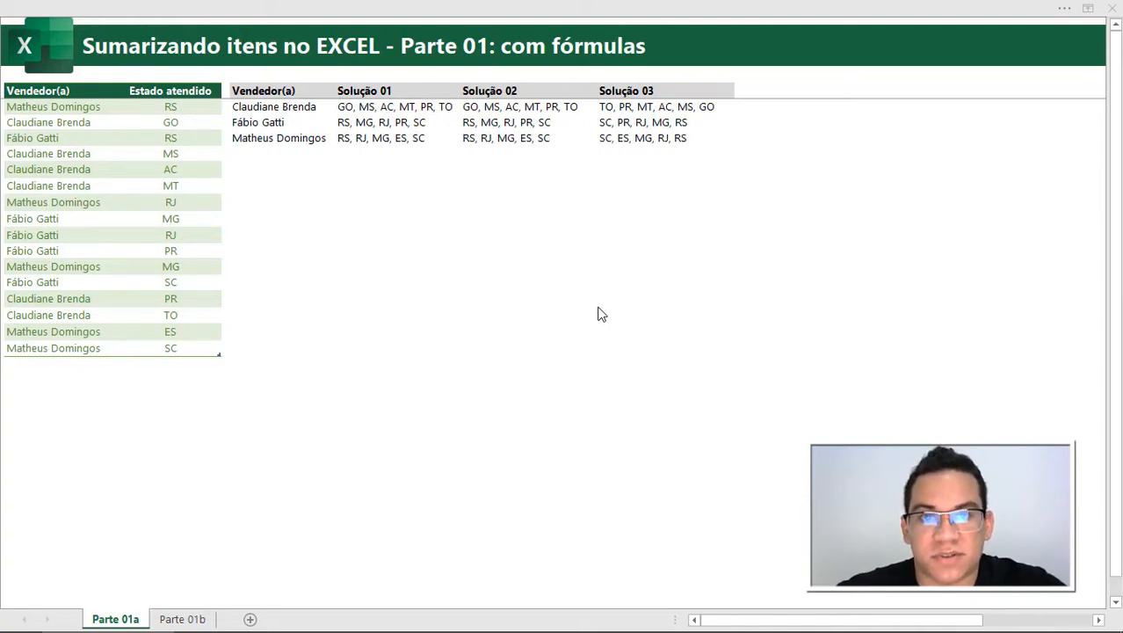
- Examine the list of unique sellers and the states summarized for them under Solução 01
click(300, 176)
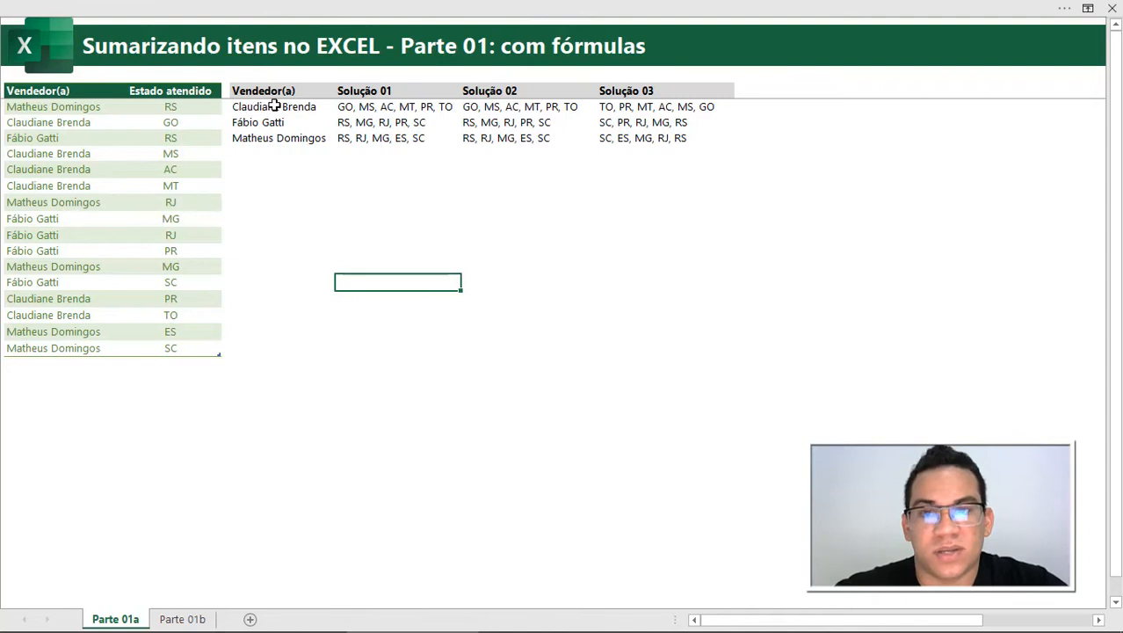
drag(275, 106, 276, 139)
click(291, 180)
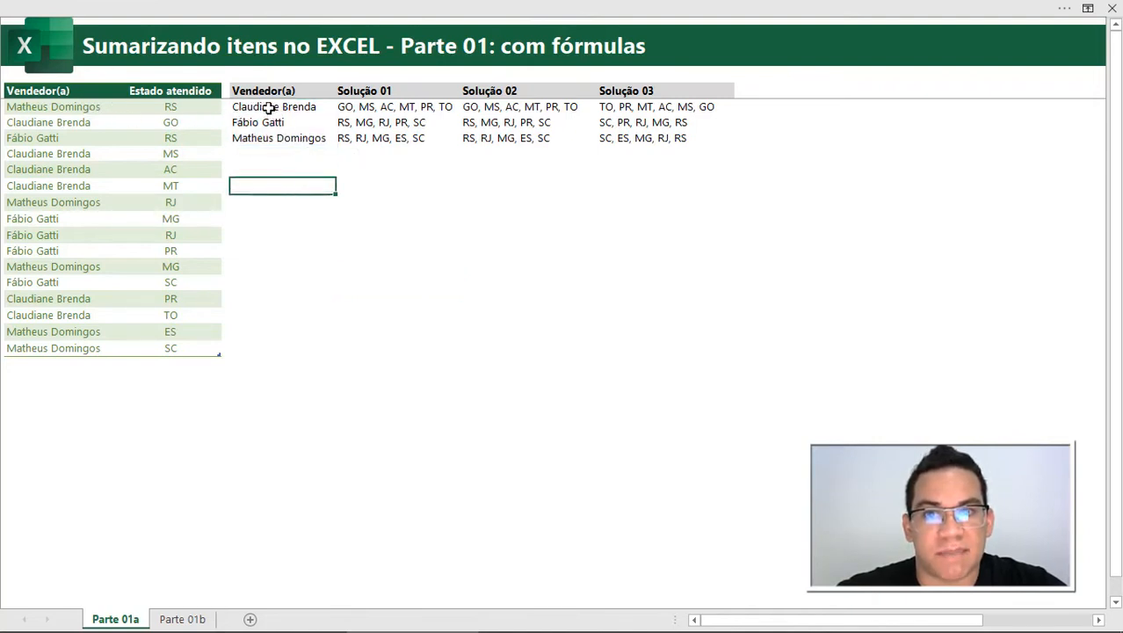
drag(269, 106, 266, 138)
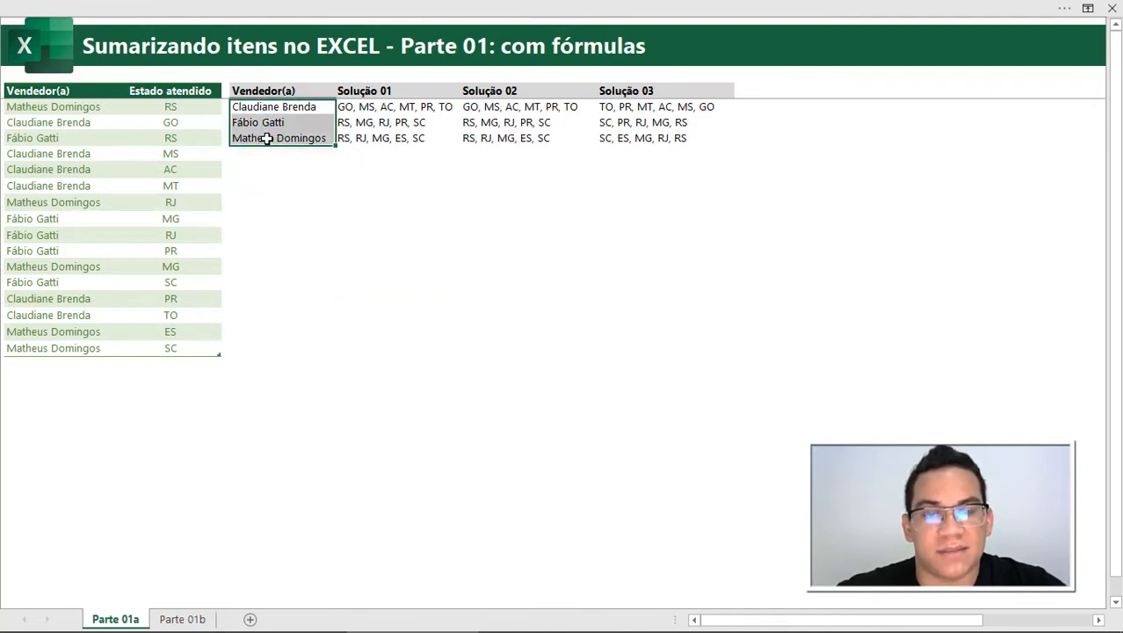
click(433, 268)
click(359, 107)
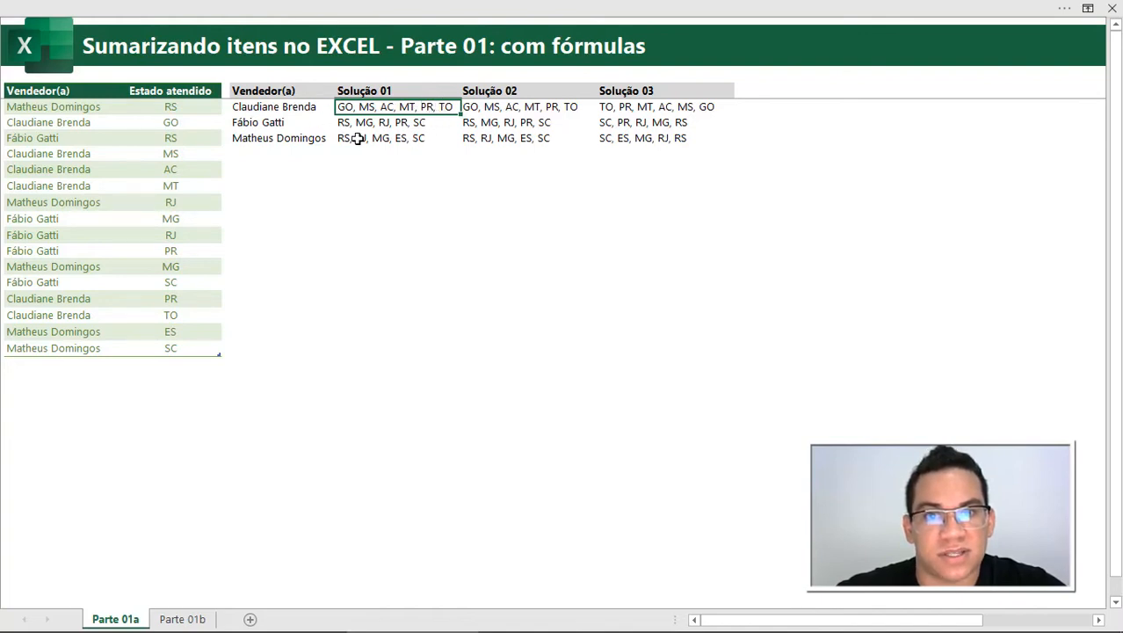
- Filter the data table to the first seller in the summary, compare the states served with Solução 01, and remove the filter
click(167, 172)
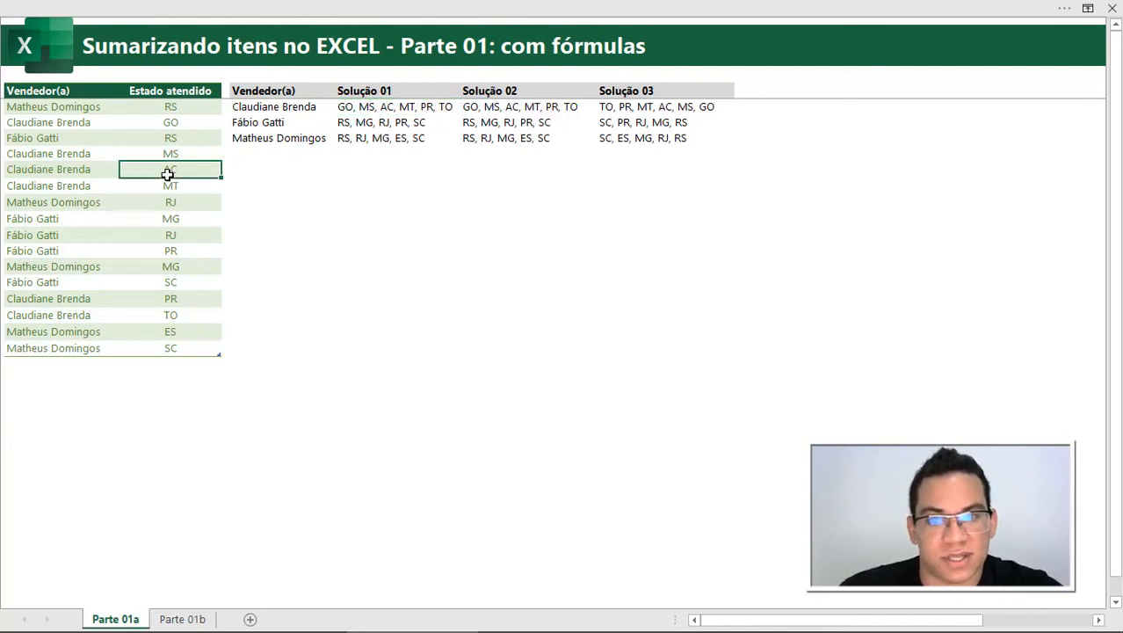
key(ctrl+shift+l)
click(111, 90)
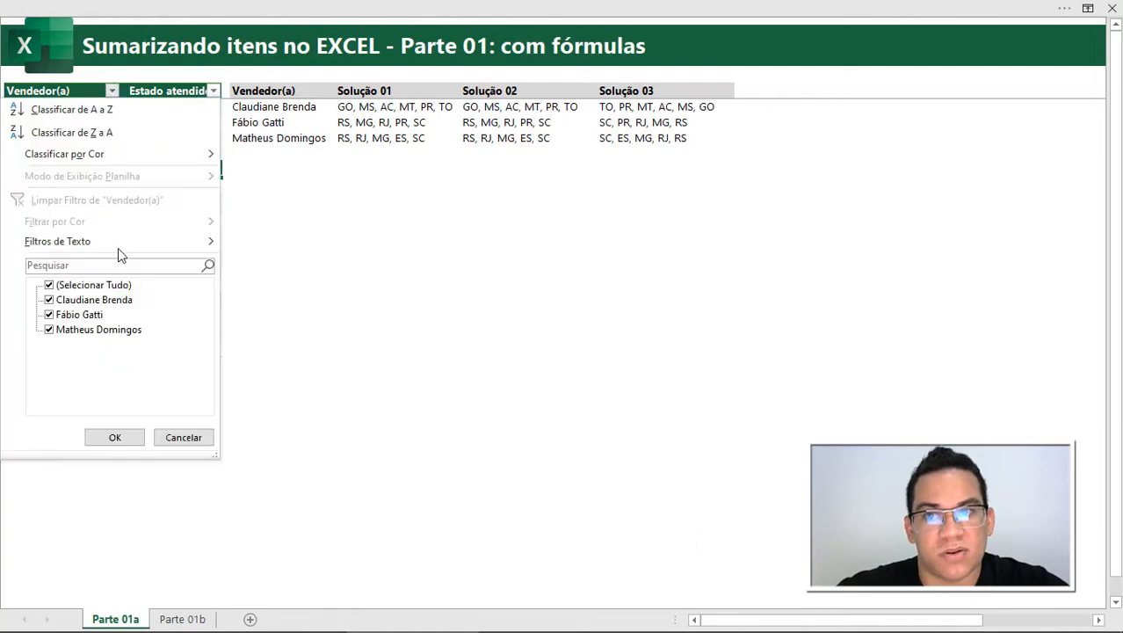
click(88, 285)
click(94, 300)
click(121, 437)
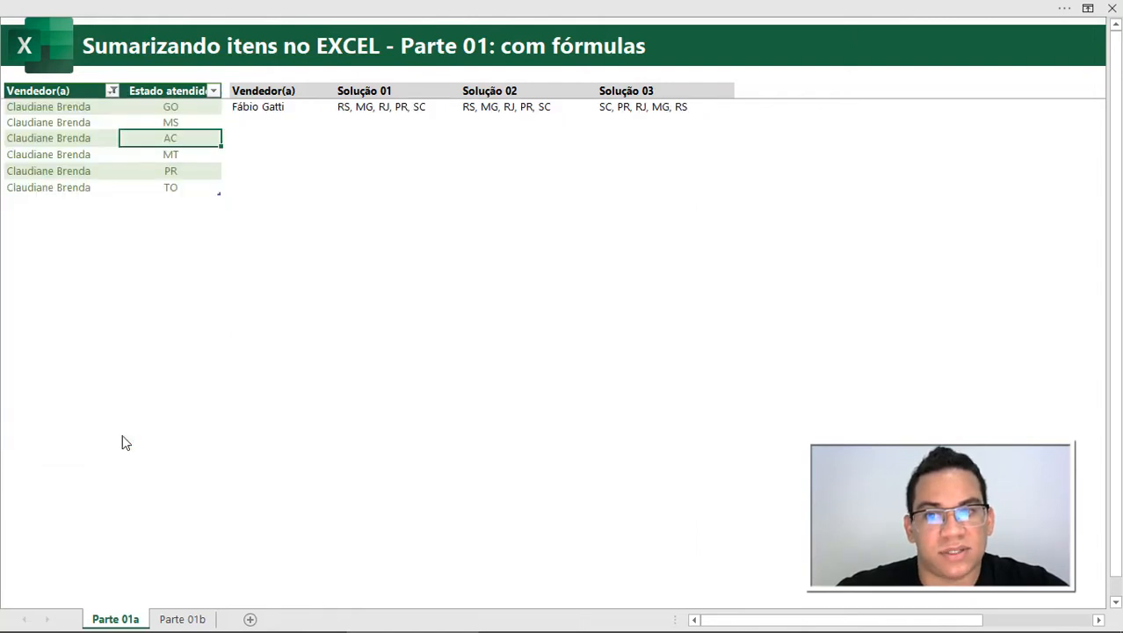
drag(180, 107, 179, 185)
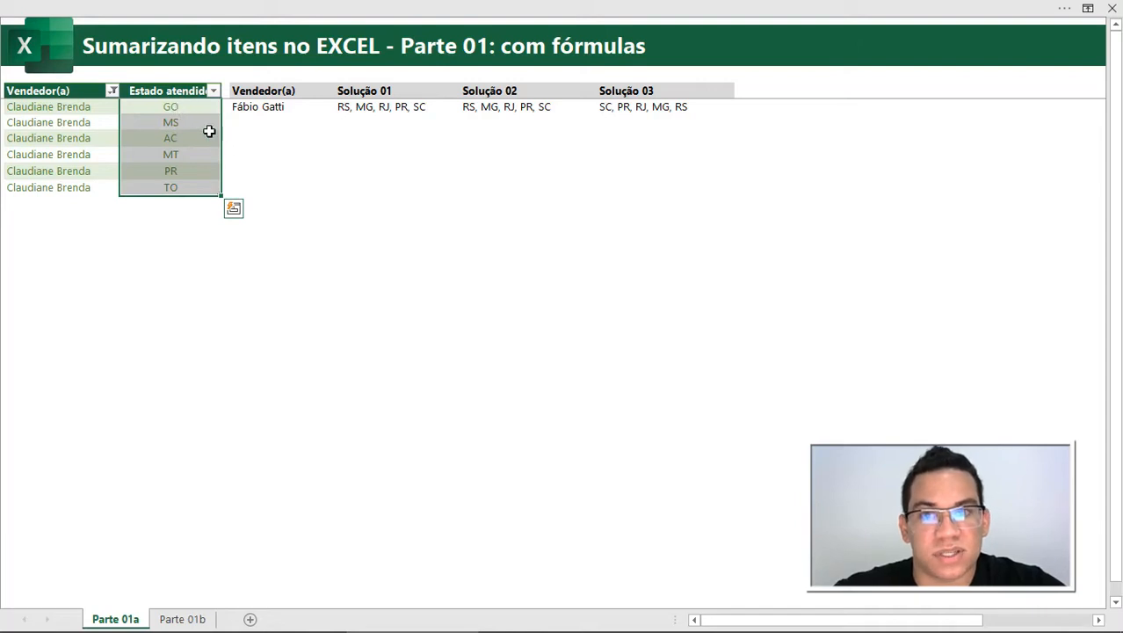
click(193, 137)
key(ctrl+shift+l)
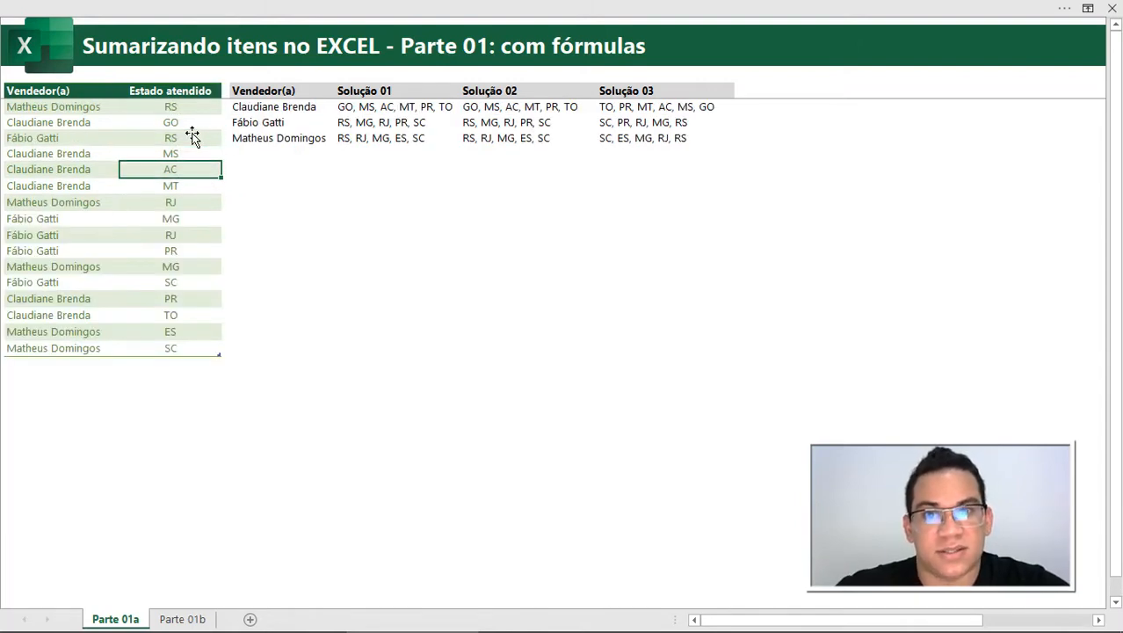
click(378, 106)
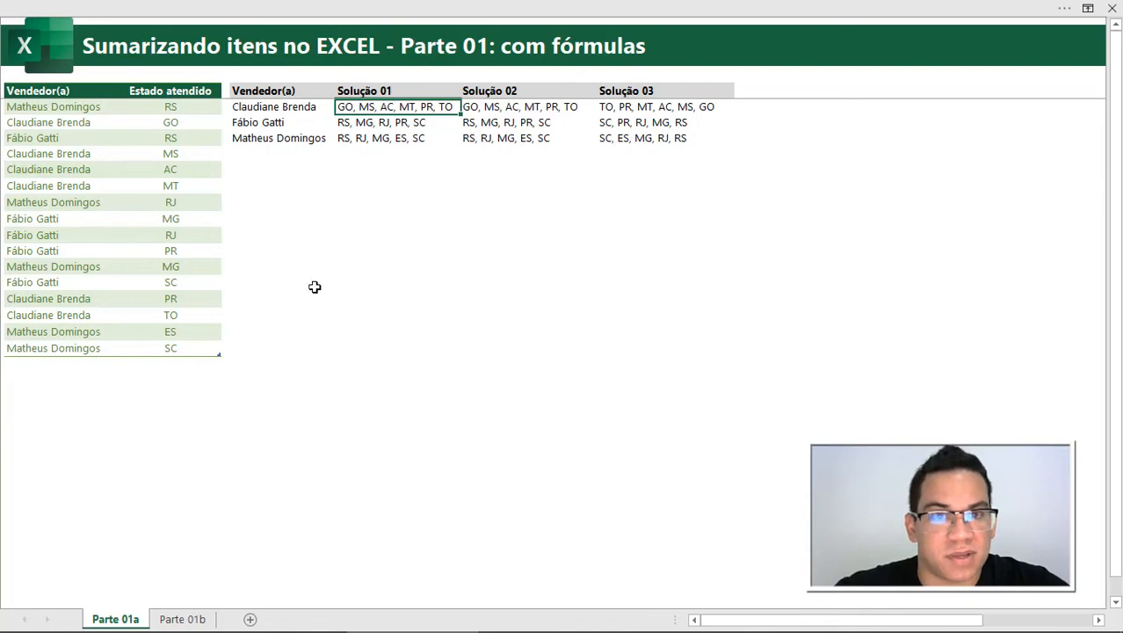
- Look through the Ano, Campeão and Vice data table on the Parte 01b sheet, down to its last row
click(192, 620)
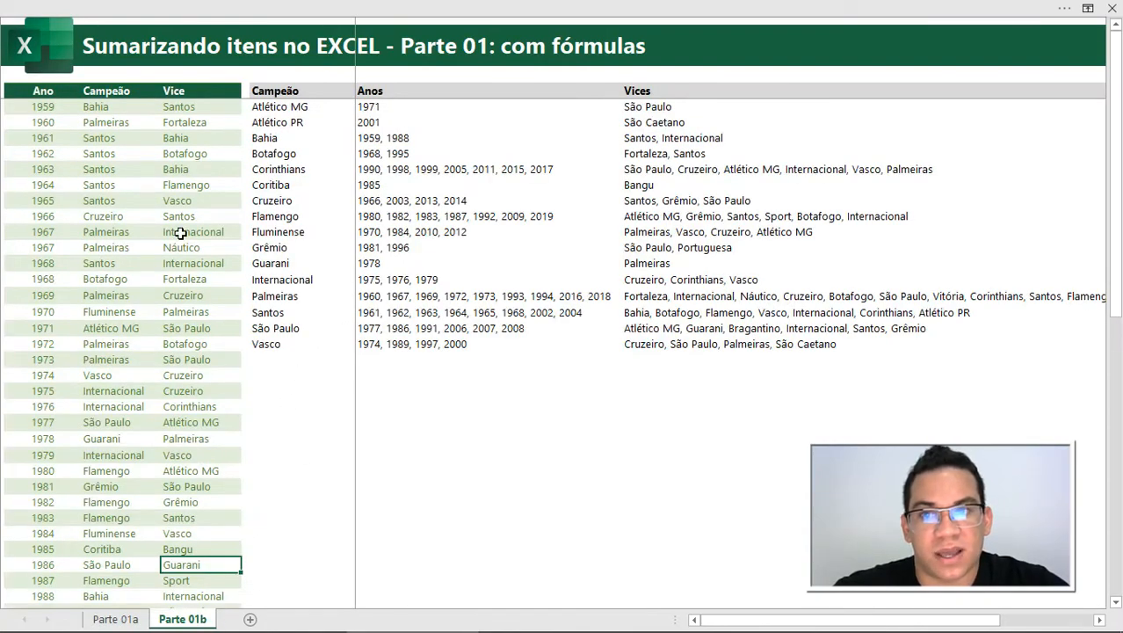
drag(42, 185, 225, 195)
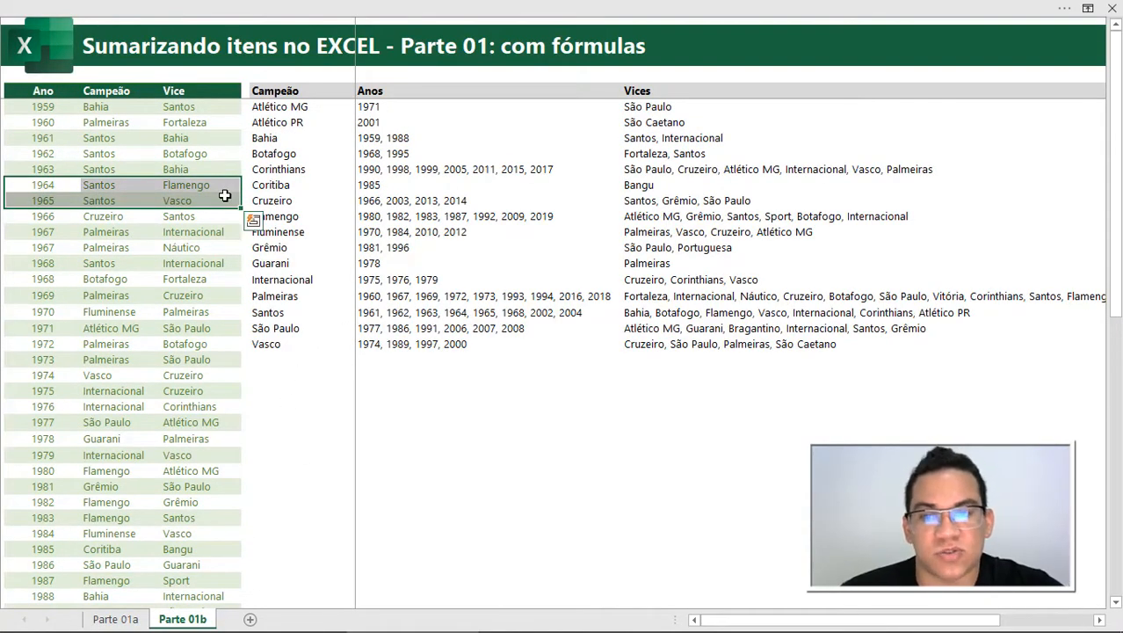
key(ctrl+Down)
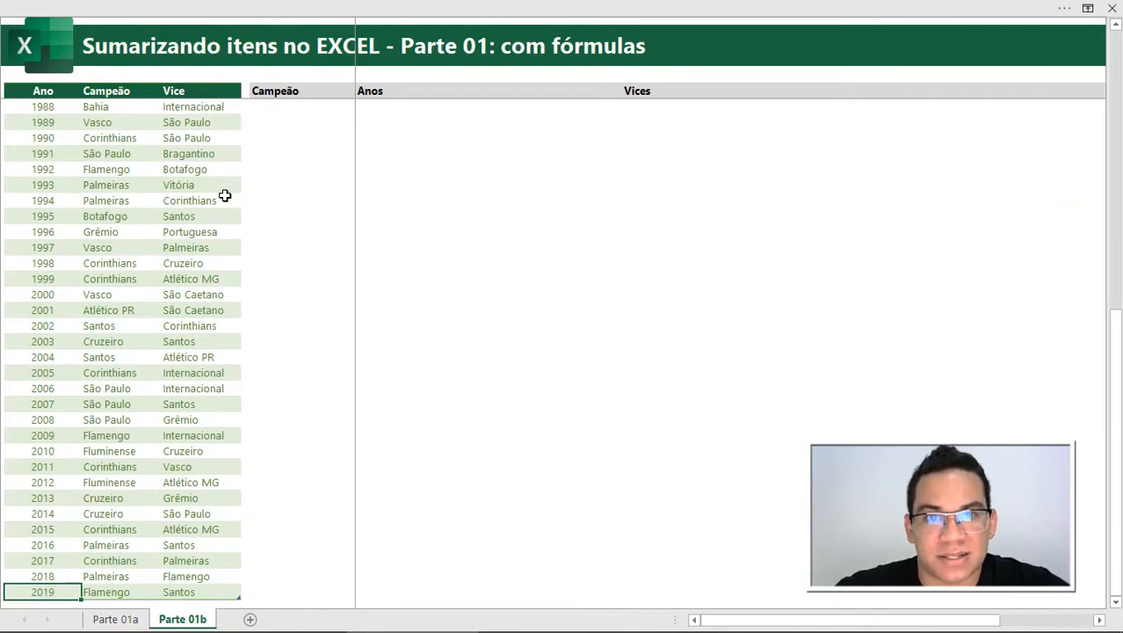
scroll(144, 217, up, 5)
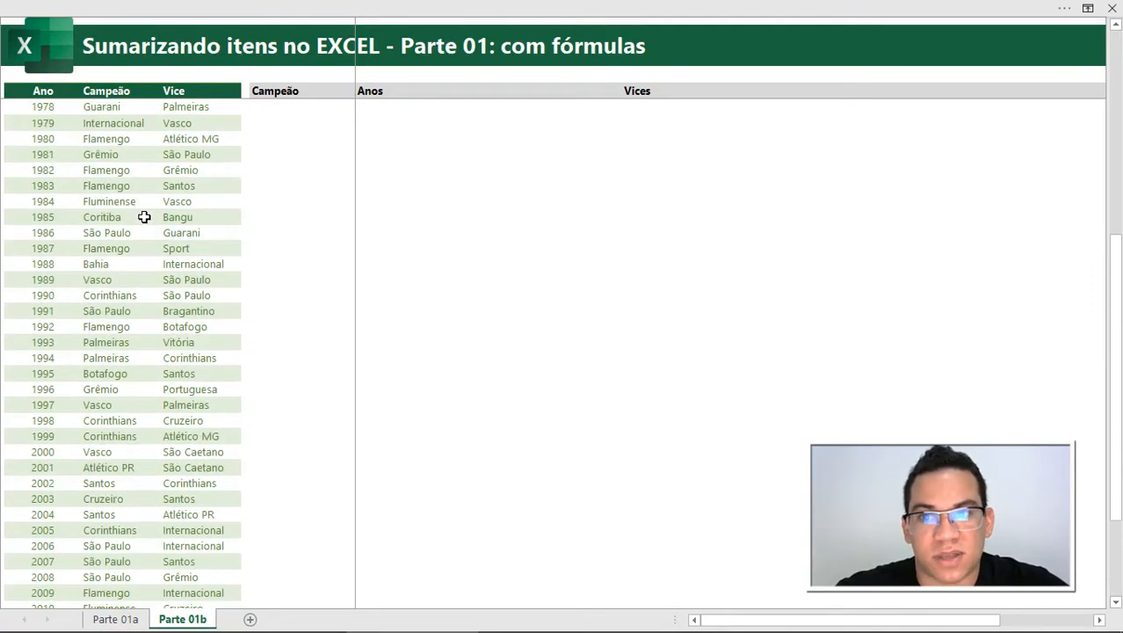
scroll(144, 217, up, 2)
scroll(144, 217, up, 3)
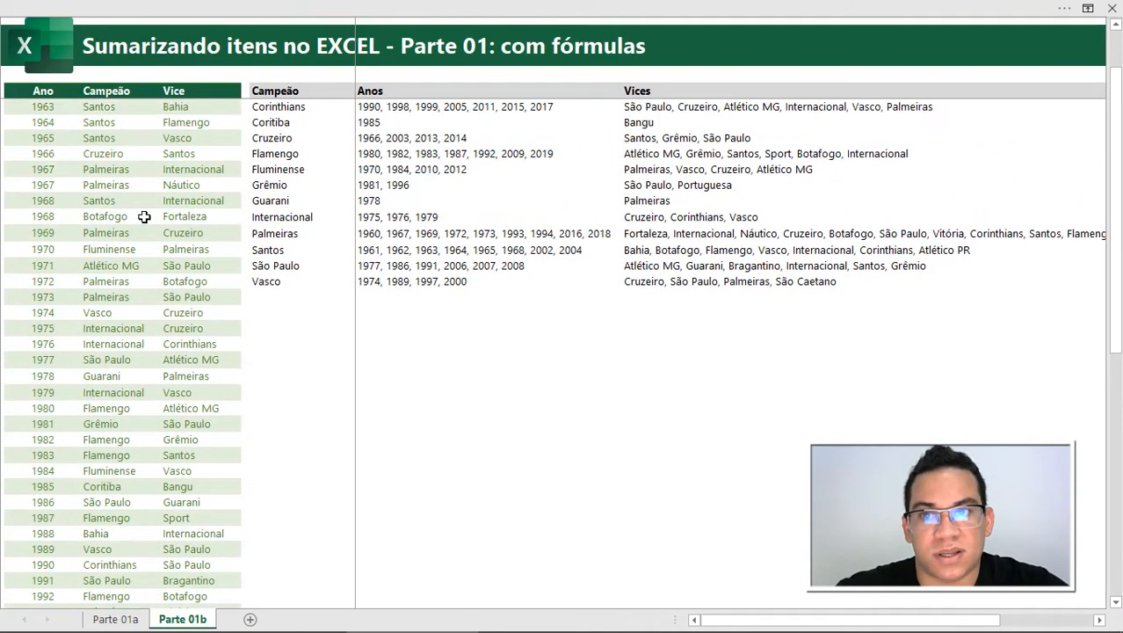
click(109, 142)
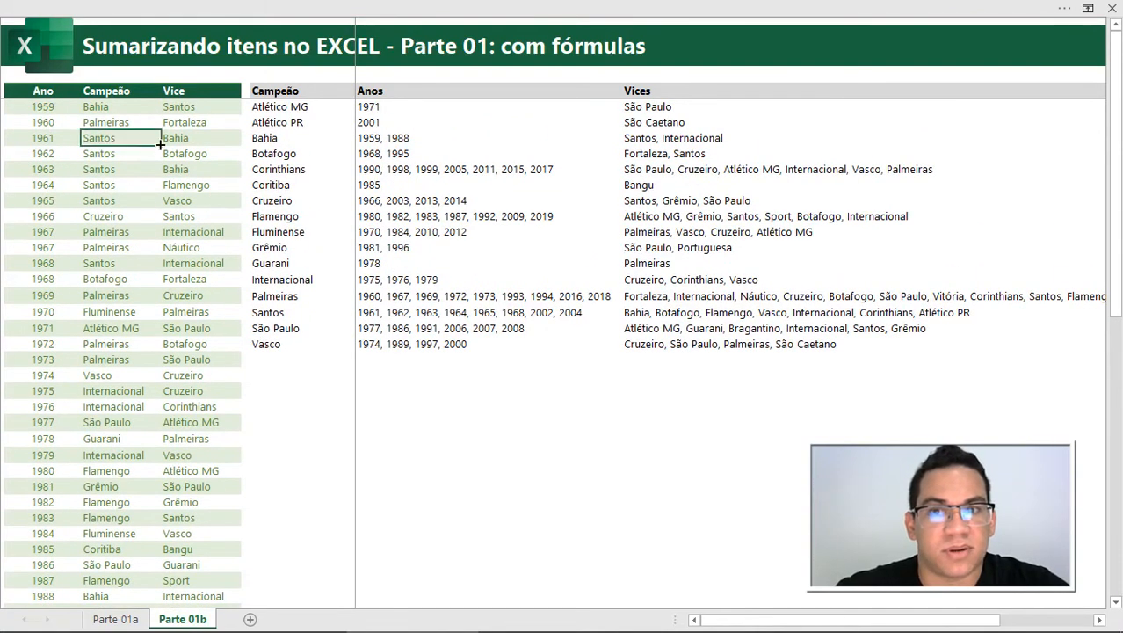
click(181, 144)
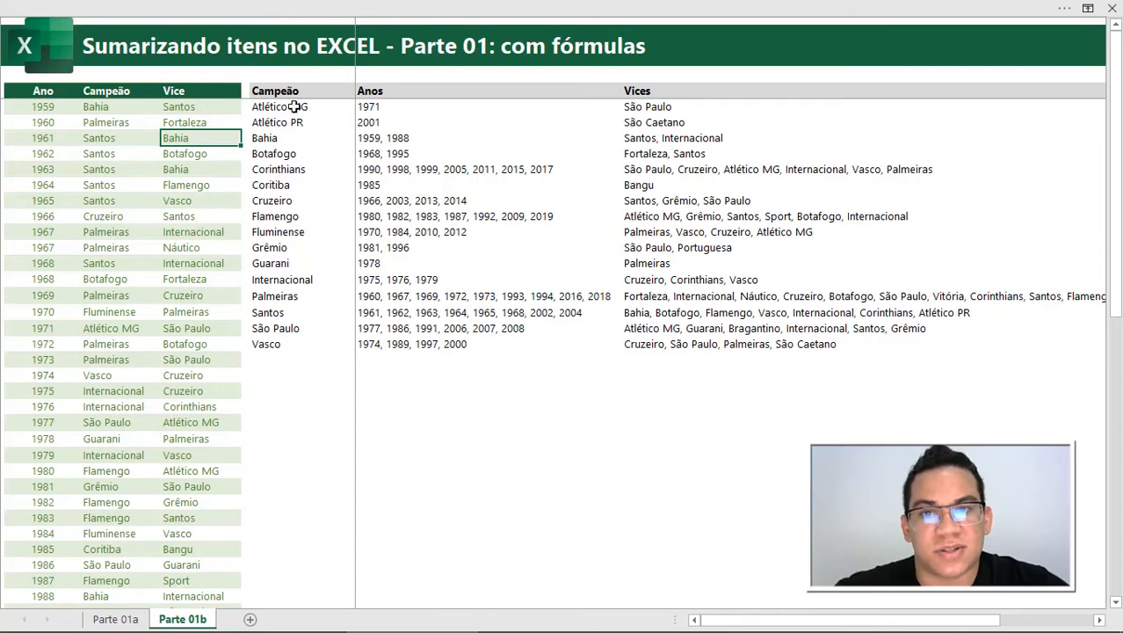
- Review the champions summary on Parte 01b, covering the Campeão, Anos, Vices and Anos/Vices columns
drag(296, 106, 296, 344)
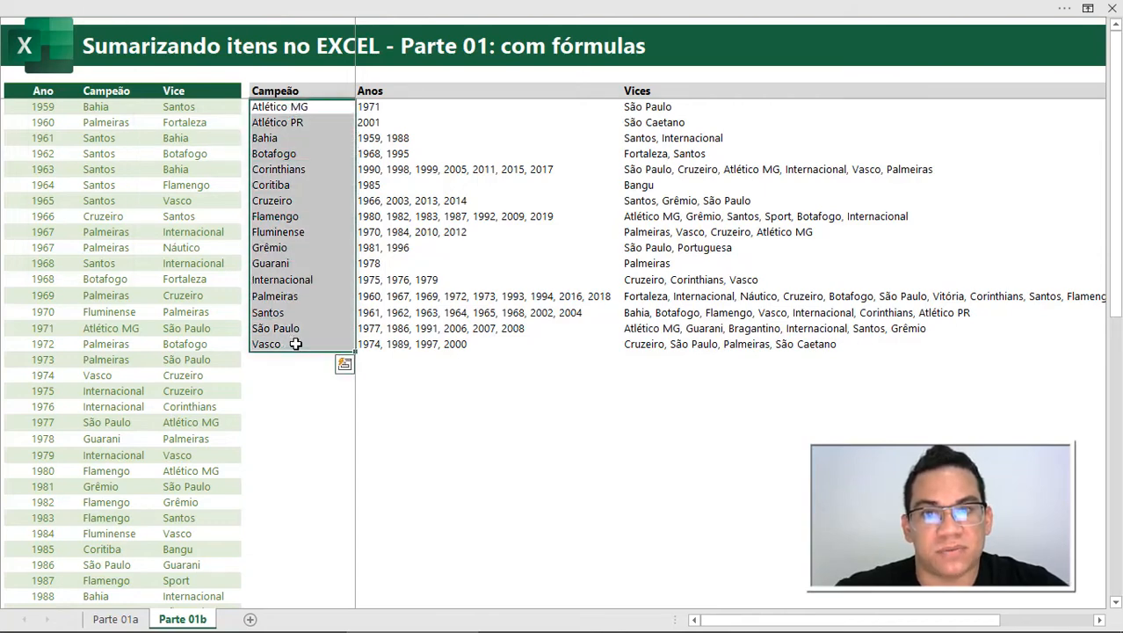
click(387, 106)
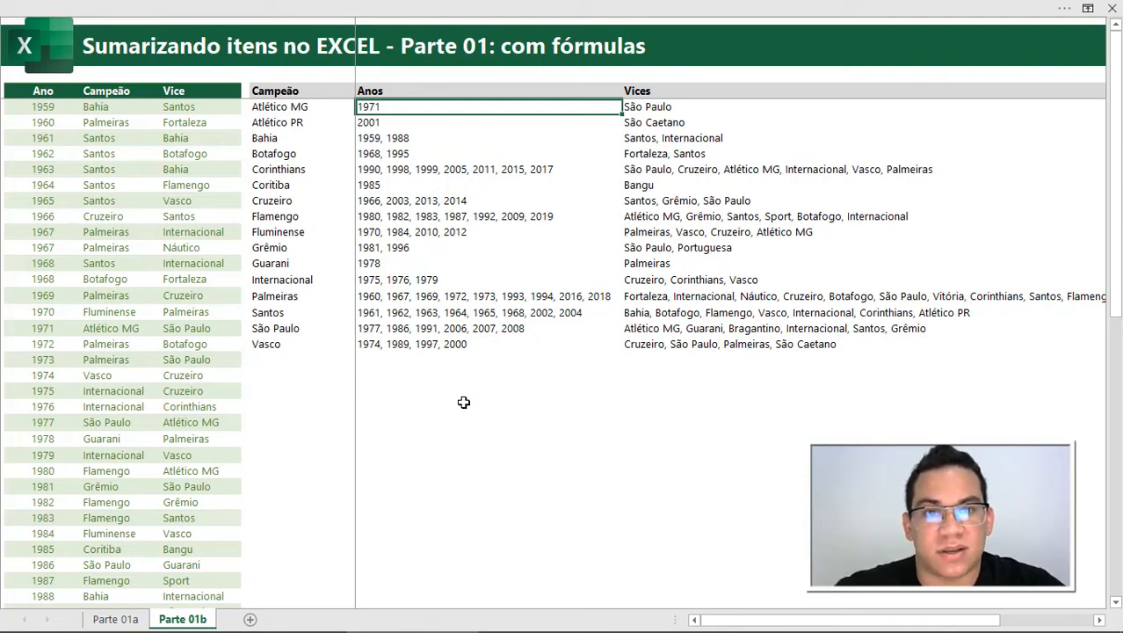
key(Right)
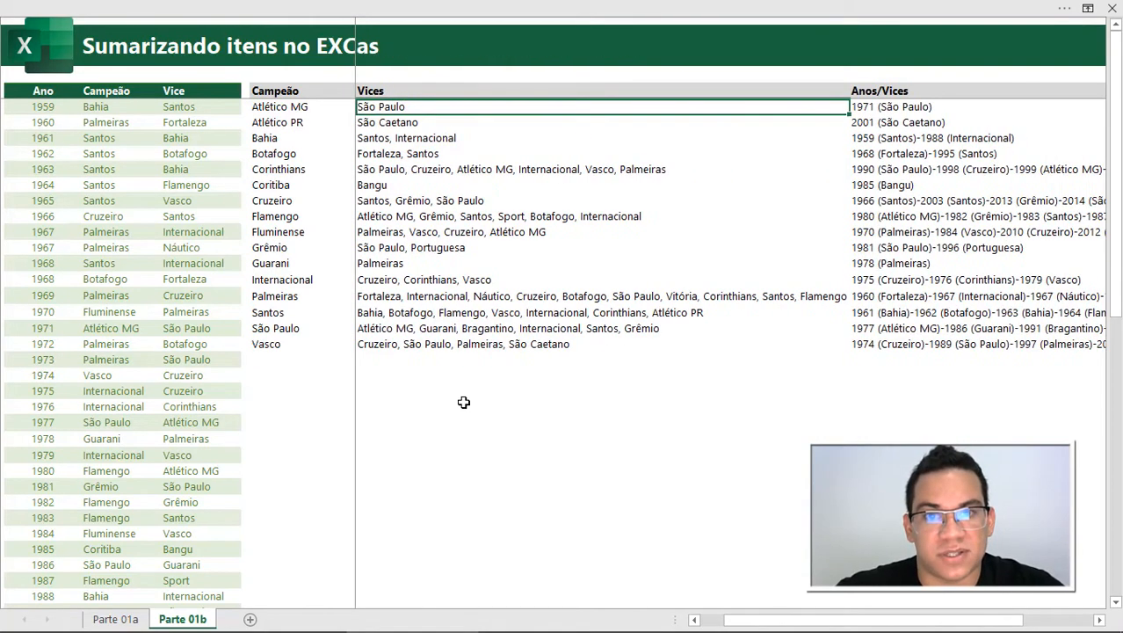
key(Right)
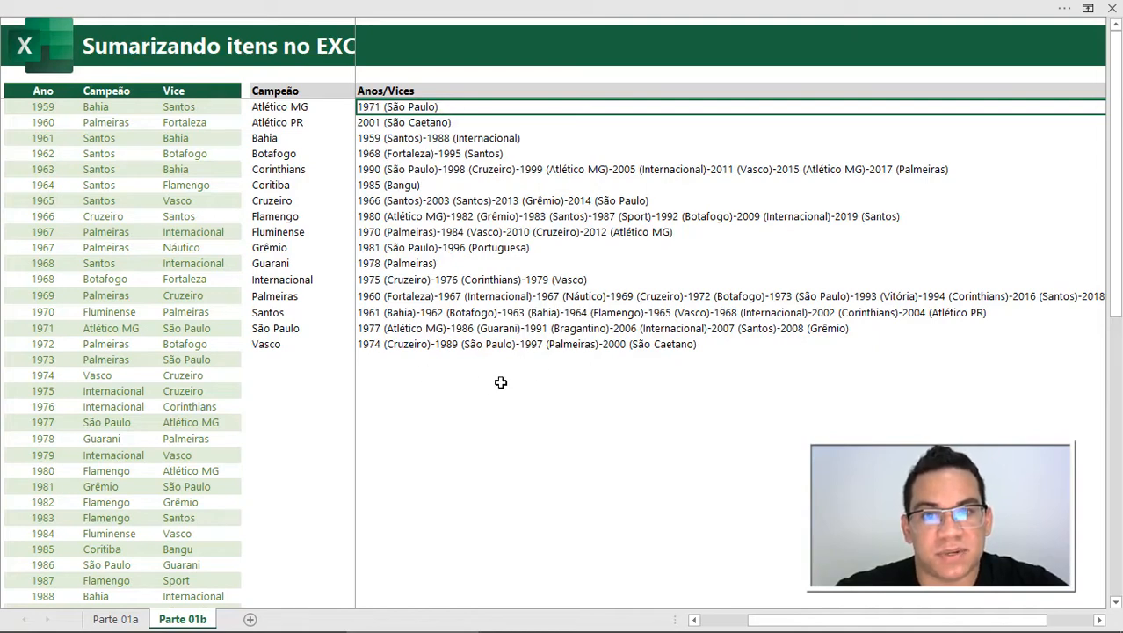
click(290, 248)
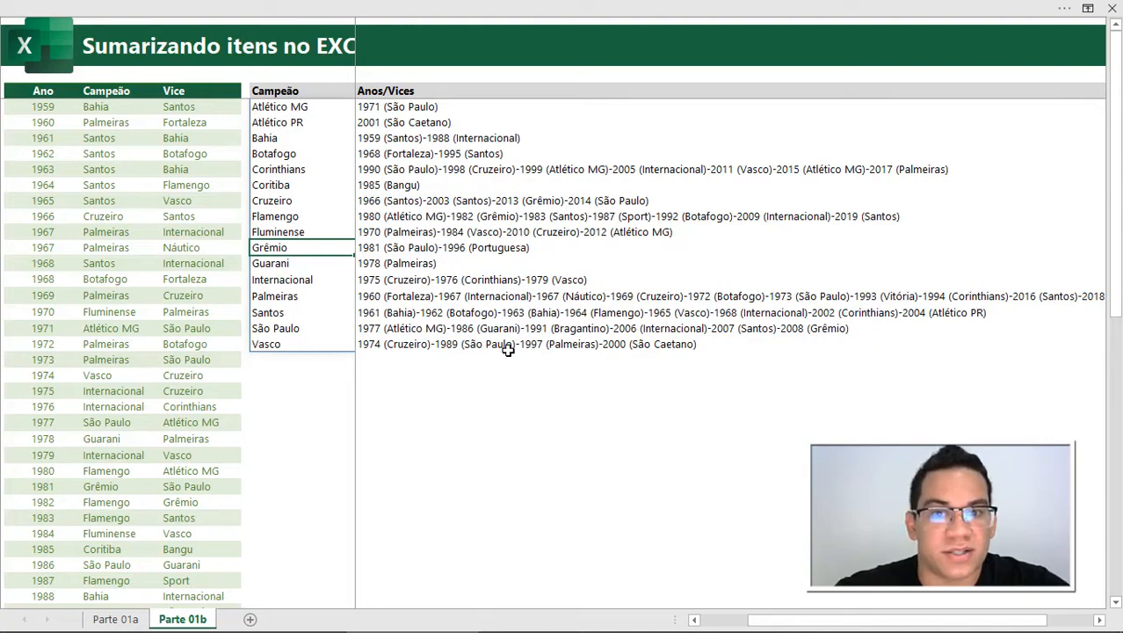
click(376, 249)
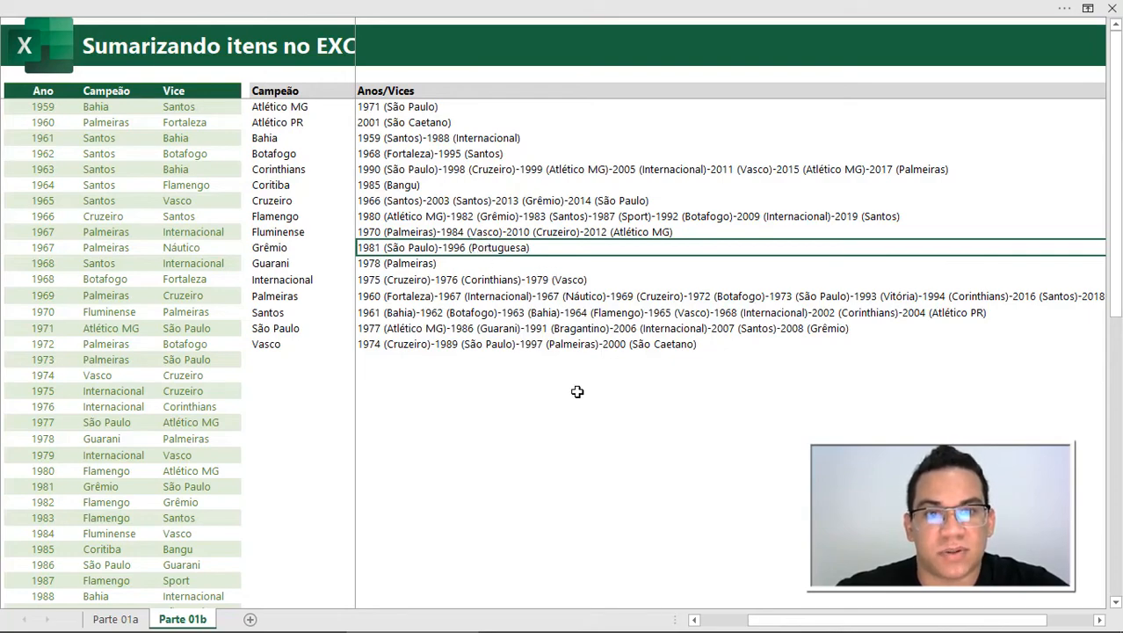
scroll(578, 391, right, 1)
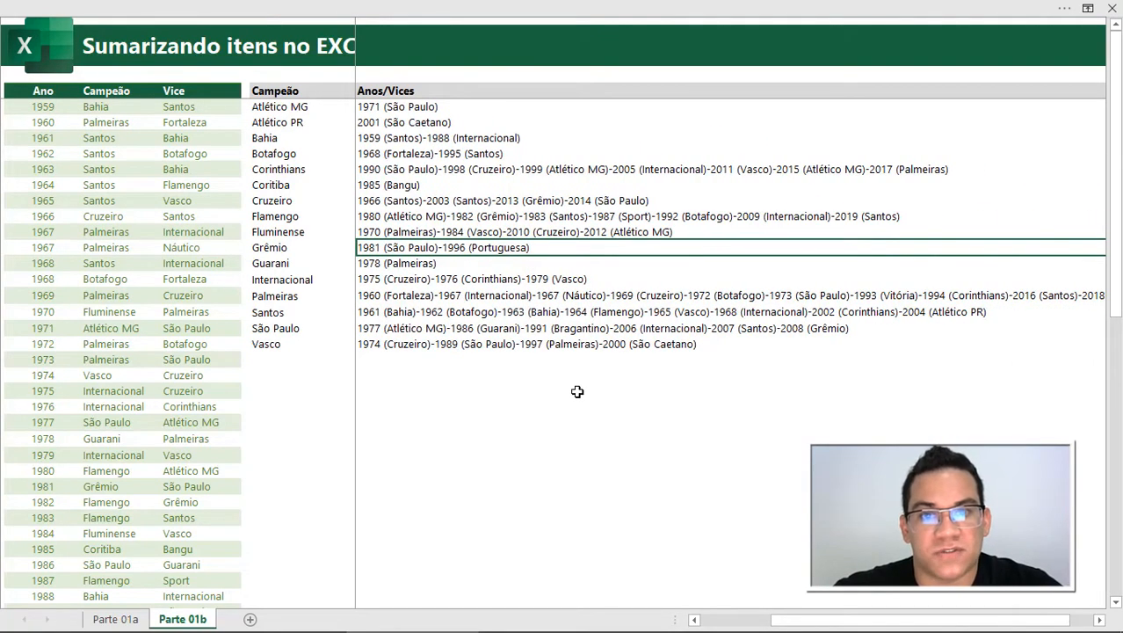
scroll(578, 391, left, 1)
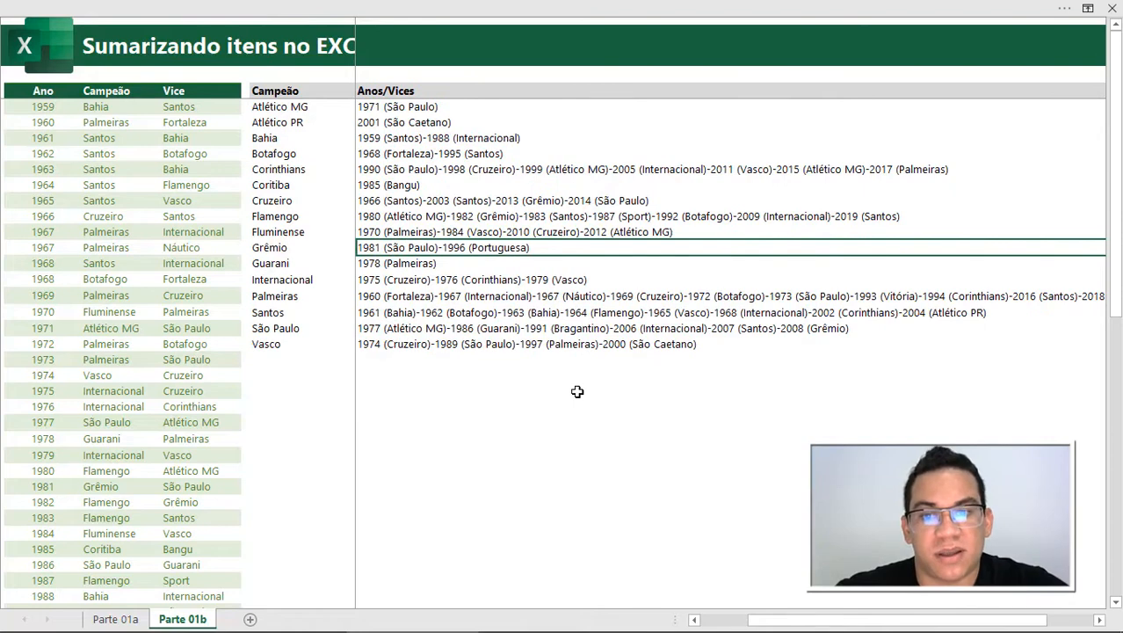
- On the Parte 01a sheet, list the unique sellers under the summary's Vendedor(a) heading with =ÚNICO(tabDADOS[Vendedor(a)])
click(124, 620)
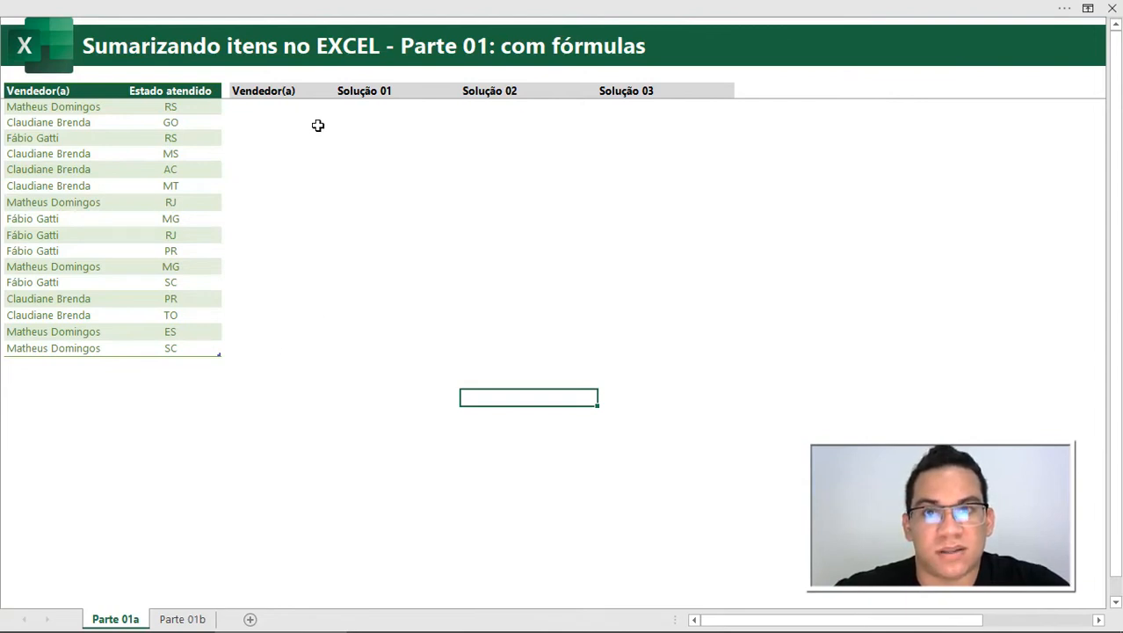
click(365, 106)
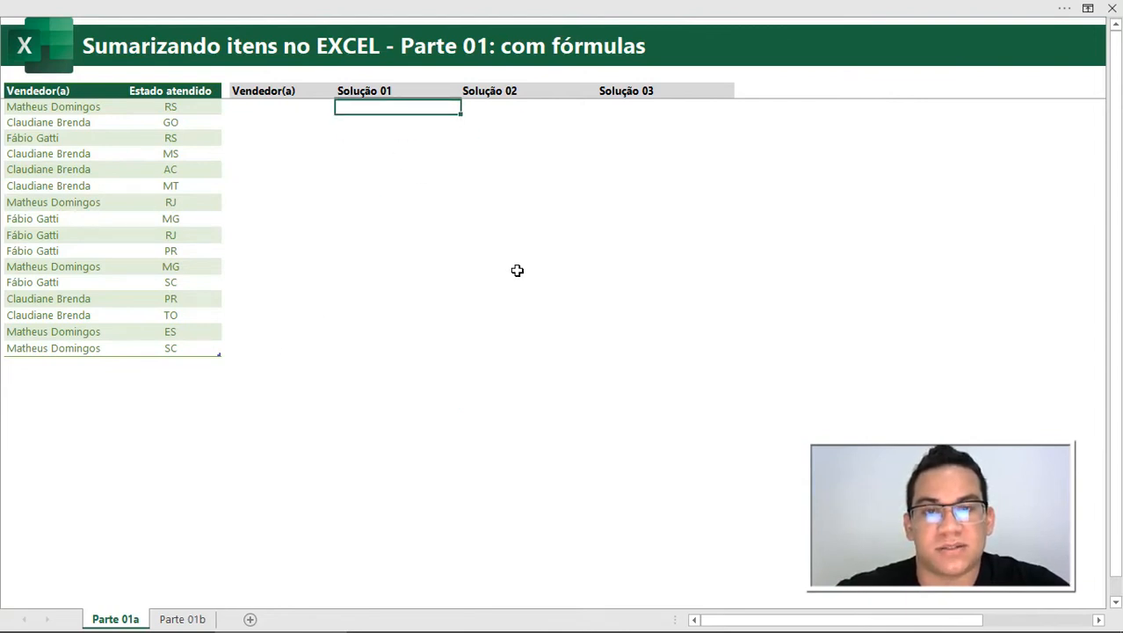
click(282, 109)
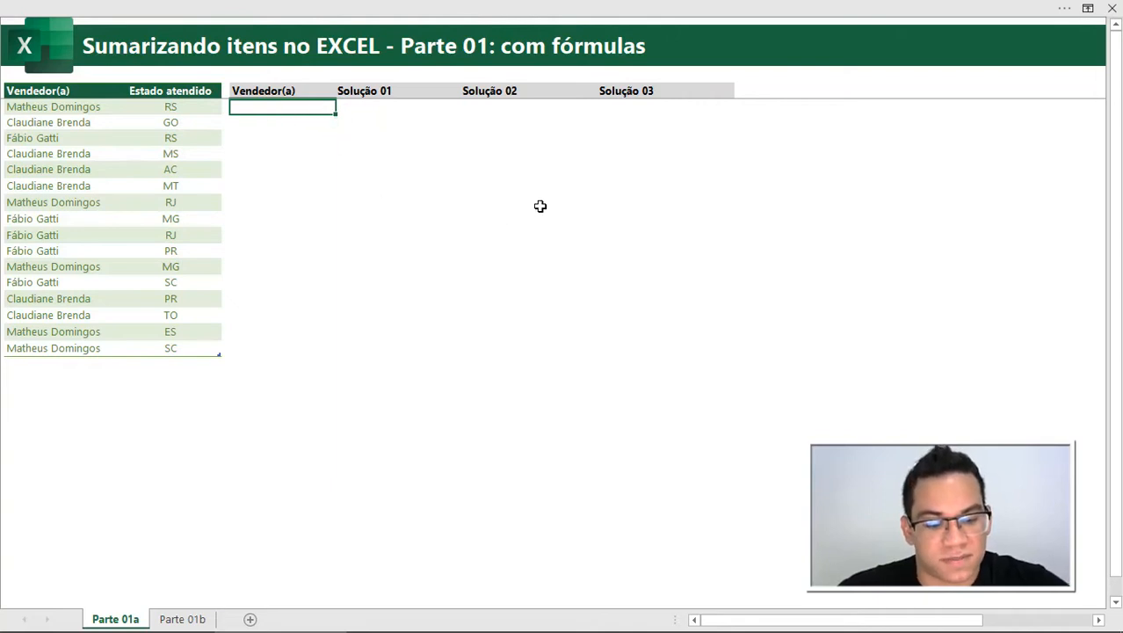
text(=uni)
key(Tab)
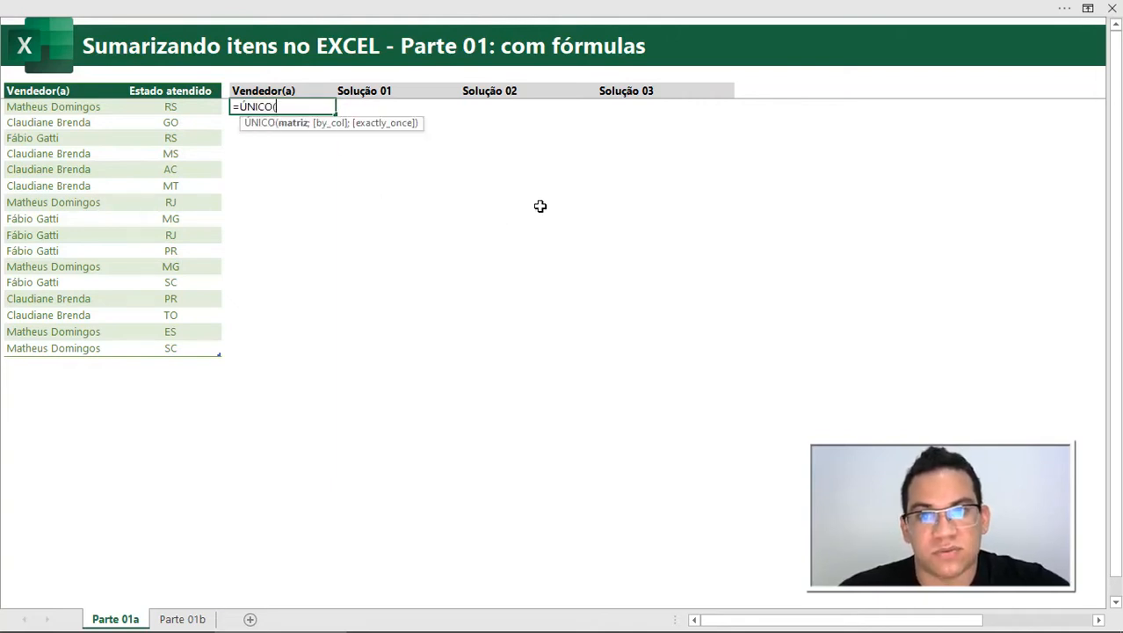
click(82, 171)
key(ctrl+space)
text())
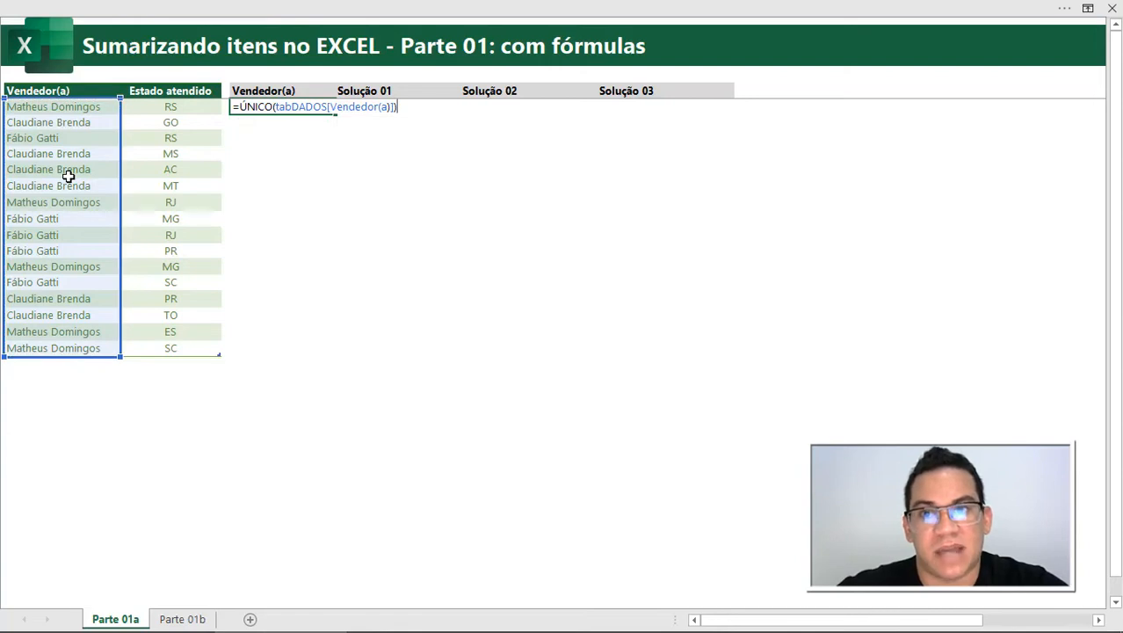
key(Return)
click(355, 186)
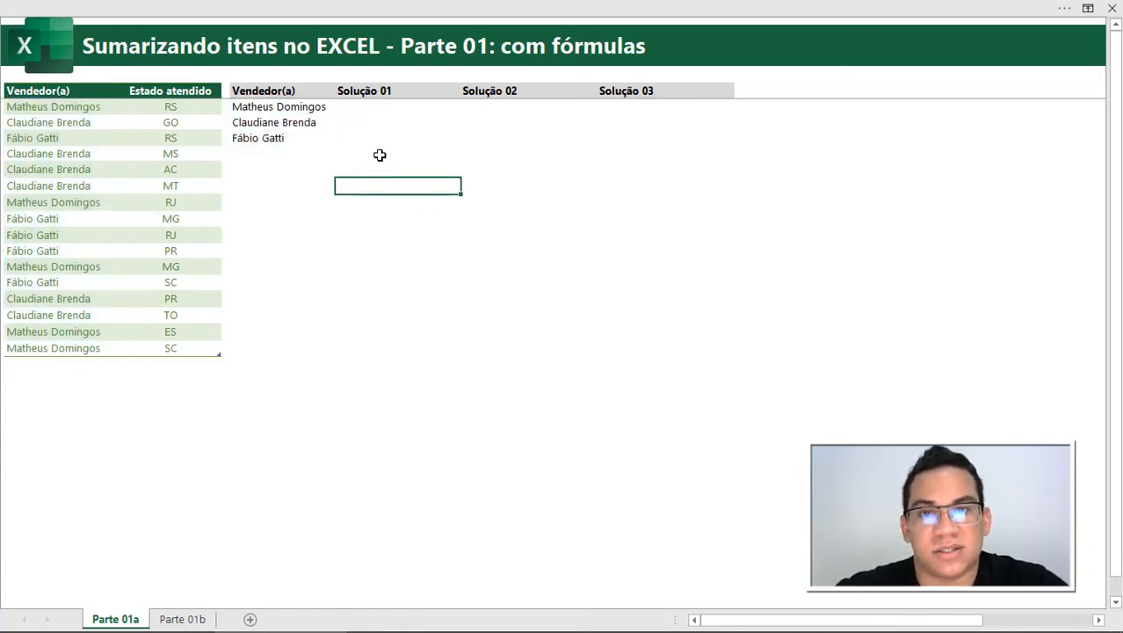
- In the first Solução 01 cell, start an SE formula with the logical test tabDADOS[Vendedor(a)]=E5
click(368, 107)
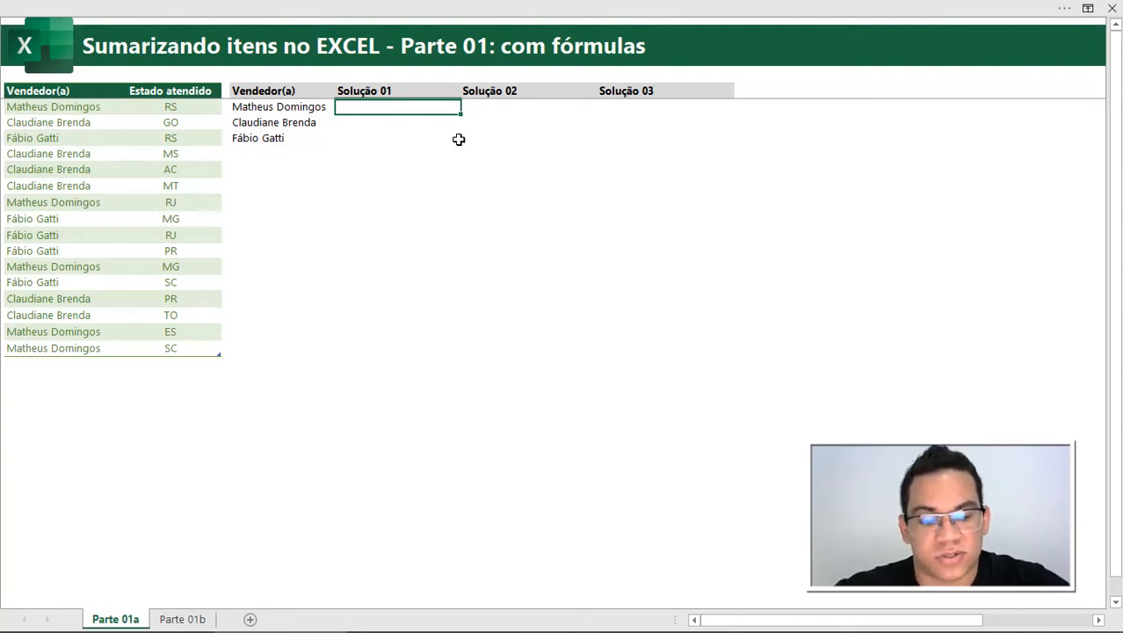
text(=)
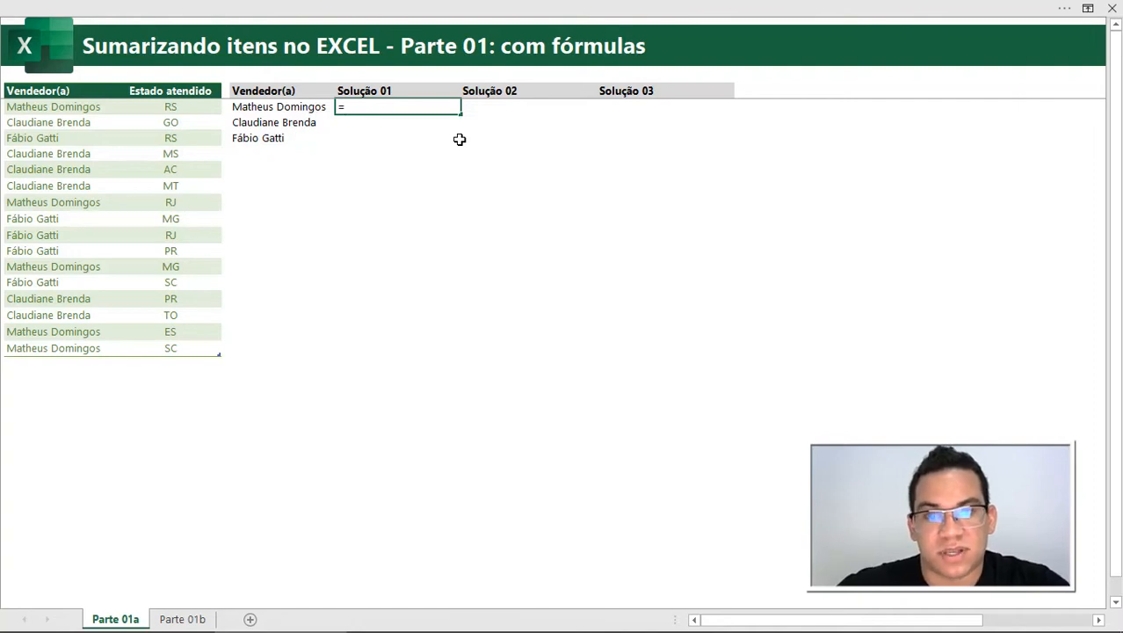
text(SEQ)
key(BackSpace)
text(()
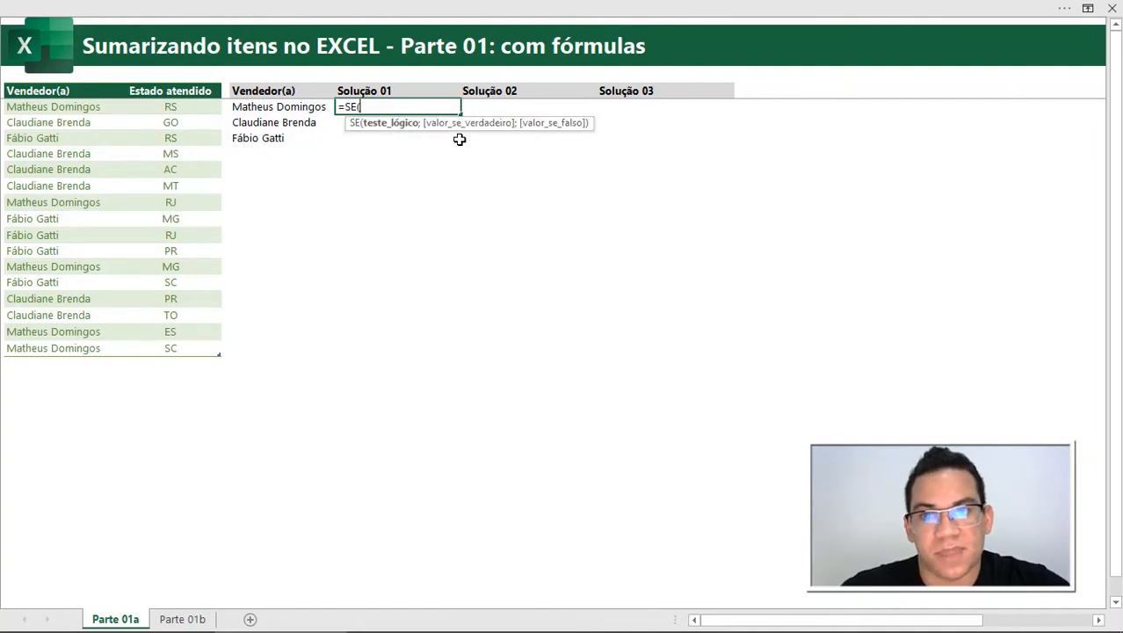
click(66, 192)
key(ctrl+space)
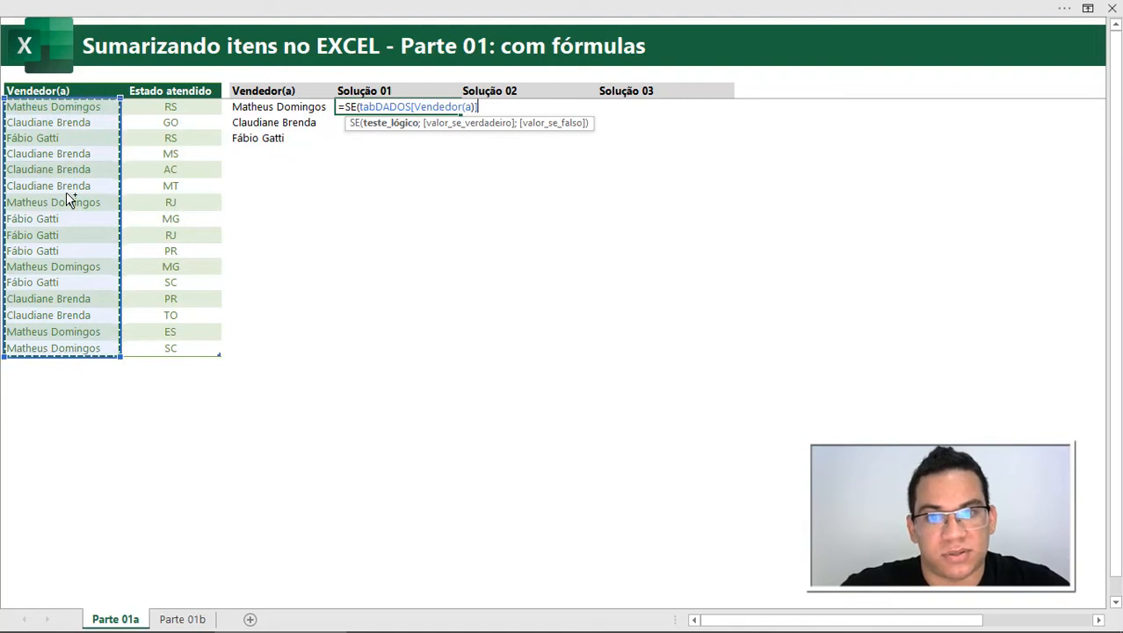
text(=)
click(263, 107)
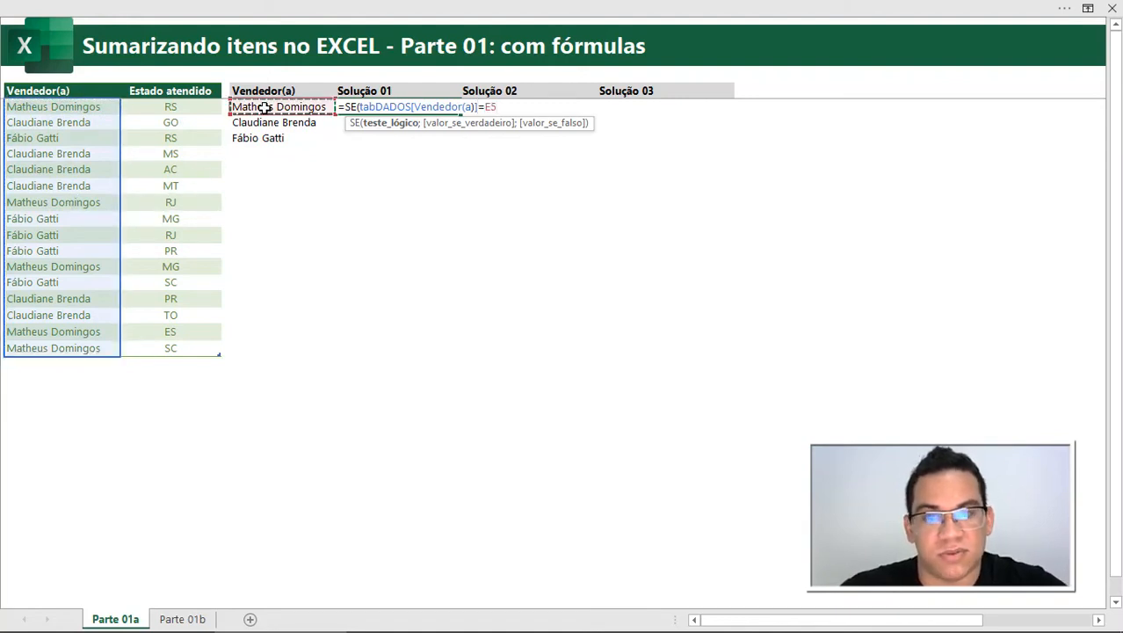
text())
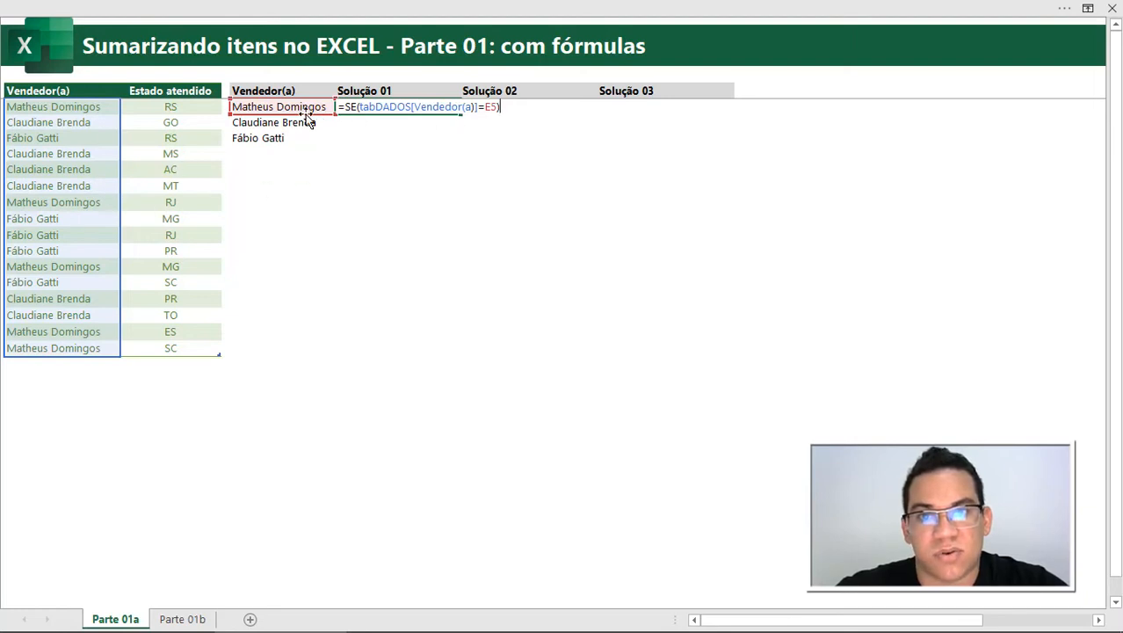
key(BackSpace)
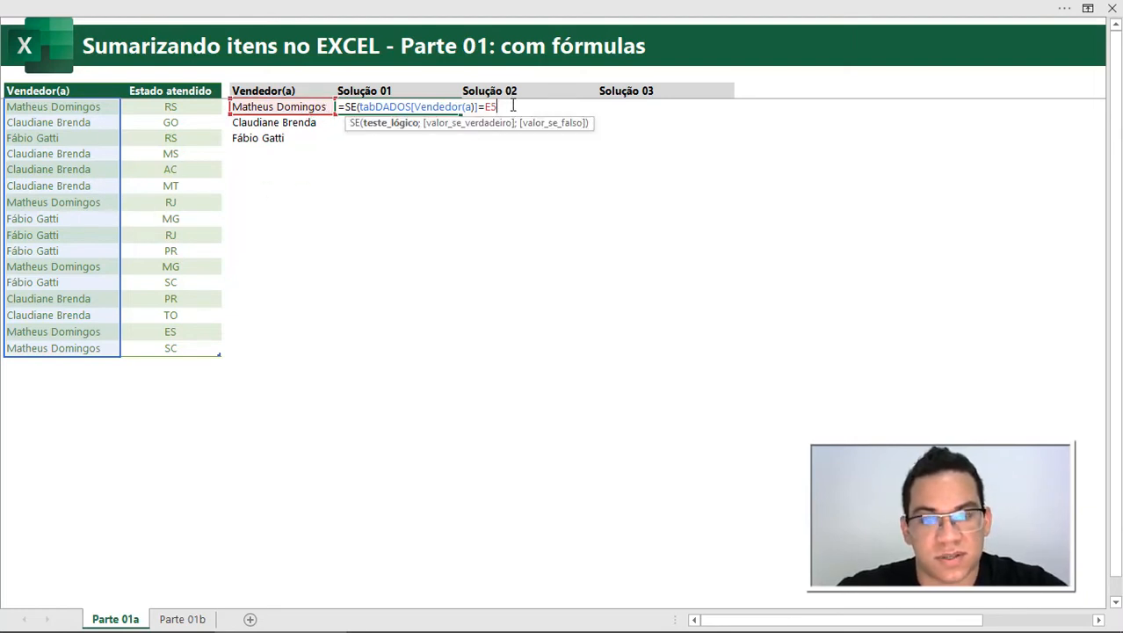
- Complete the SE formula so it returns tabDADOS[Estado atendido] when true and "" when false
text(;)
click(201, 202)
key(ctrl+space)
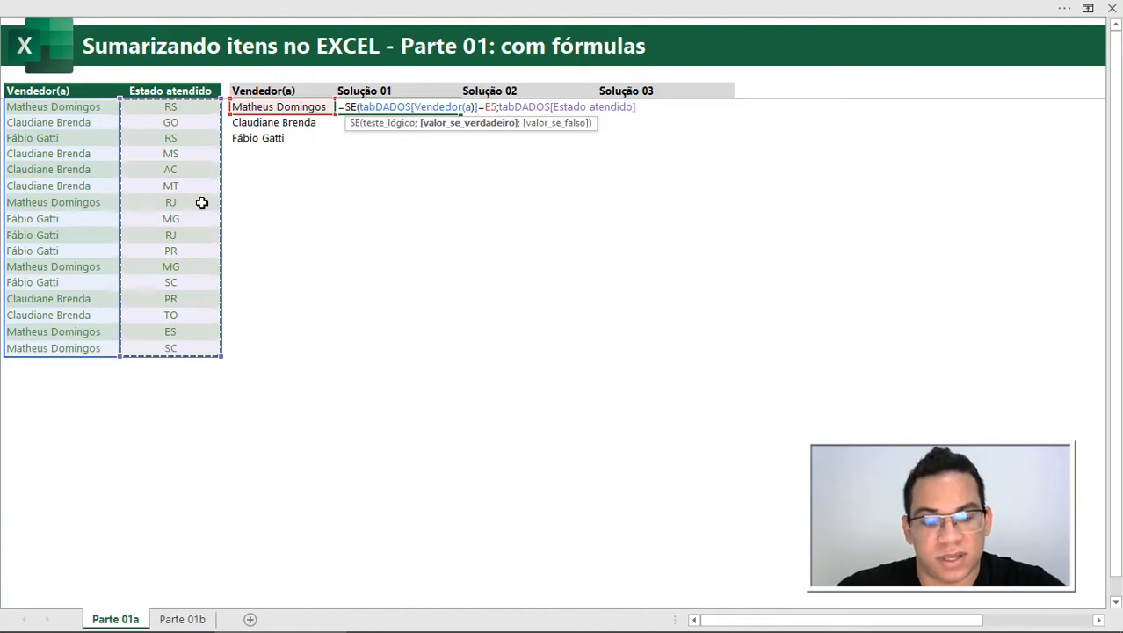
text(;""))
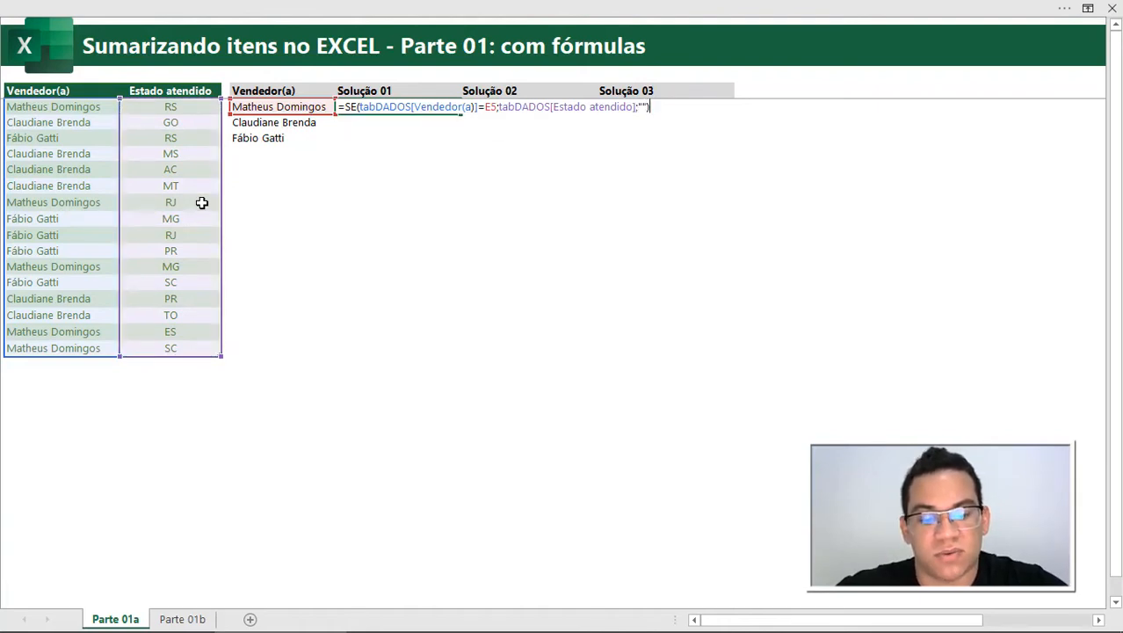
- Evaluate the SE expression in place to inspect the array it produces, and restore the formula text each time
key(F9)
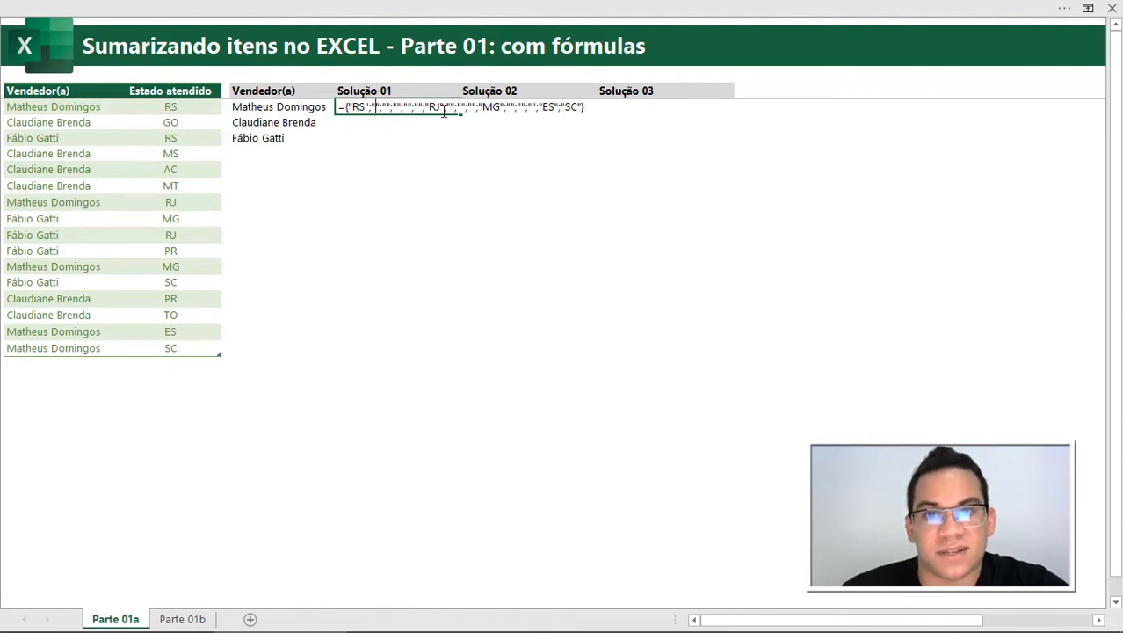
key(ctrl+z)
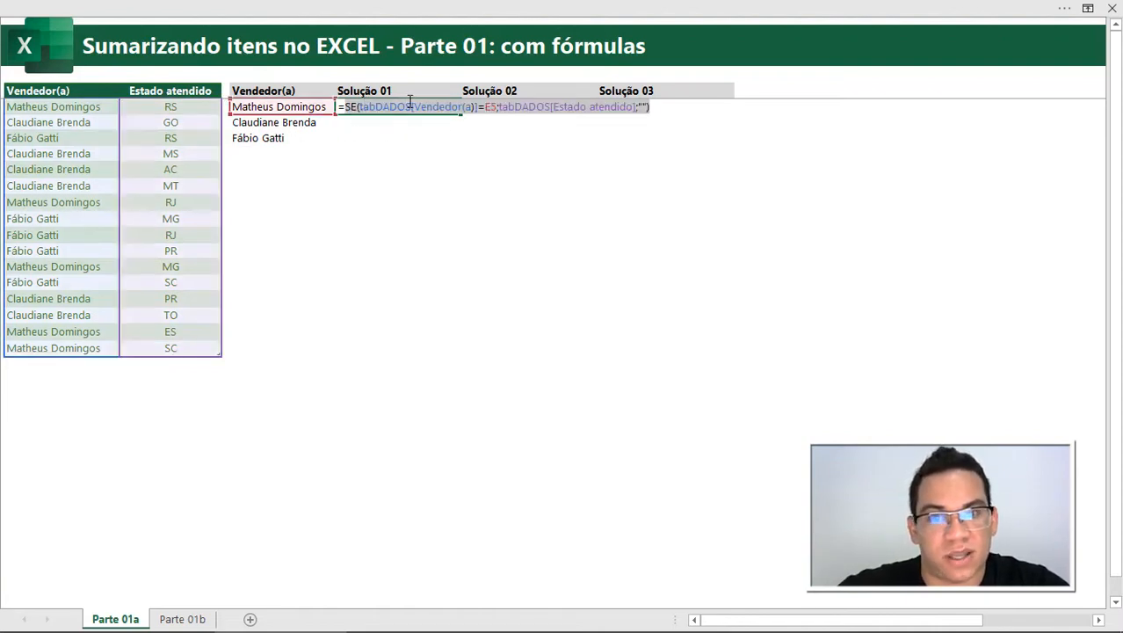
key(F9)
key(ctrl+z)
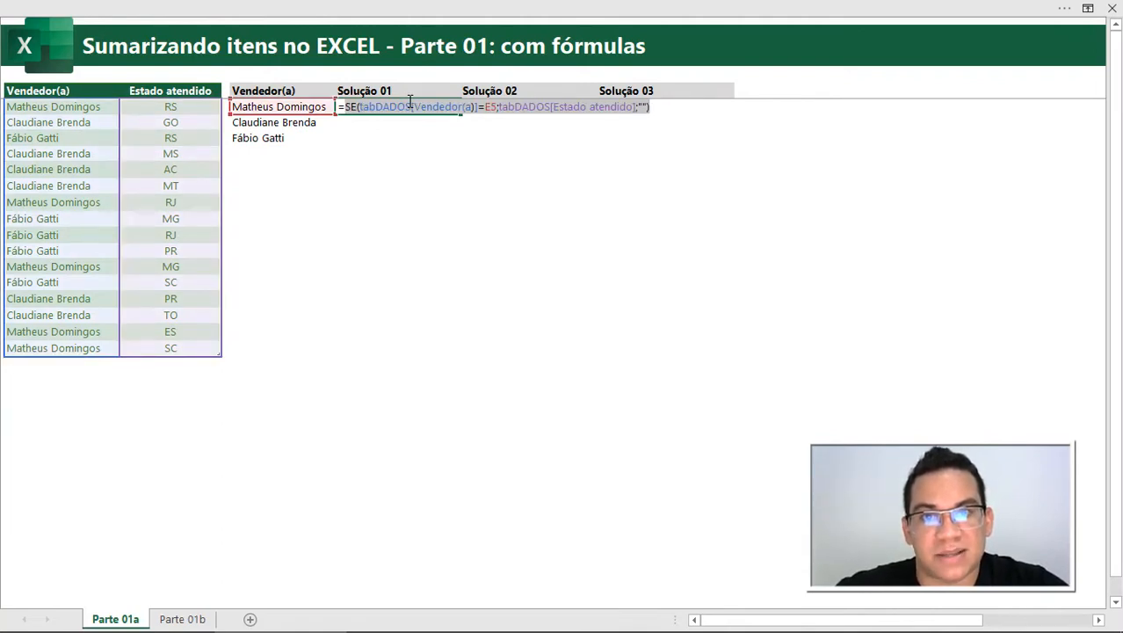
- Wrap the SE expression in UNIRTEXTO with ", " as delimiter, leave the ignorar_vazio argument blank, and enter the formula
click(346, 106)
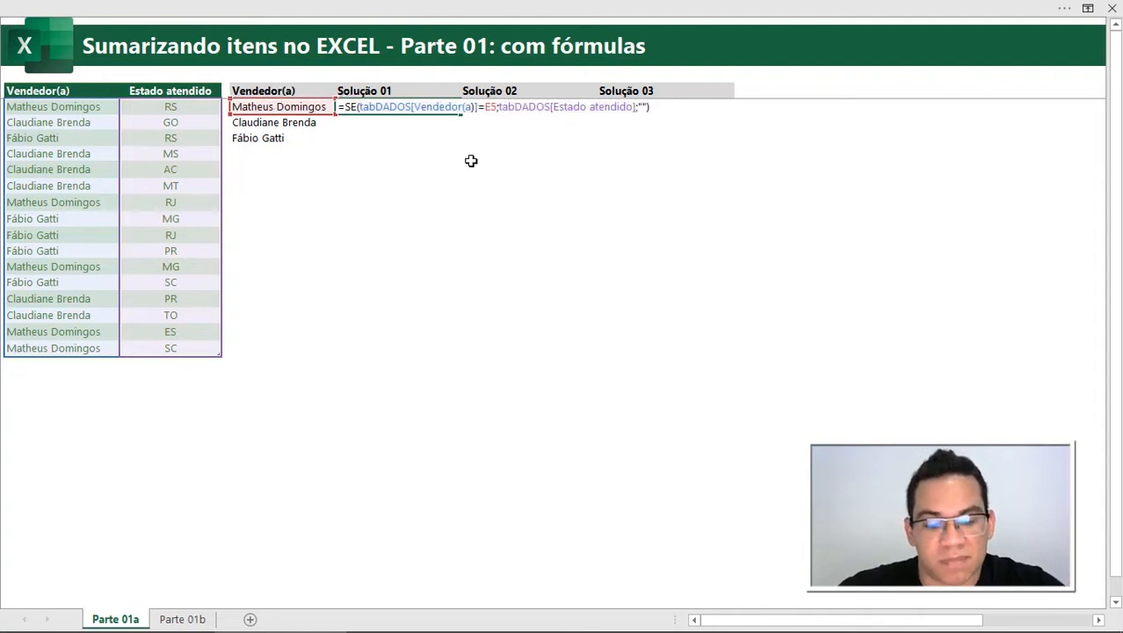
text(uni)
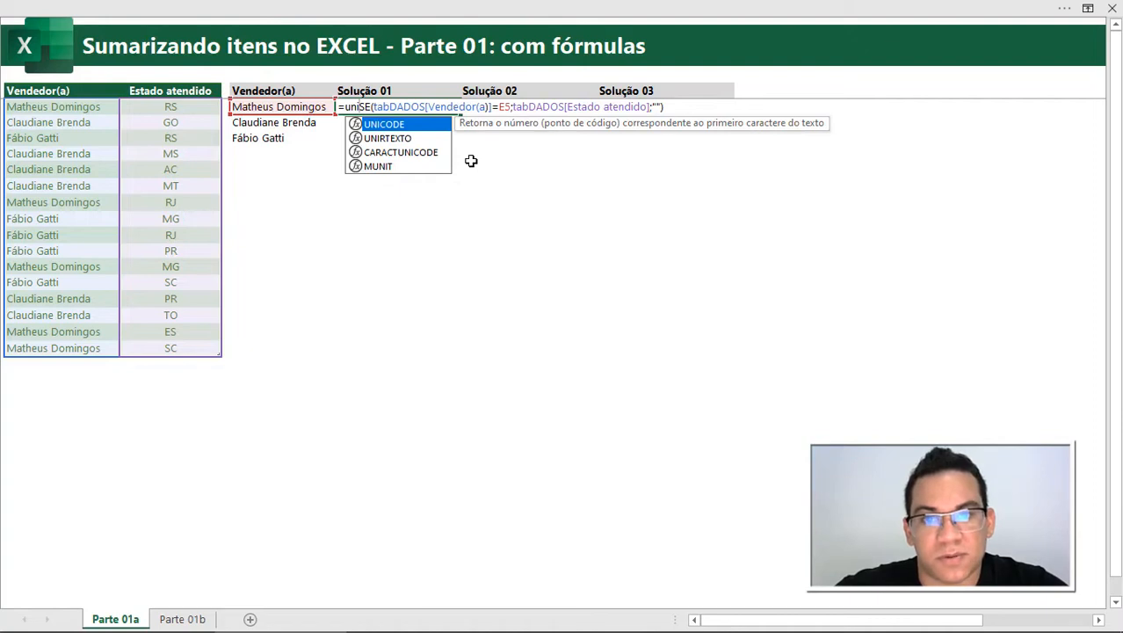
key(Down)
key(Tab)
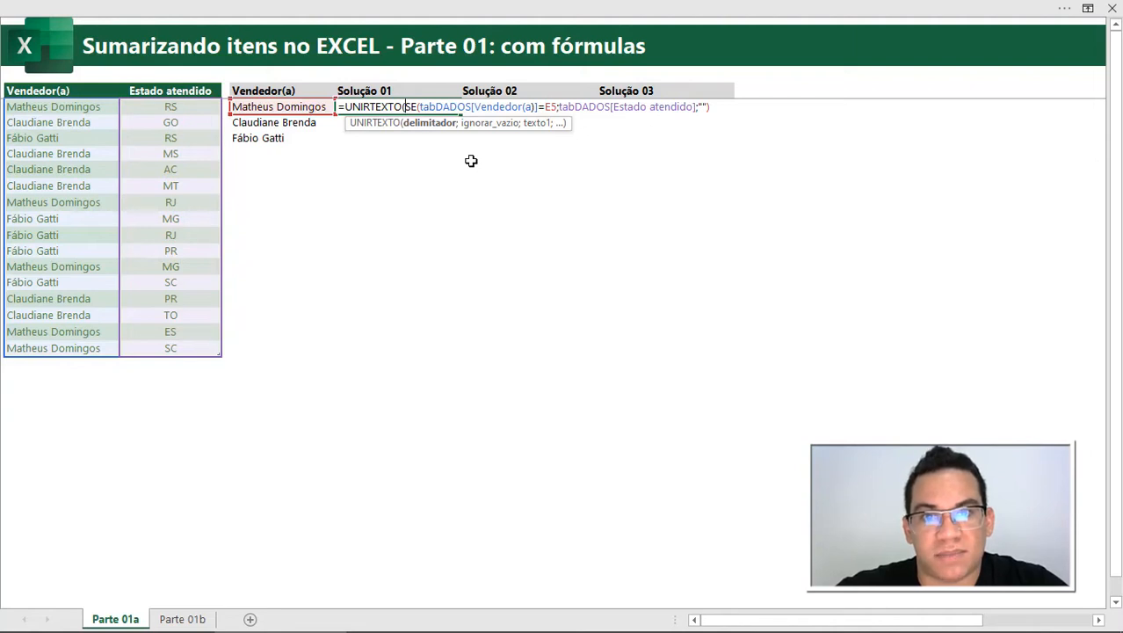
text(")
text(,)
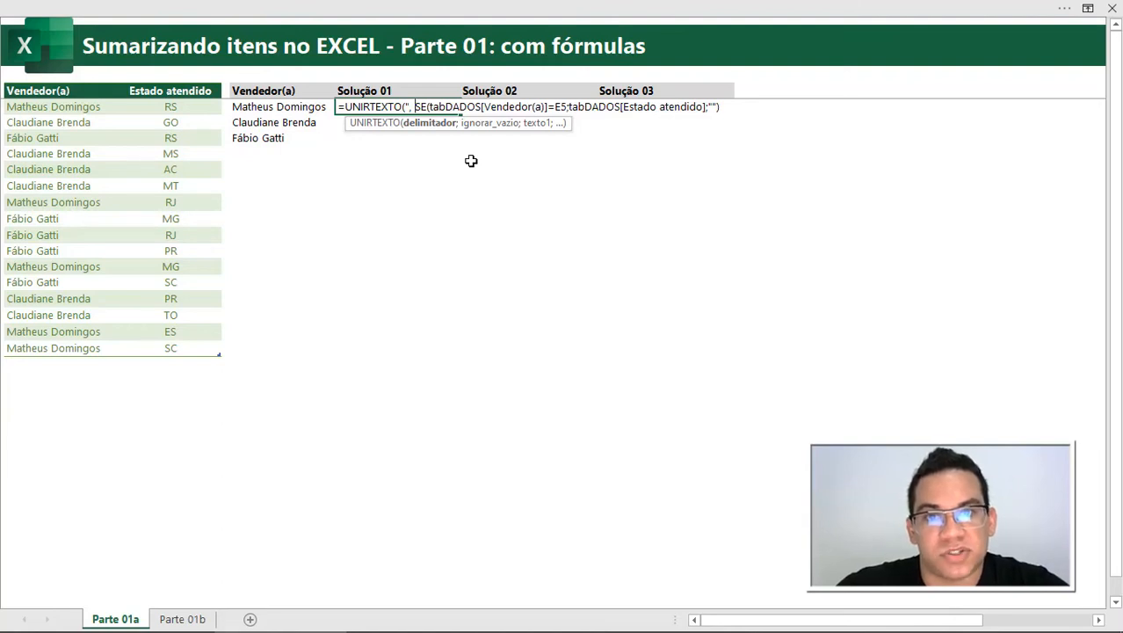
text( ")
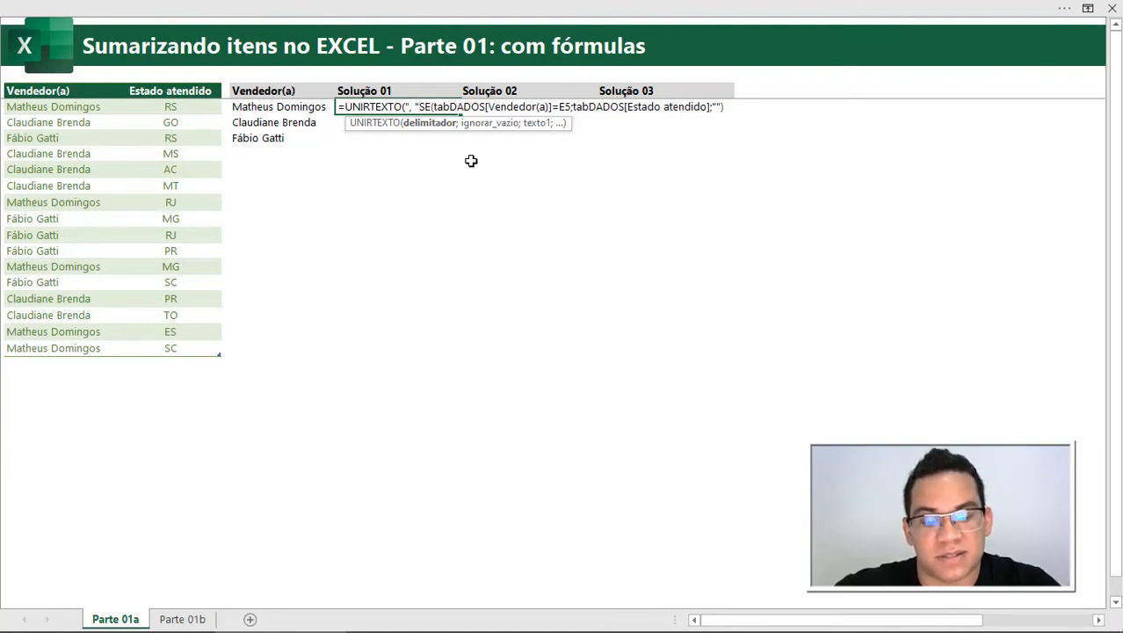
text(;)
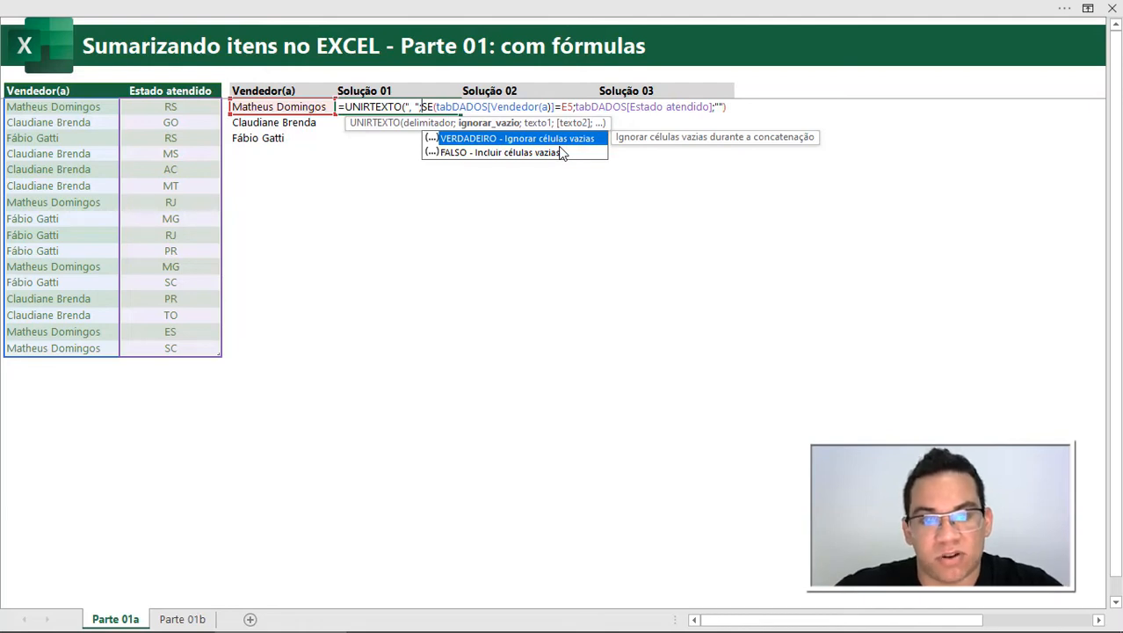
text(;)
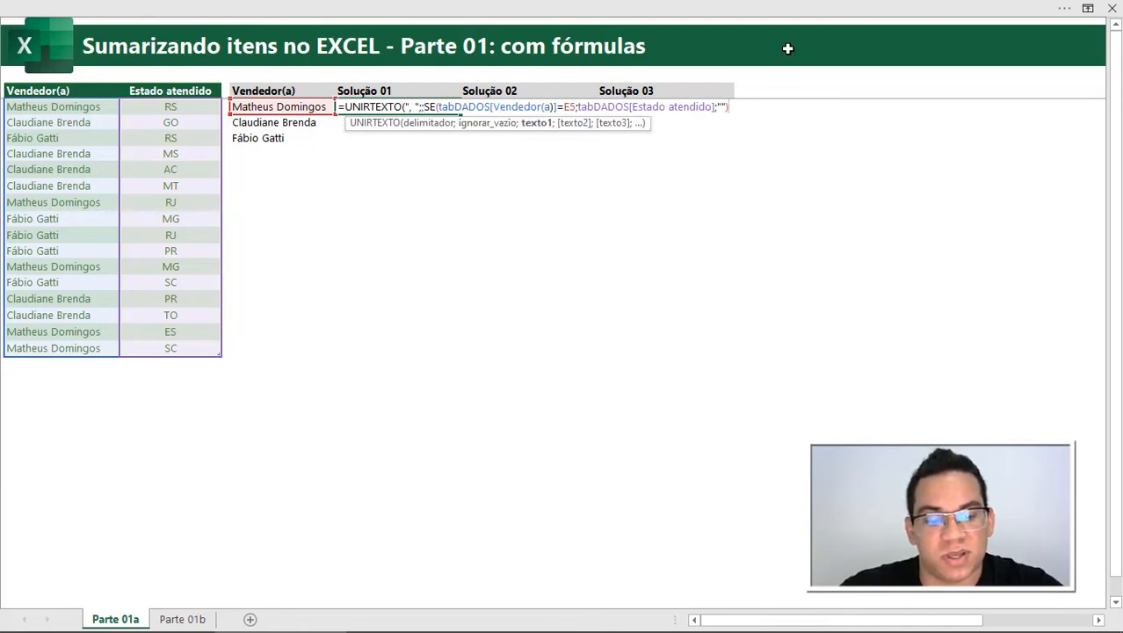
text())
key(Return)
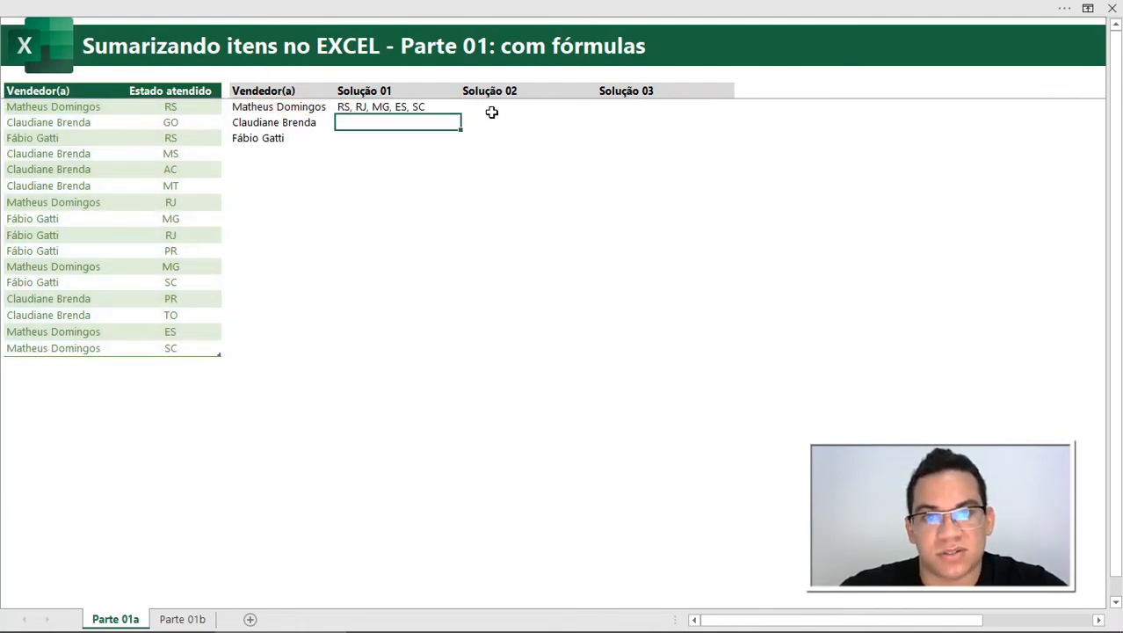
- Fill the Solução 01 formula down to the other two sellers in the summary
key(Up)
key(shift+Down)
key(shift+Down)
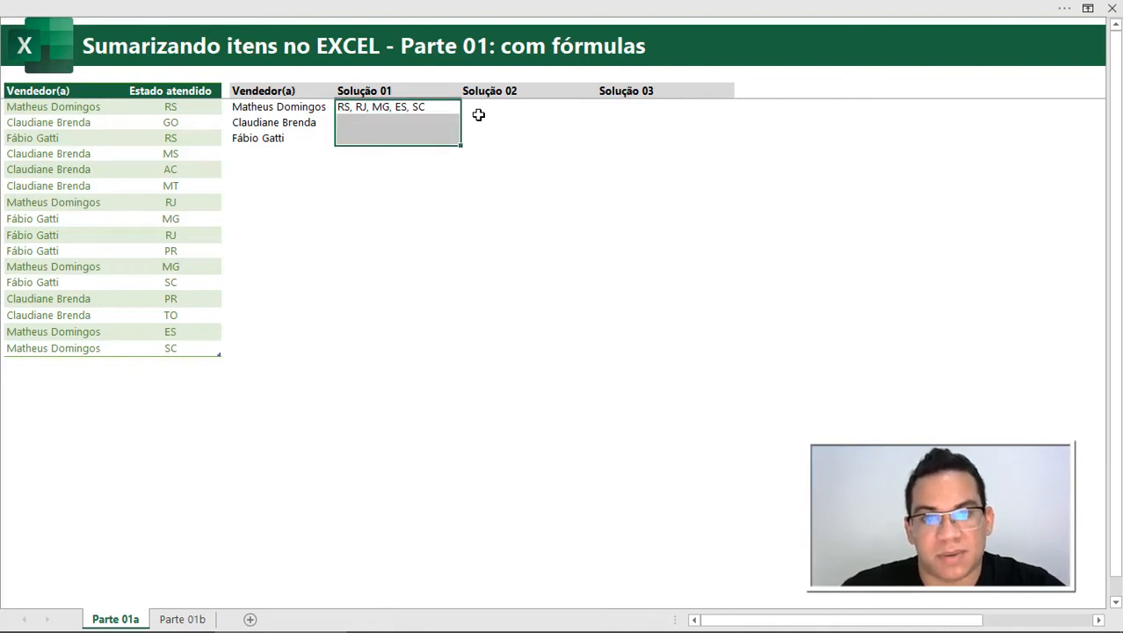
key(ctrl+d)
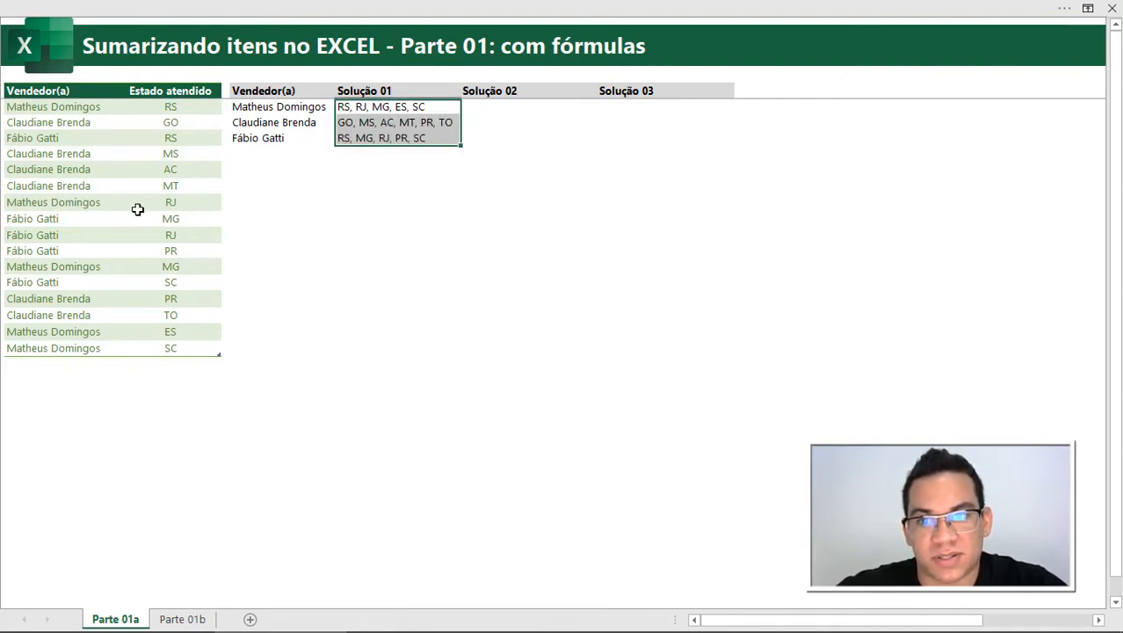
- Filter the data table to the third seller in the summary, compare the states served with Solução 01, and remove the filter
click(138, 204)
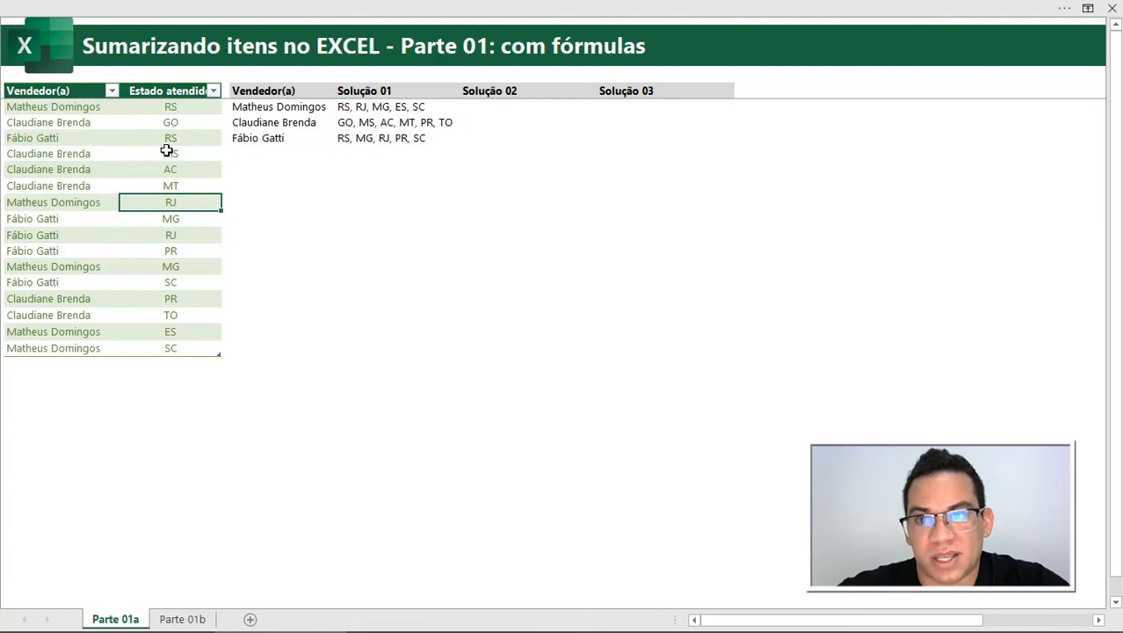
click(112, 90)
click(91, 284)
click(87, 314)
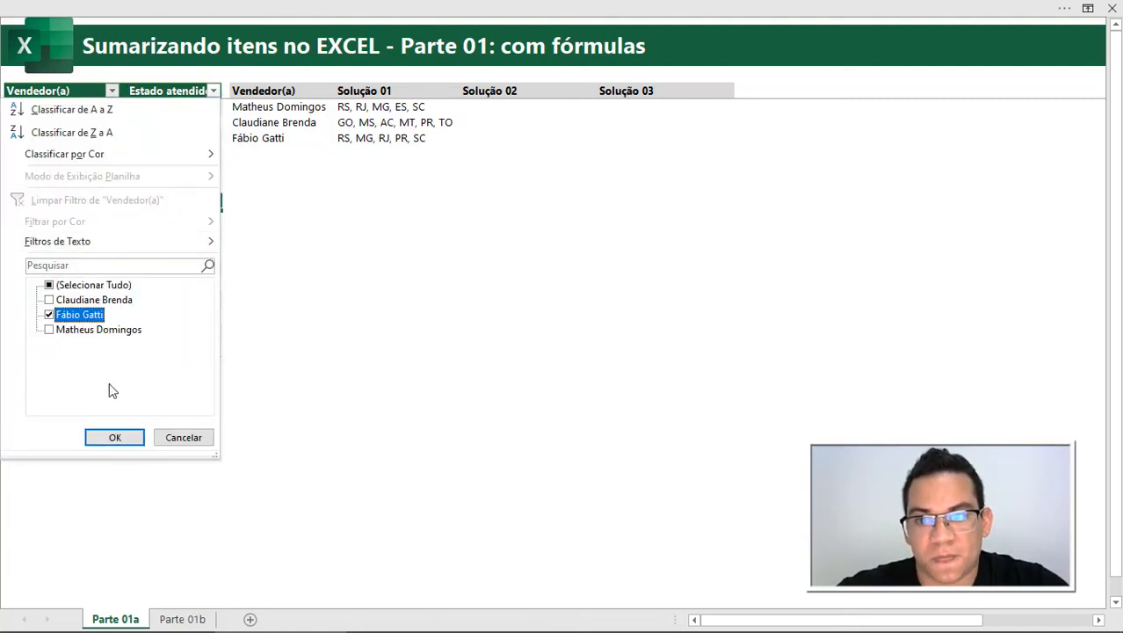
click(116, 436)
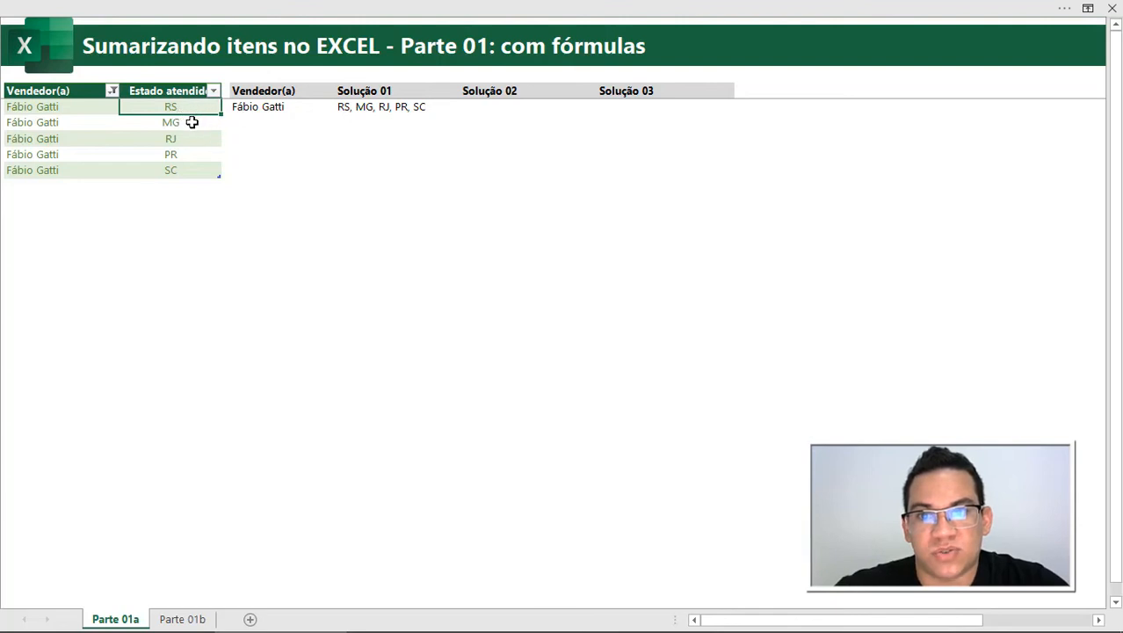
click(372, 110)
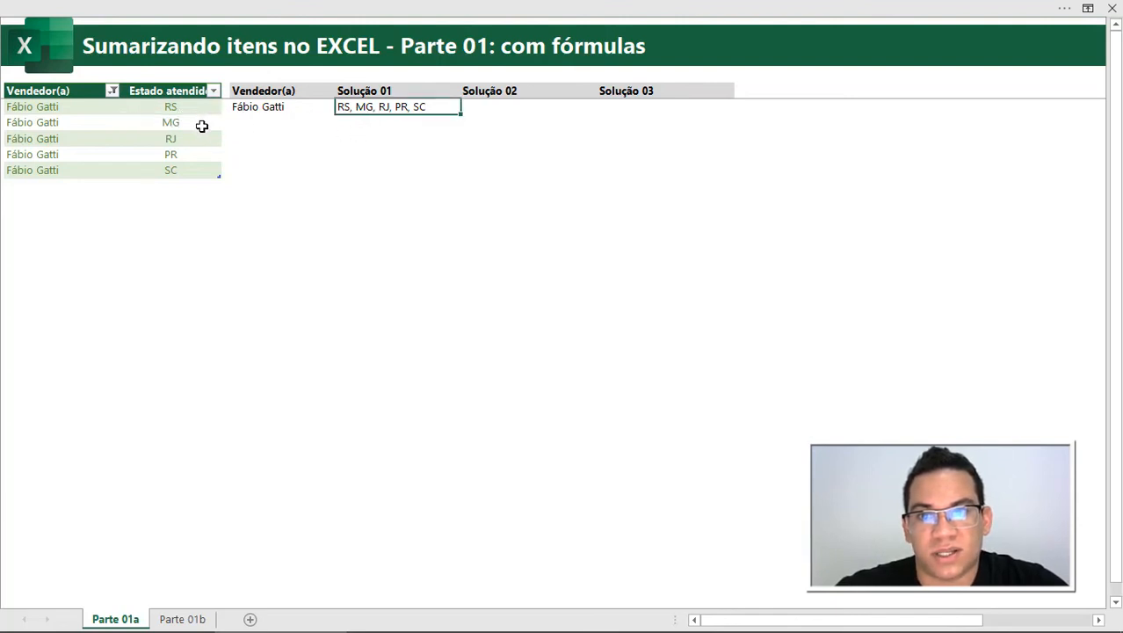
click(190, 141)
click(195, 155)
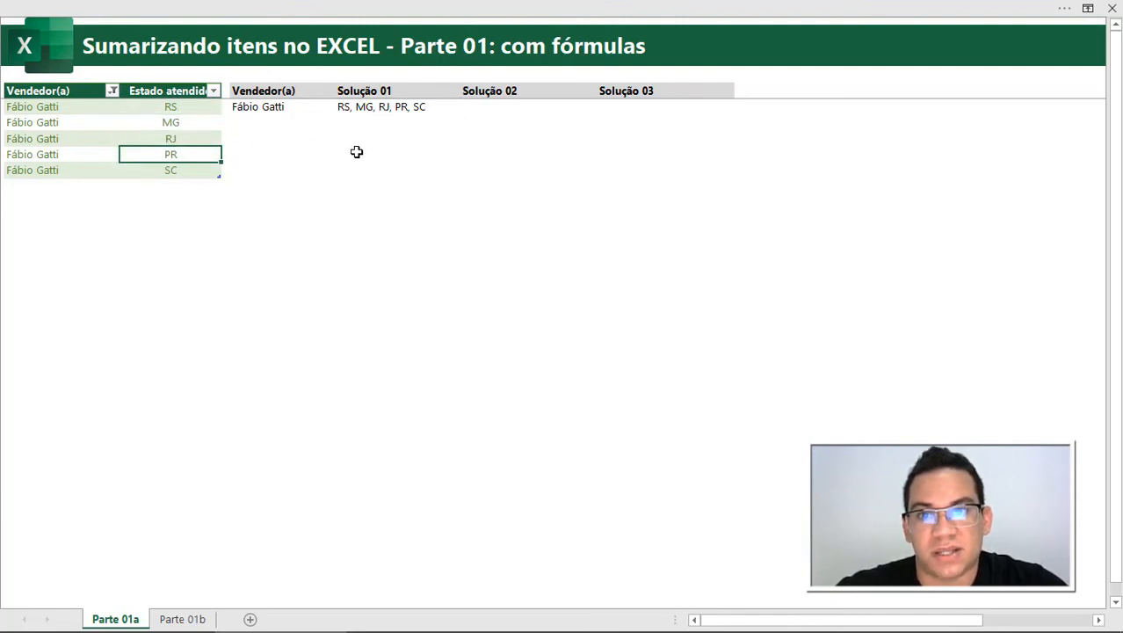
click(411, 109)
click(187, 121)
key(ctrl+shift+l)
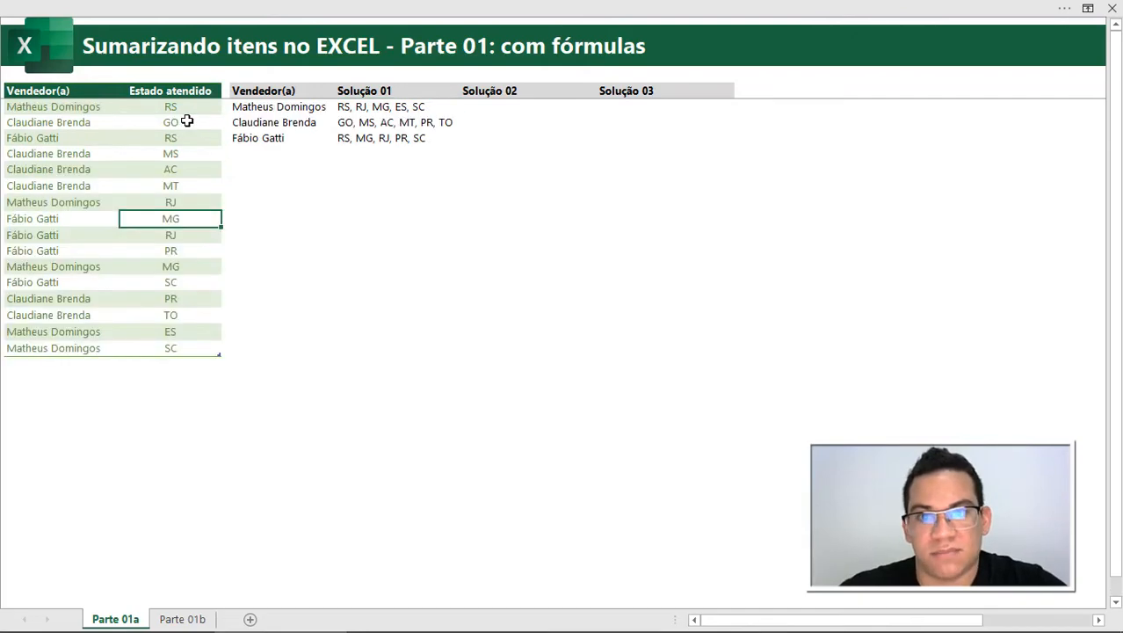
- Sort the summary's seller list alphabetically by changing its formula to =CLASSIFICAR(ÚNICO(tabDADOS[Vendedor(a)]))
click(320, 115)
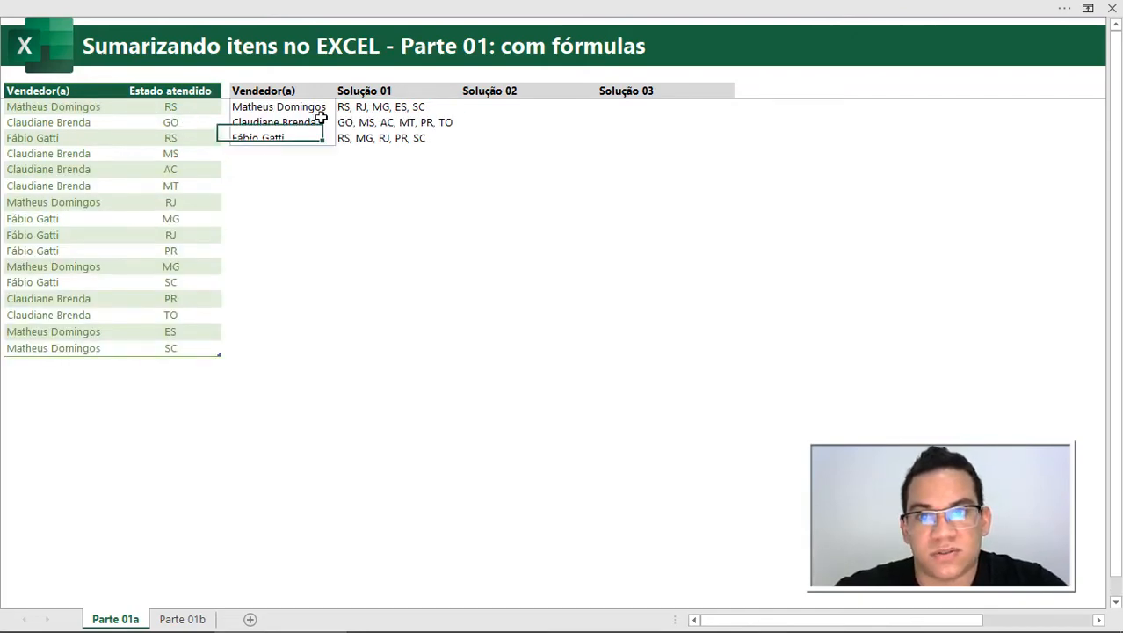
click(407, 188)
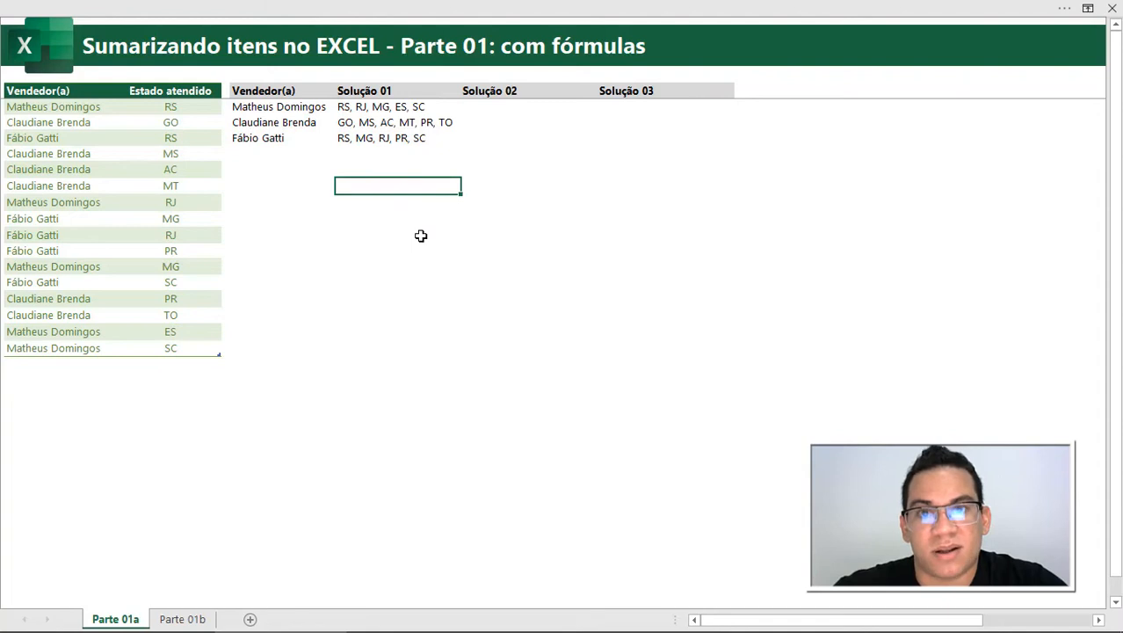
click(293, 108)
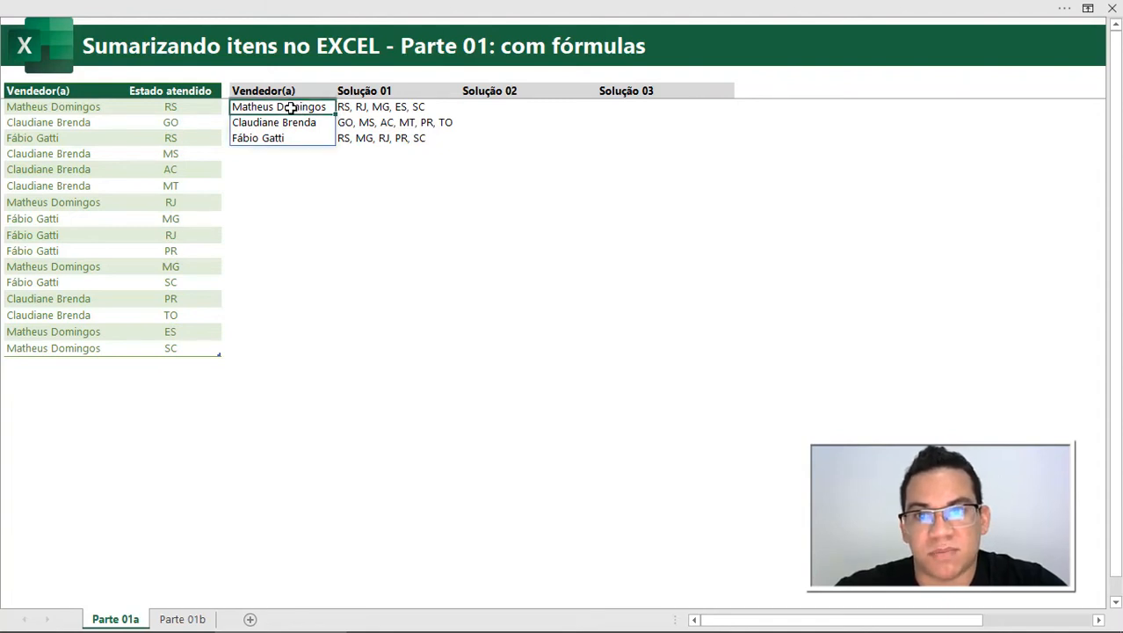
double_click(293, 108)
text(CLASSIFICAR()
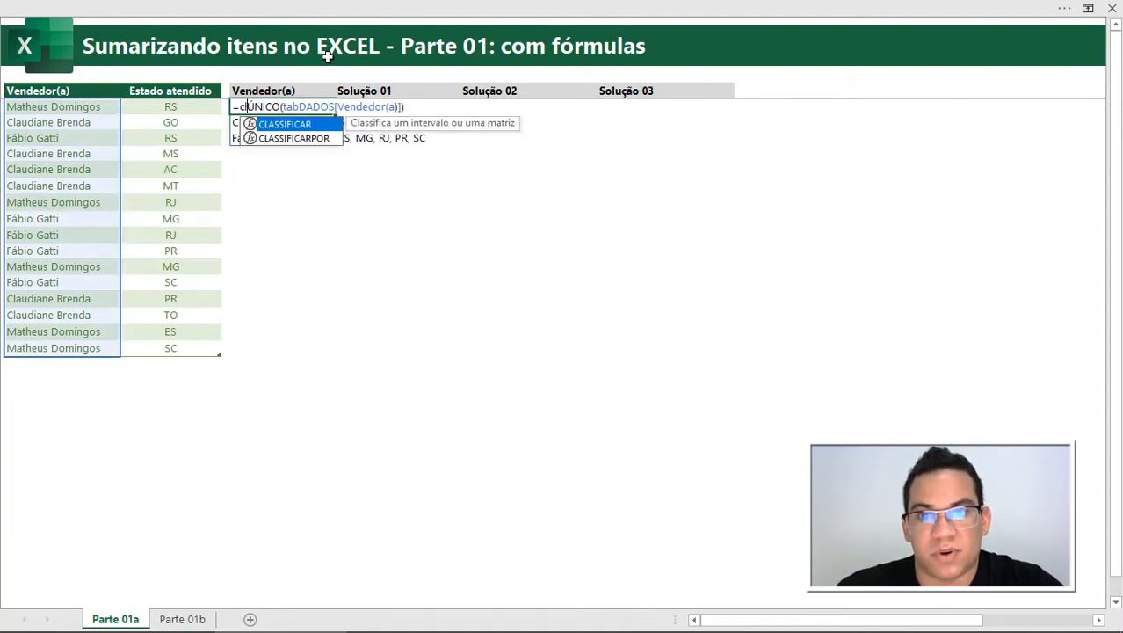
text())
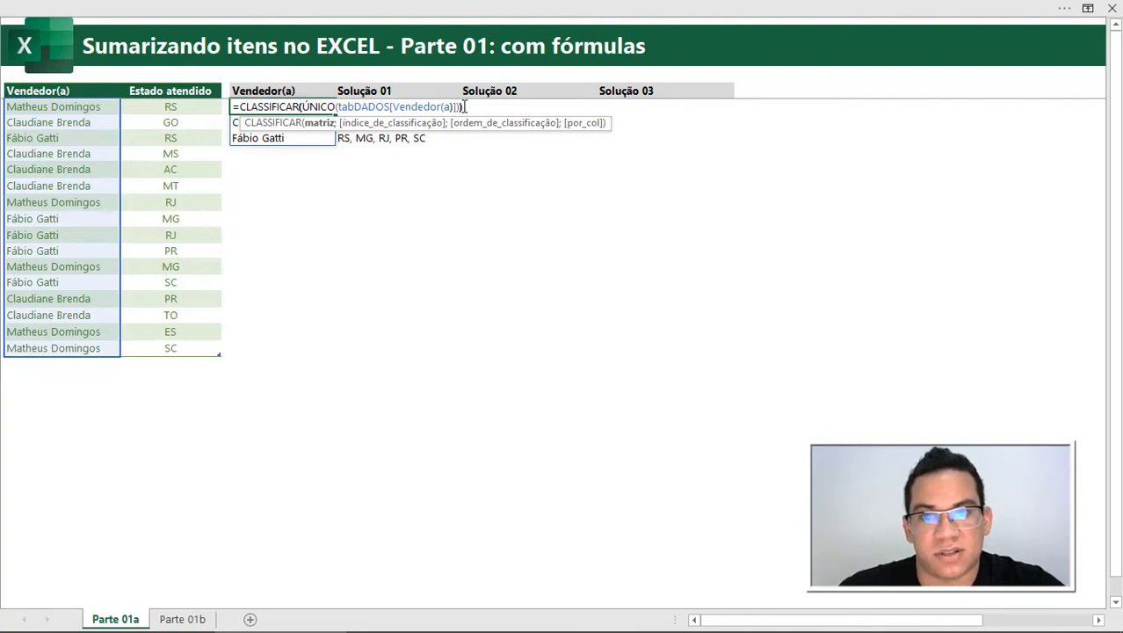
key(Return)
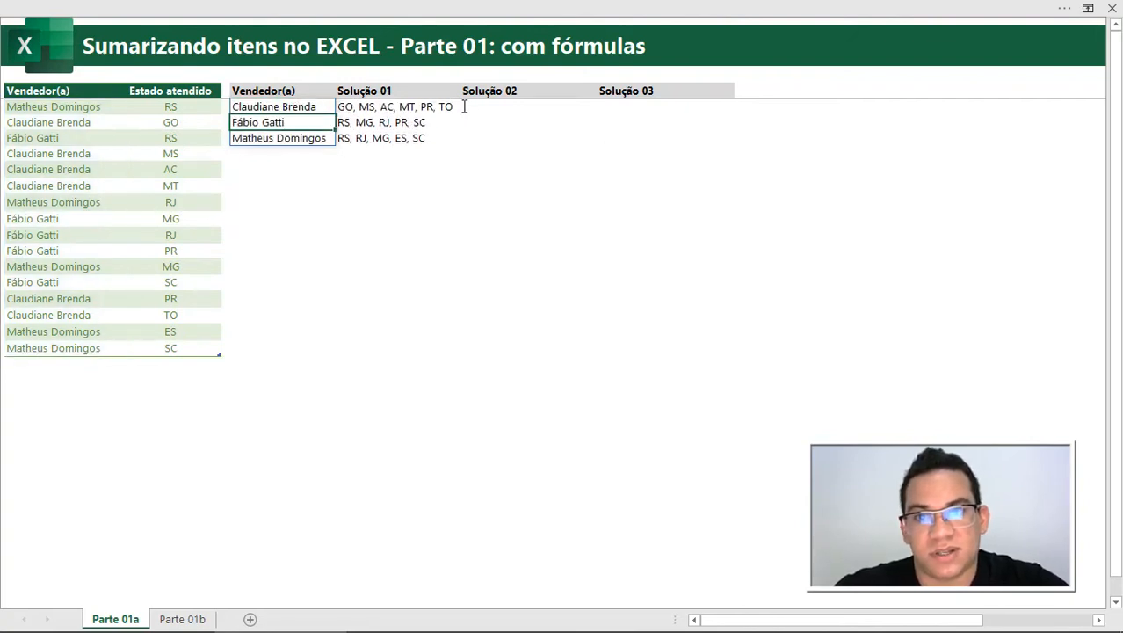
click(471, 201)
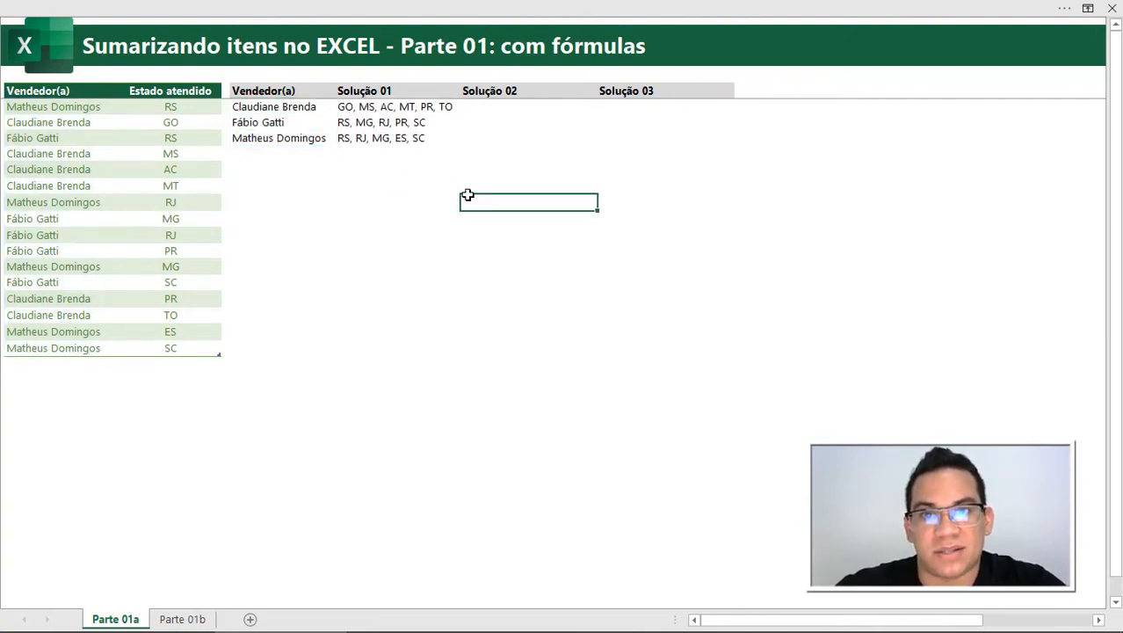
- Review the first Solução 01 formula and compare the order of its states with the Estado atendido column
click(384, 106)
double_click(384, 106)
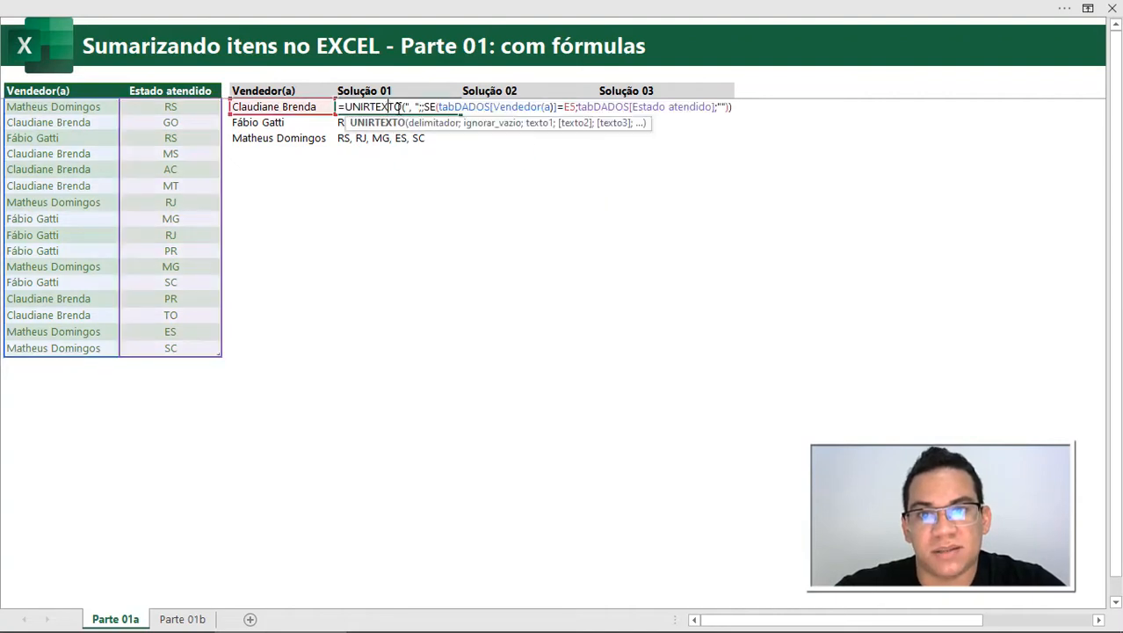
key(Escape)
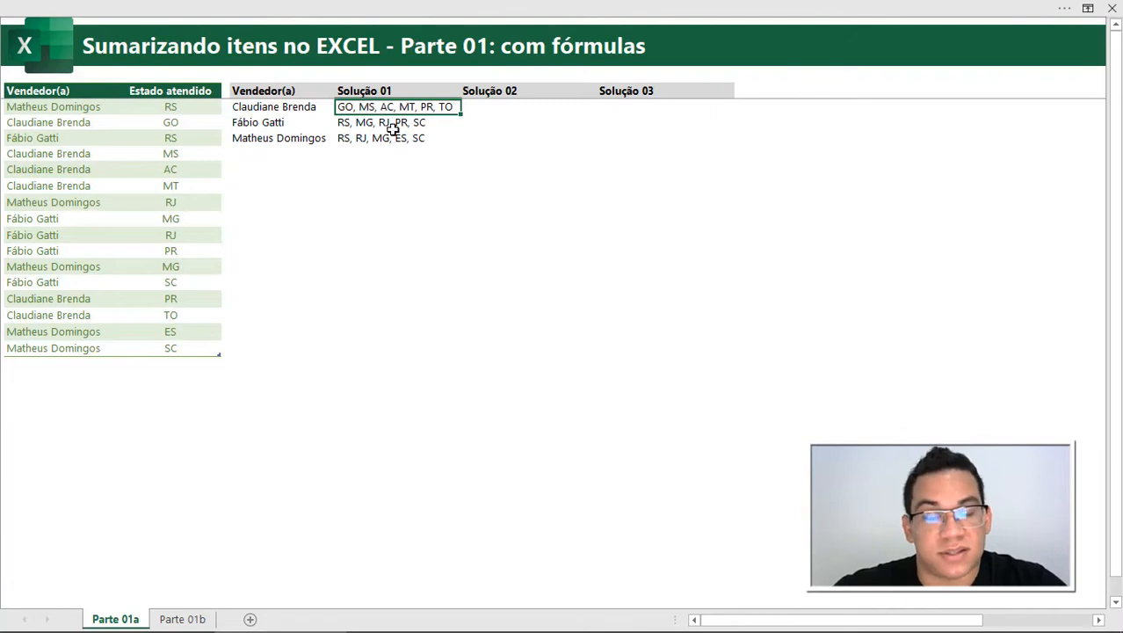
drag(195, 108, 183, 352)
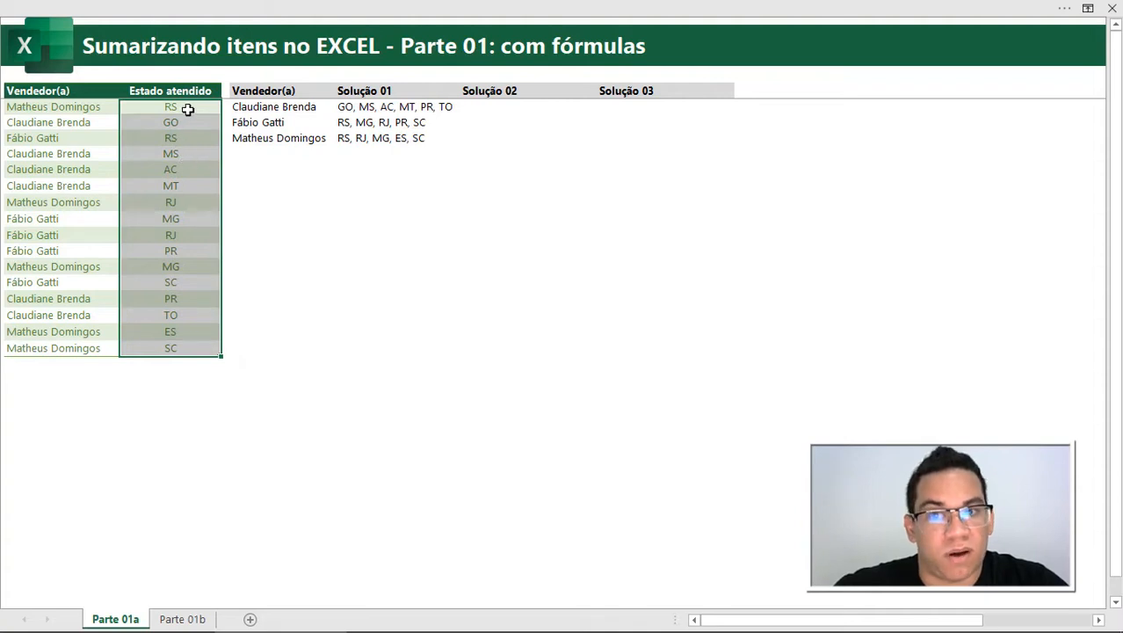
drag(187, 107, 182, 352)
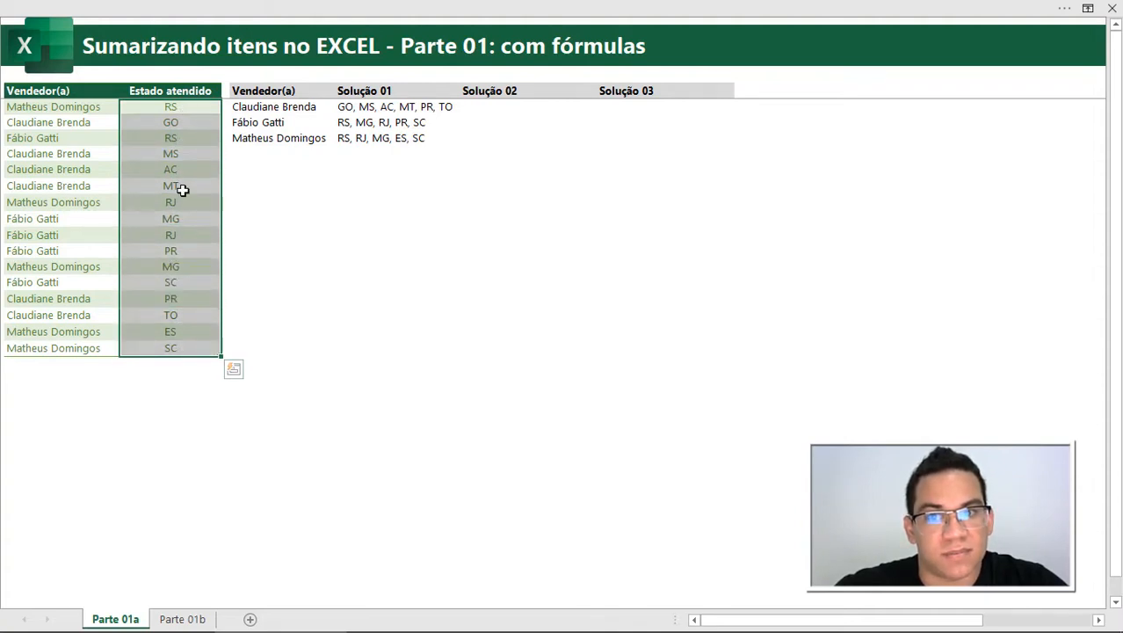
- Evaluate the SE argument inside the first Solução 01 formula to inspect its array, and restore the expression
double_click(346, 106)
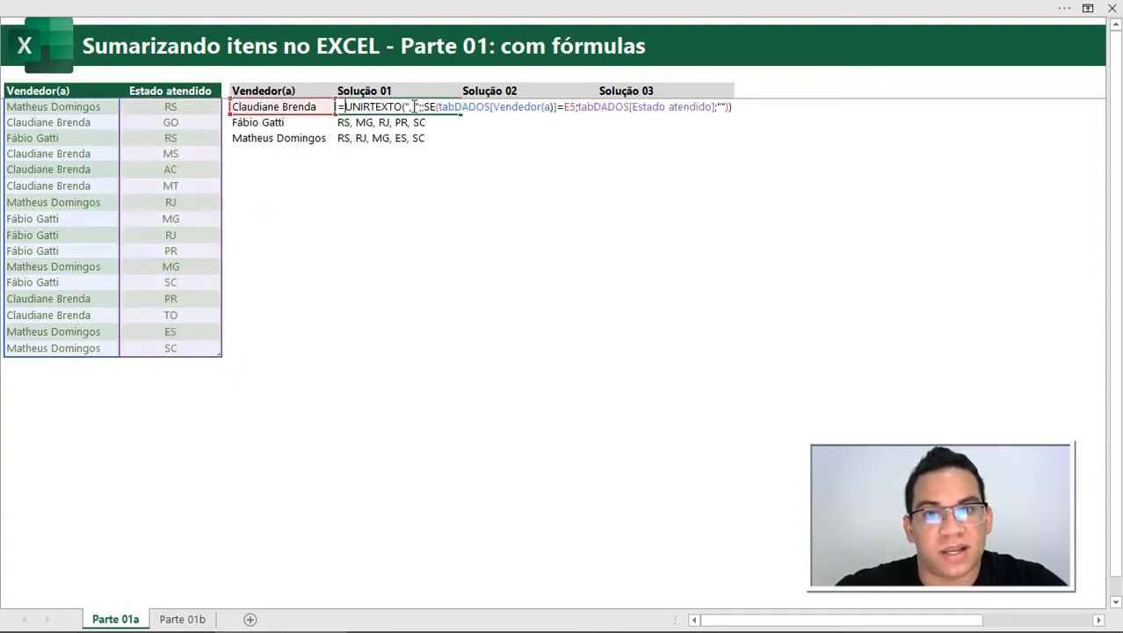
click(425, 106)
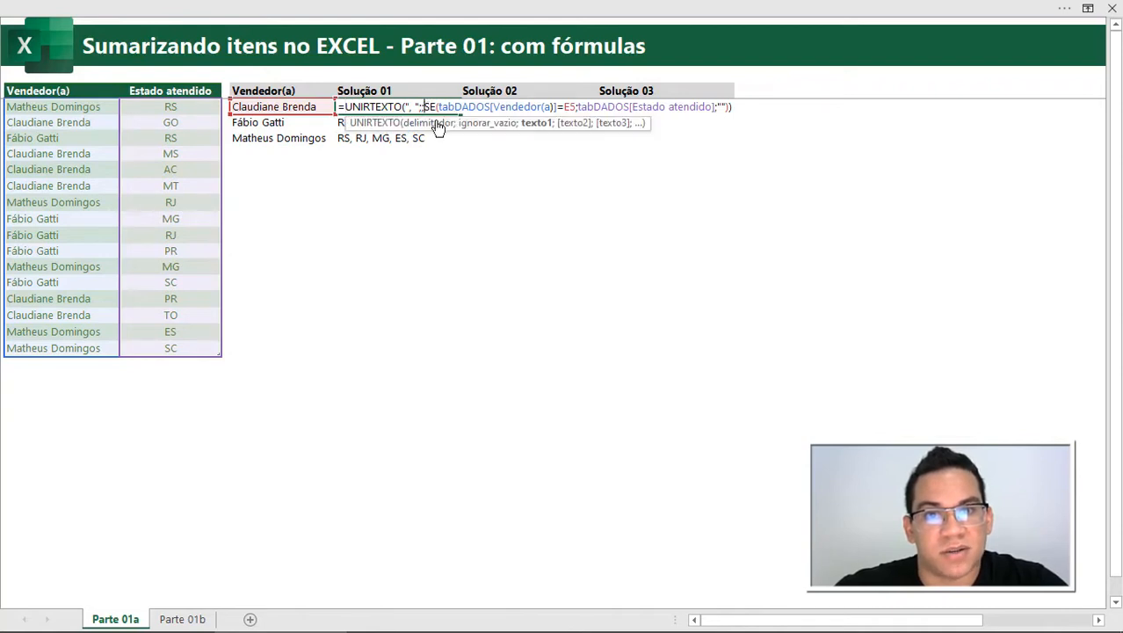
click(533, 123)
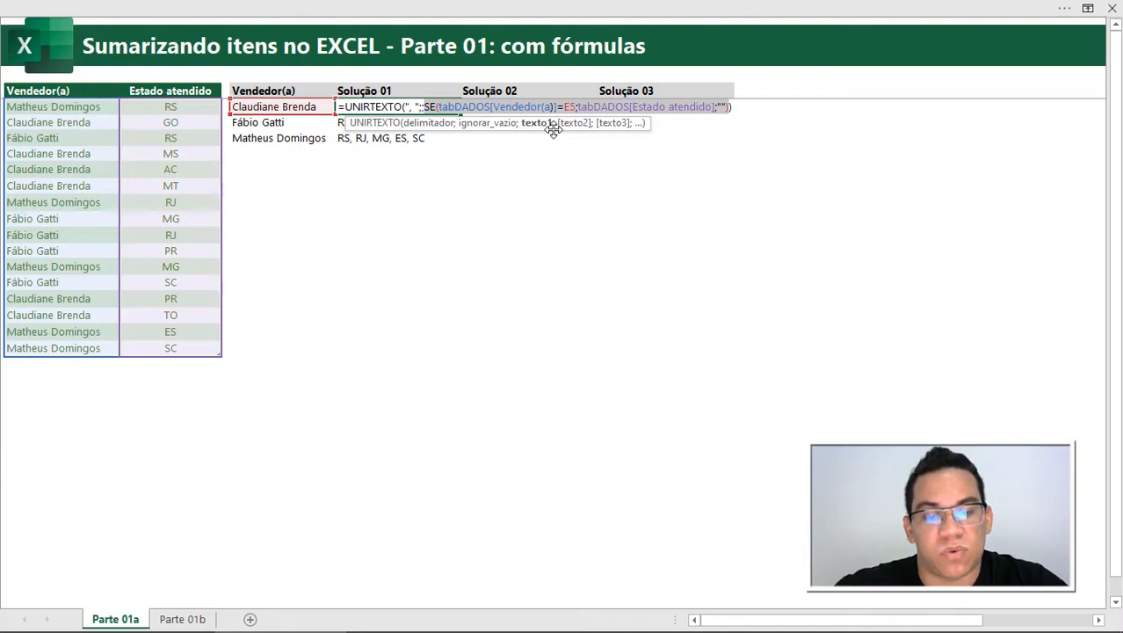
key(F9)
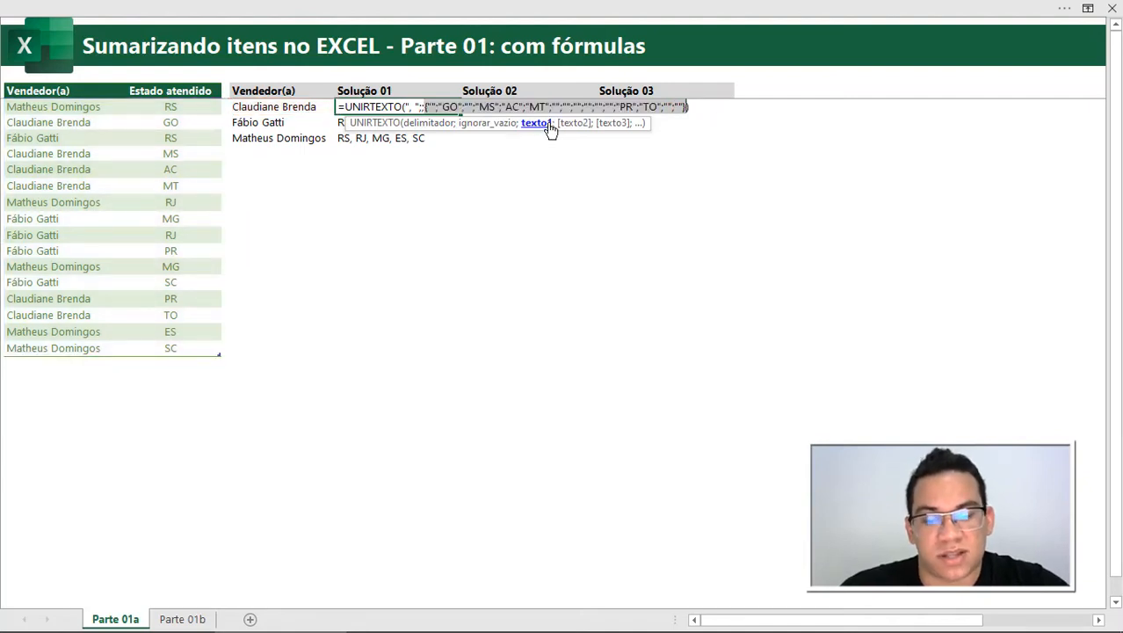
key(ctrl+z)
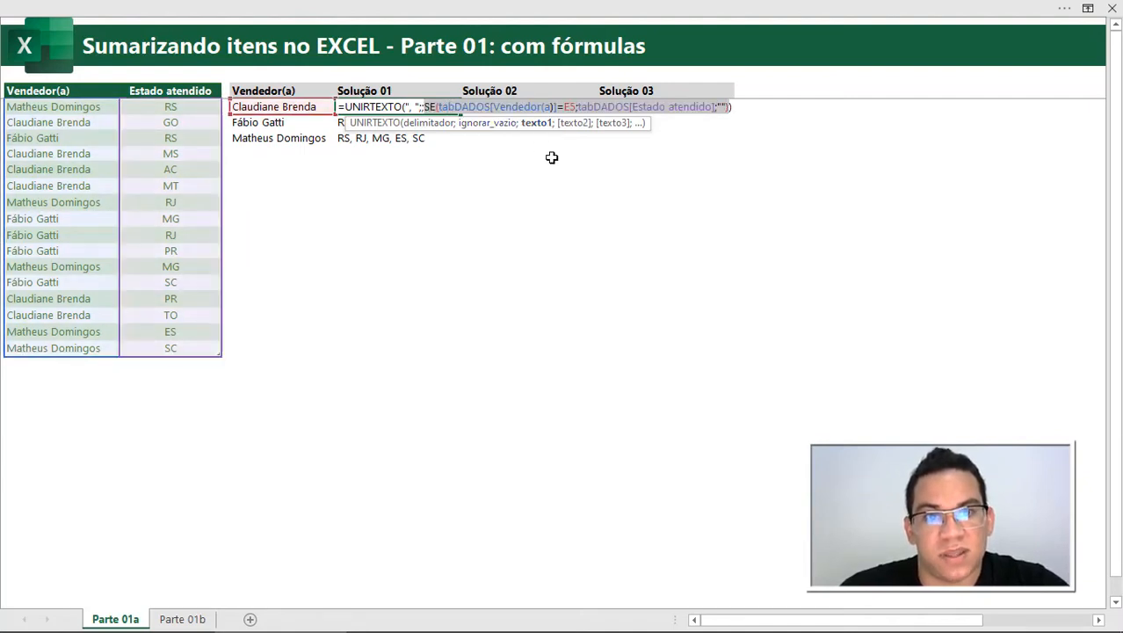
- Sort the states in the first Solução 01 formula by wrapping its SE expression in CLASSIFICAR, and enter it
click(431, 106)
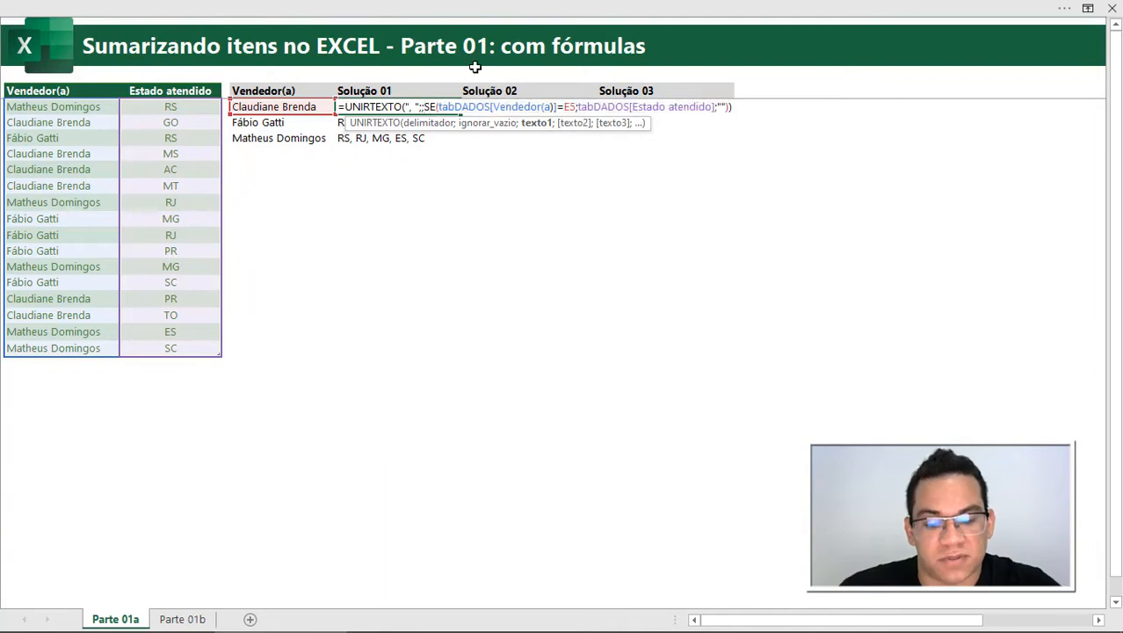
text(class)
key(Tab)
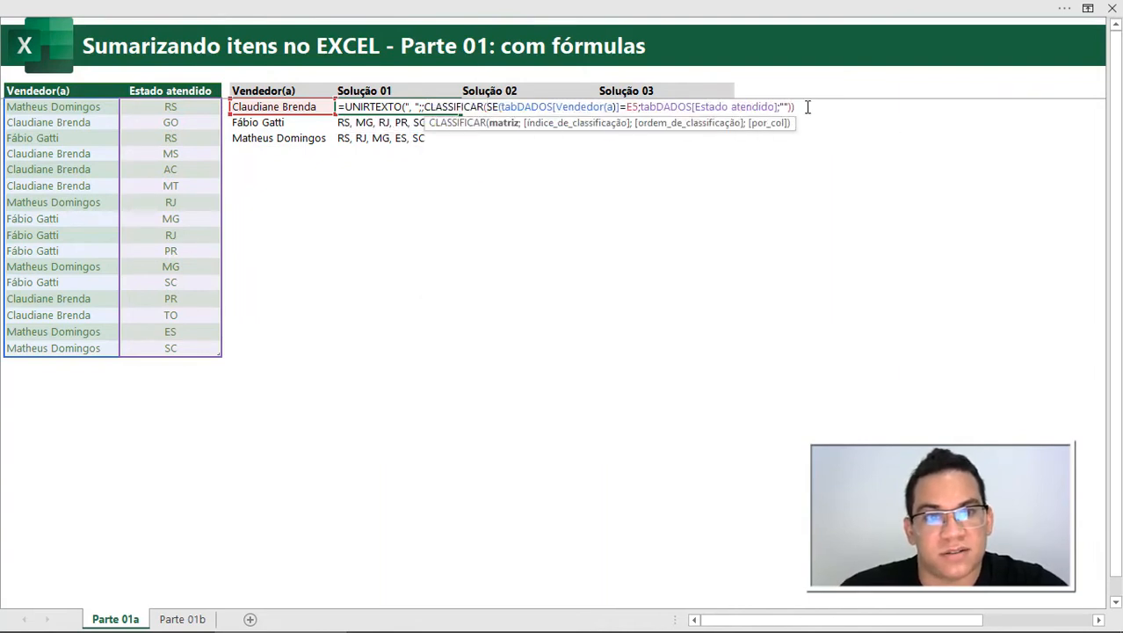
click(807, 107)
key(Return)
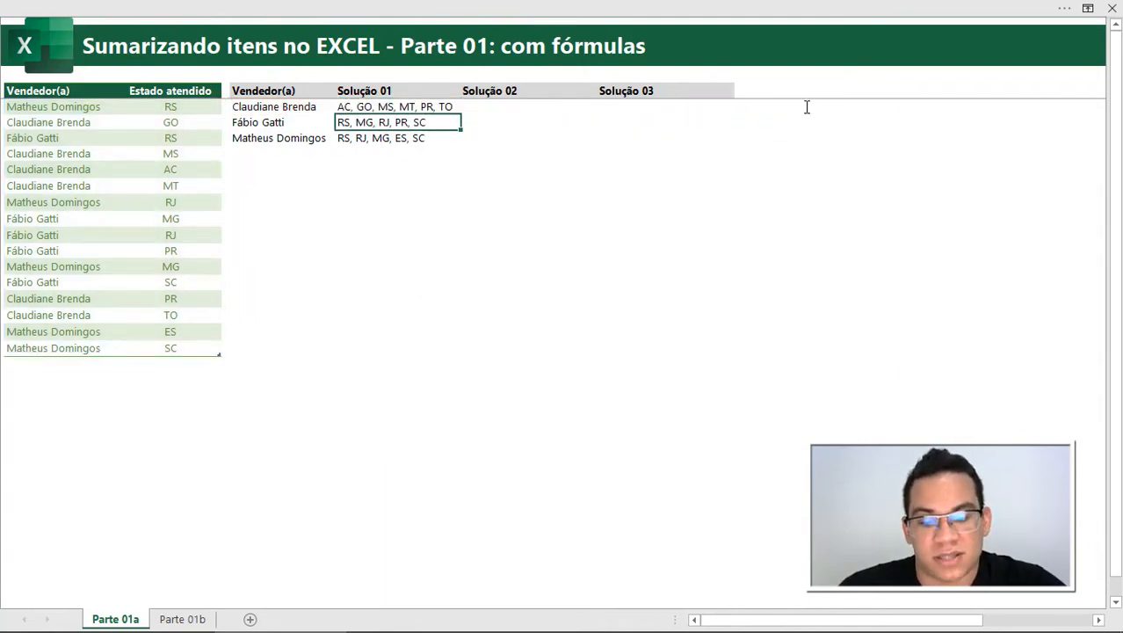
- Fill the Solução 01 formula with CLASSIFICAR down to the other two sellers
key(ctrl+d)
key(Down)
key(ctrl+d)
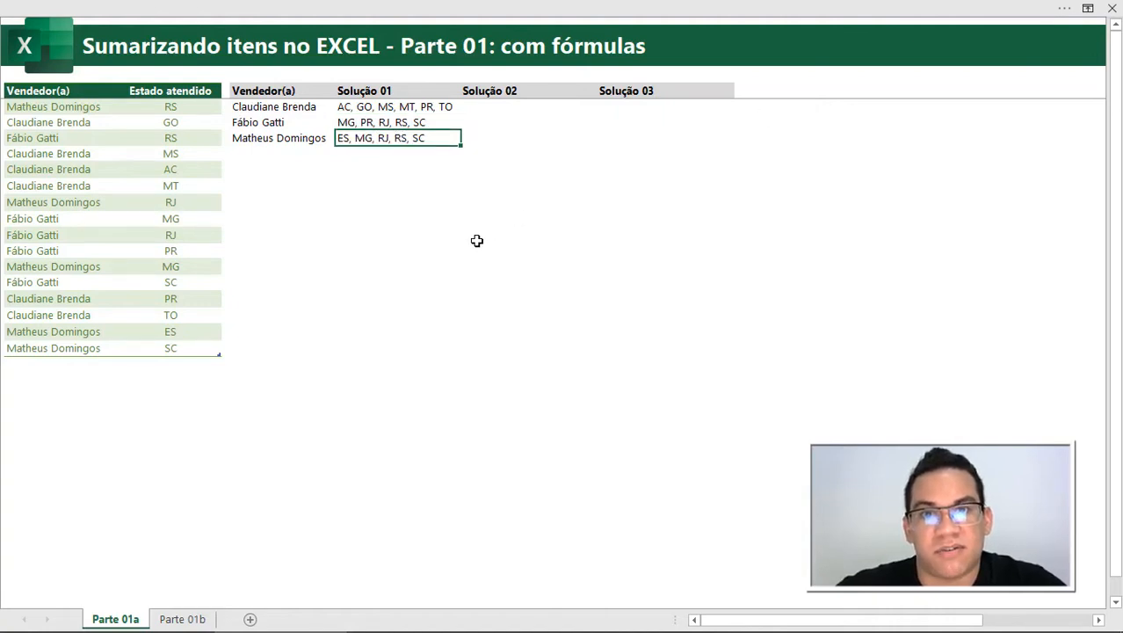
- Examine the CLASSIFICAR and SE portion of the first Solução 01 formula without changing it
click(437, 108)
click(485, 108)
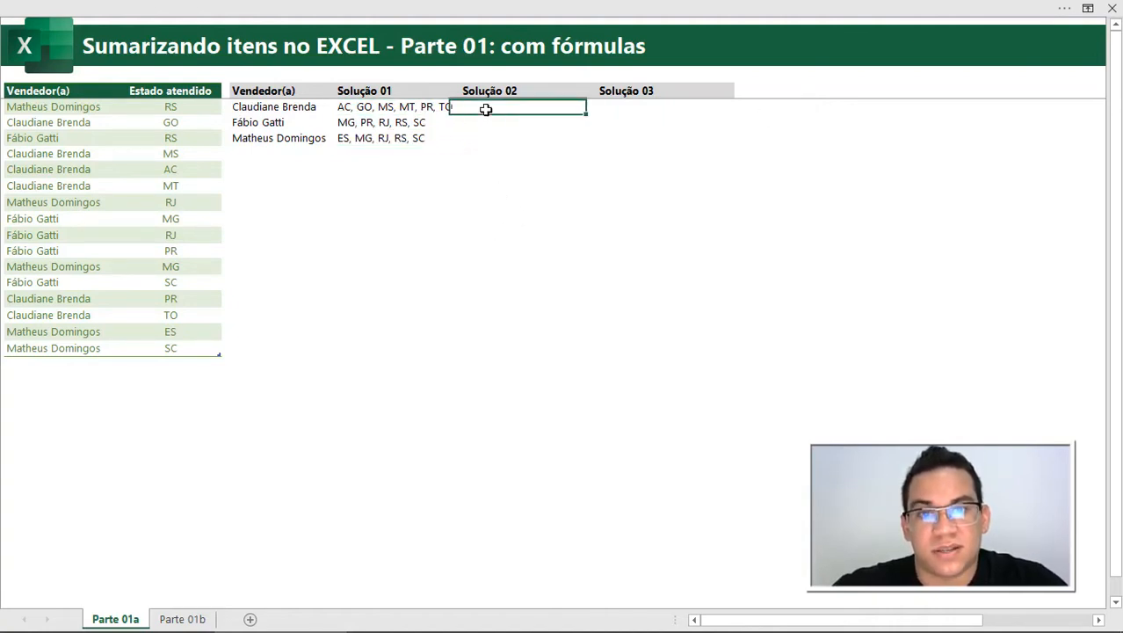
double_click(445, 107)
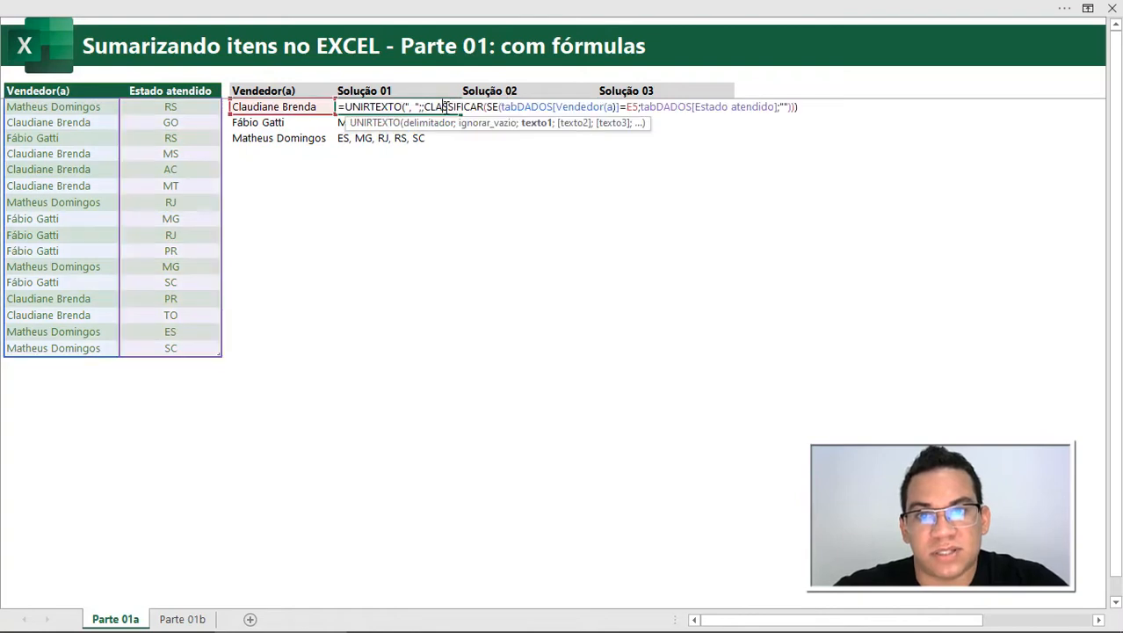
drag(427, 106, 742, 110)
key(Escape)
- Write =FILTRO(tabDADOS[Estado atendido];tabDADOS[Vendedor(a)]=E5) in the first Solução 02 cell, preview its resulting array and restore the expression
click(537, 107)
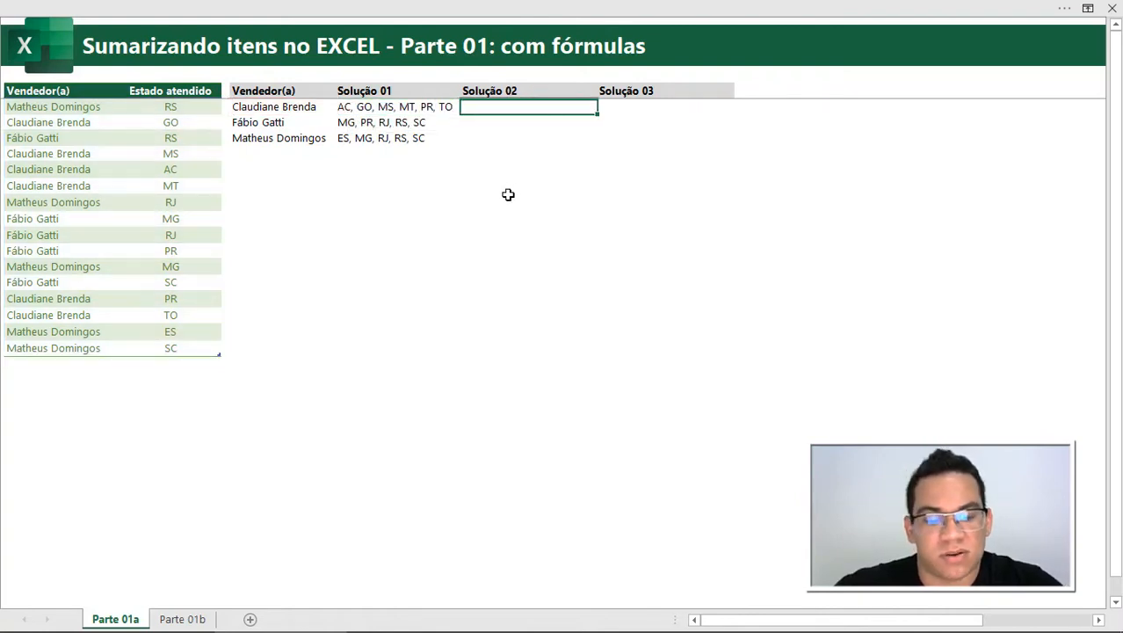
text(=filtr)
key(Tab)
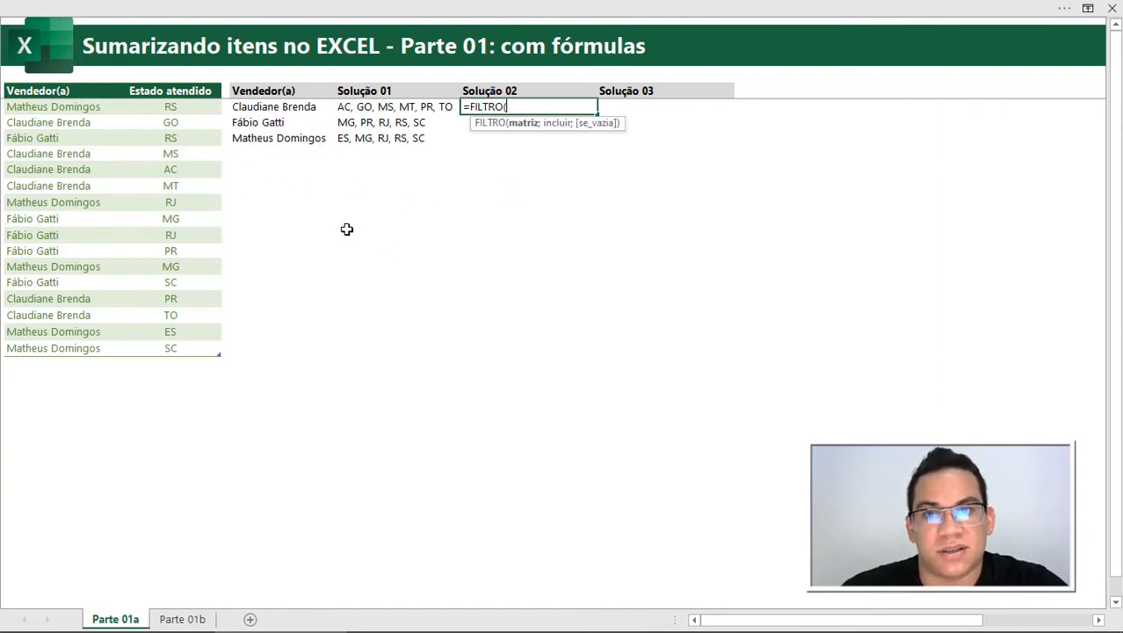
click(186, 245)
key(ctrl+space)
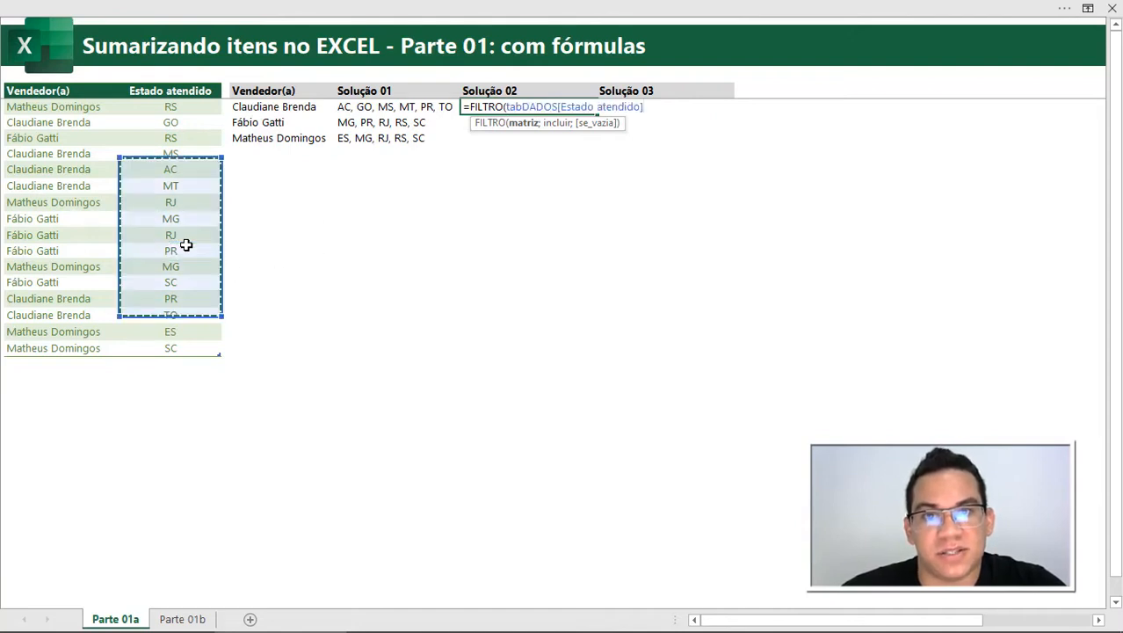
text(;)
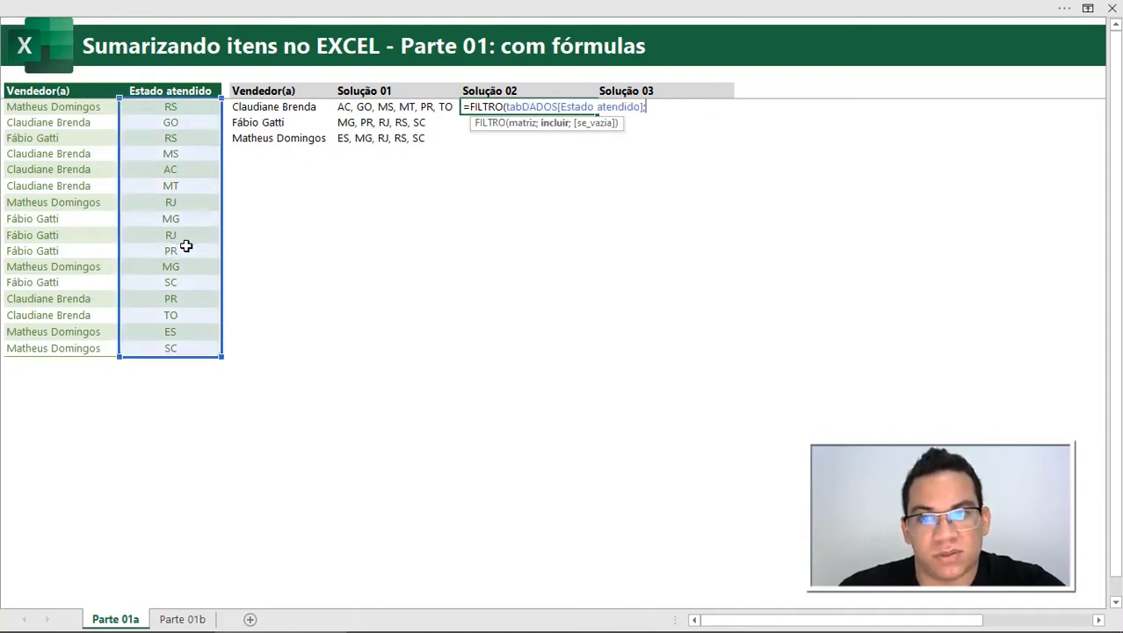
click(72, 220)
key(ctrl+space)
text(=)
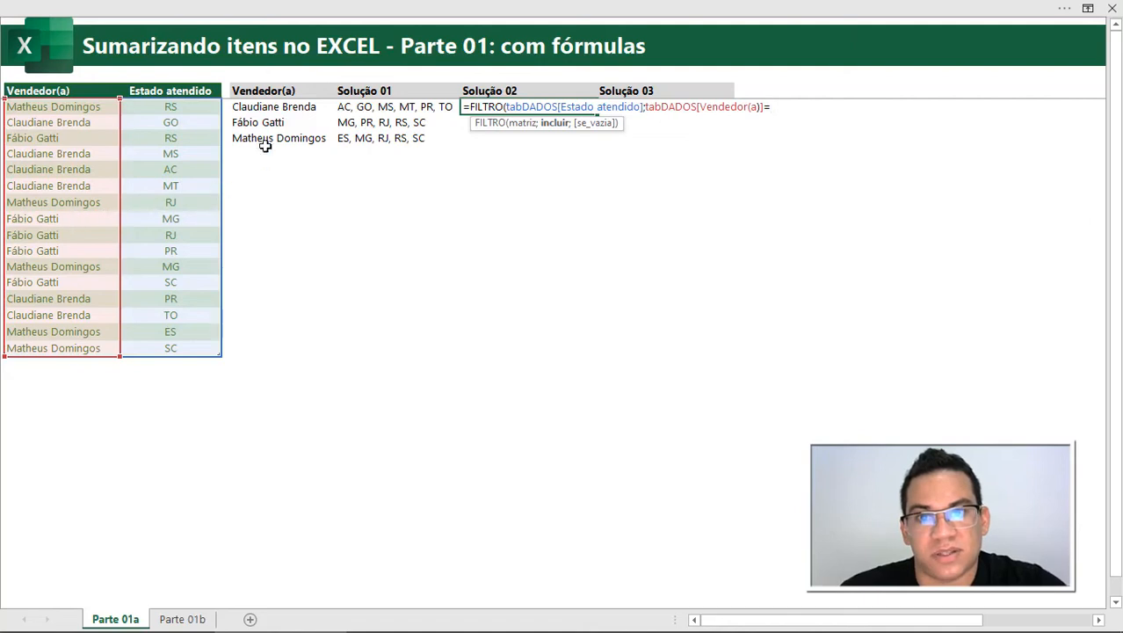
click(264, 106)
text())
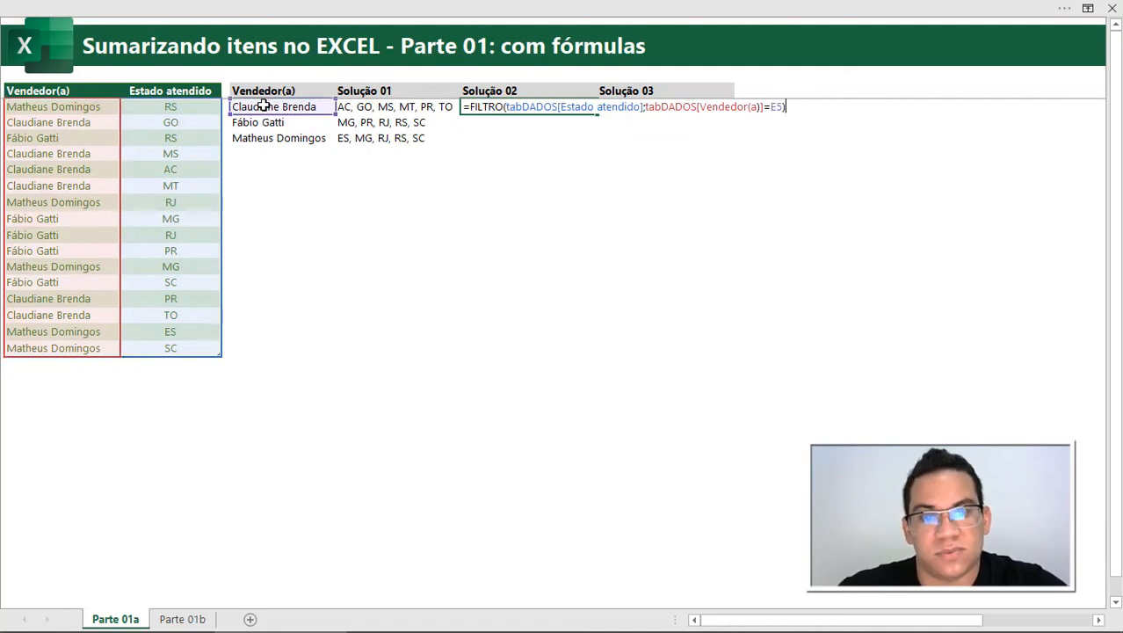
key(F9)
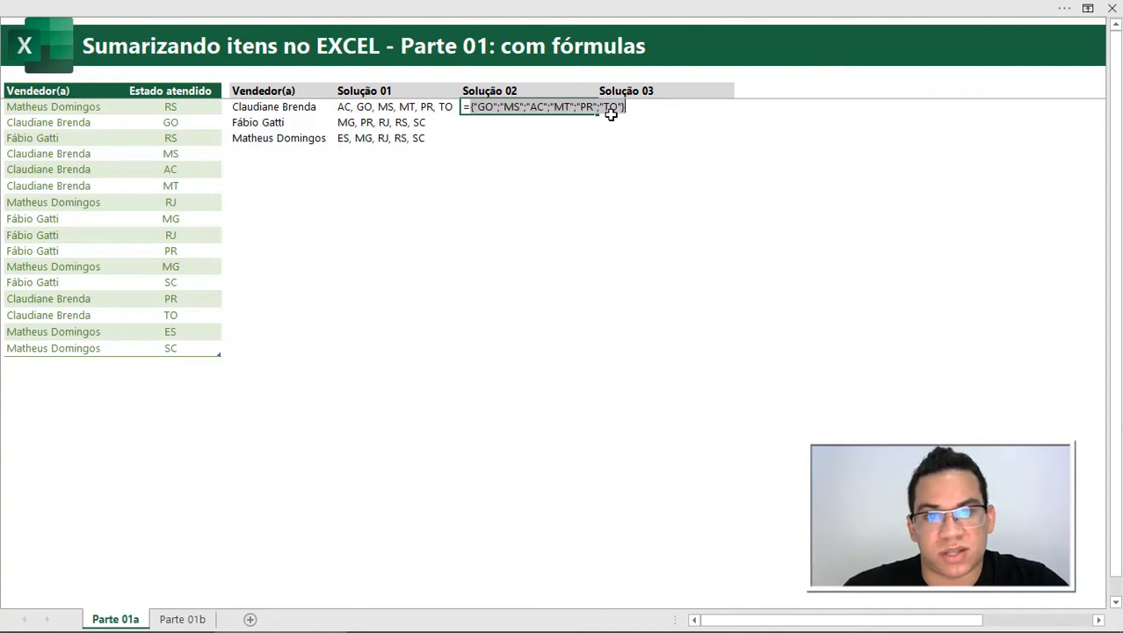
key(ctrl+z)
- Wrap the FILTRO expression in UNIRTEXTO with ", " as delimiter, leave ignorar_vazio blank, and enter the formula
click(471, 106)
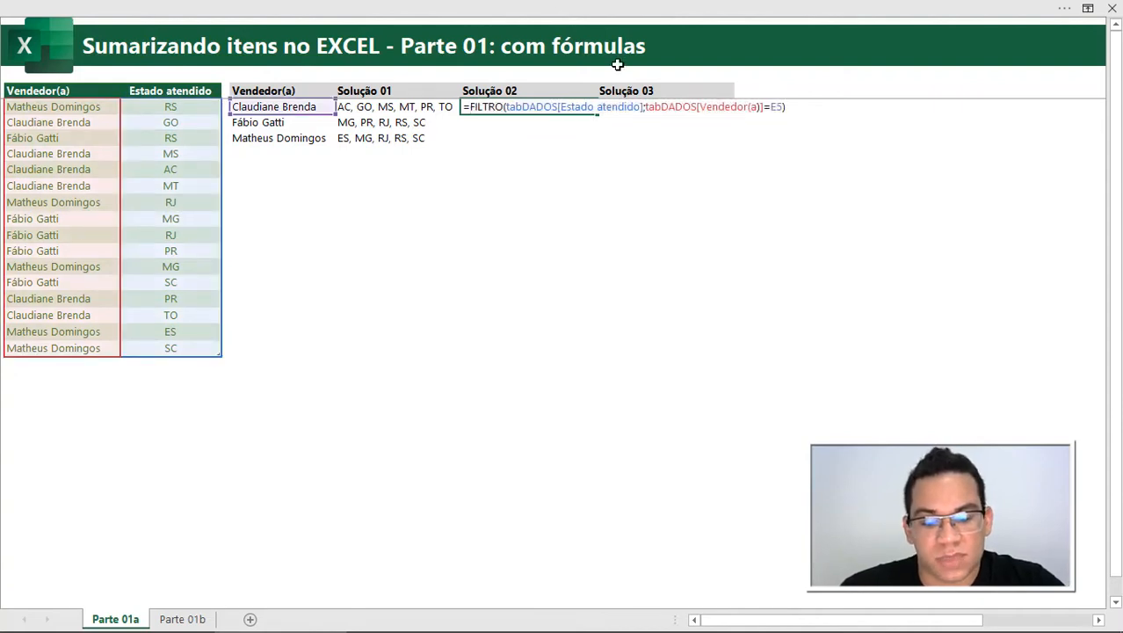
text(UNIRTEXTO(")
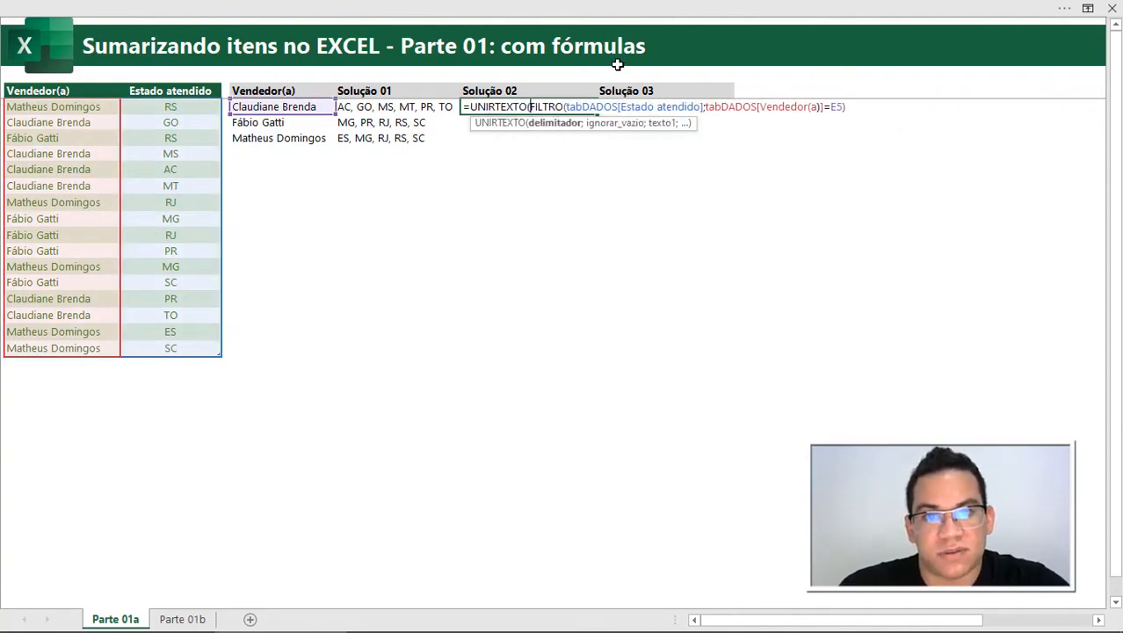
text(, ")
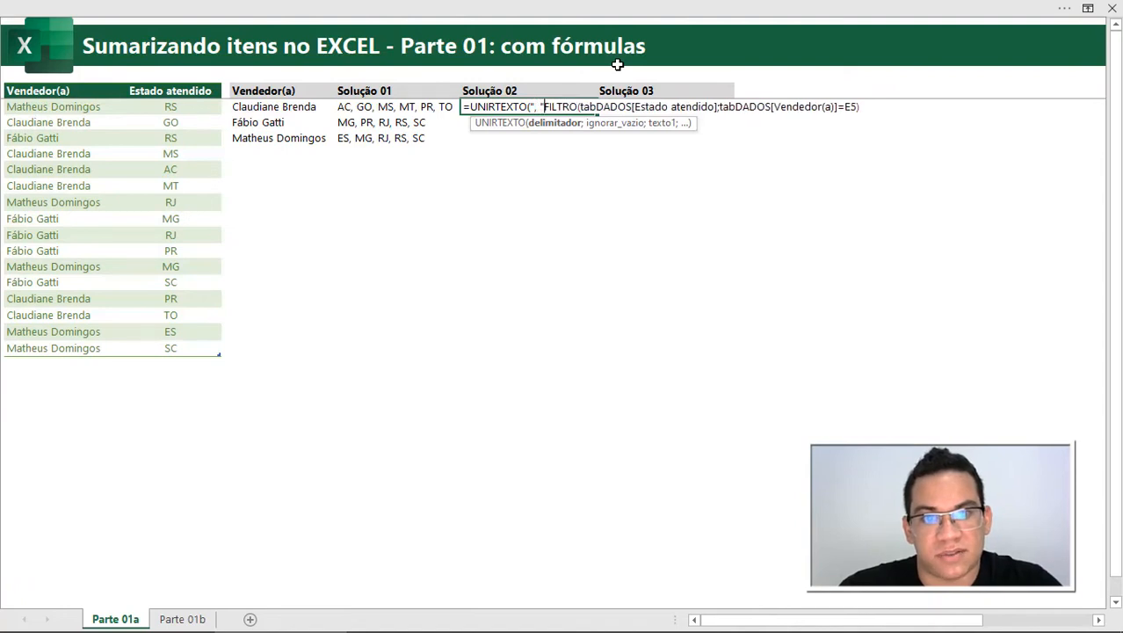
text(;;)
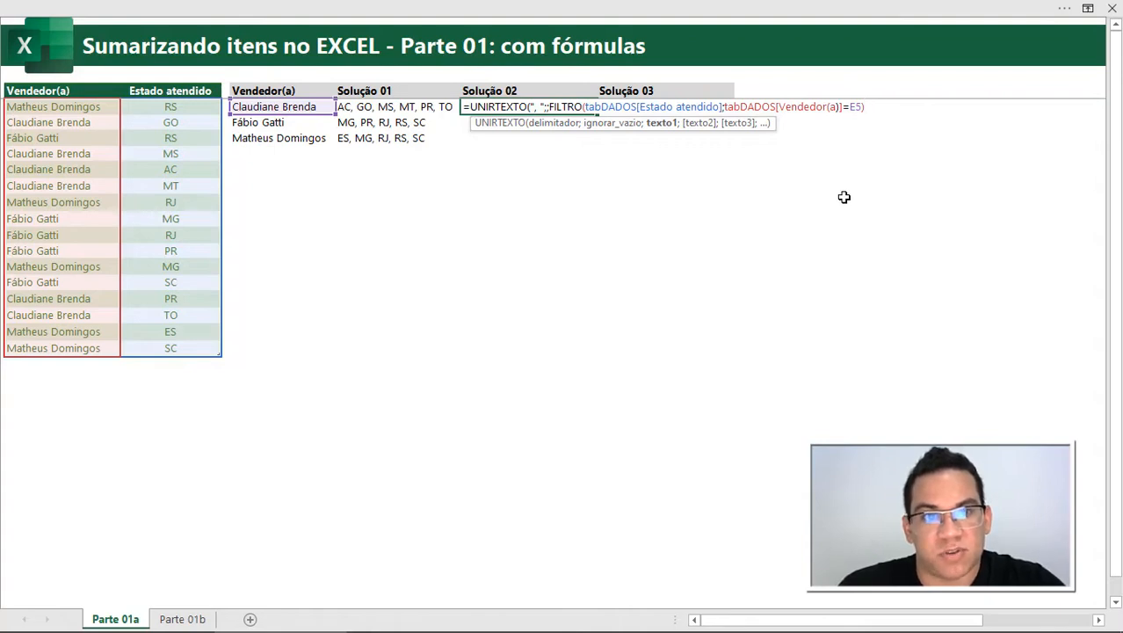
key(End)
key(Return)
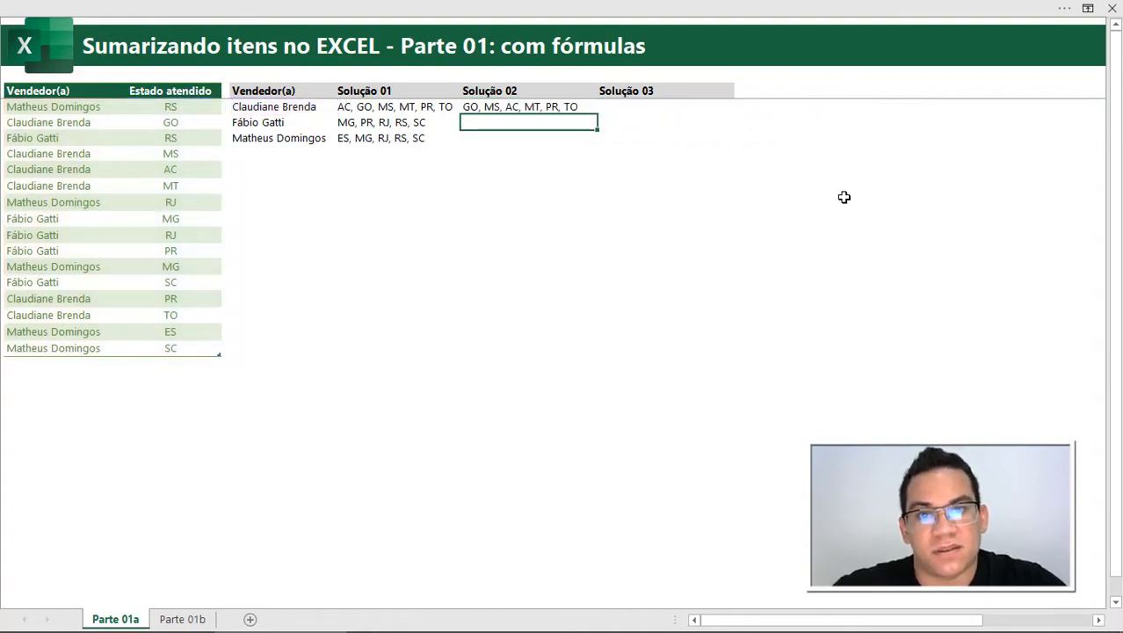
- Fill the Solução 02 formula down to the other two sellers
key(ctrl+d)
key(Down)
key(ctrl+d)
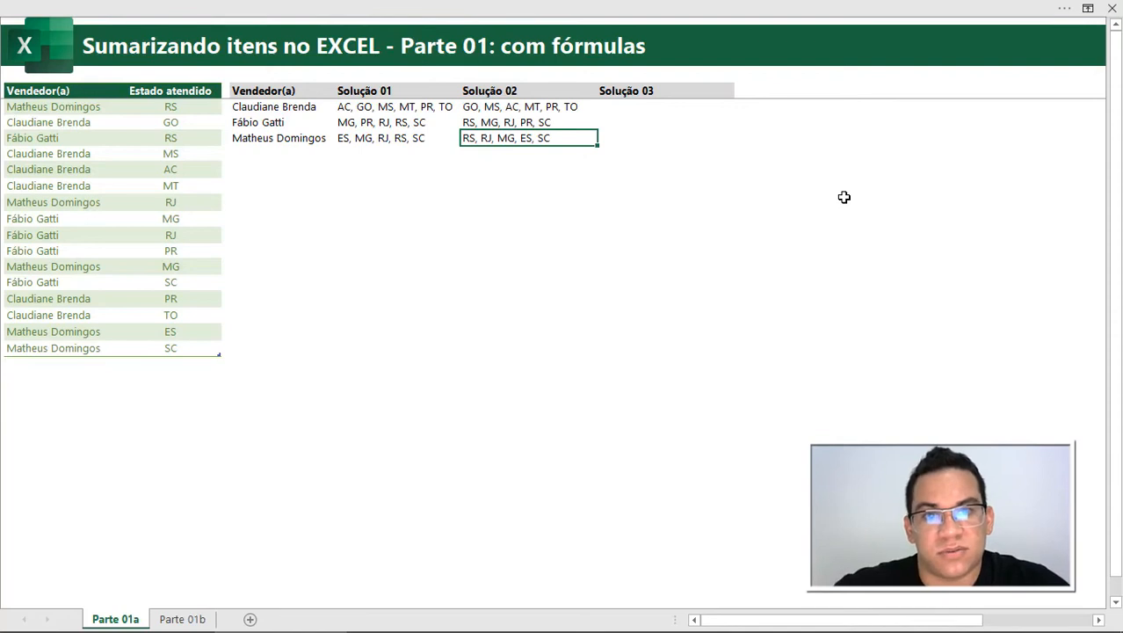
- Sort the states in the first Solução 02 formula by wrapping its FILTRO expression in CLASSIFICAR, and enter it
double_click(510, 107)
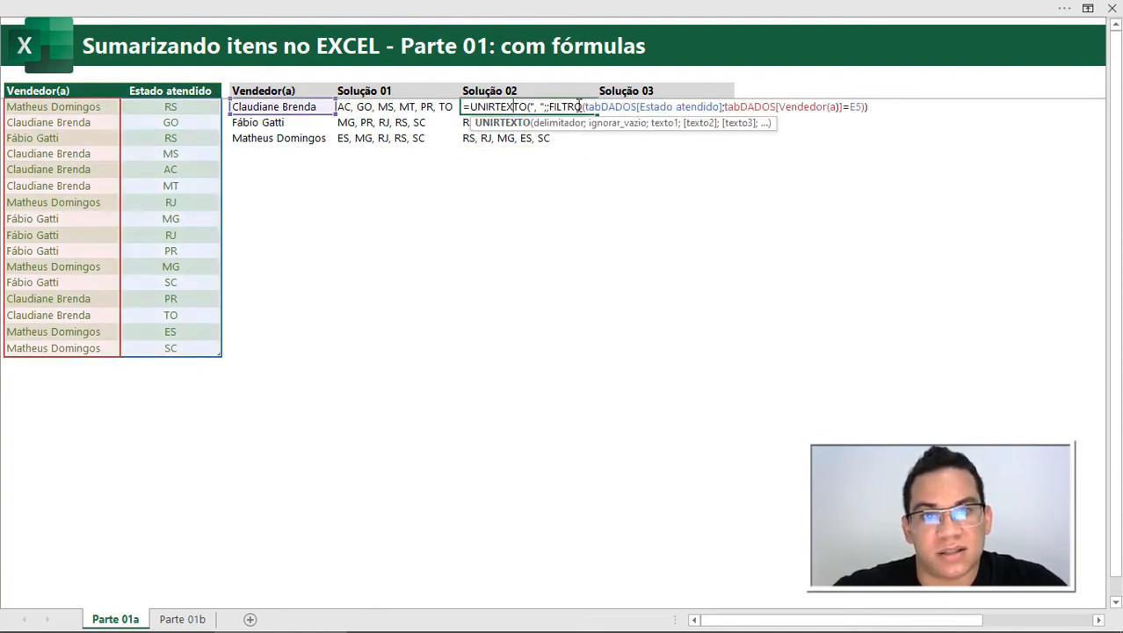
click(662, 123)
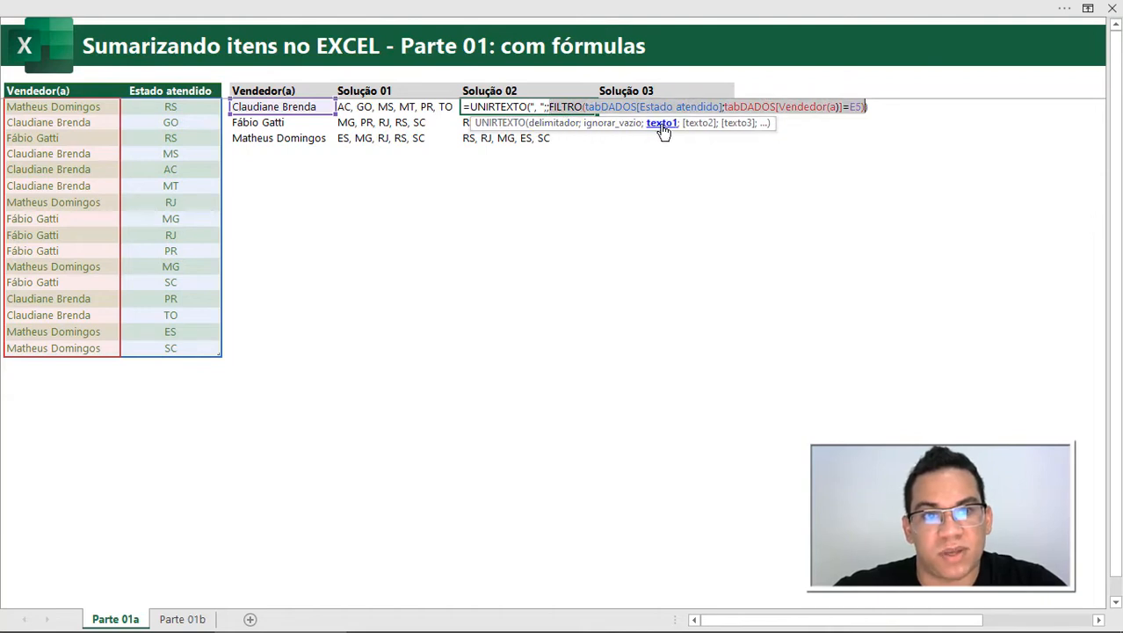
click(550, 106)
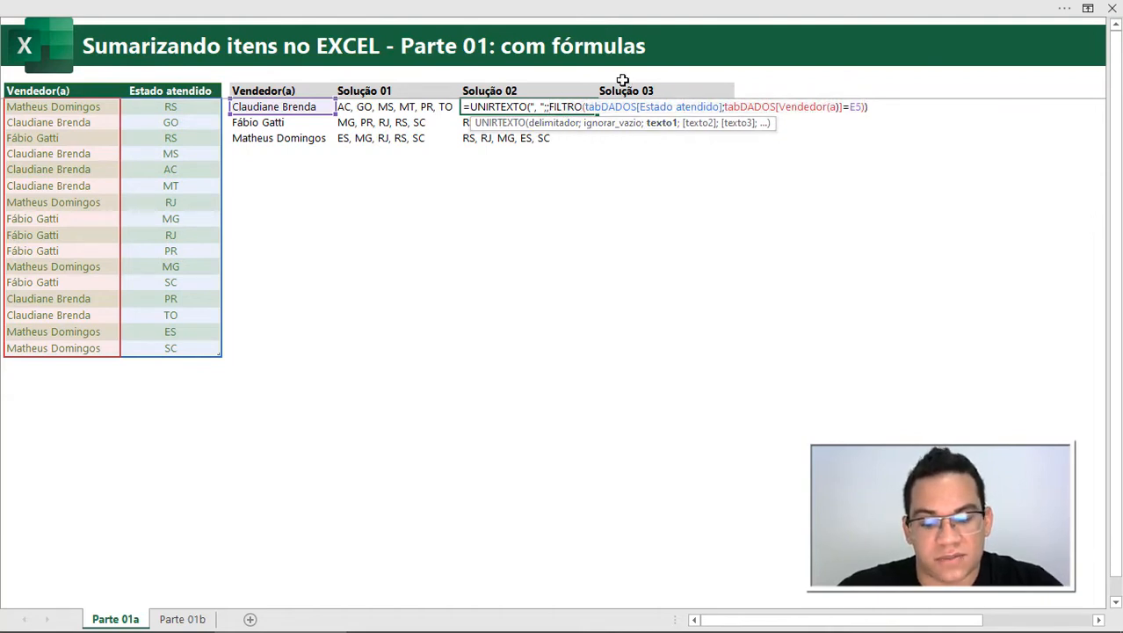
text(CLASS)
key(Tab)
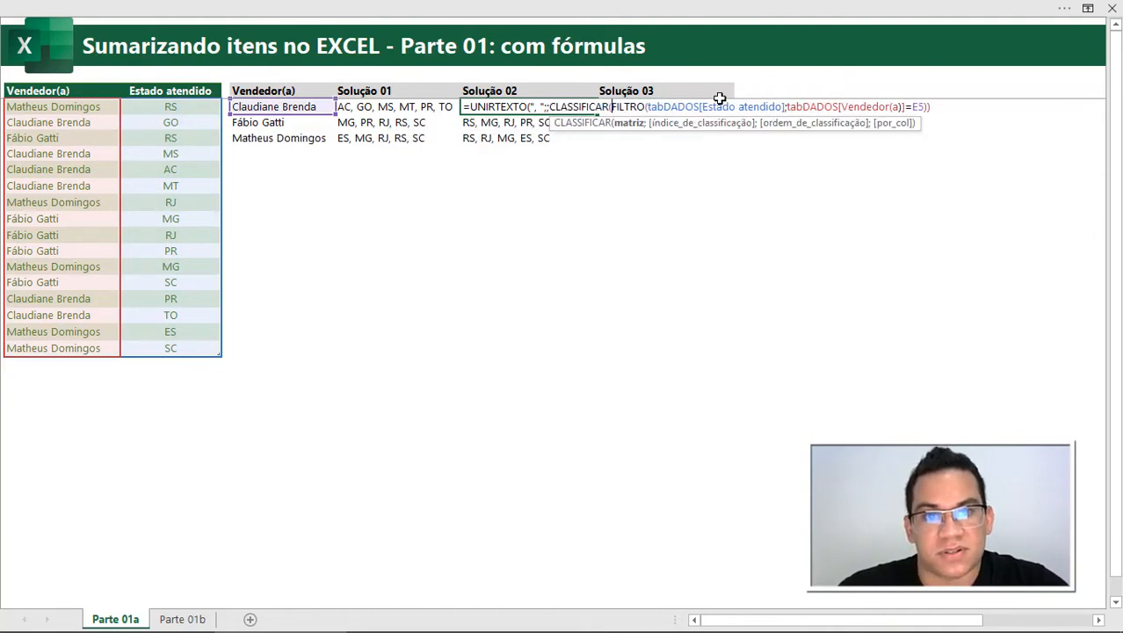
click(939, 106)
key(Return)
- Fill the Solução 02 formula with CLASSIFICAR down to the other two sellers
key(ctrl+d)
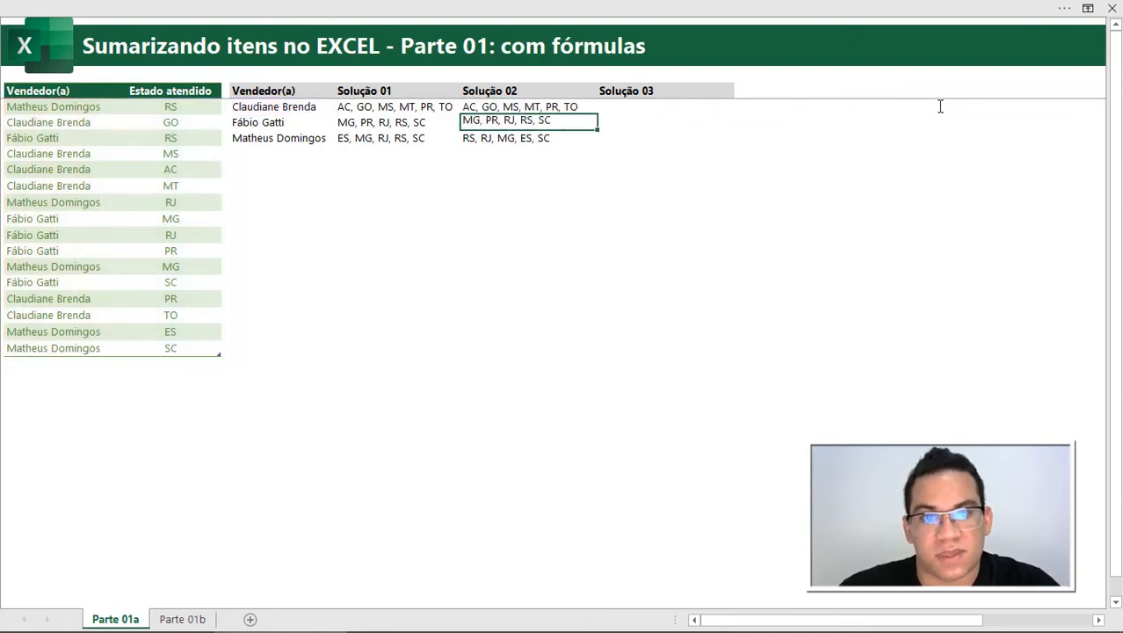
key(Down)
key(ctrl+d)
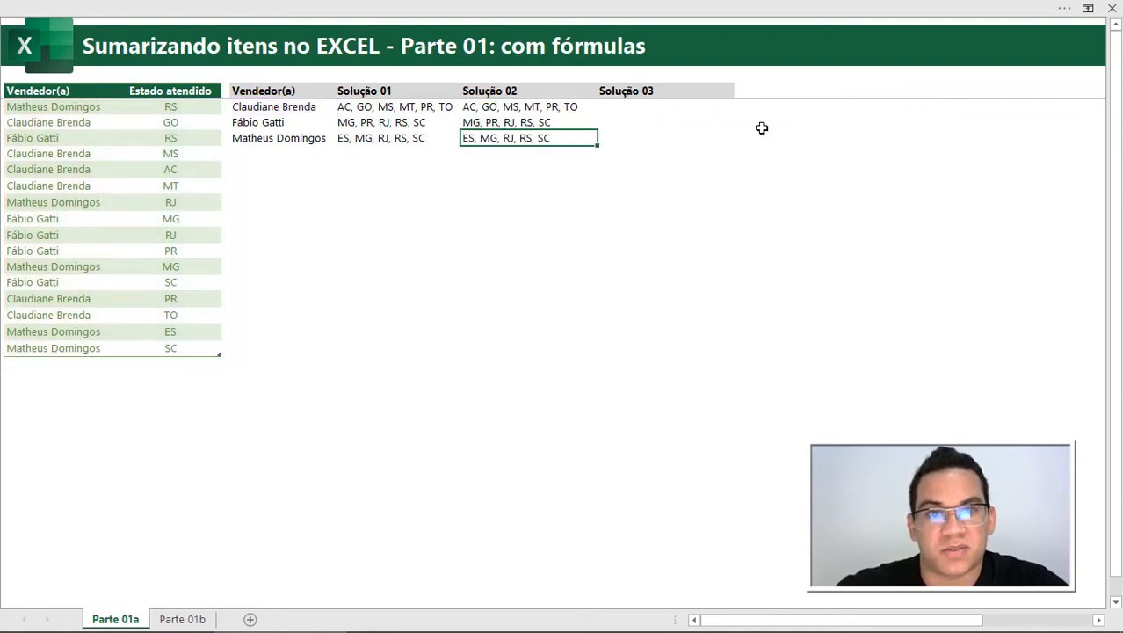
click(628, 110)
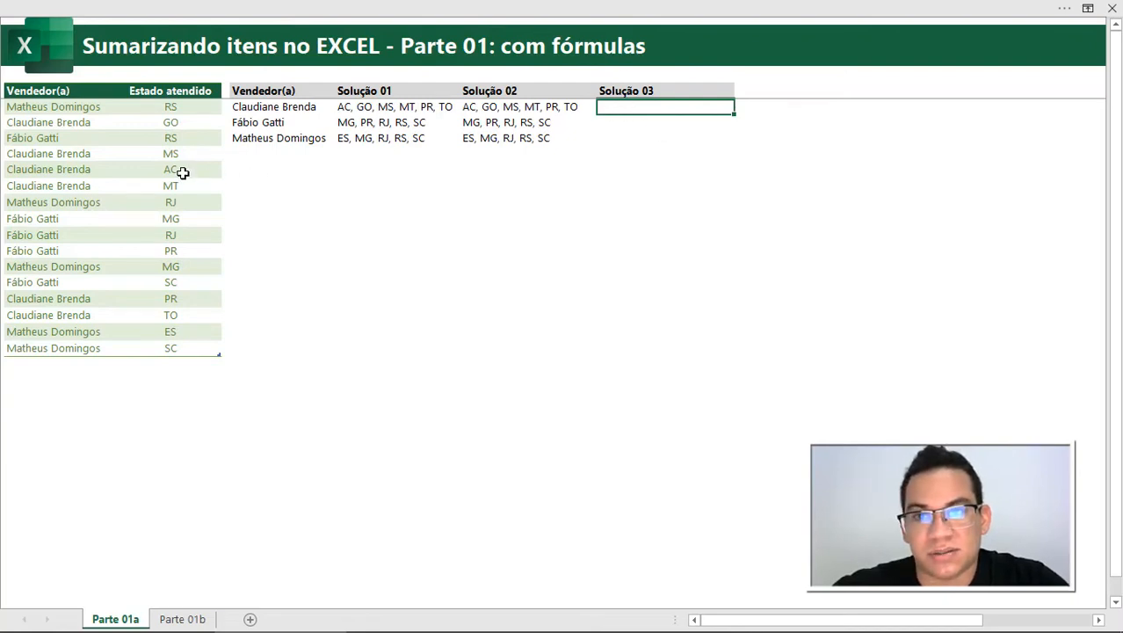
click(200, 263)
key(ctrl+space)
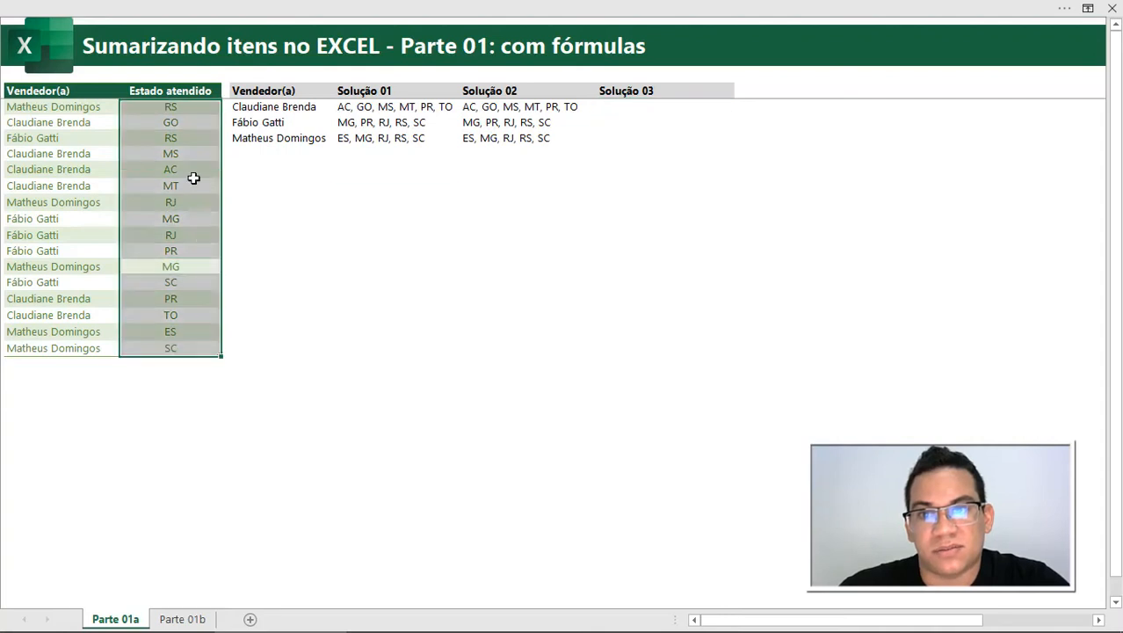
click(629, 108)
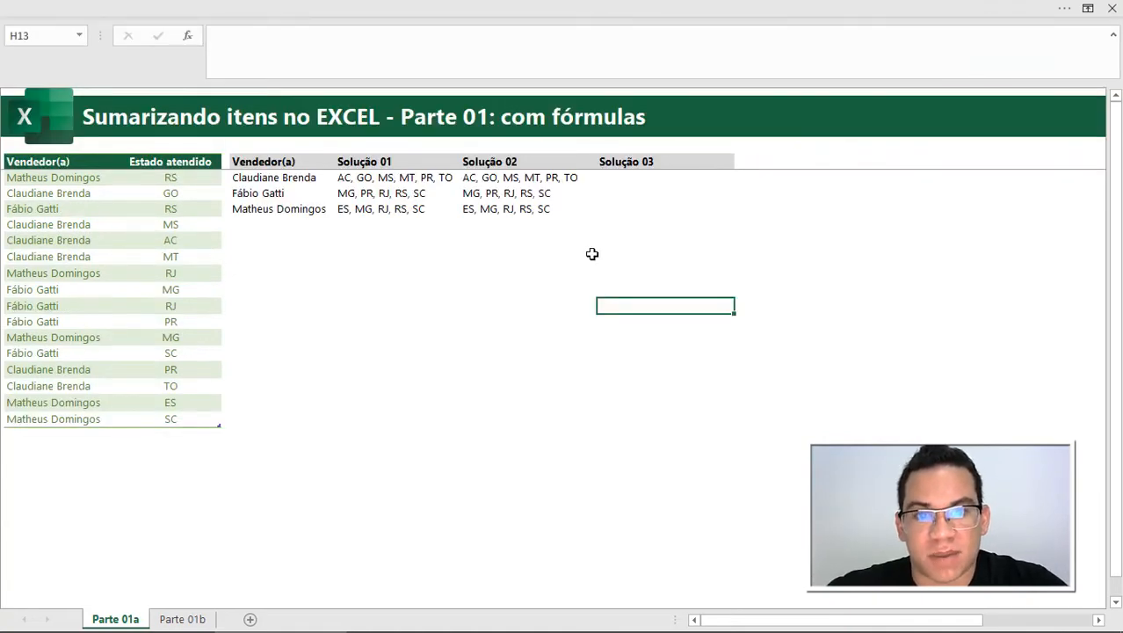
- Start the first Solução 03 formula with a test comparing the table's seller column to the row's seller: =(tabDADOS[Vendedor(a)]=E5)
click(637, 179)
key(F2)
text(=)
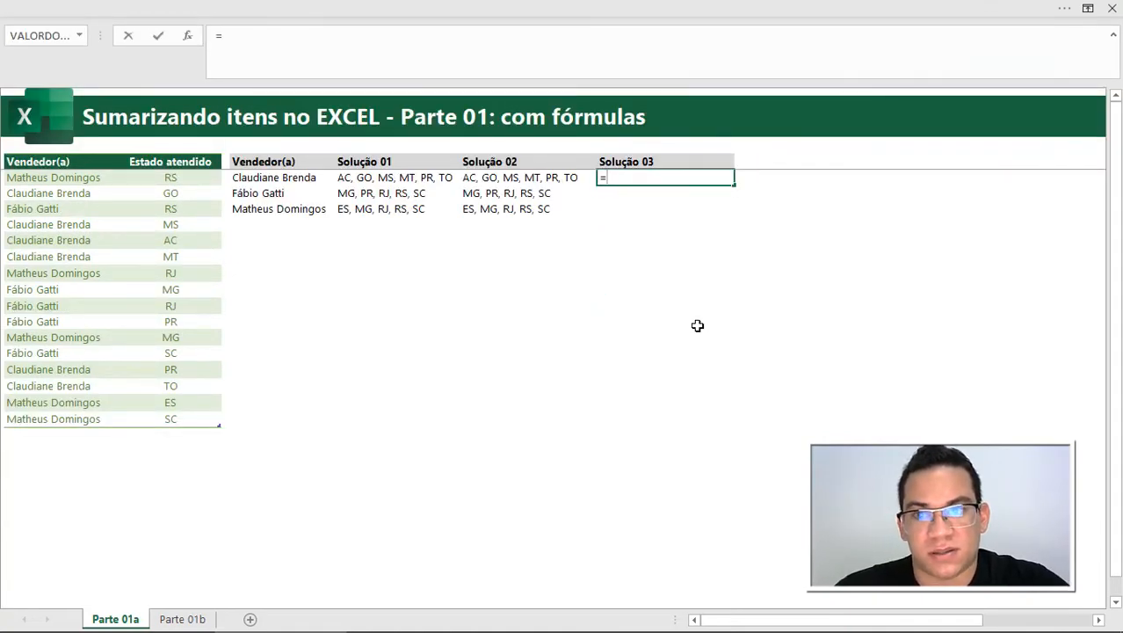
text(()
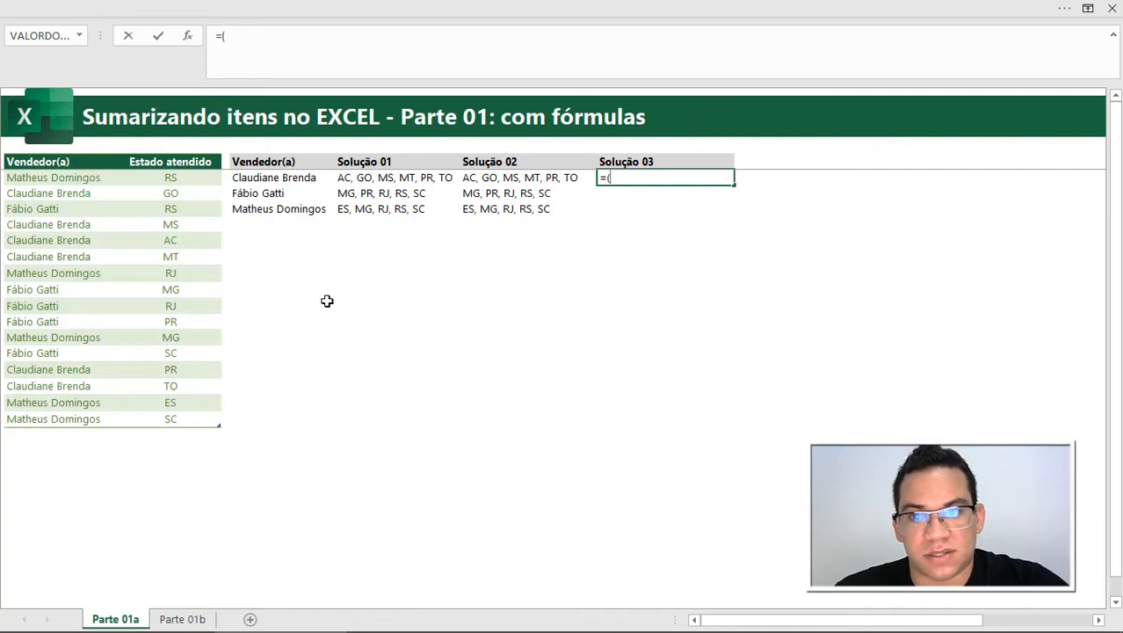
click(57, 311)
key(ctrl+space)
text(=)
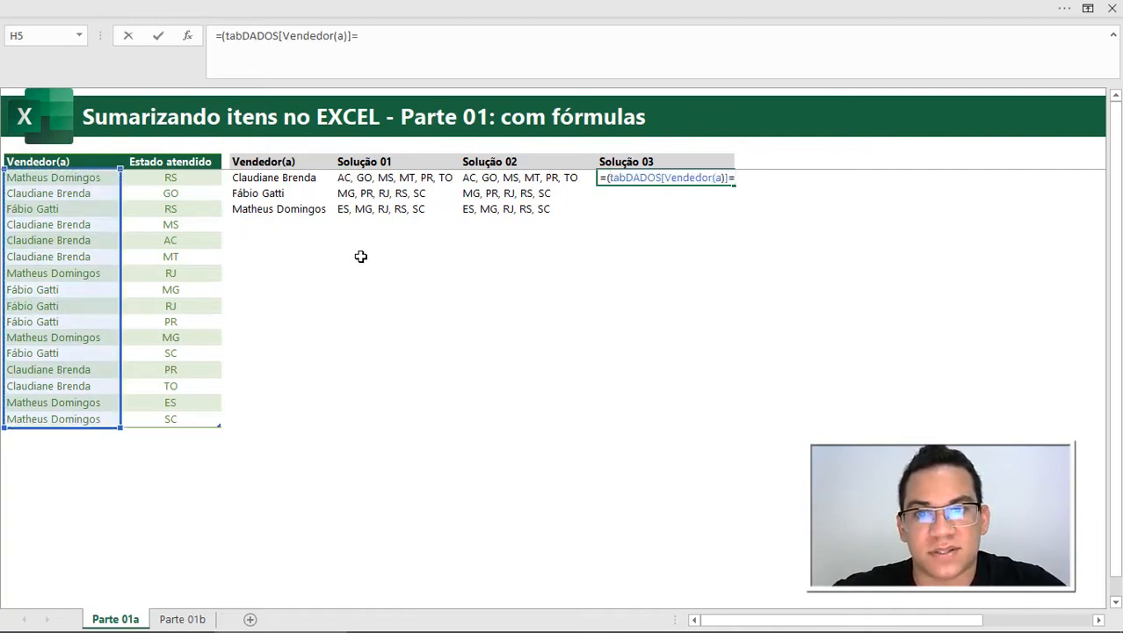
click(276, 181)
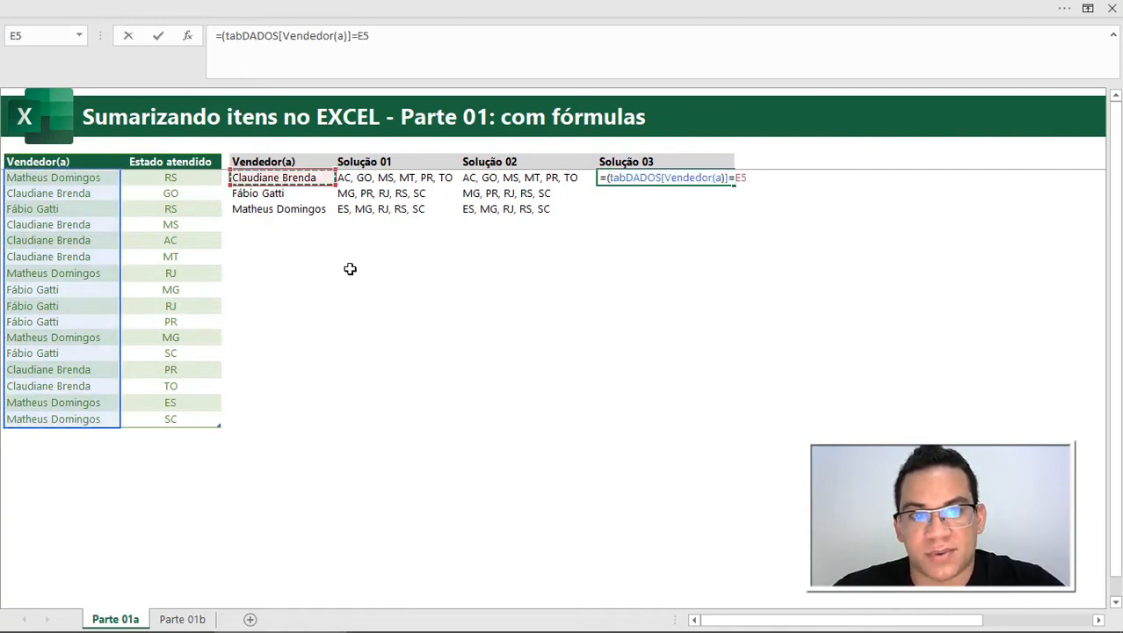
text())
- Evaluate the seller comparison in place to examine its VERDADEIRO/FALSO array, and restore the formula
key(F9)
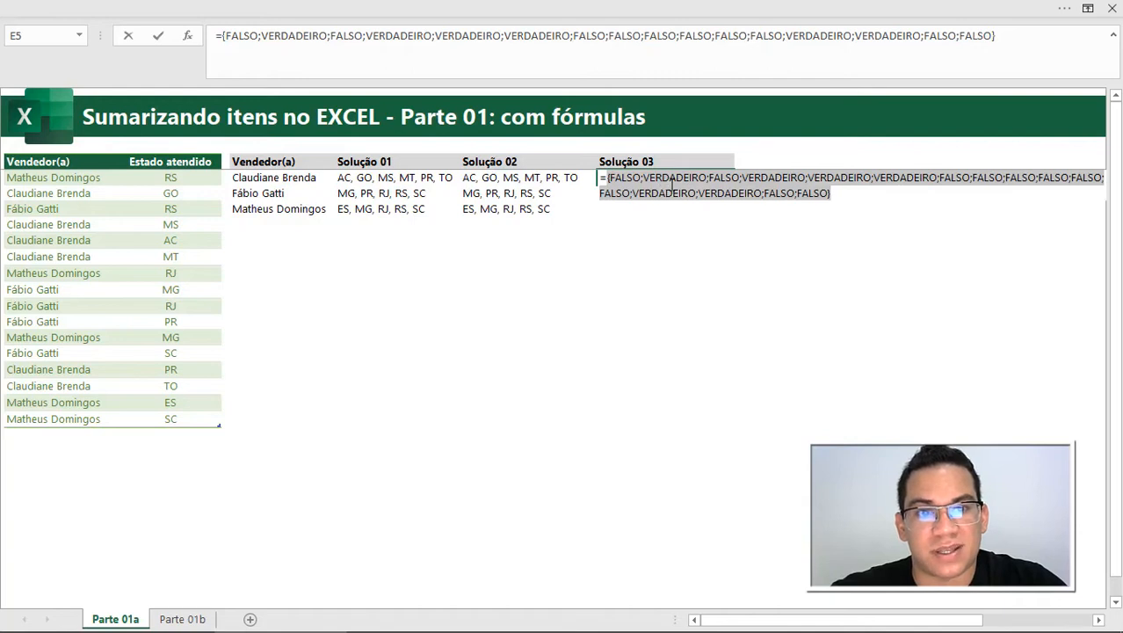
click(774, 178)
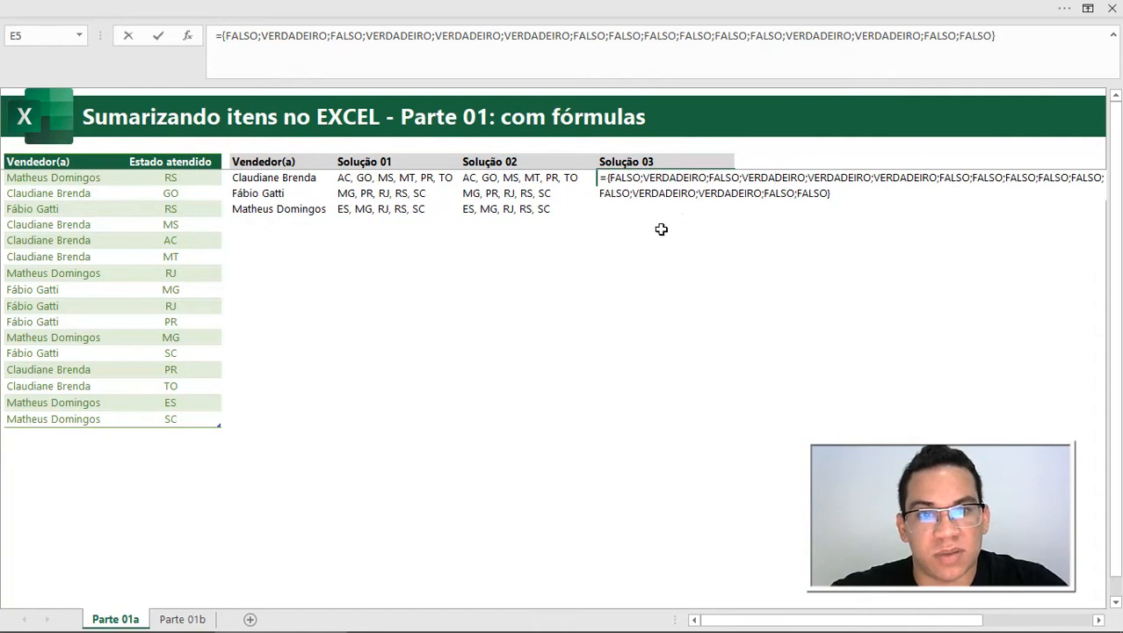
drag(645, 177, 692, 179)
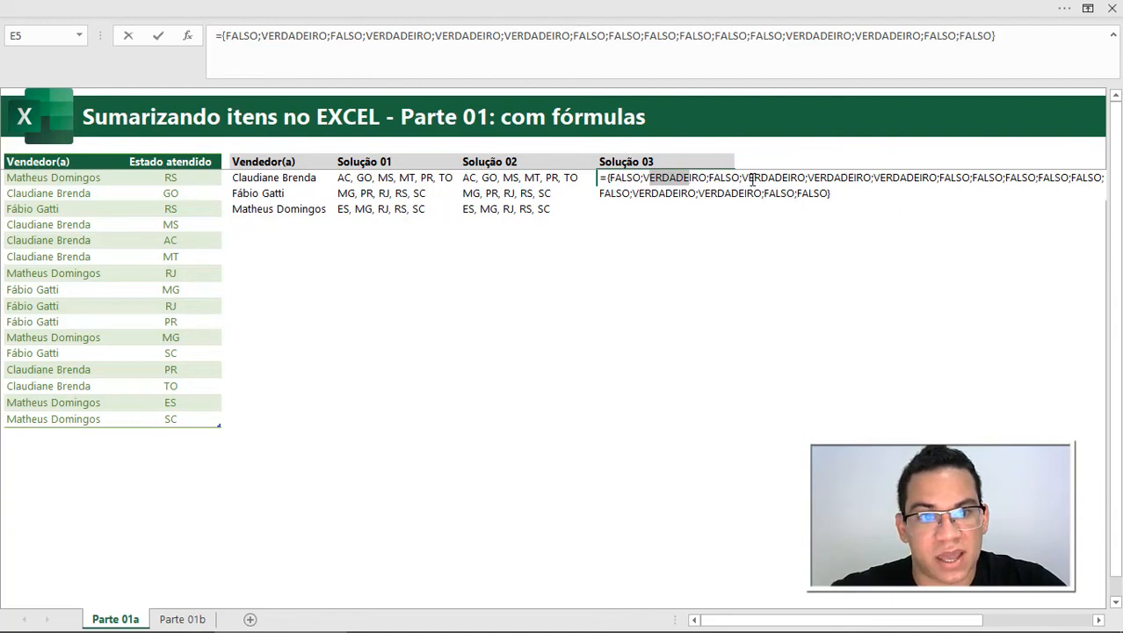
drag(751, 179, 784, 179)
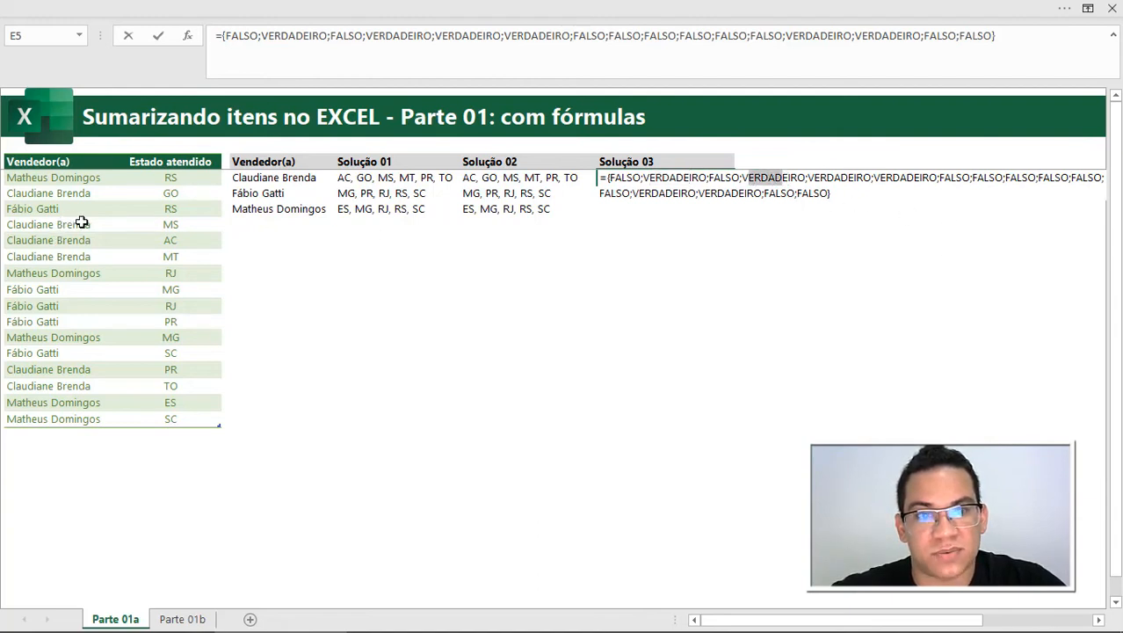
drag(823, 178, 901, 178)
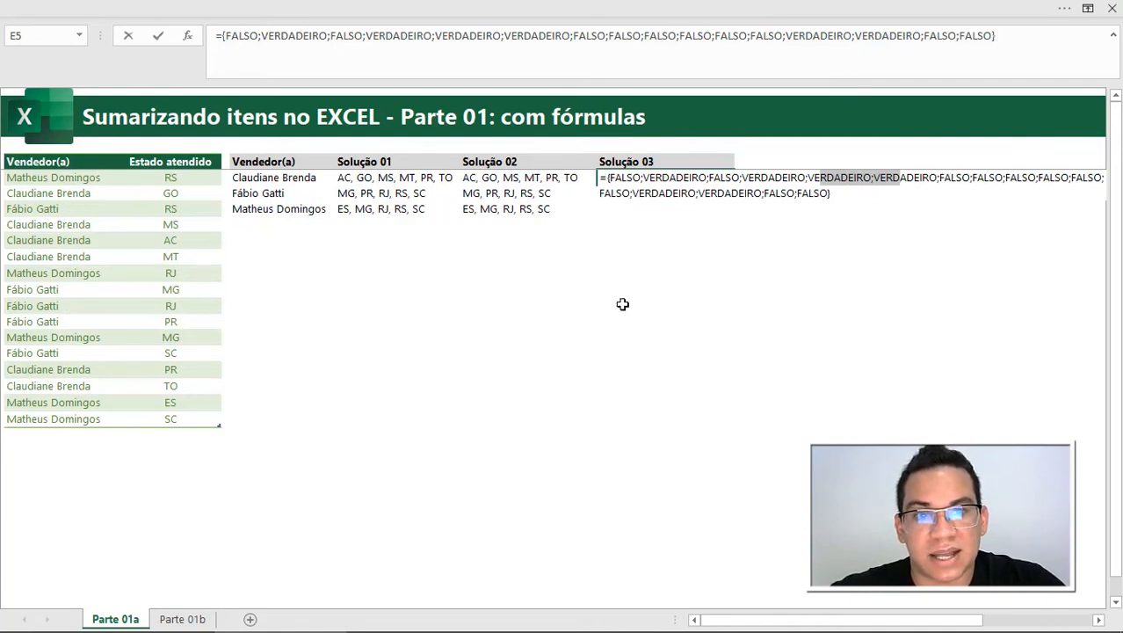
key(ctrl+z)
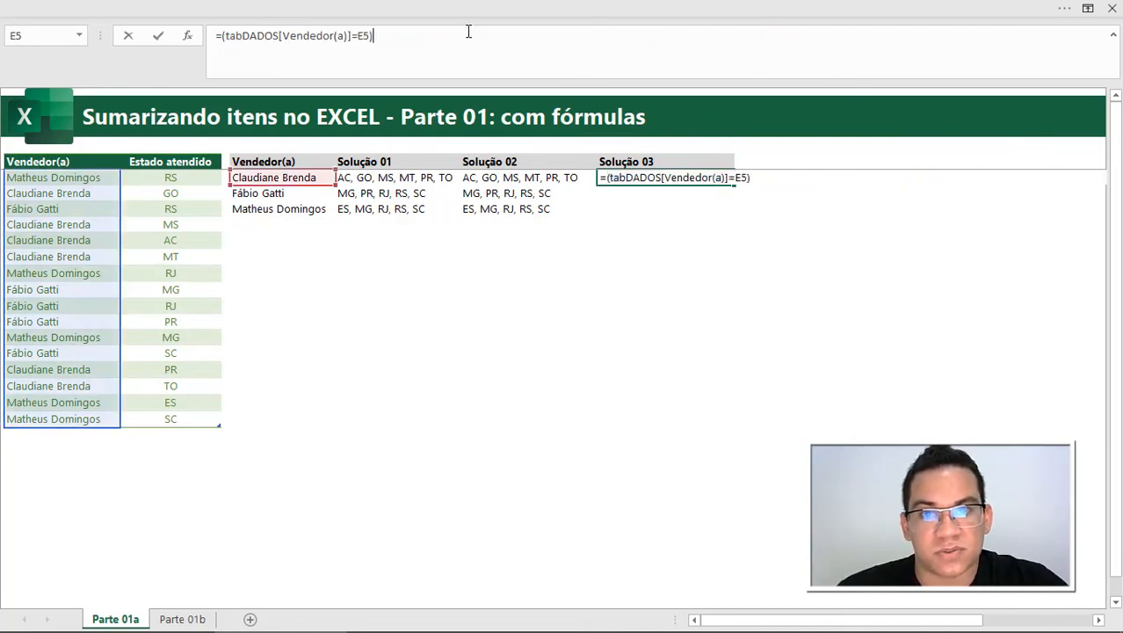
- Multiply the comparison by each row's table position using ((LIN(tabDADOS[Vendedor(a)])-LIN(tabDADOS[[#Cabeçalhos];[Vendedor(a)]]))
text(*(()
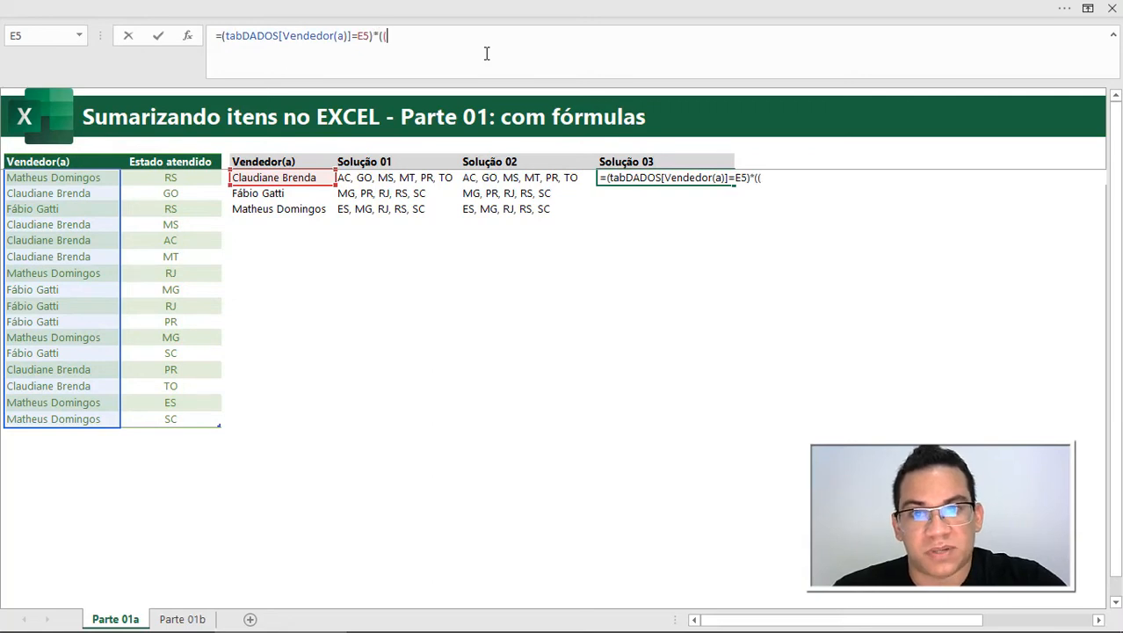
text(LIN()
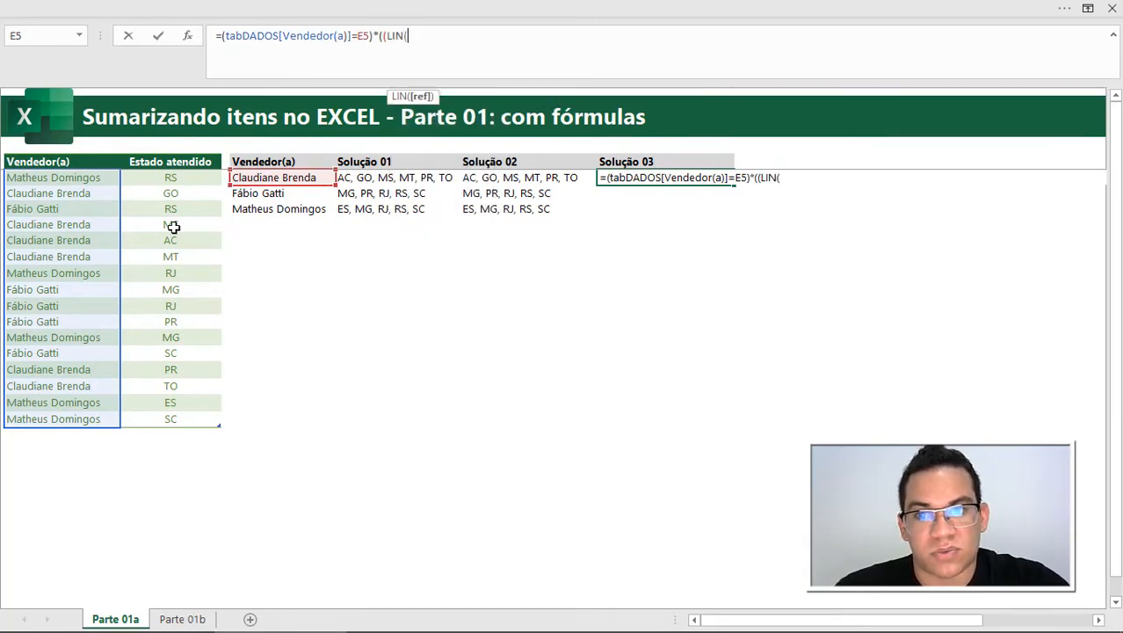
click(93, 266)
key(ctrl+space)
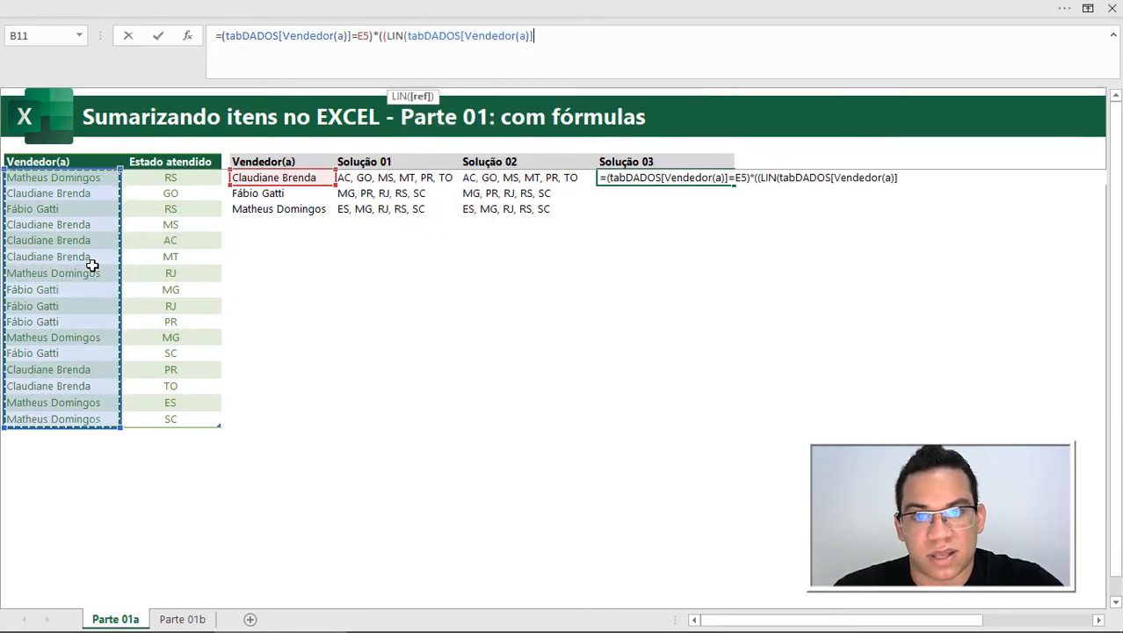
text())
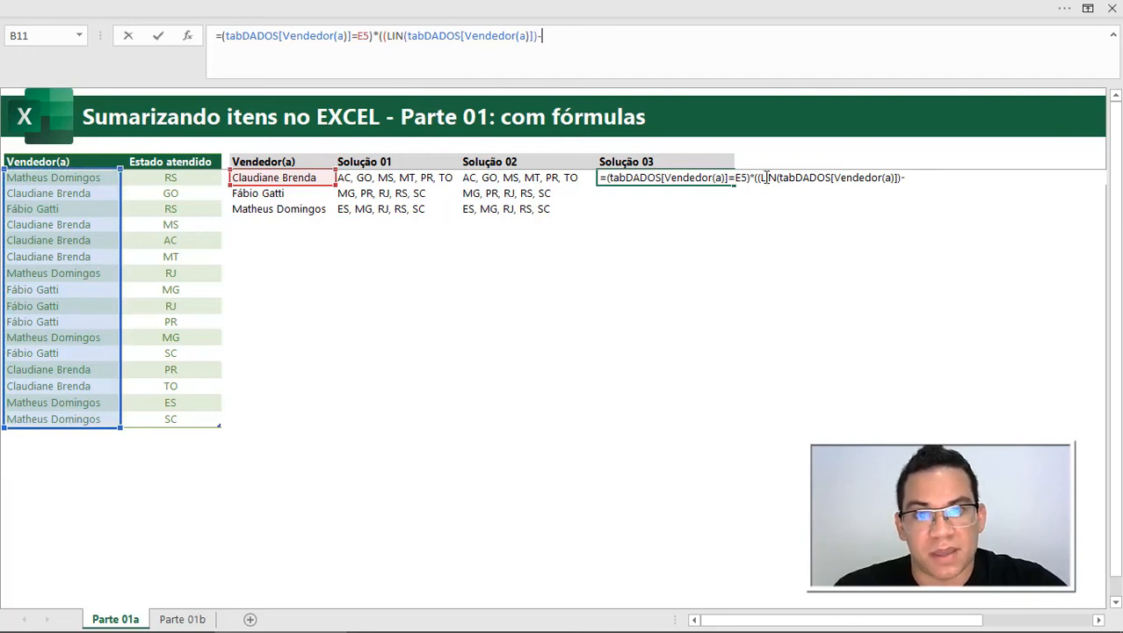
text(-LIN()
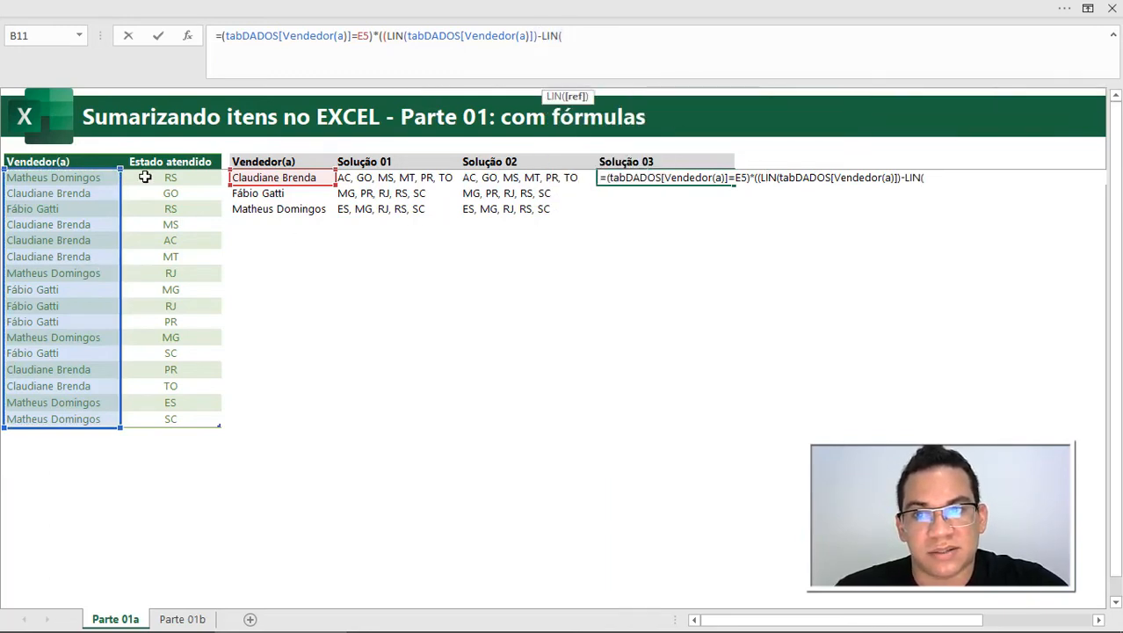
click(91, 161)
text()))
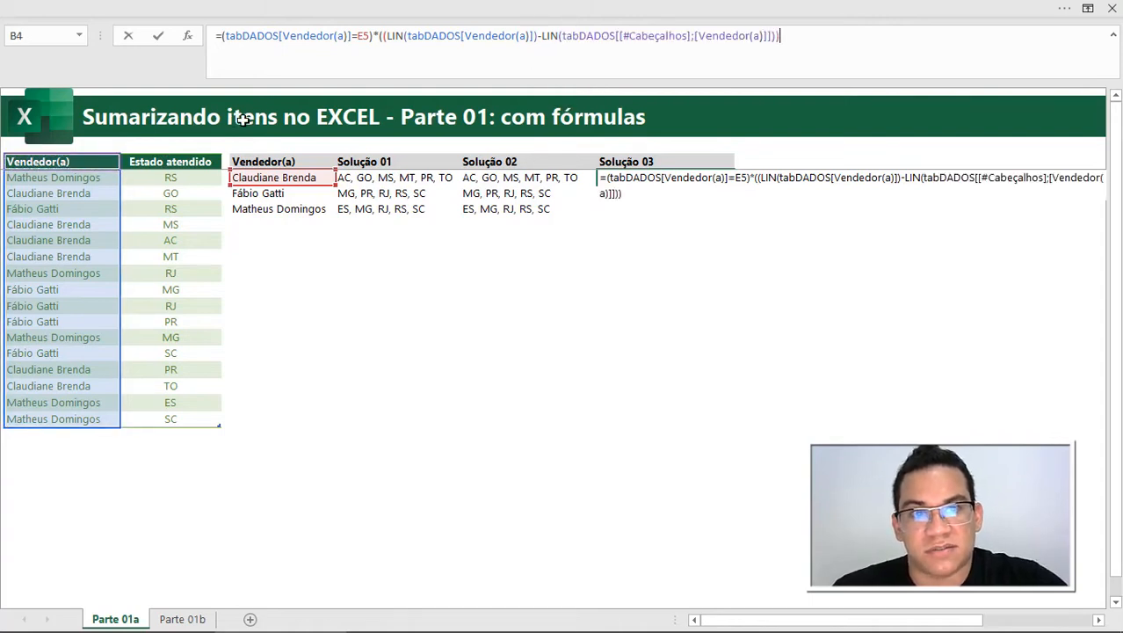
- Evaluate only the LIN subtraction in the formula to inspect the row numbers it generates, and restore the expression
drag(374, 36, 587, 36)
click(806, 36)
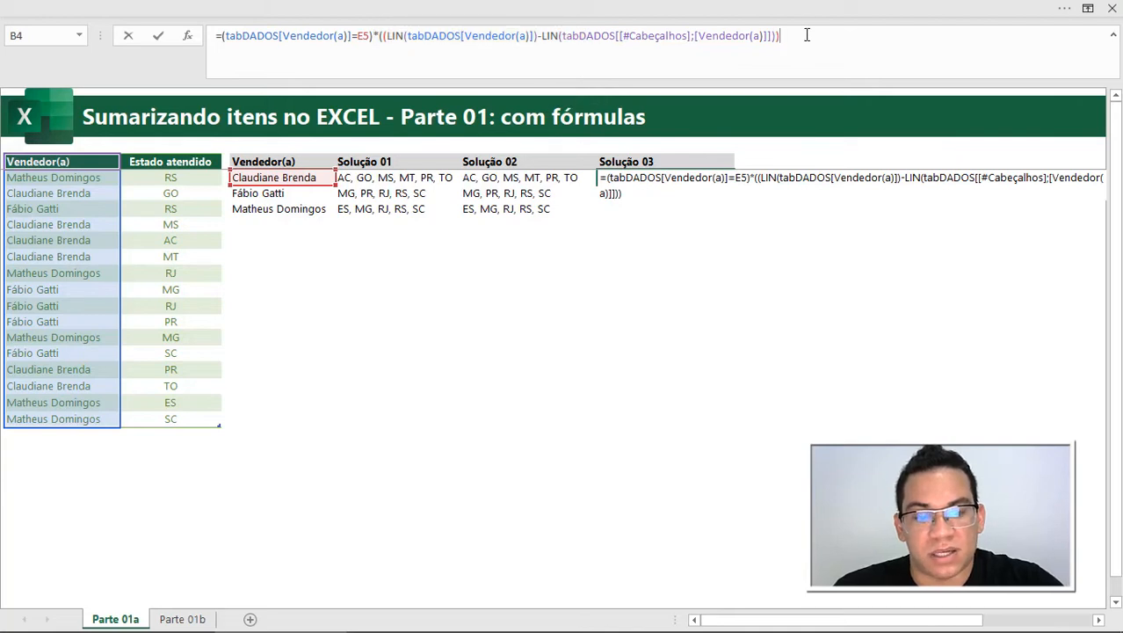
drag(806, 35, 380, 42)
key(F9)
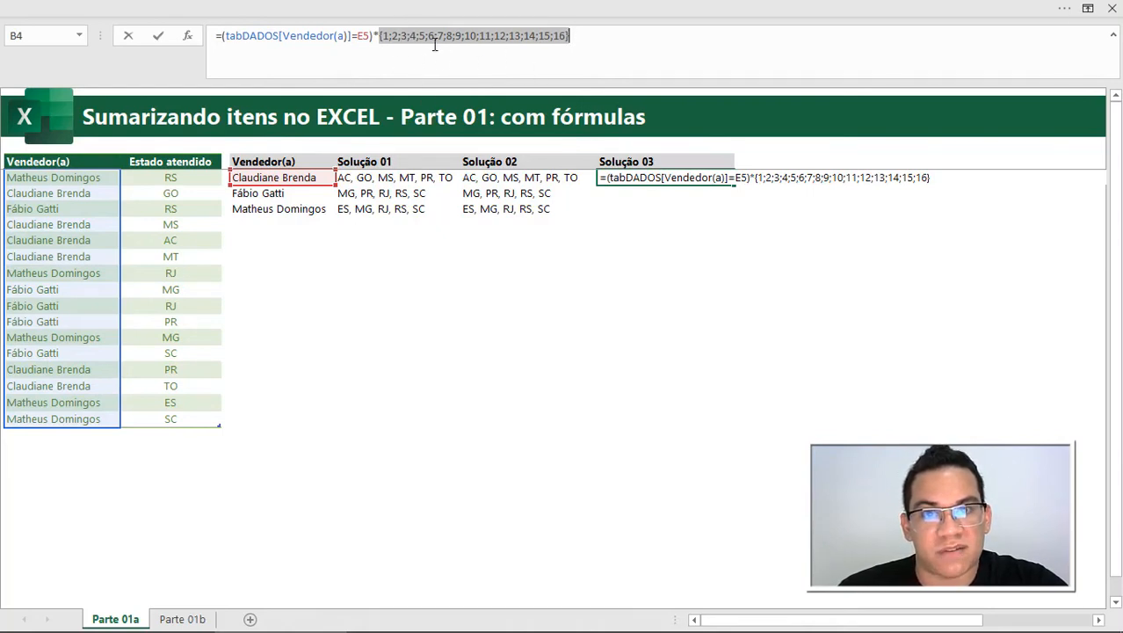
click(395, 36)
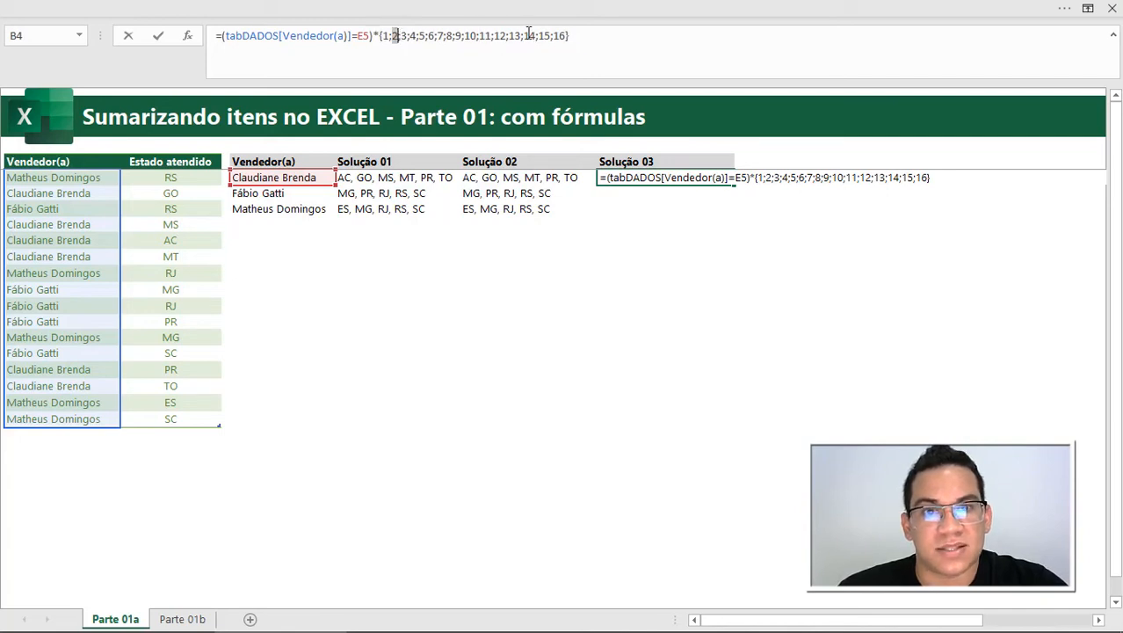
key(ctrl+z)
- Evaluate the whole product of the comparison and the row numbers to inspect its array, and restore the formula
click(839, 36)
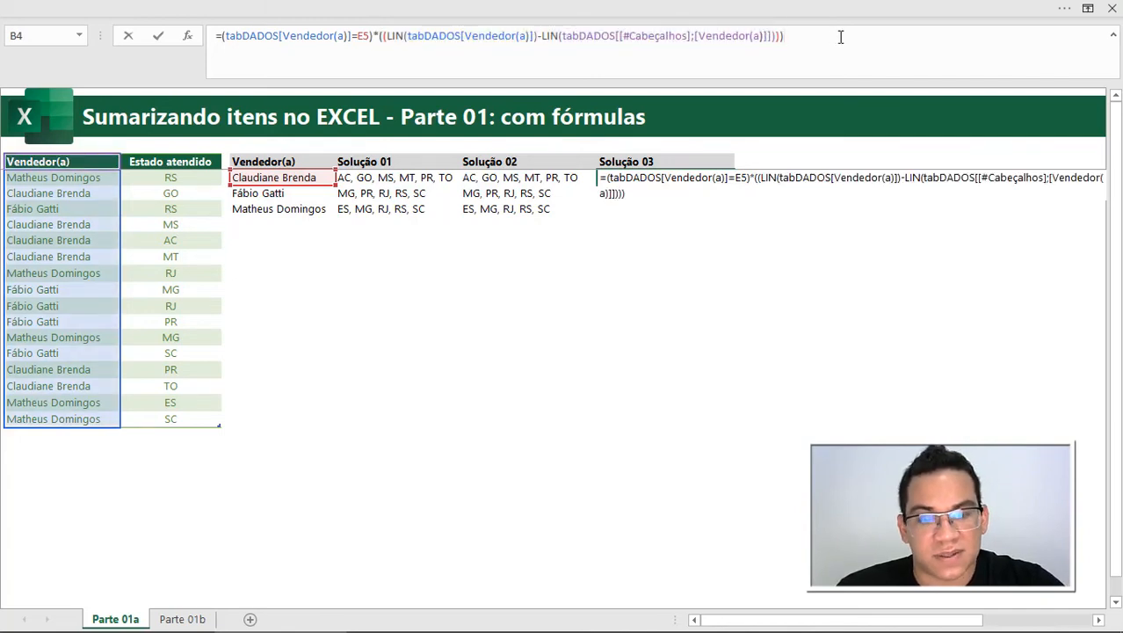
key(F9)
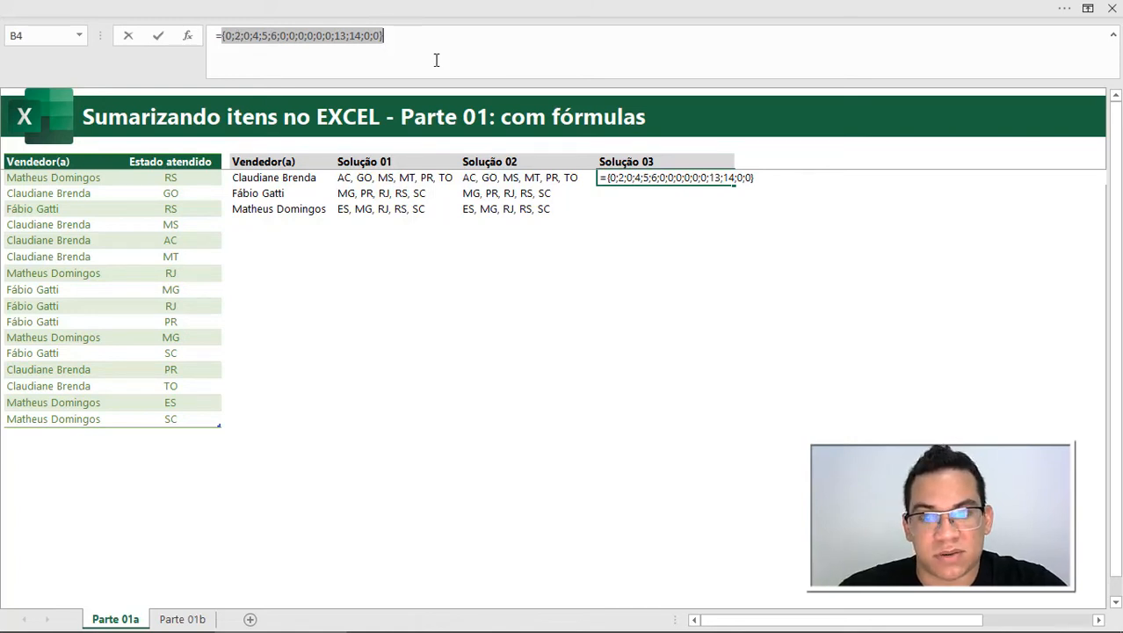
key(ctrl+z)
click(622, 50)
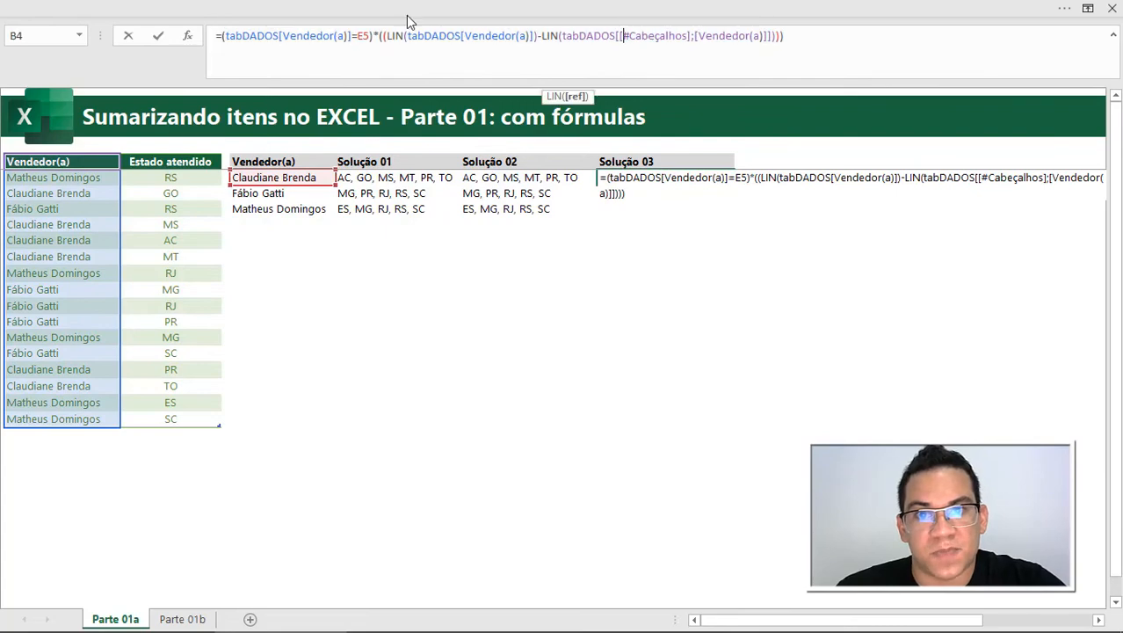
- Replace the LIN subtraction in the Solução 03 formula with SEQUÊNCIA(LINS(tabDADOS[Vendedor(a)]))
drag(381, 33, 837, 50)
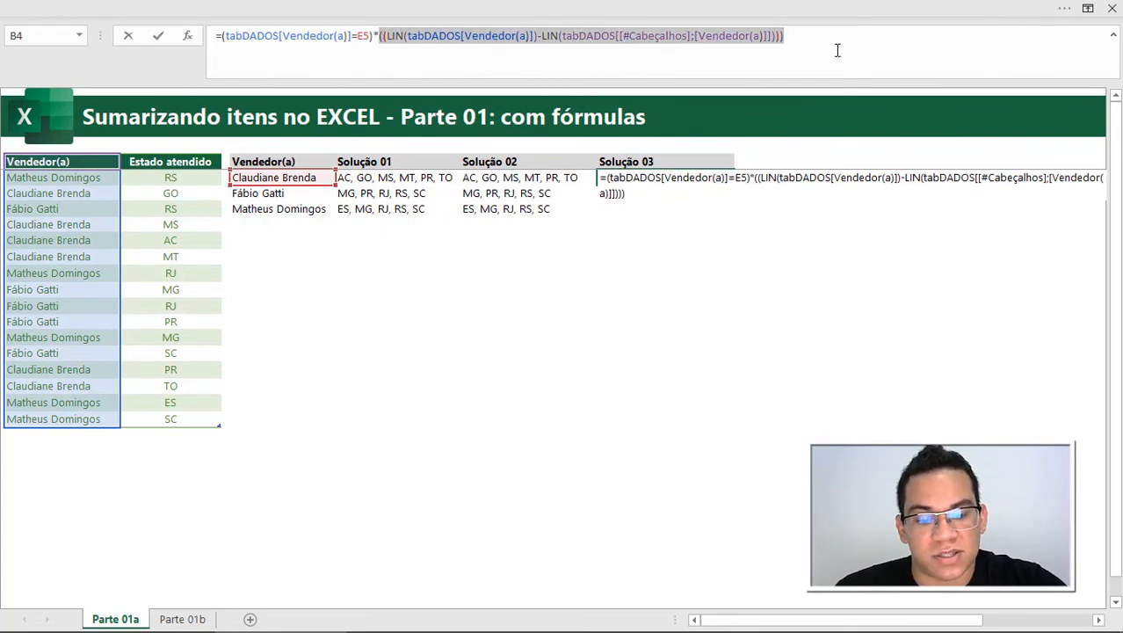
key(F9)
key(ctrl+z)
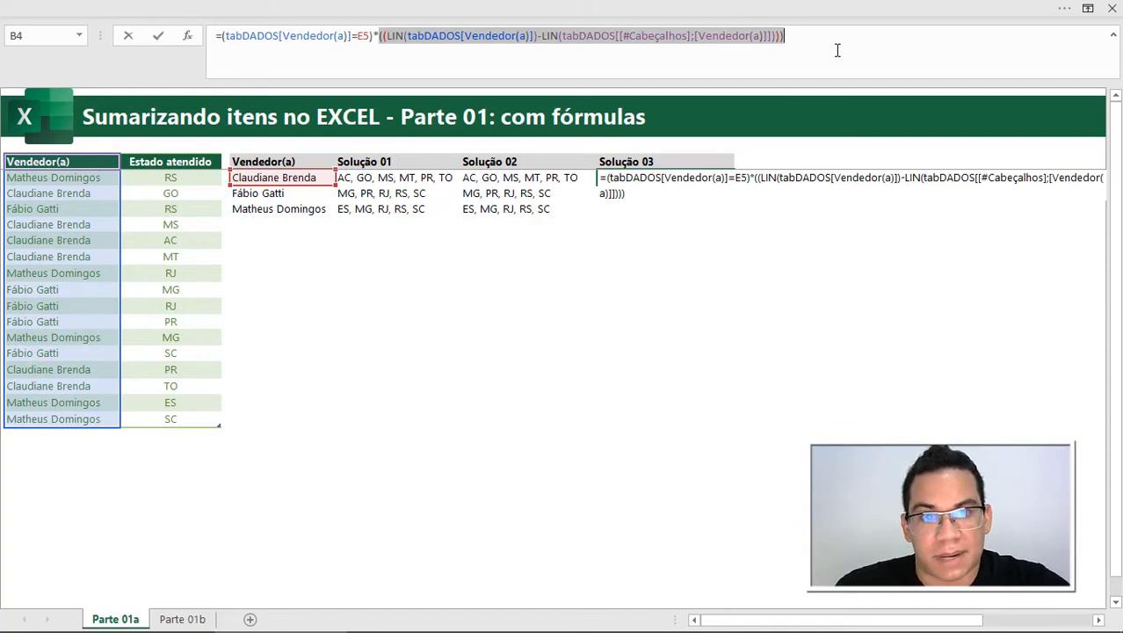
text(SEQ)
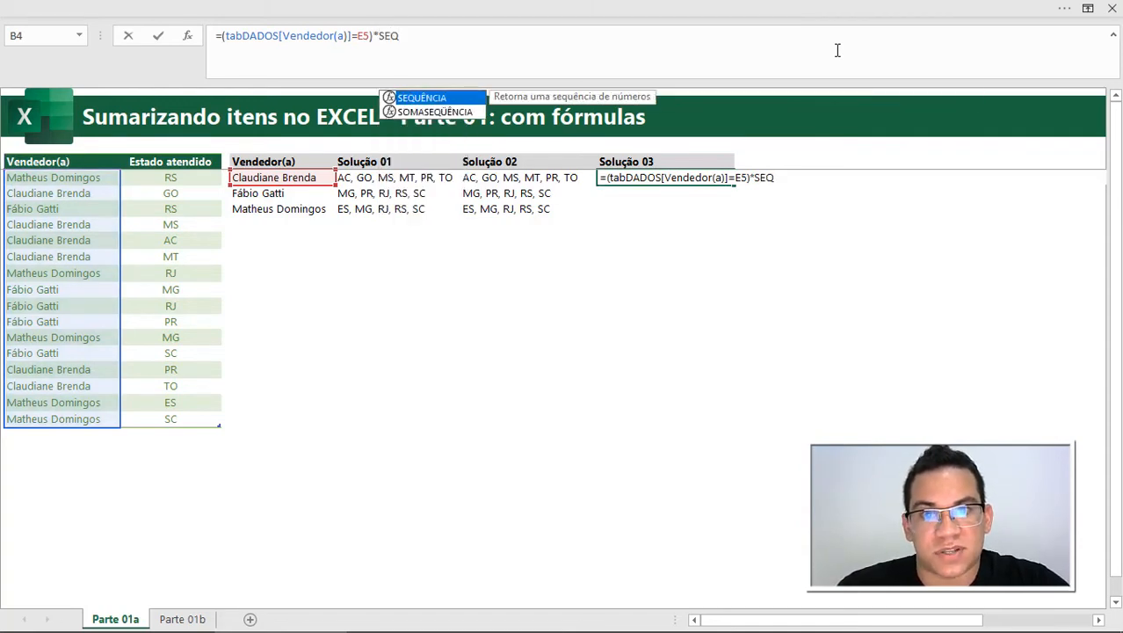
key(Tab)
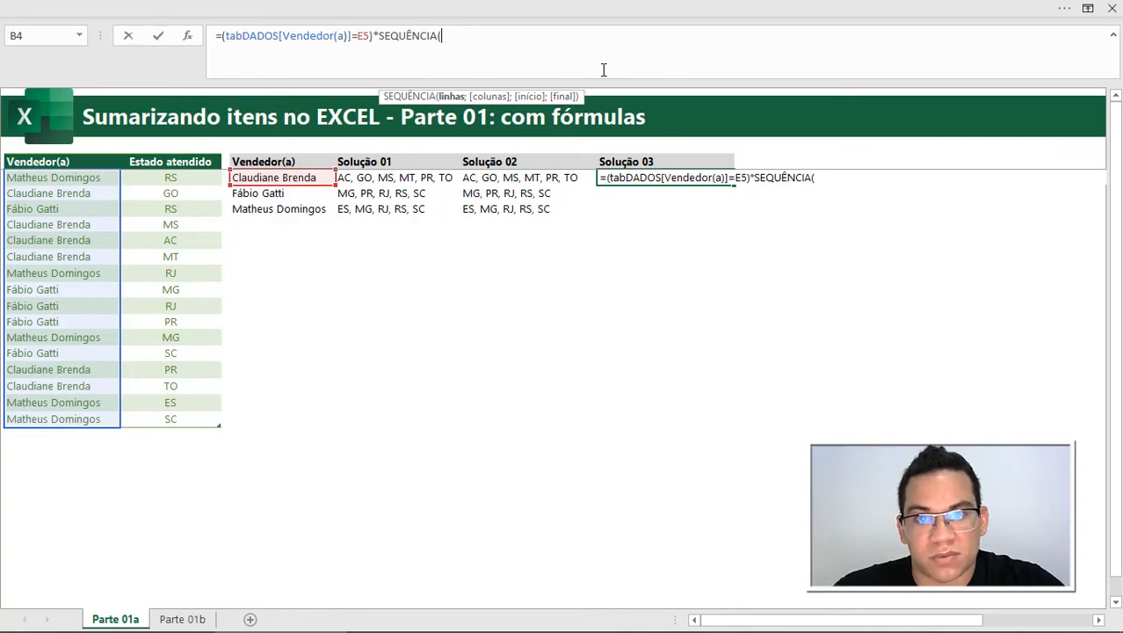
text(LINS()
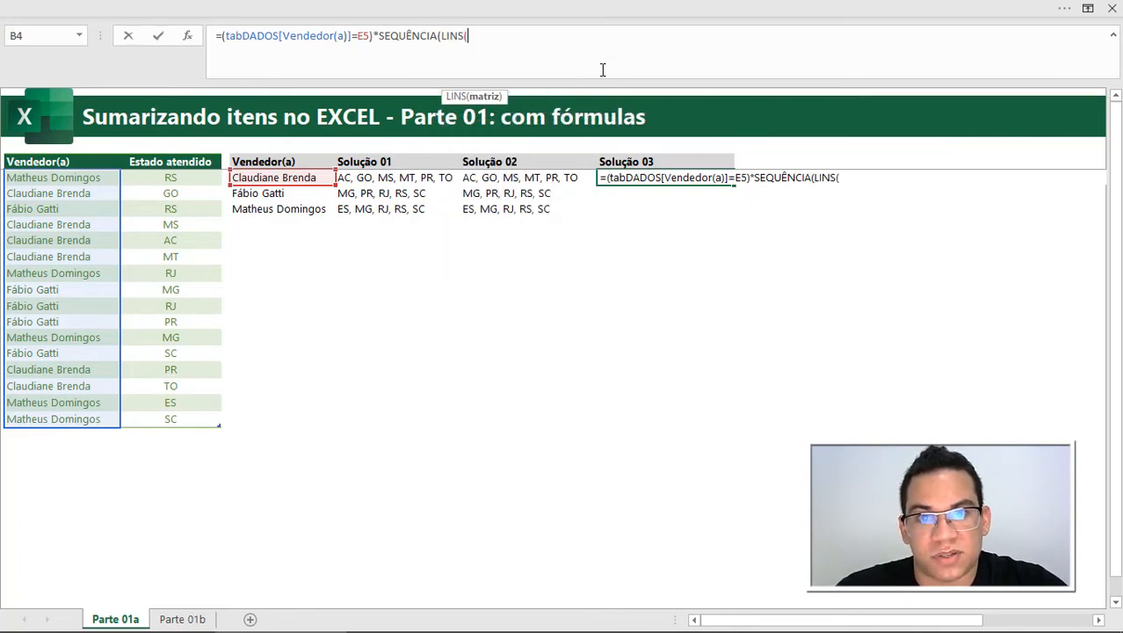
click(94, 297)
key(ctrl+space)
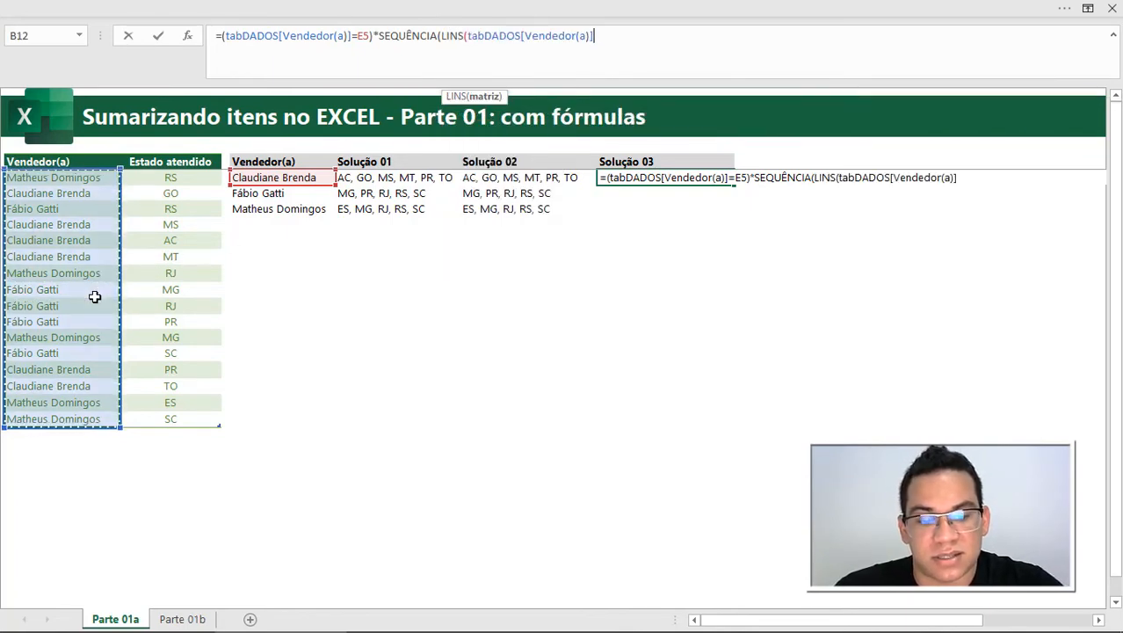
text()))
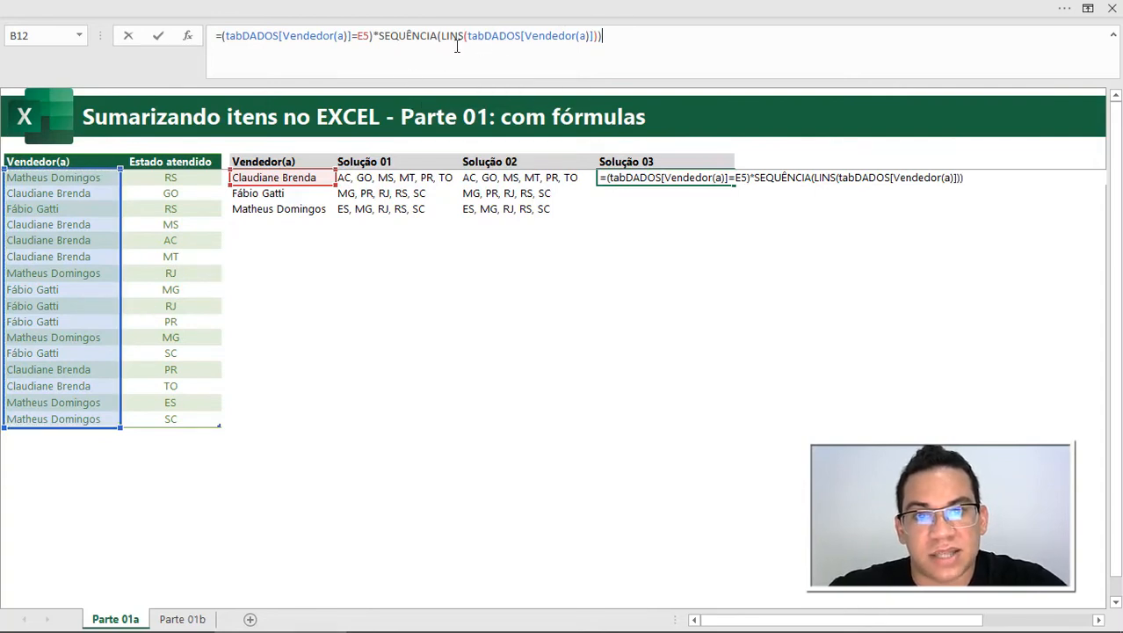
- Evaluate the SEQUÊNCIA expression in place to check the numbers it generates, and restore the formula
drag(613, 36, 381, 38)
key(F9)
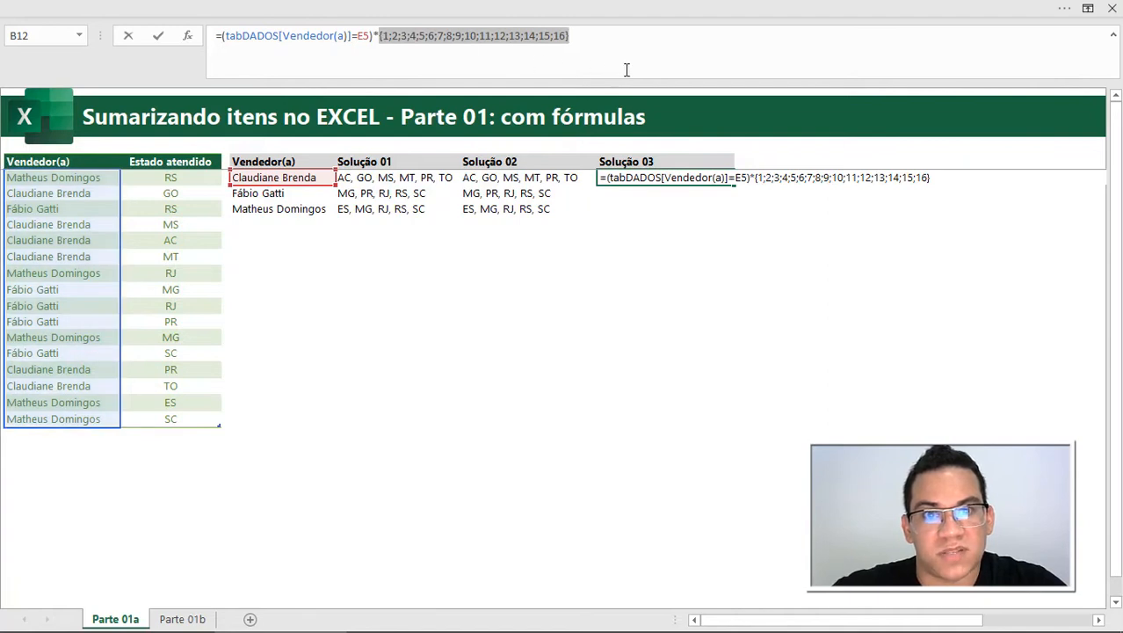
key(ctrl+z)
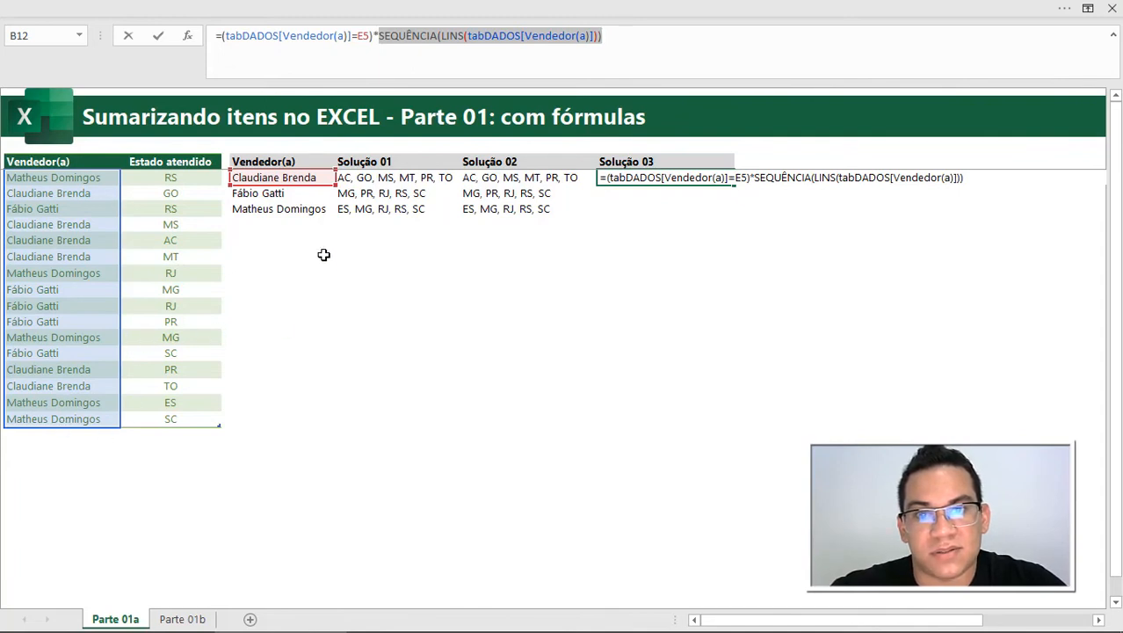
click(617, 36)
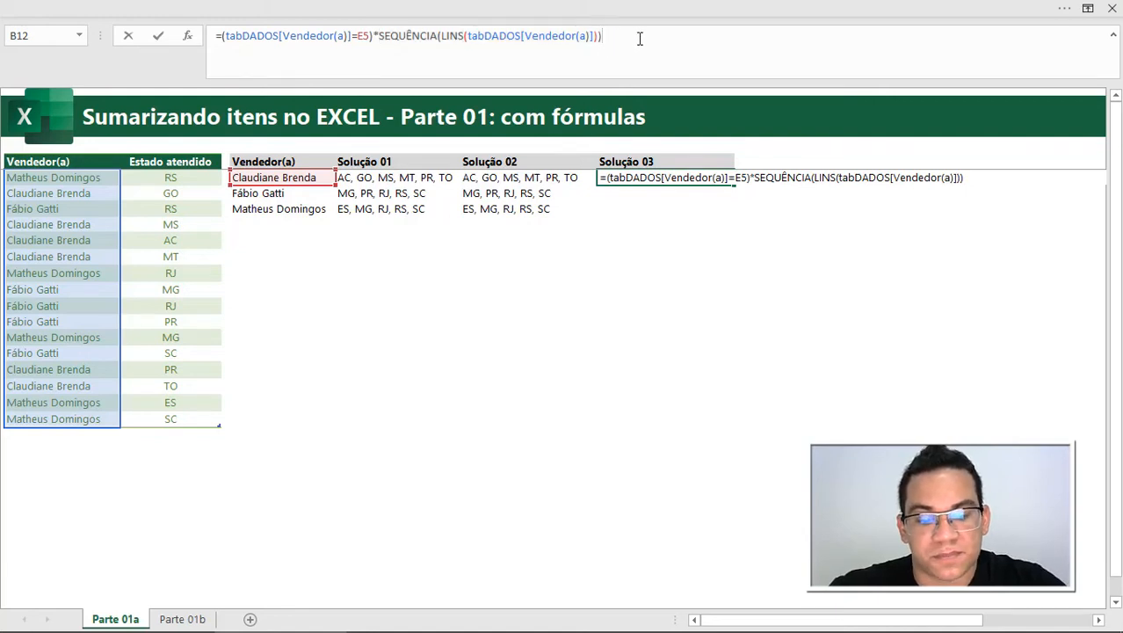
- Evaluate the entire Solução 03 expression in place, examine the nonzero row positions in the array, and restore the formula
key(F9)
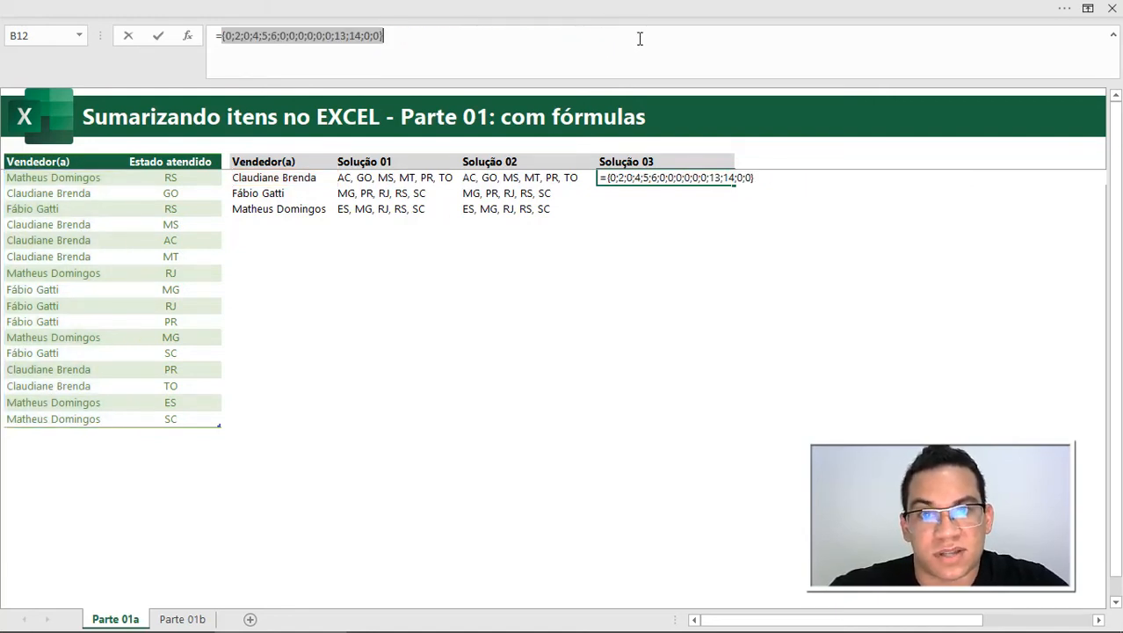
click(237, 37)
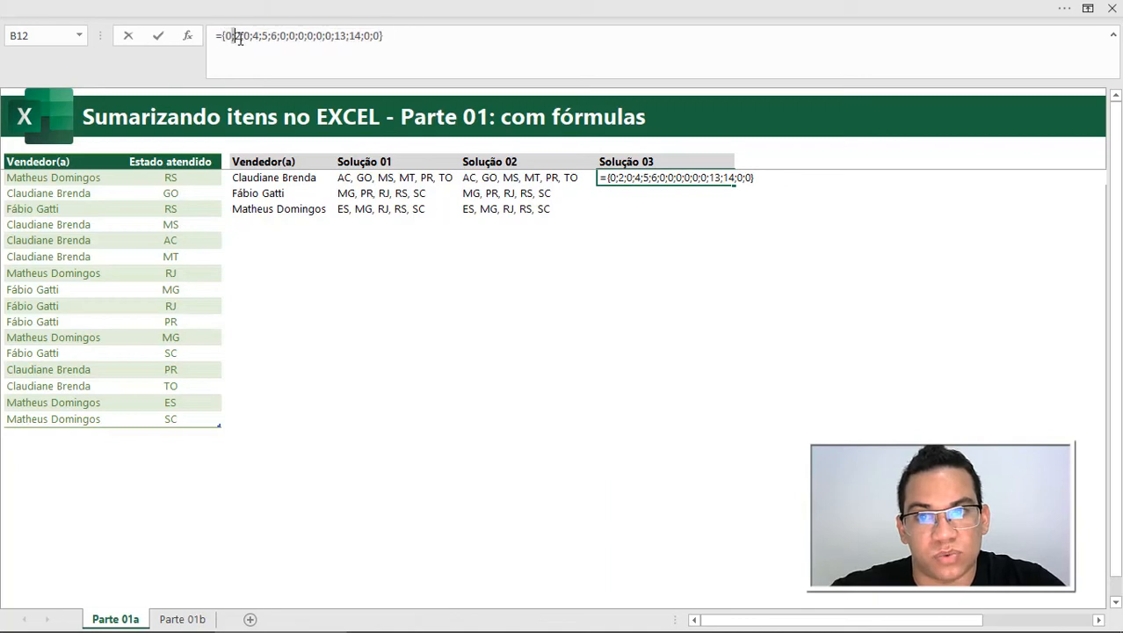
drag(240, 38, 242, 37)
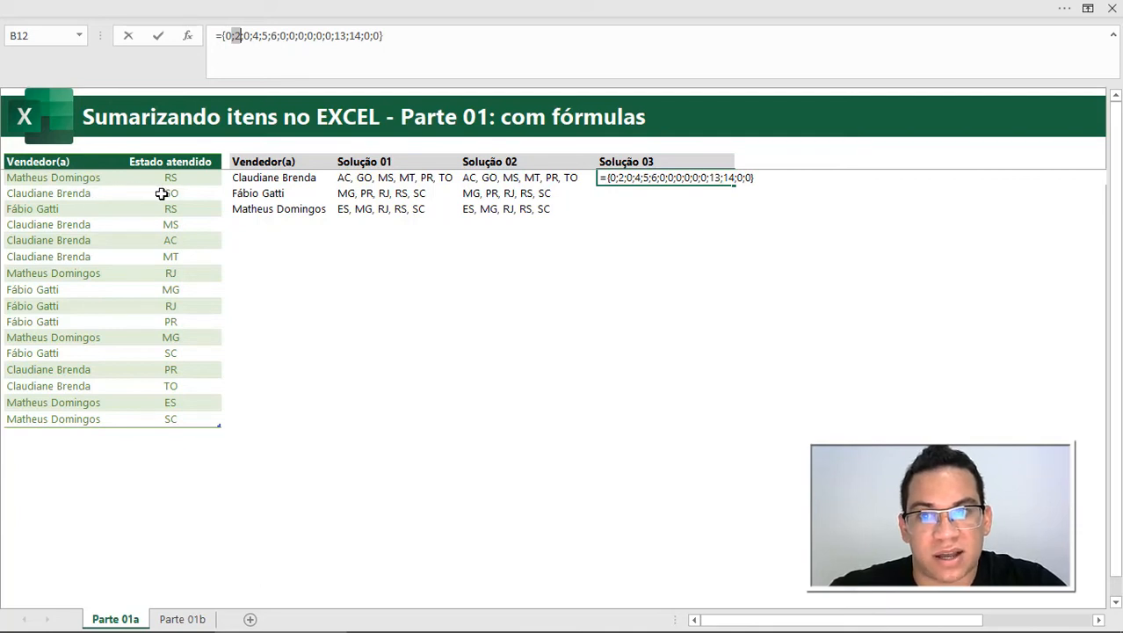
click(253, 35)
drag(253, 35, 275, 35)
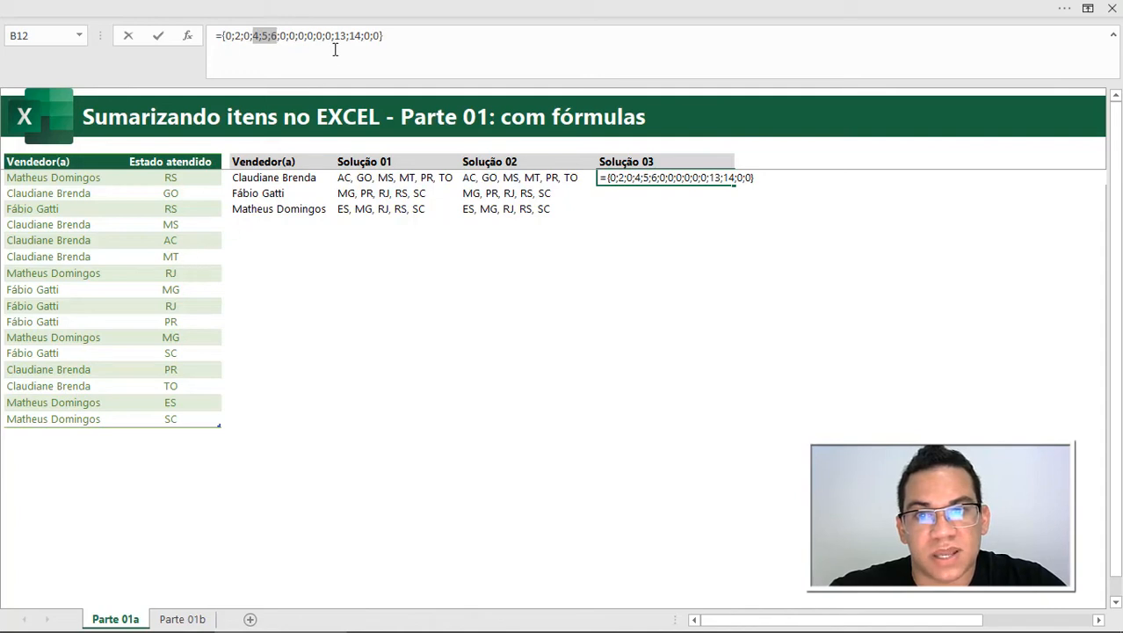
drag(334, 35, 360, 35)
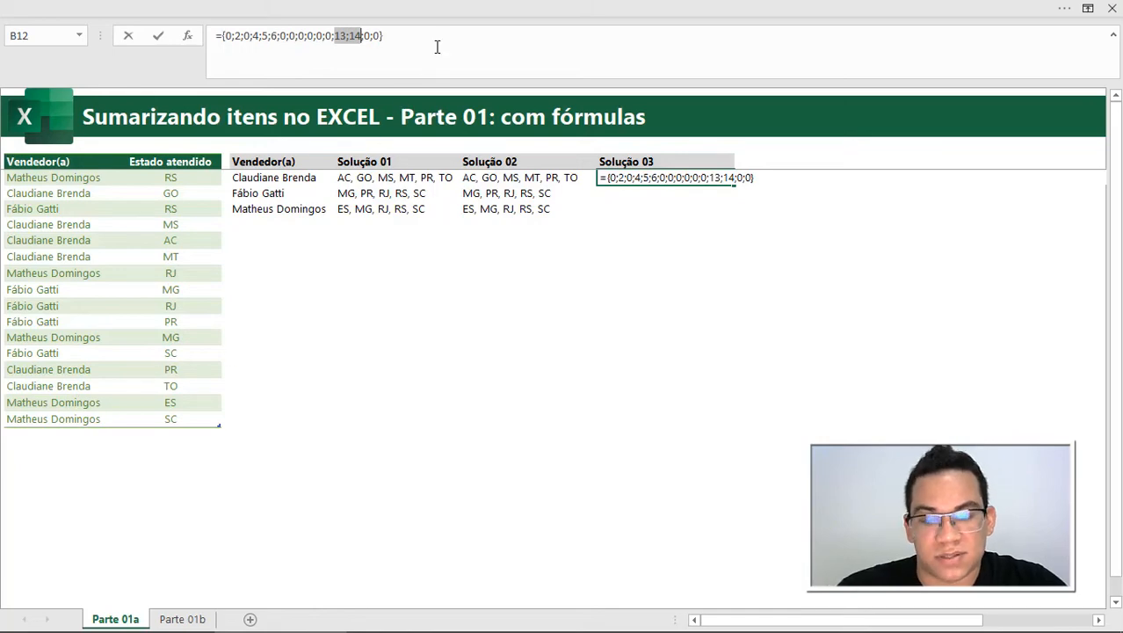
key(ctrl+z)
- Enlarge the formula bar to several lines and evaluate the selected comparison-by-SEQUÊNCIA product once more, restoring the expression
drag(612, 36, 222, 46)
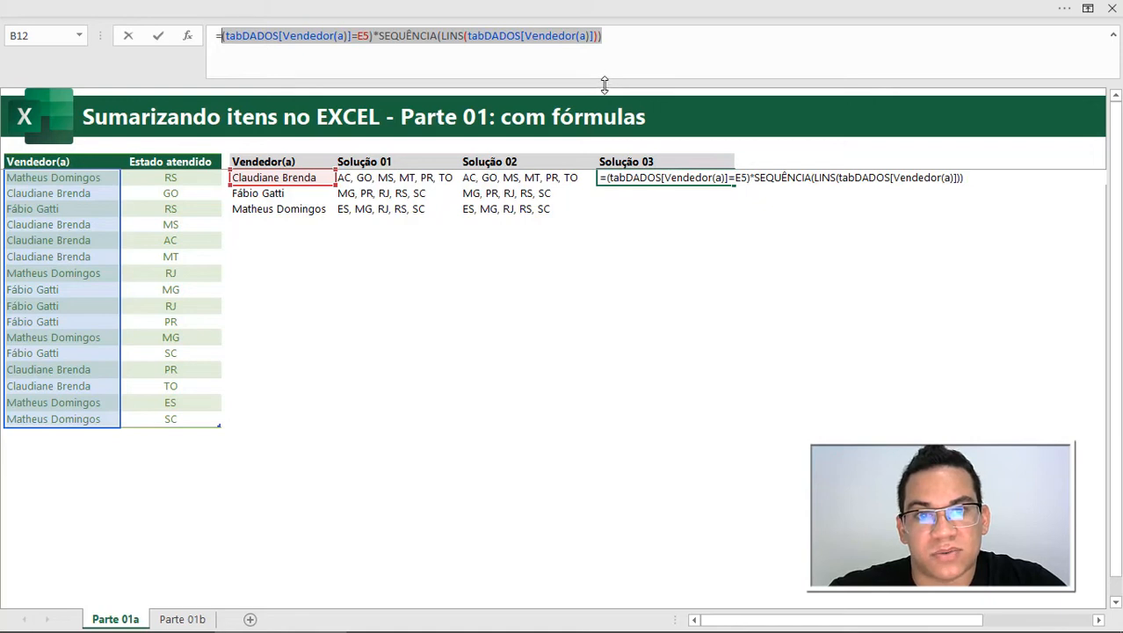
drag(603, 82, 567, 155)
key(F9)
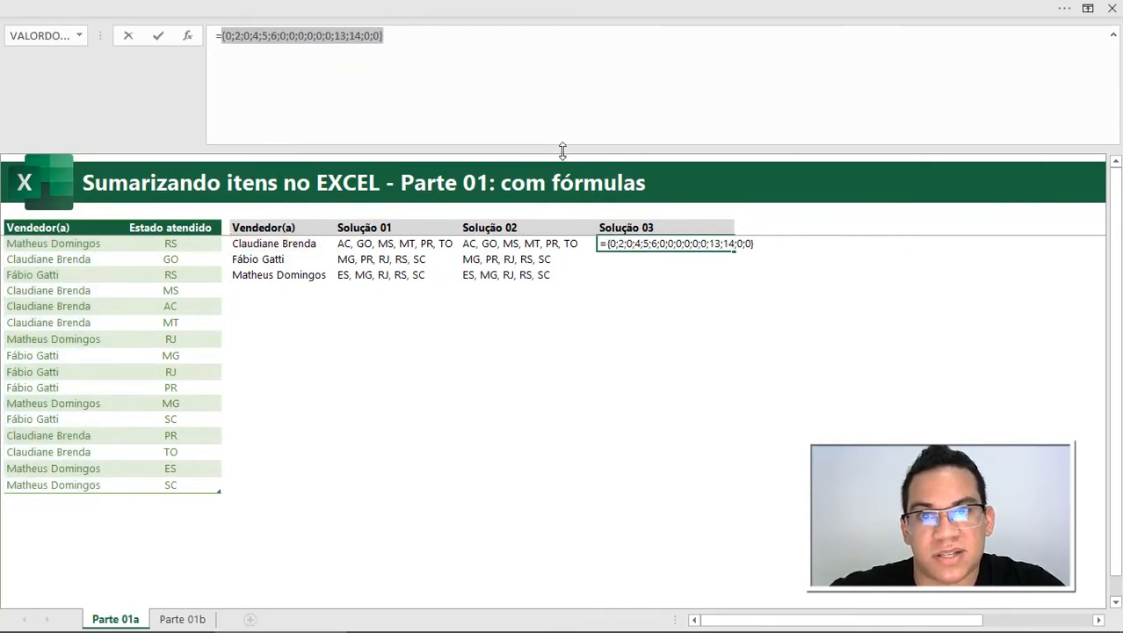
key(ctrl+z)
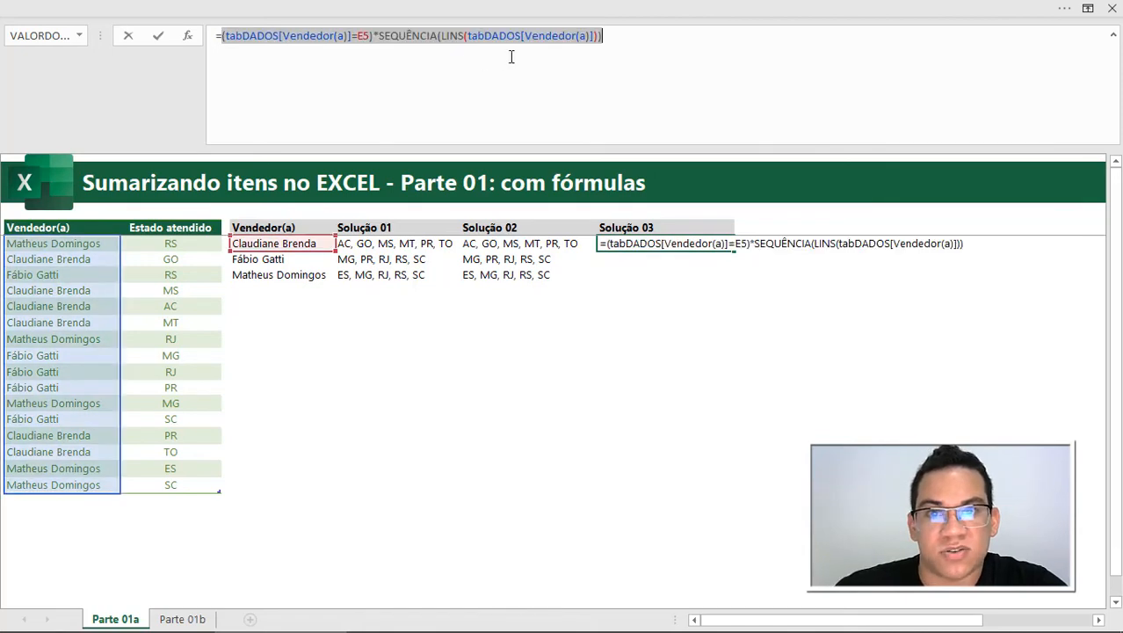
- Start a MAIOR( function after the equals sign, with the existing product moved two lines below it
click(625, 40)
click(223, 39)
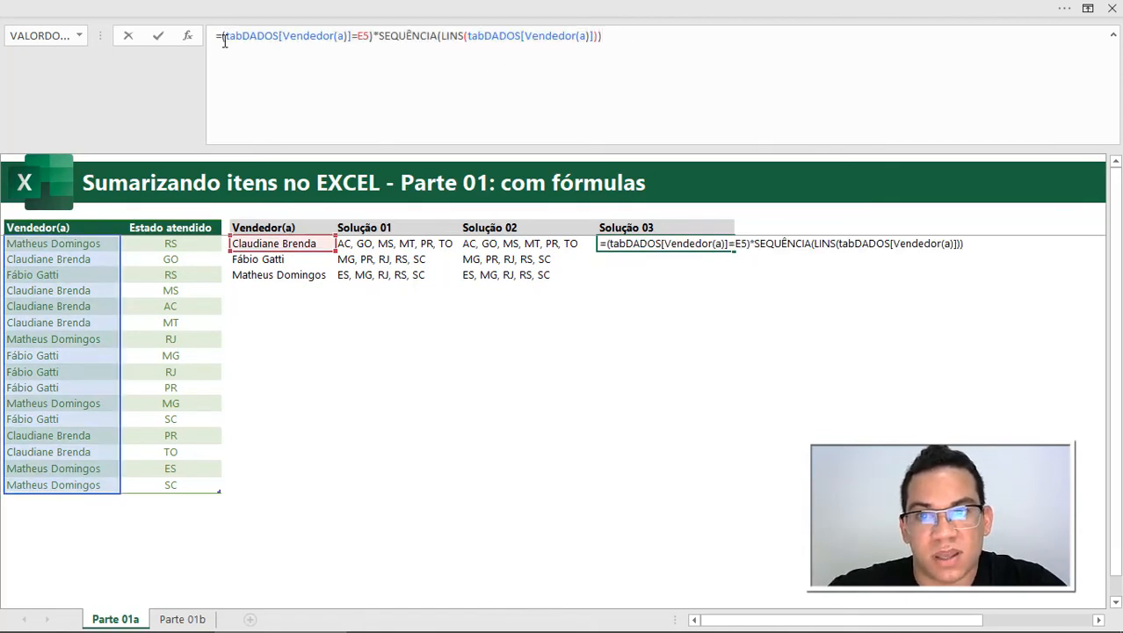
key(alt+Return)
key(alt+Return)
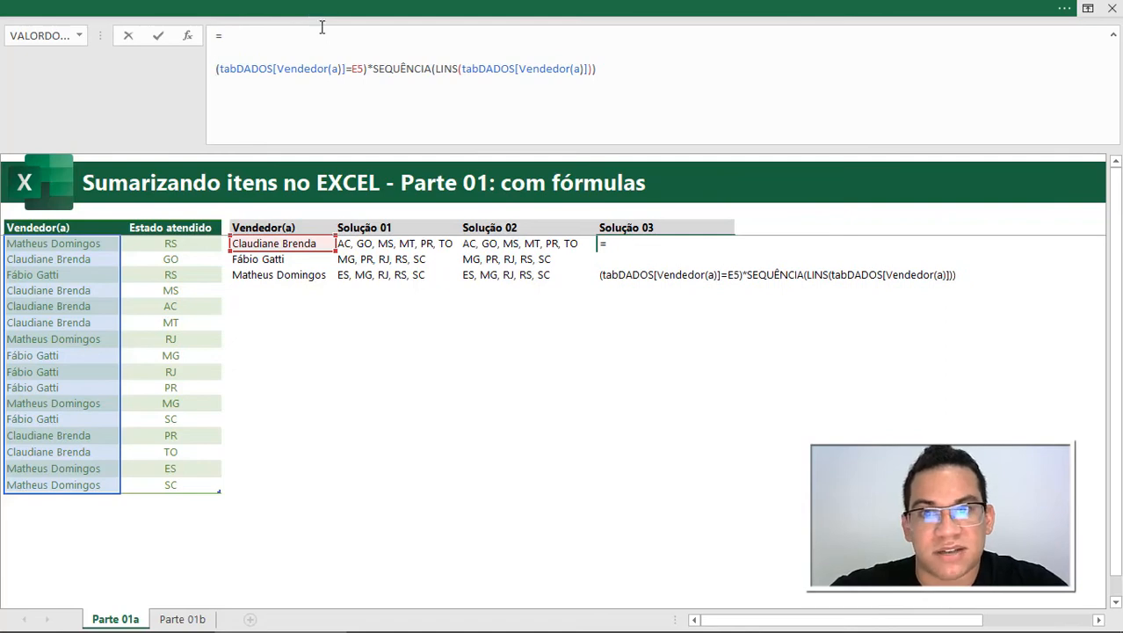
text(MAIOR()
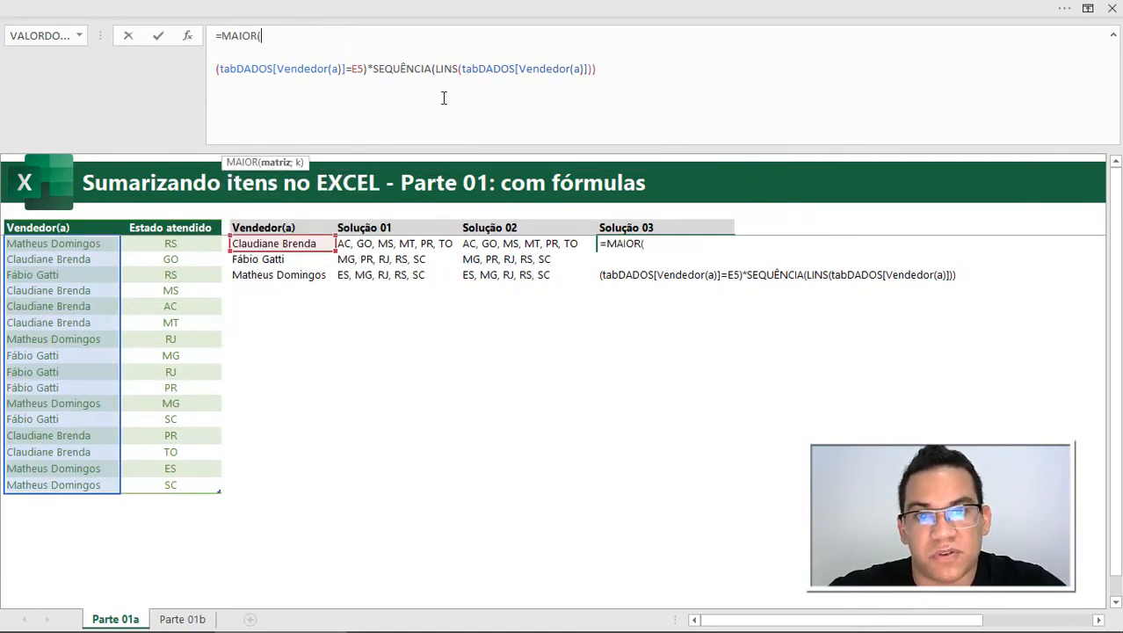
- Evaluate only the product below MAIOR to examine the array the function will rank, and restore the expression
drag(598, 68, 215, 69)
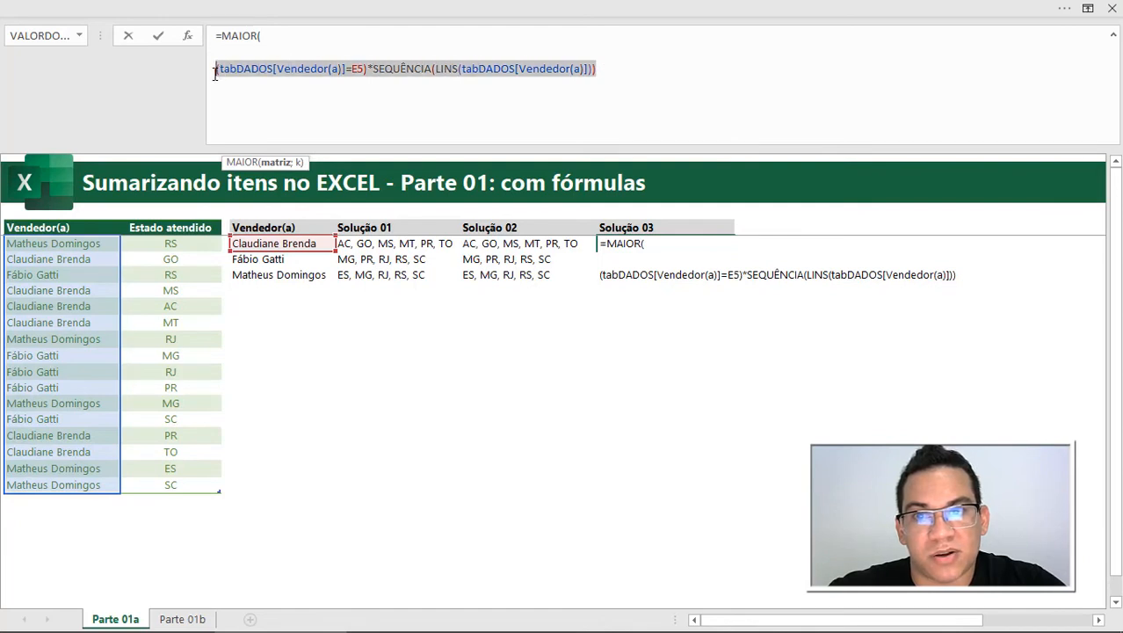
key(F9)
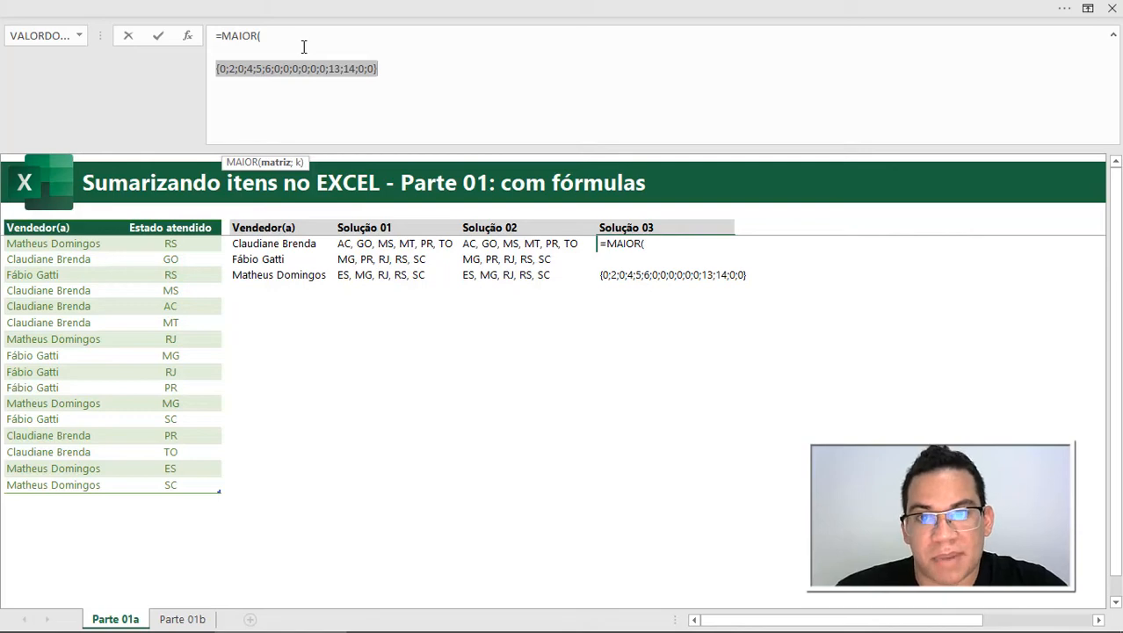
key(ctrl+z)
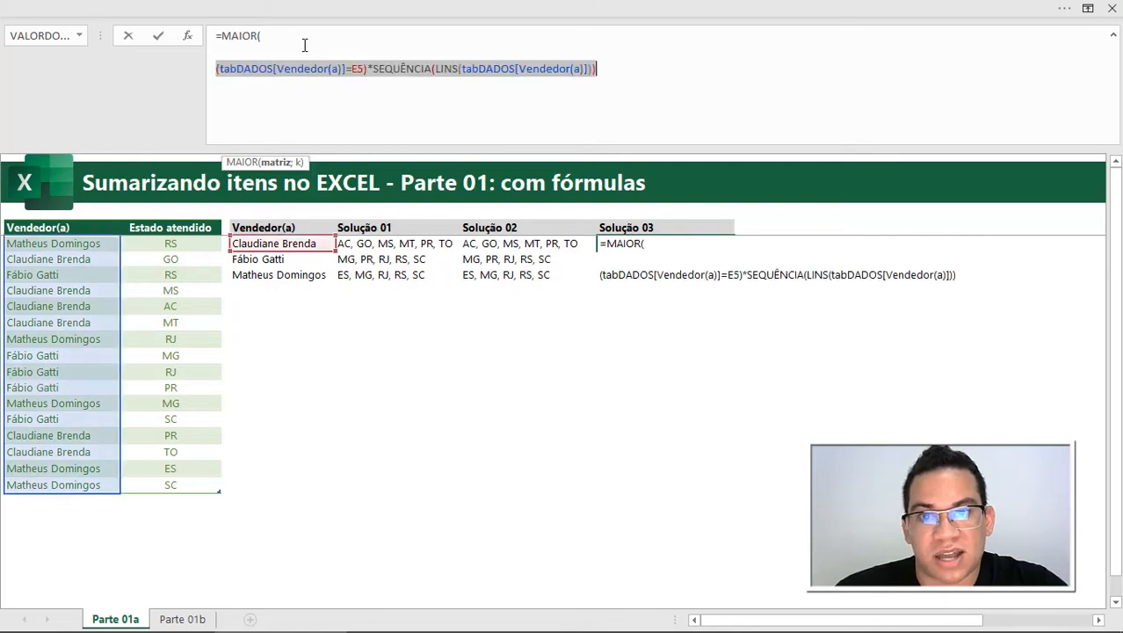
- Enter CONT.SE(tabDADOS[Vendedor(a)];E5) directly after MAIOR( to count the seller's rows
click(385, 33)
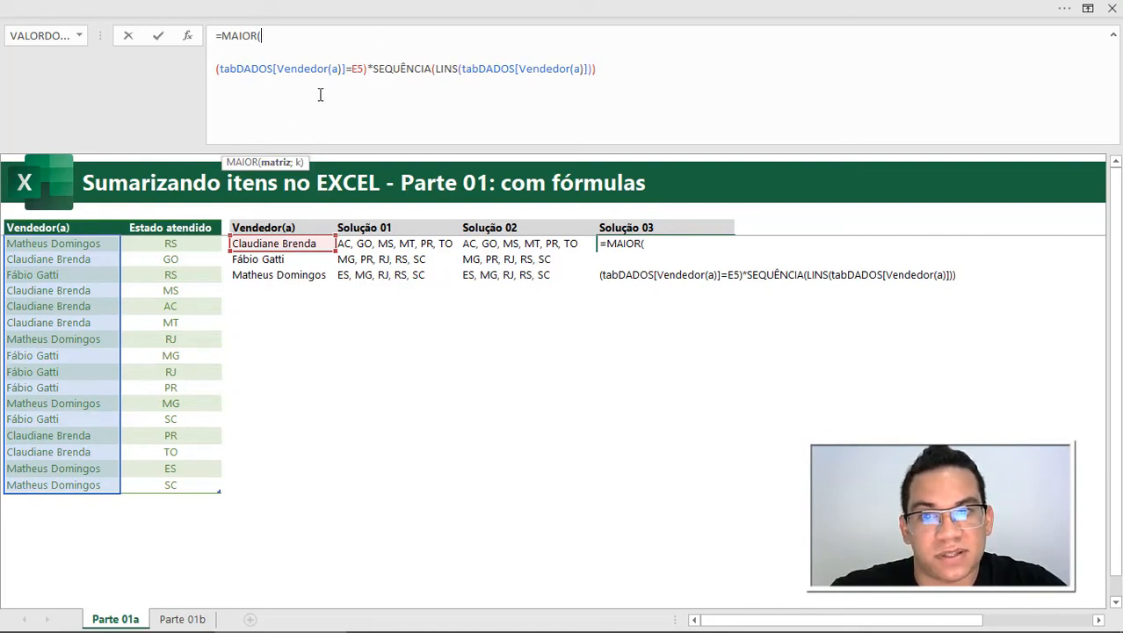
text(CON)
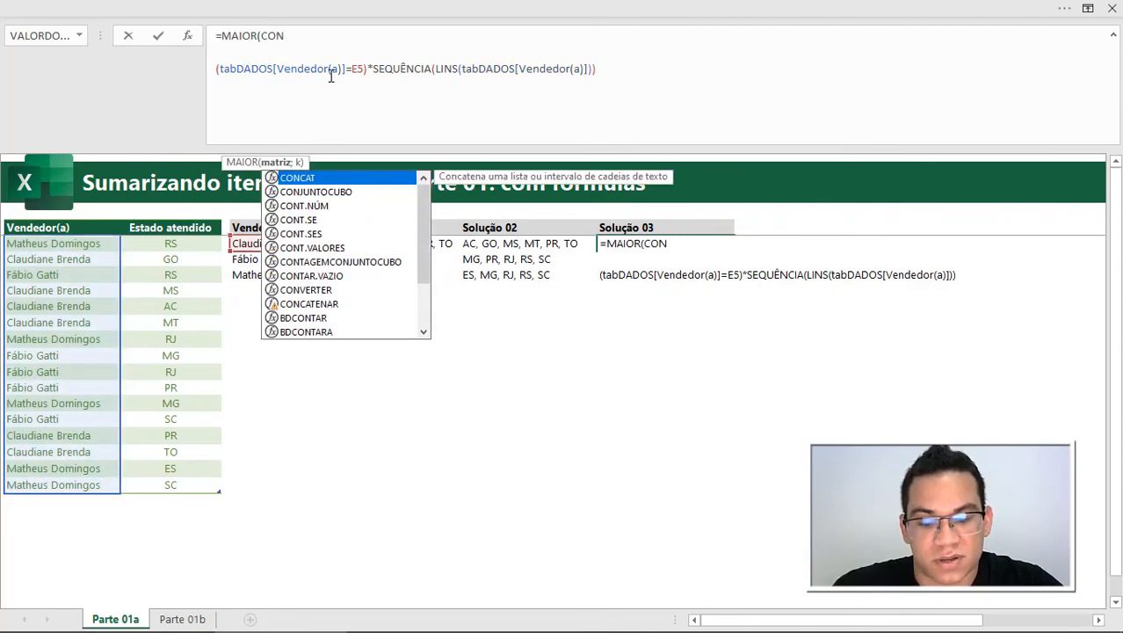
text(T)
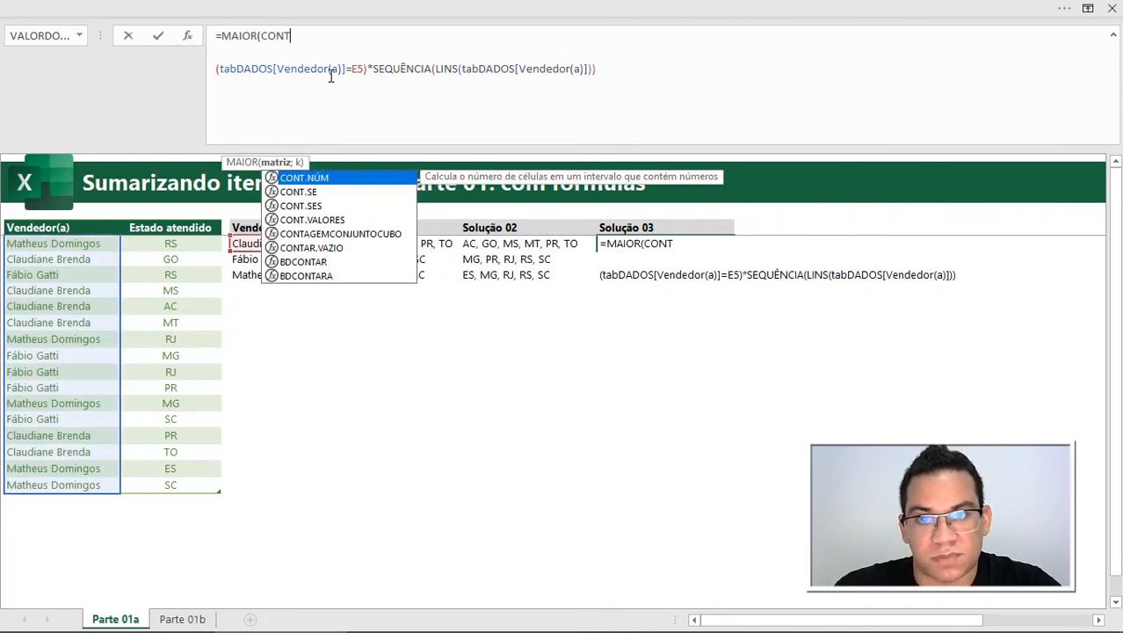
text(.SE()
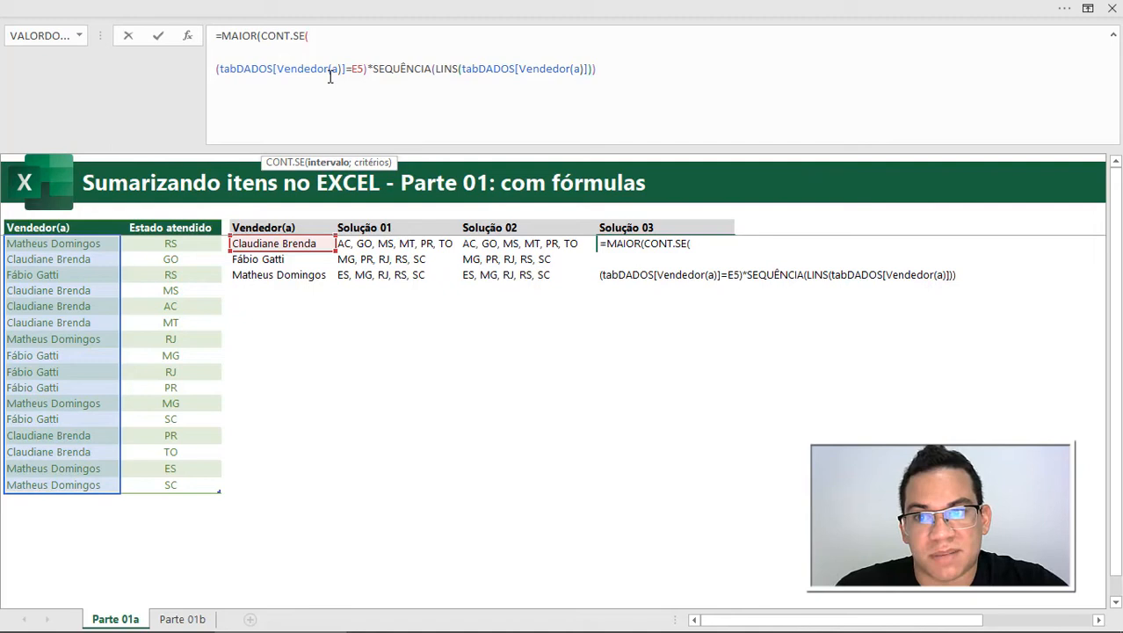
click(42, 401)
key(ctrl+space)
text(;)
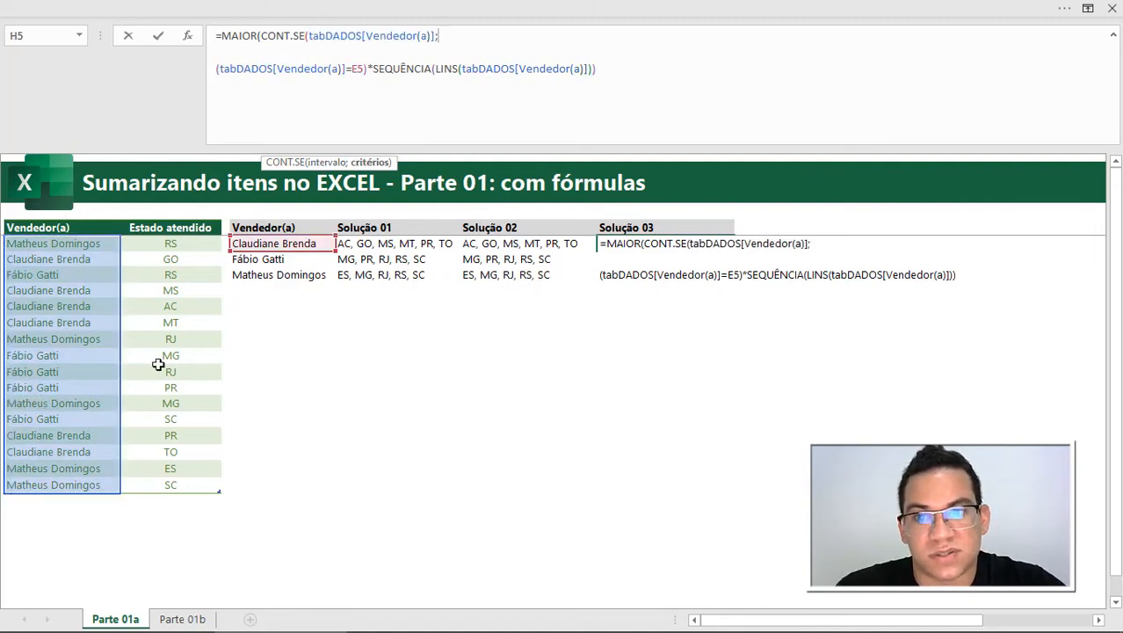
click(272, 244)
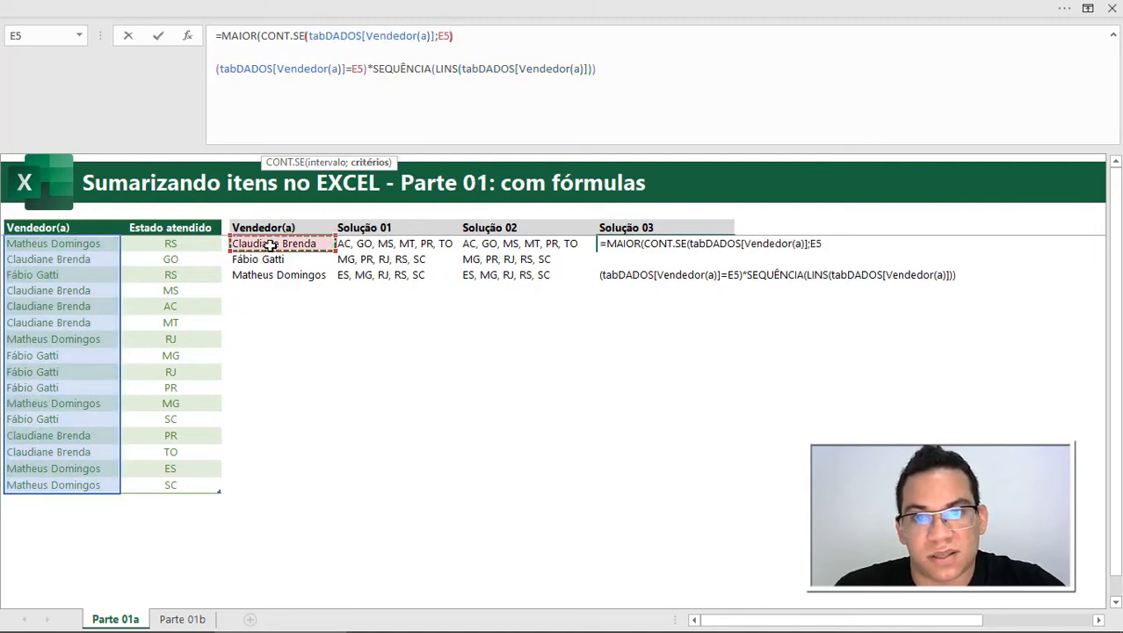
text())
- Evaluate only the CONT.SE expression to check the seller's row count, and restore it
drag(261, 35, 506, 42)
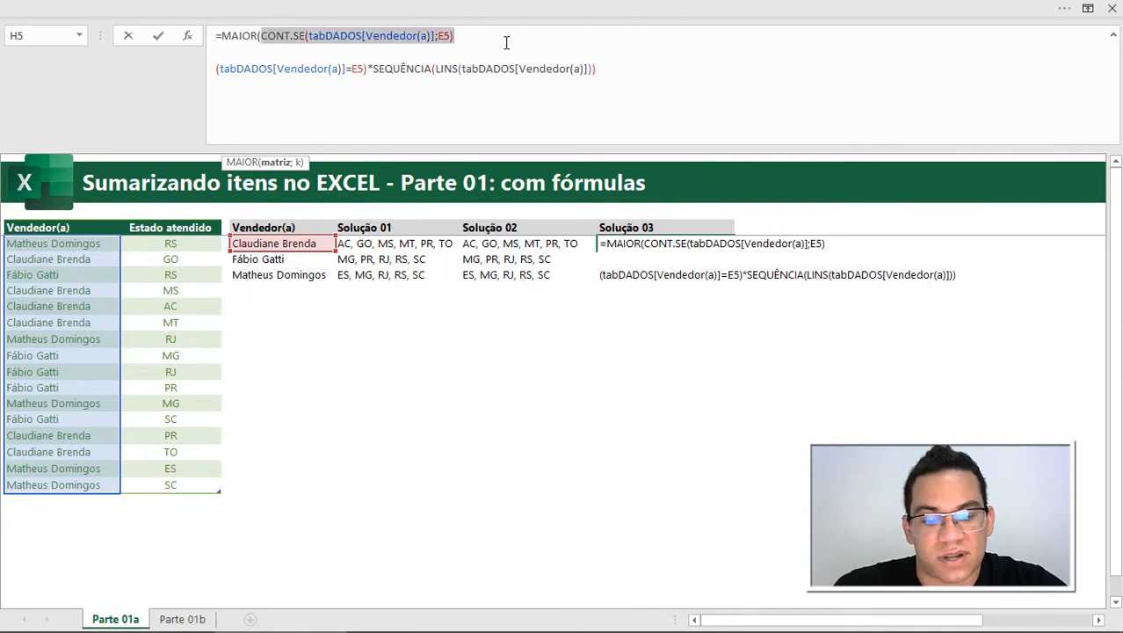
key(BackSpace)
text(6)
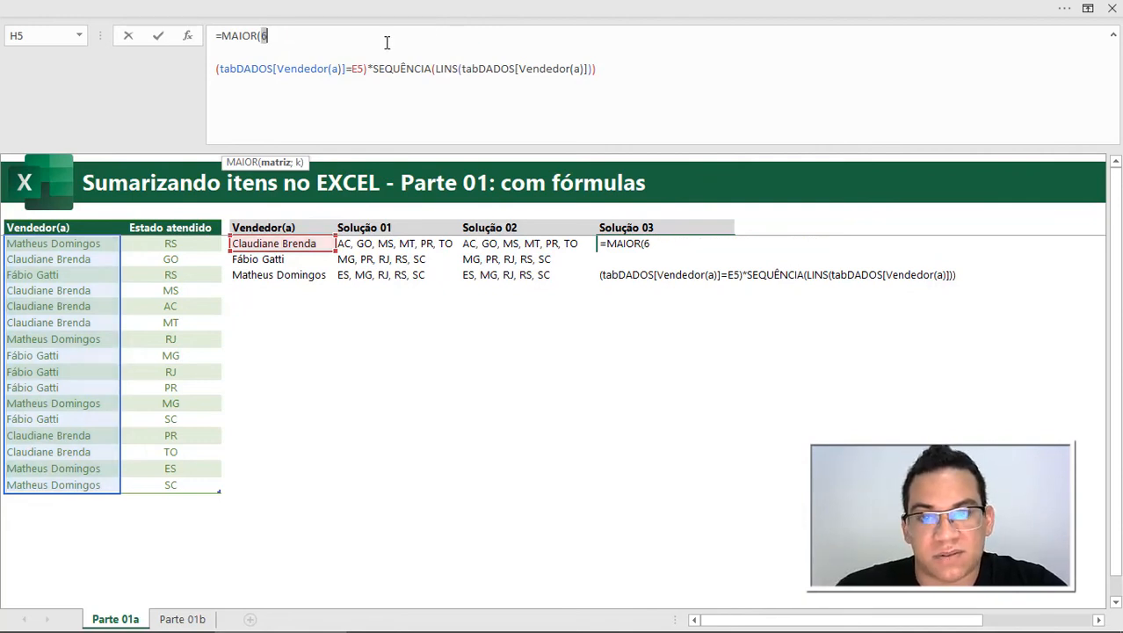
key(ctrl+z)
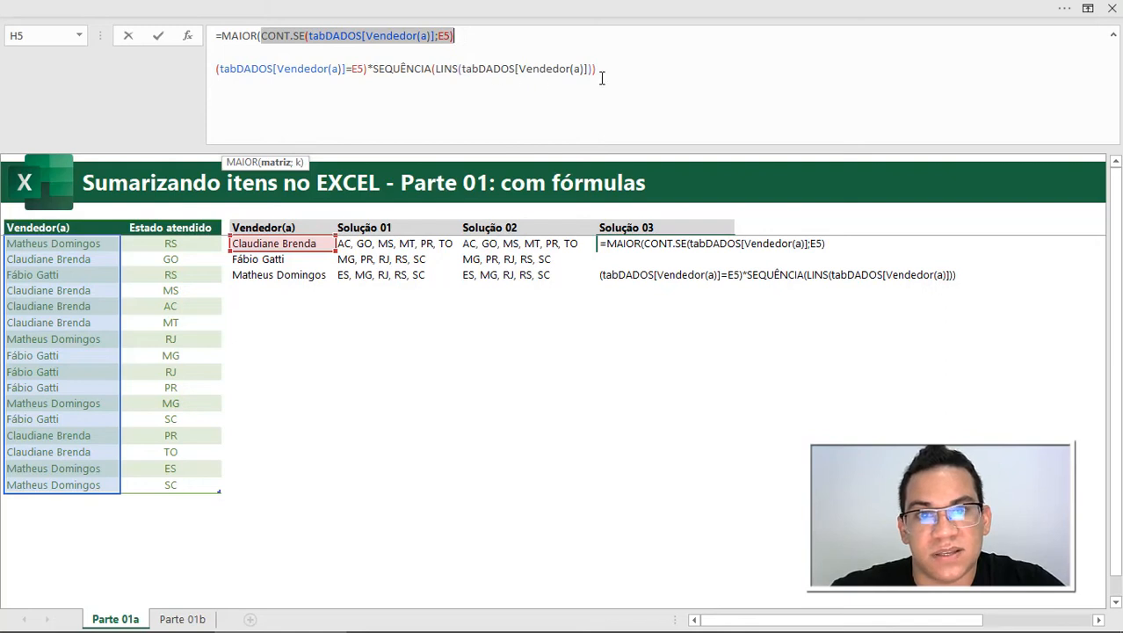
- Move the comparison-by-SEQUÊNCIA product into MAIOR's first argument, placing the CONT.SE expression two lines below
drag(604, 73, 239, 75)
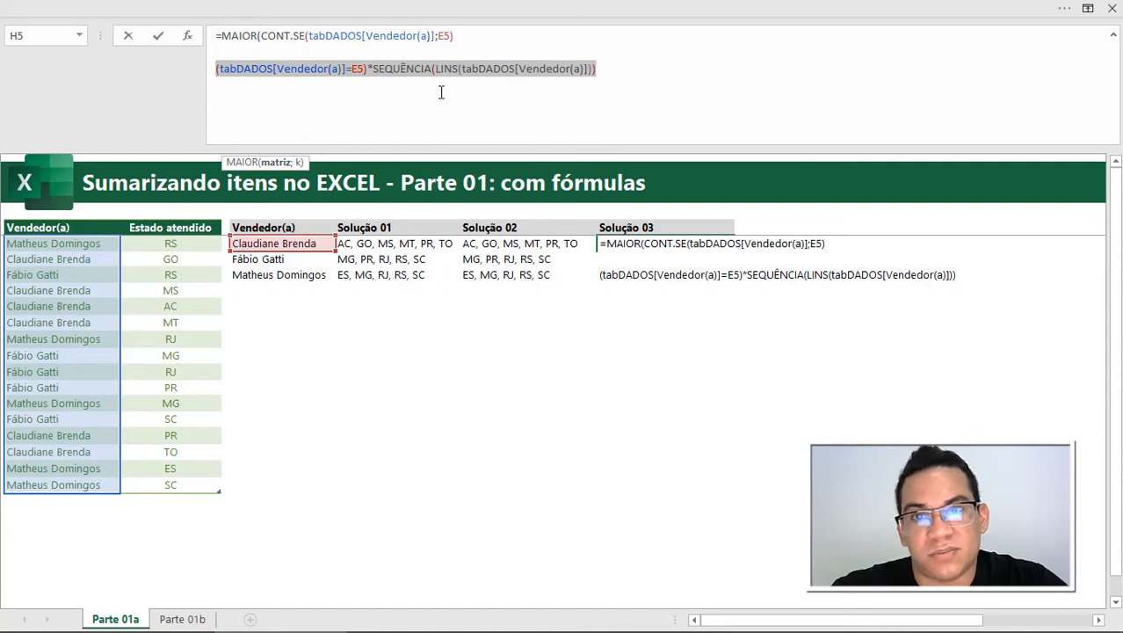
key(ctrl+x)
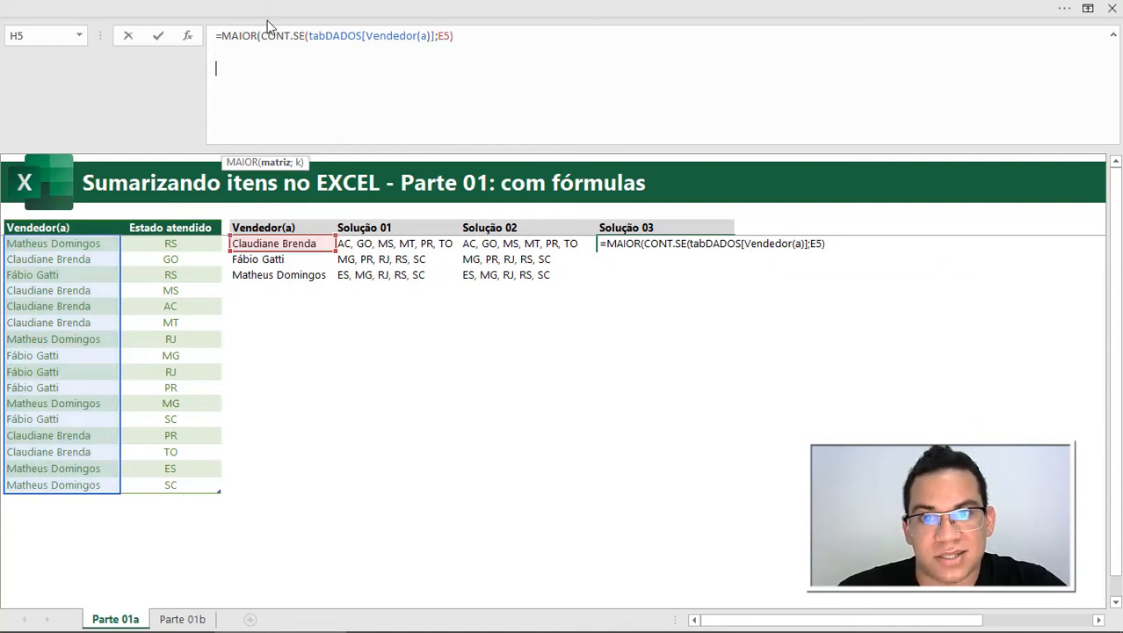
click(261, 36)
key(ctrl+v)
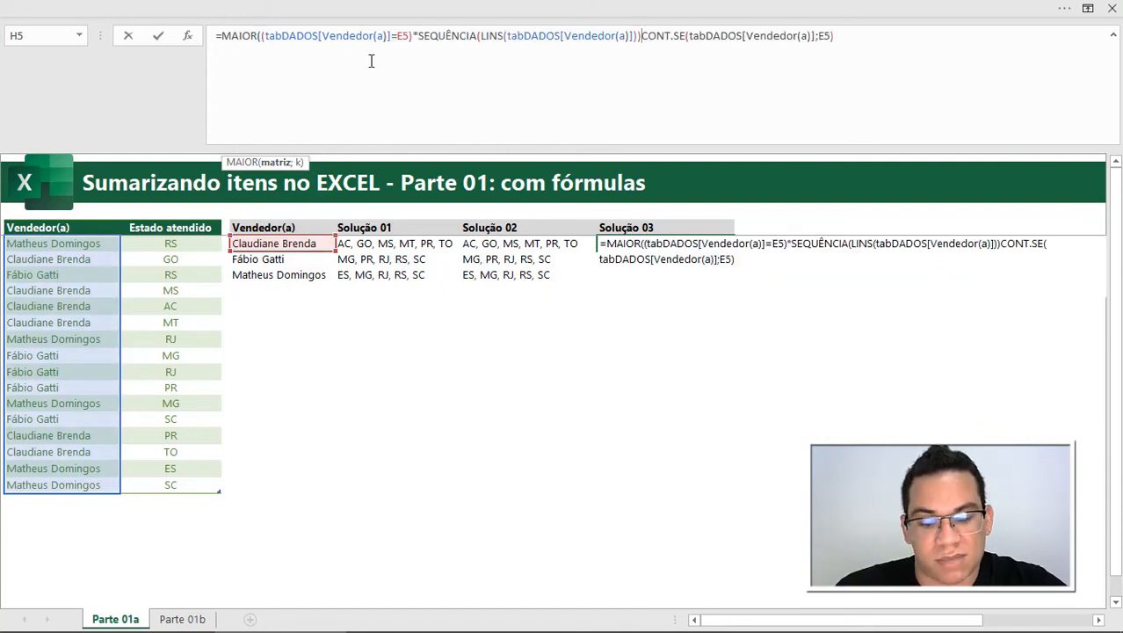
key(alt+Return)
key(alt+Return)
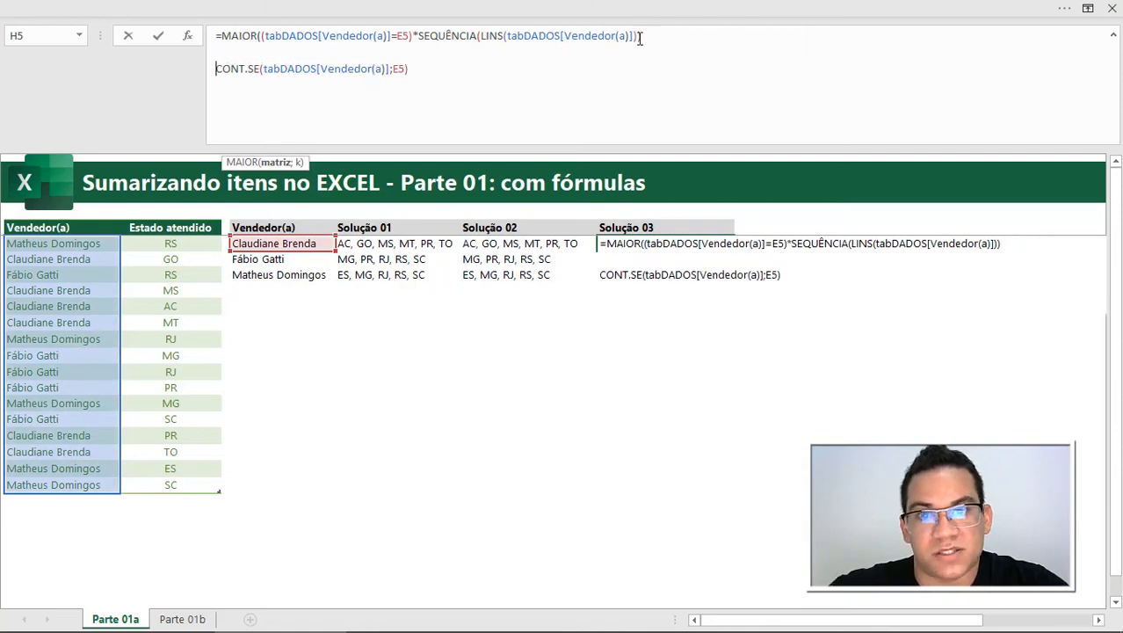
- Evaluate MAIOR's first argument in place to inspect its array, and restore the expression
drag(641, 36, 261, 40)
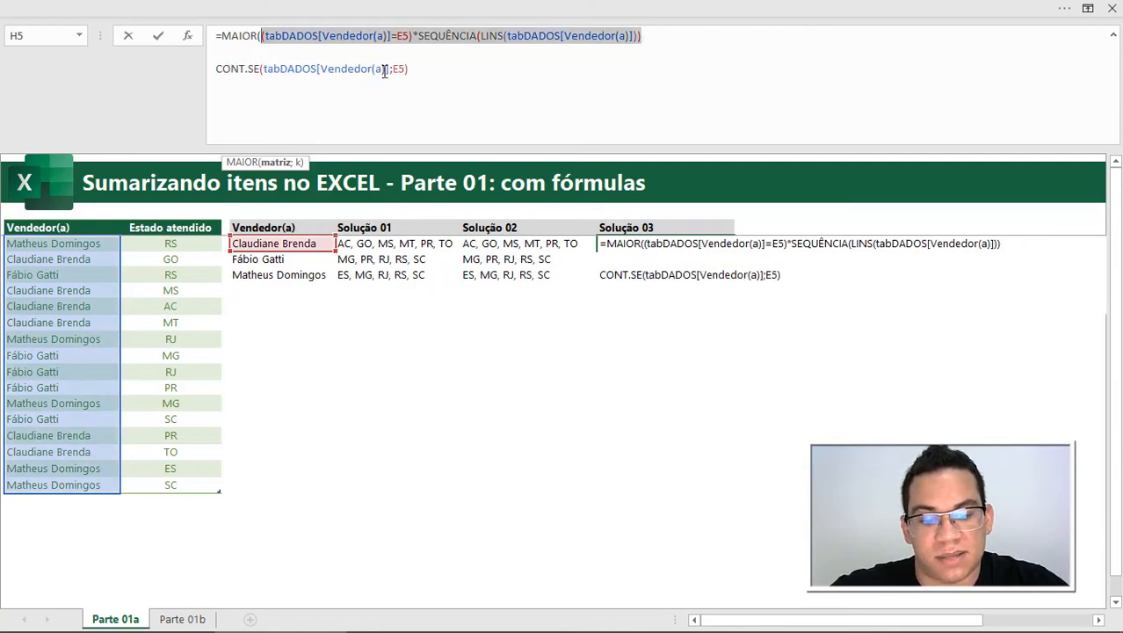
key(F9)
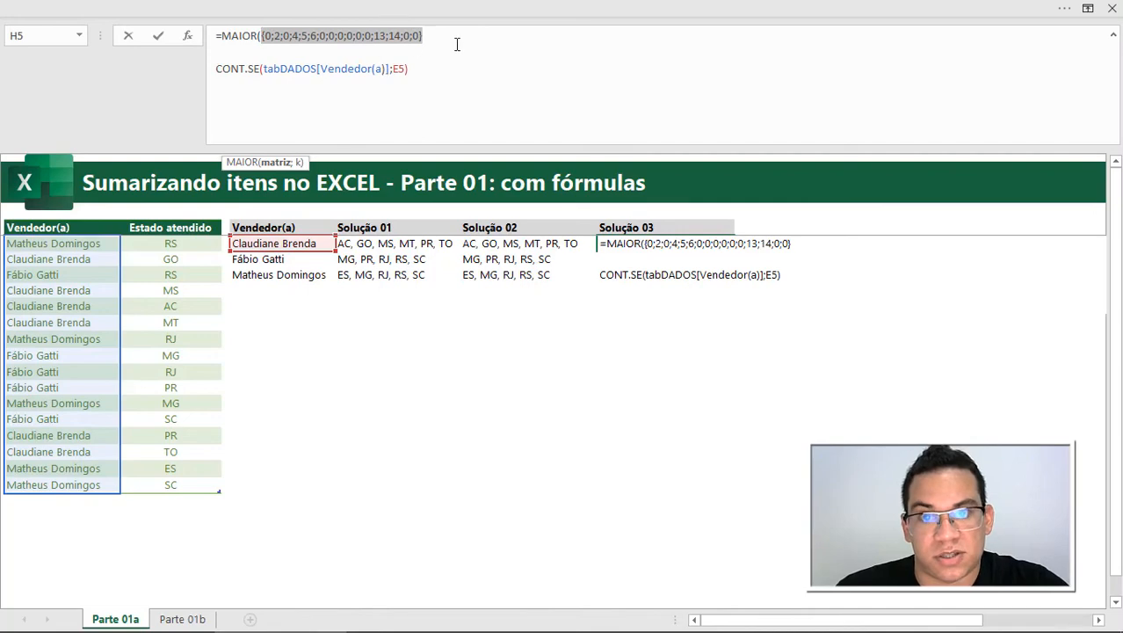
key(ctrl+z)
- Open MAIOR's second argument with SEQUÊNCIA( and pull the CONT.SE expression from below up into it
click(668, 36)
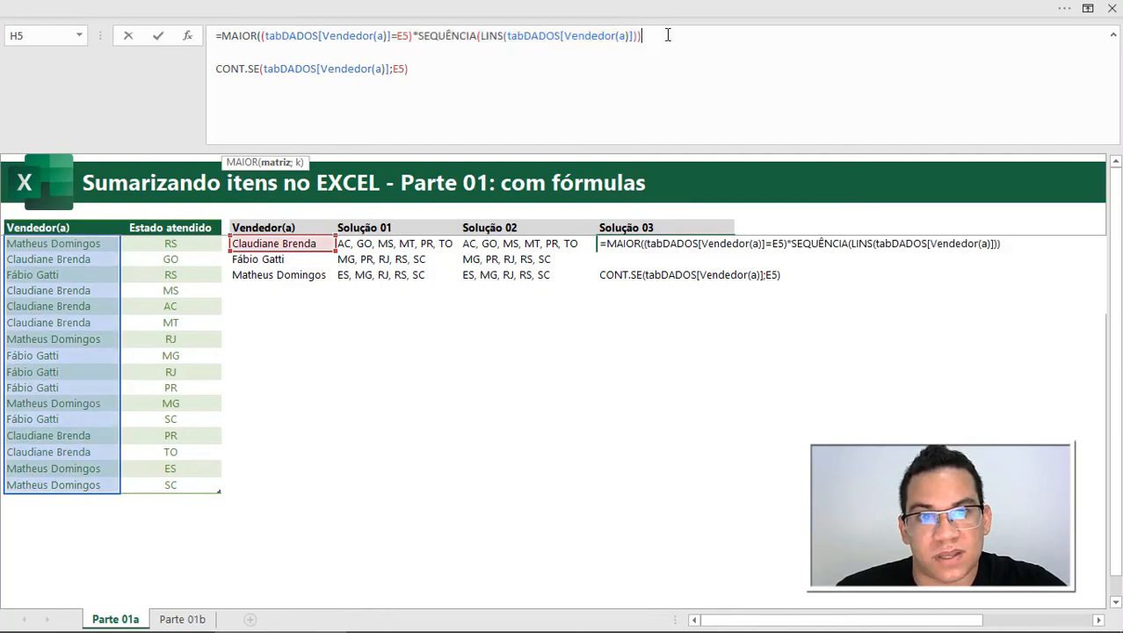
text(;)
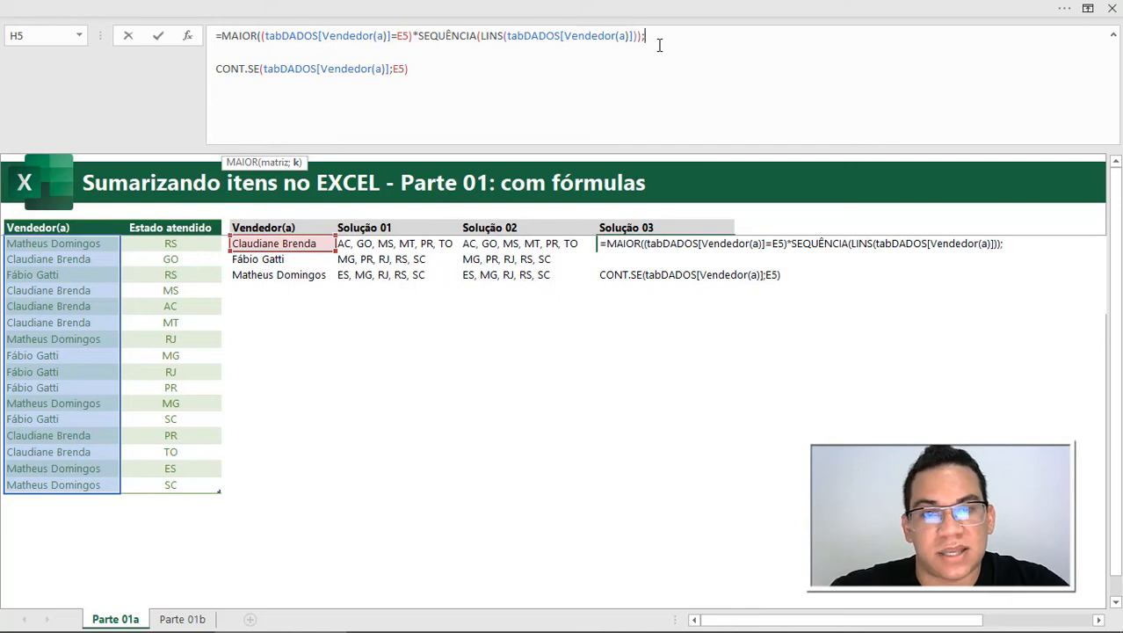
text(SEQ)
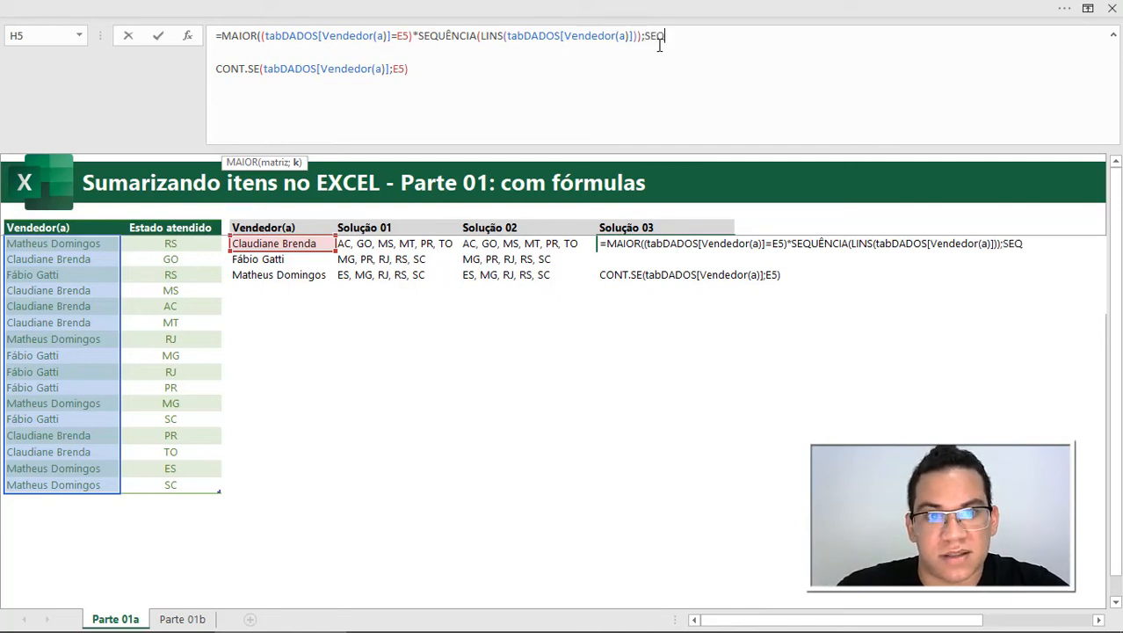
text(U)
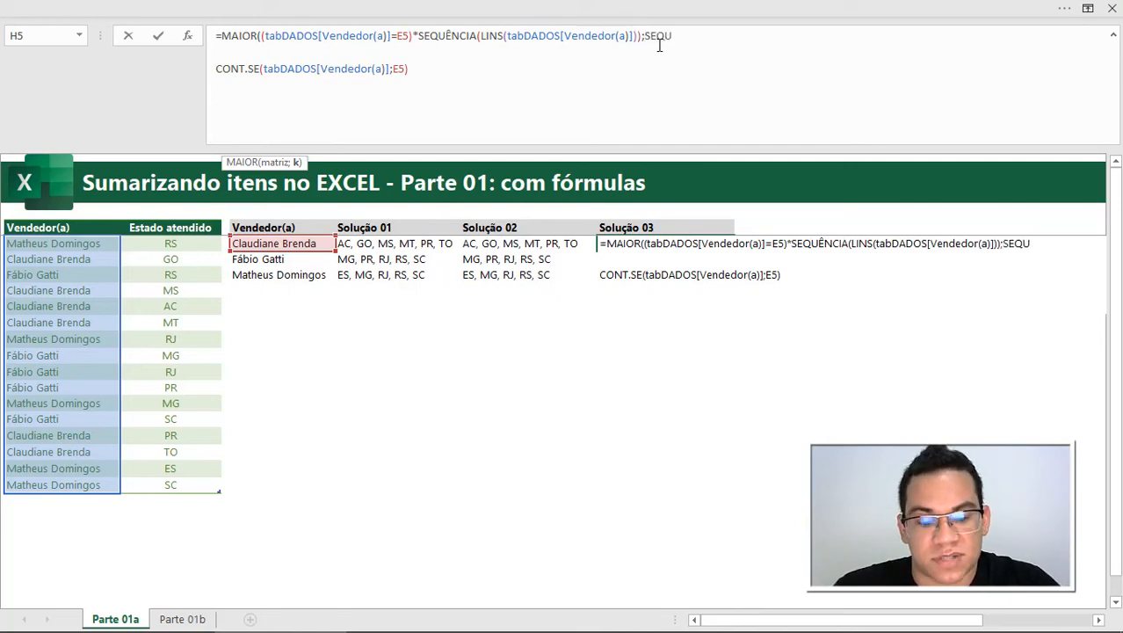
text(ÊNCIA(()
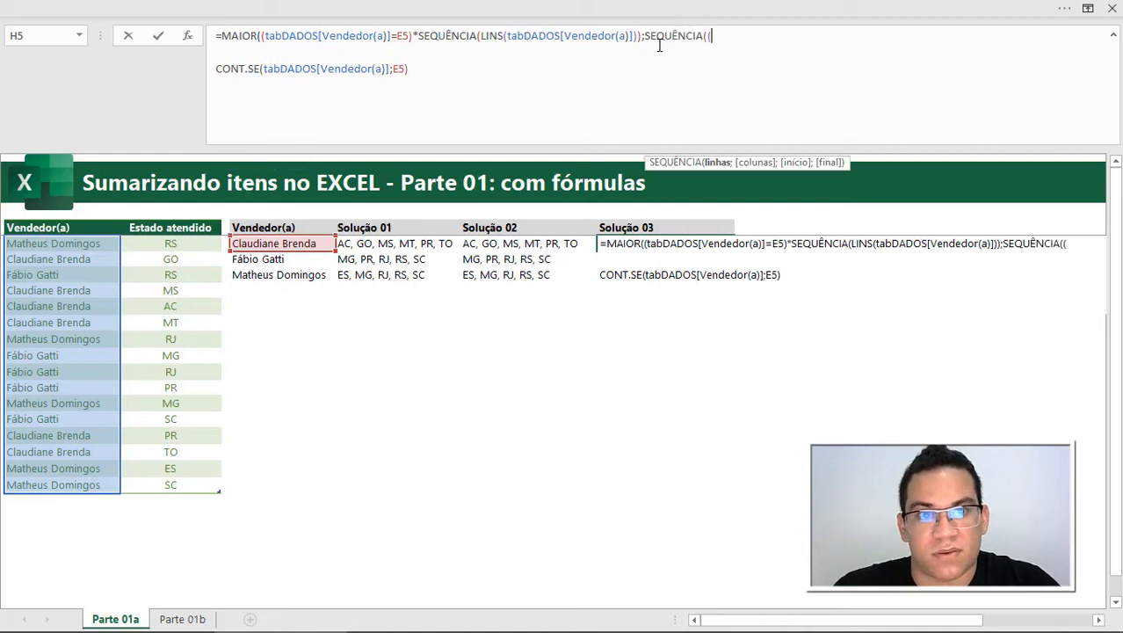
key(Delete)
key(Delete)
key(Delete)
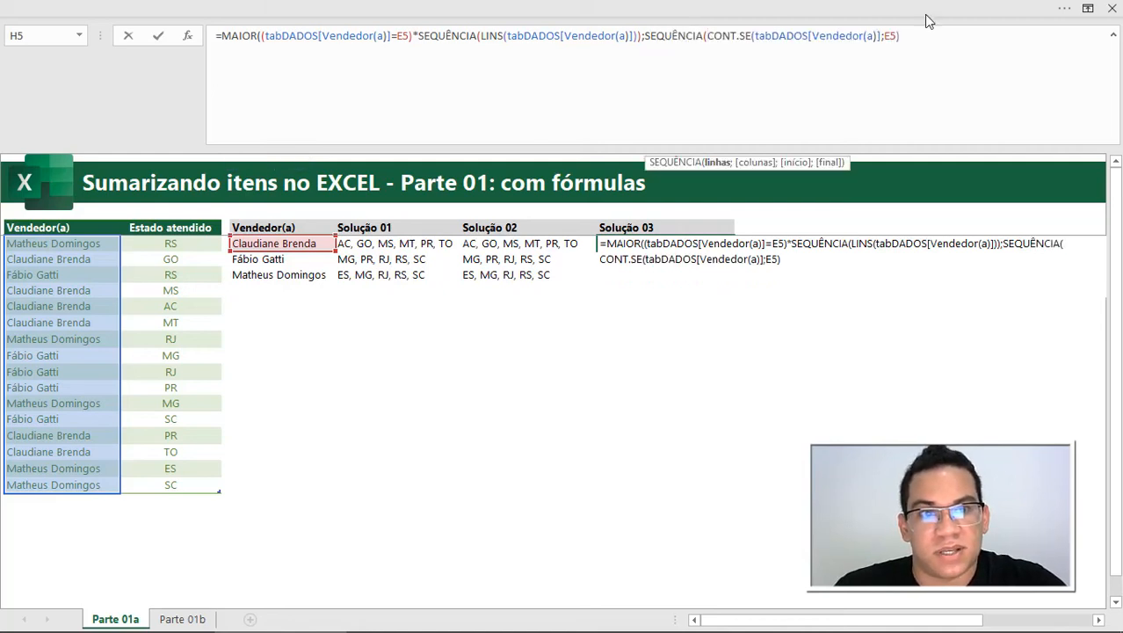
- Close the SEQUÊNCIA and MAIOR functions after checking that CONT.SE fills the linhas argument
click(916, 36)
text())
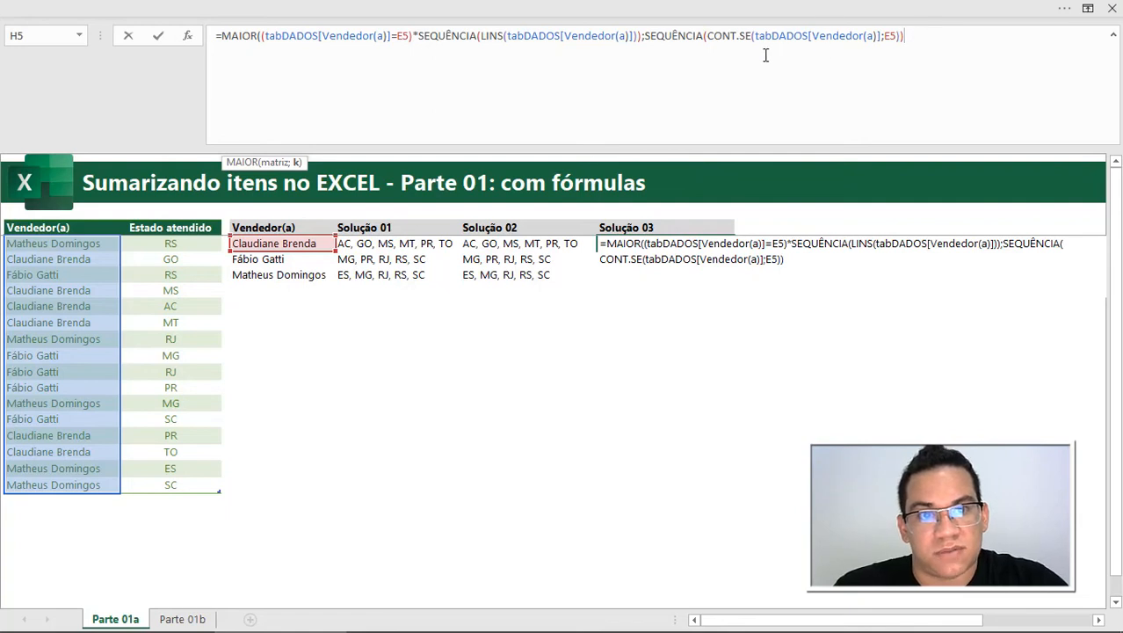
click(717, 37)
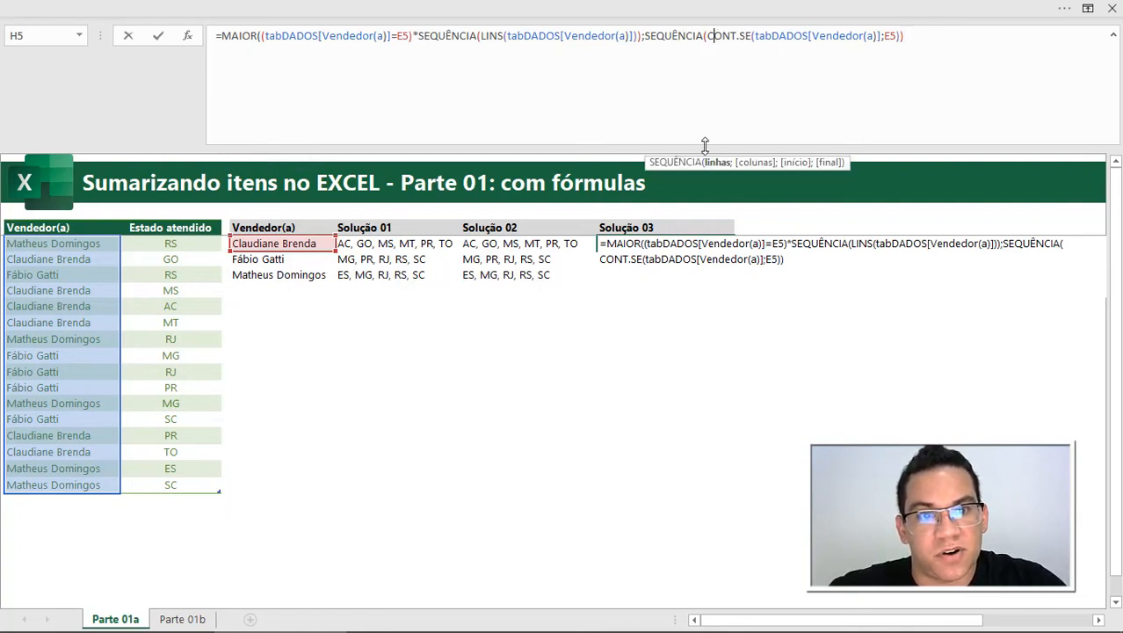
click(714, 163)
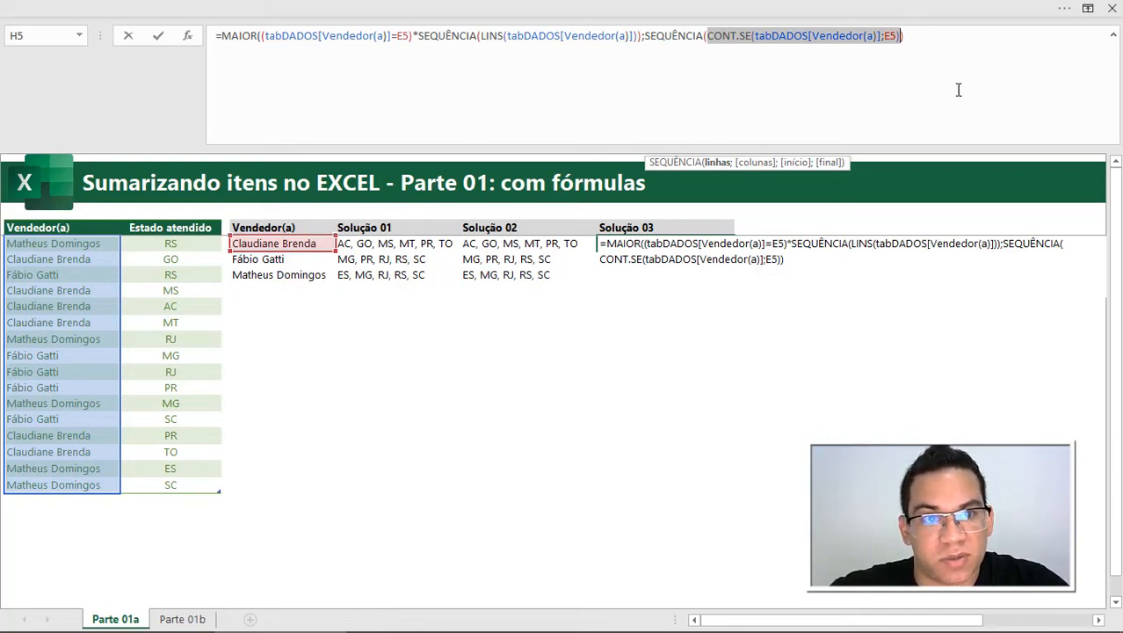
click(958, 36)
text())
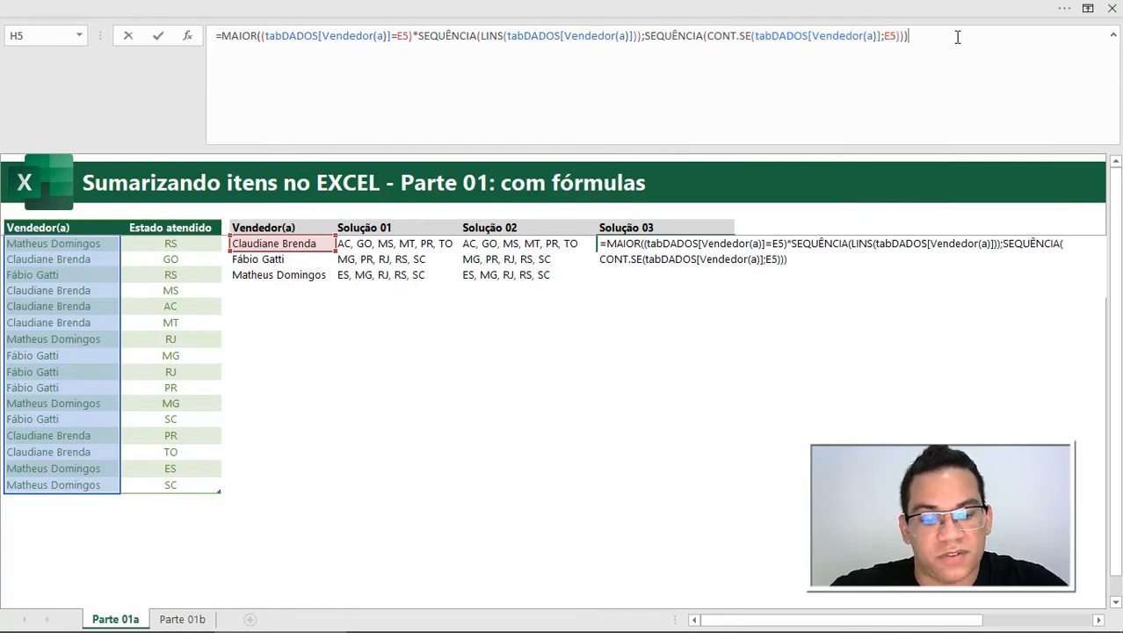
- Evaluate the whole MAIOR expression in place to inspect the row positions it returns, and restore the formula
key(shift+Home)
key(F9)
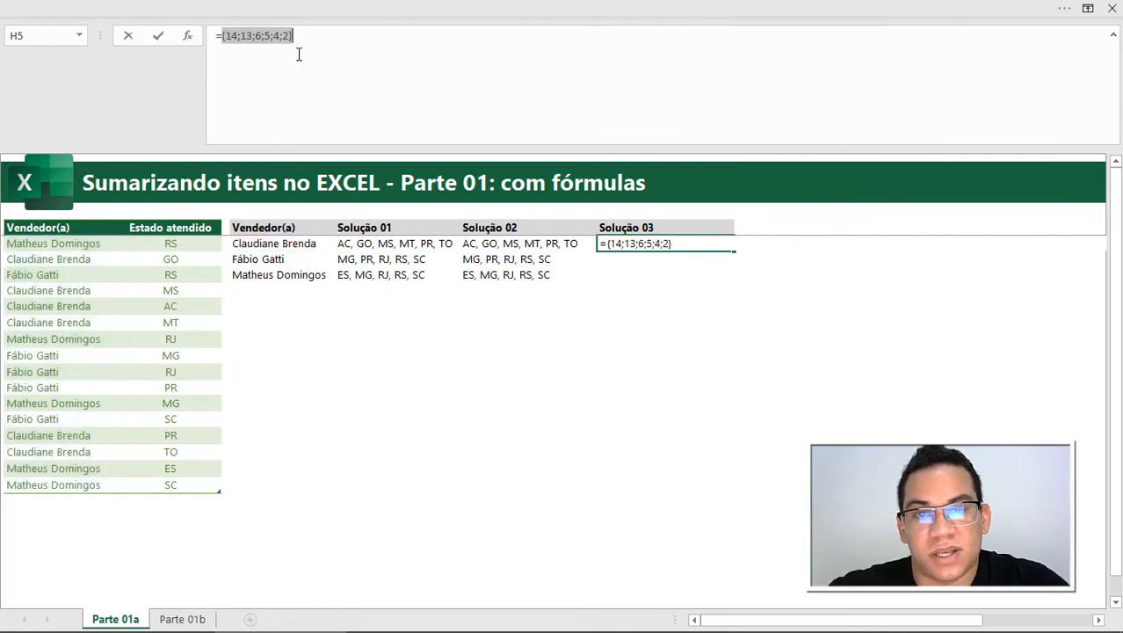
click(231, 36)
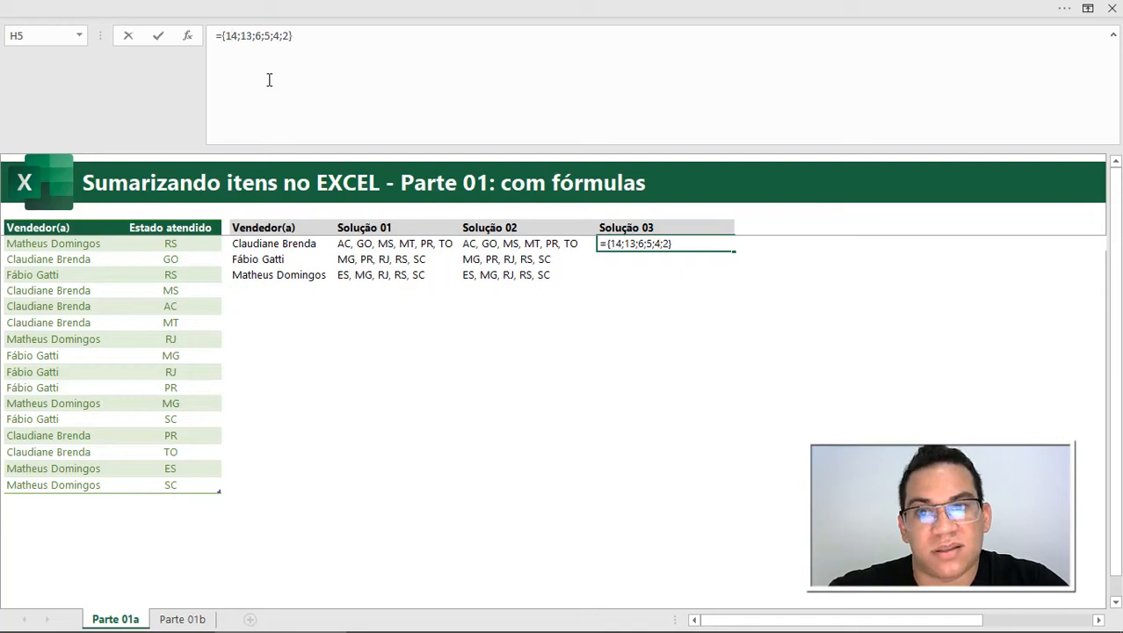
key(ctrl+z)
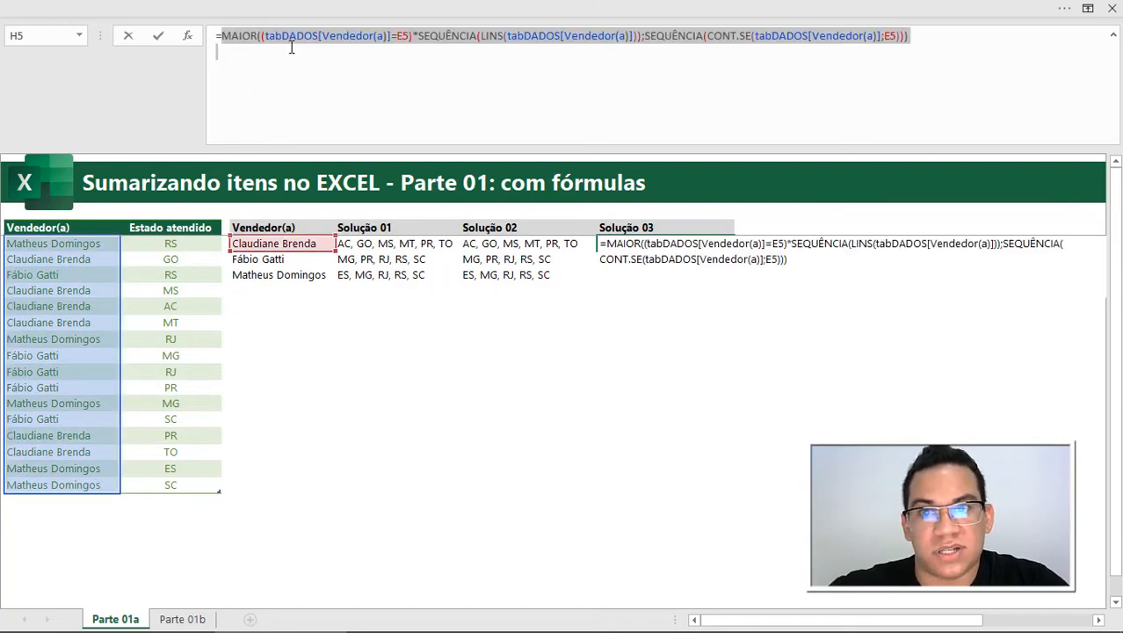
- Wrap the MAIOR expression in ÍNDICE, with tabDADOS[Estado atendido] as the matrix and MAIOR as the row number
key(alt+Return)
key(alt+Return)
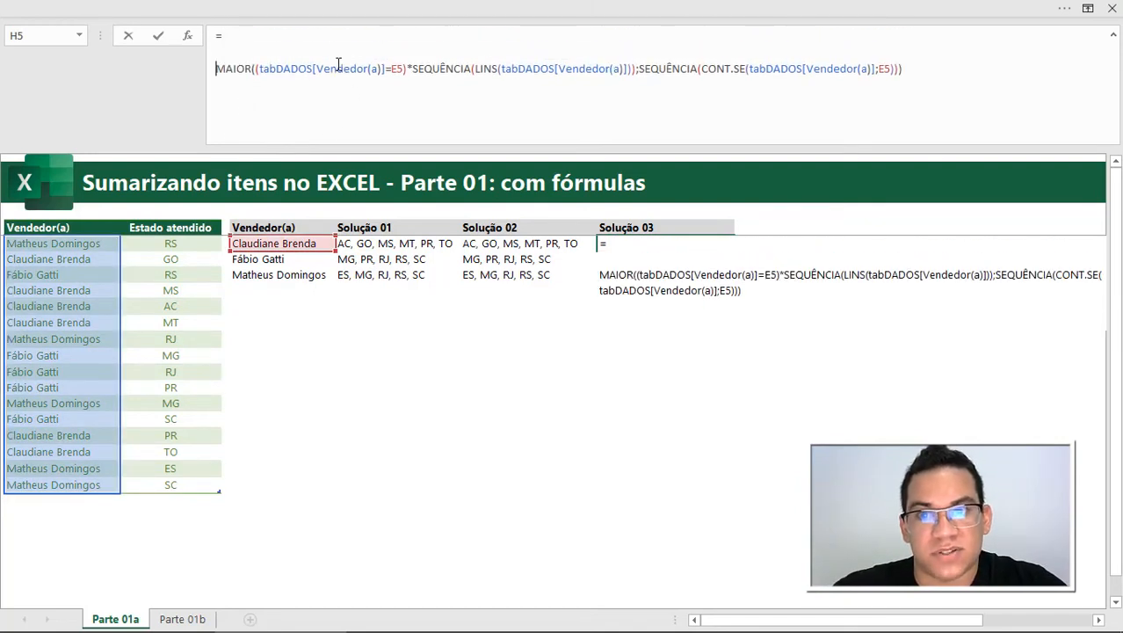
text(índice()
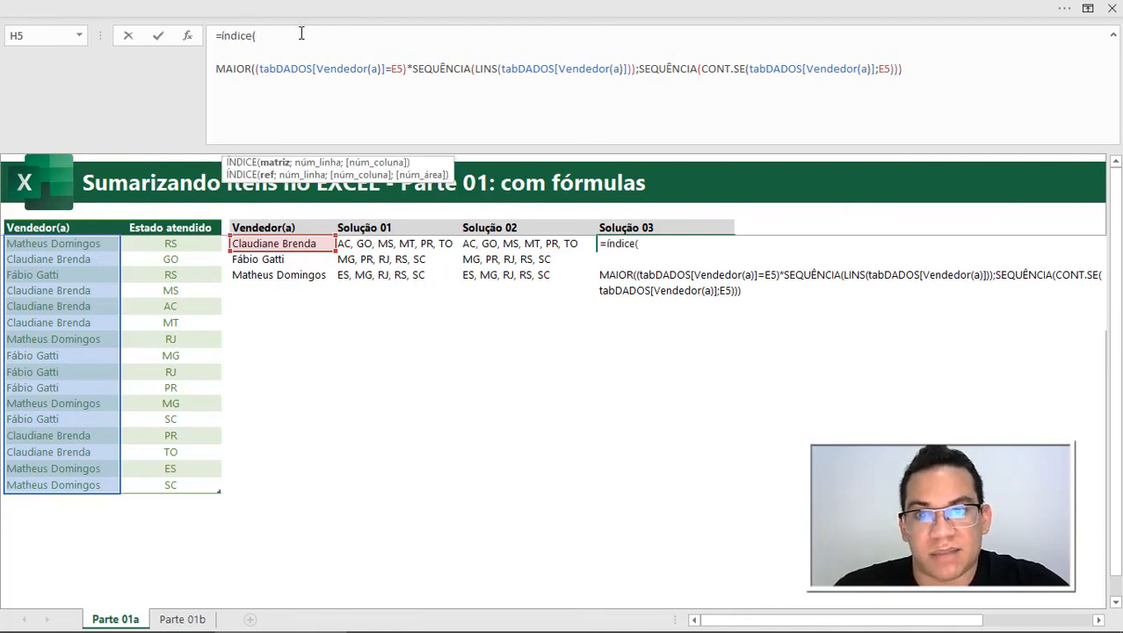
click(170, 322)
key(ctrl+space)
text(;)
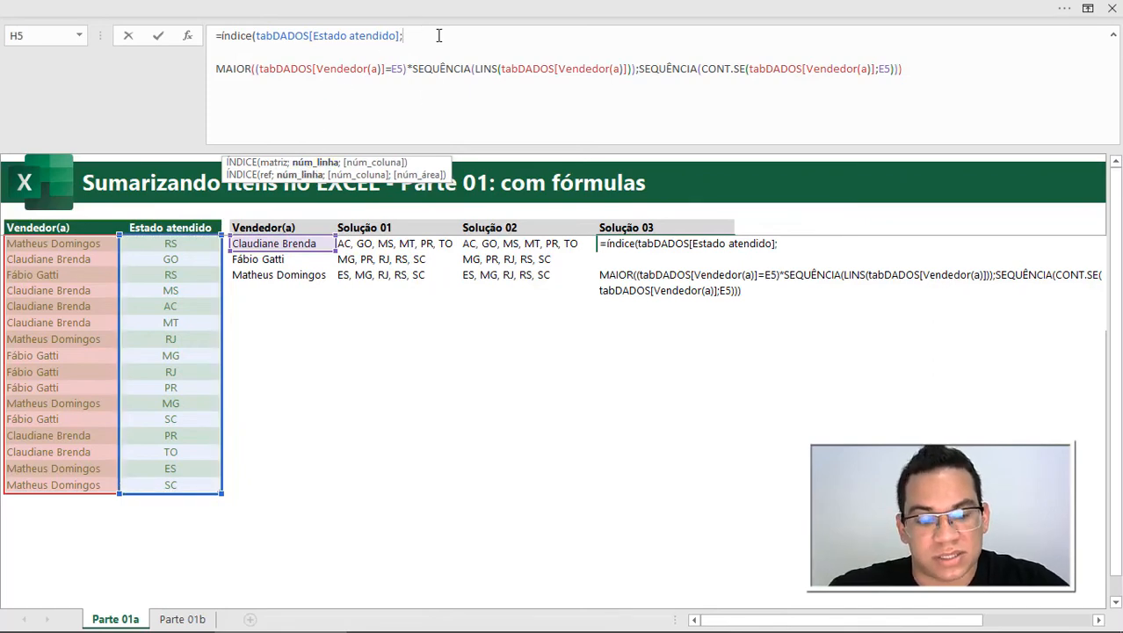
key(Delete)
key(Delete)
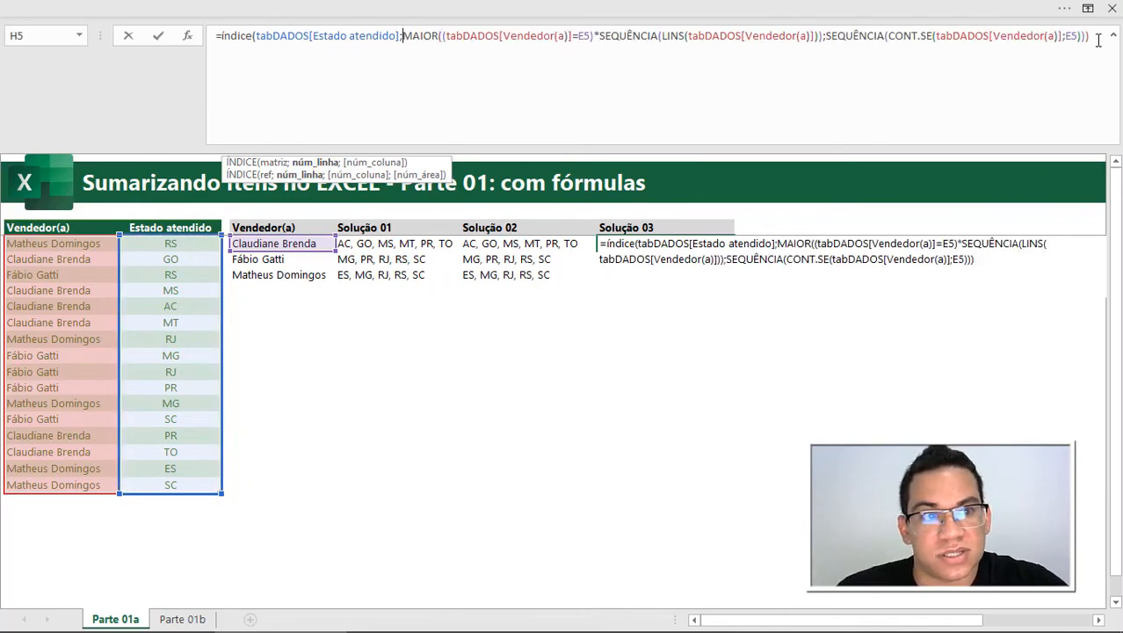
text())
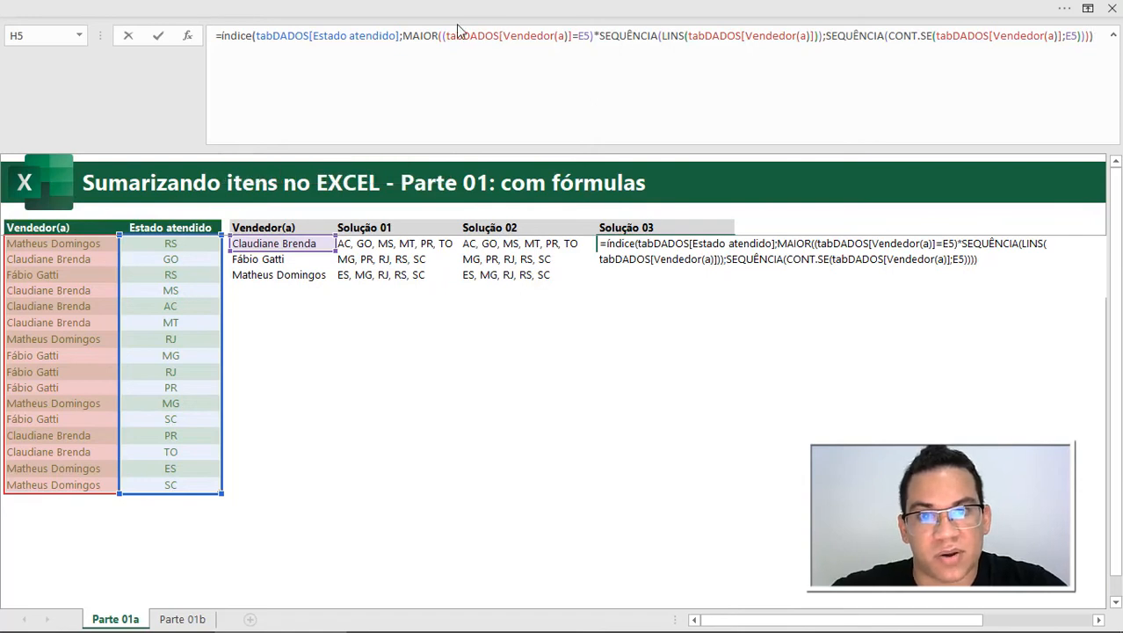
- Evaluate ÍNDICE's núm_linha argument in place to inspect the row positions, and restore the MAIOR expression
click(420, 35)
click(321, 164)
key(ctrl+c)
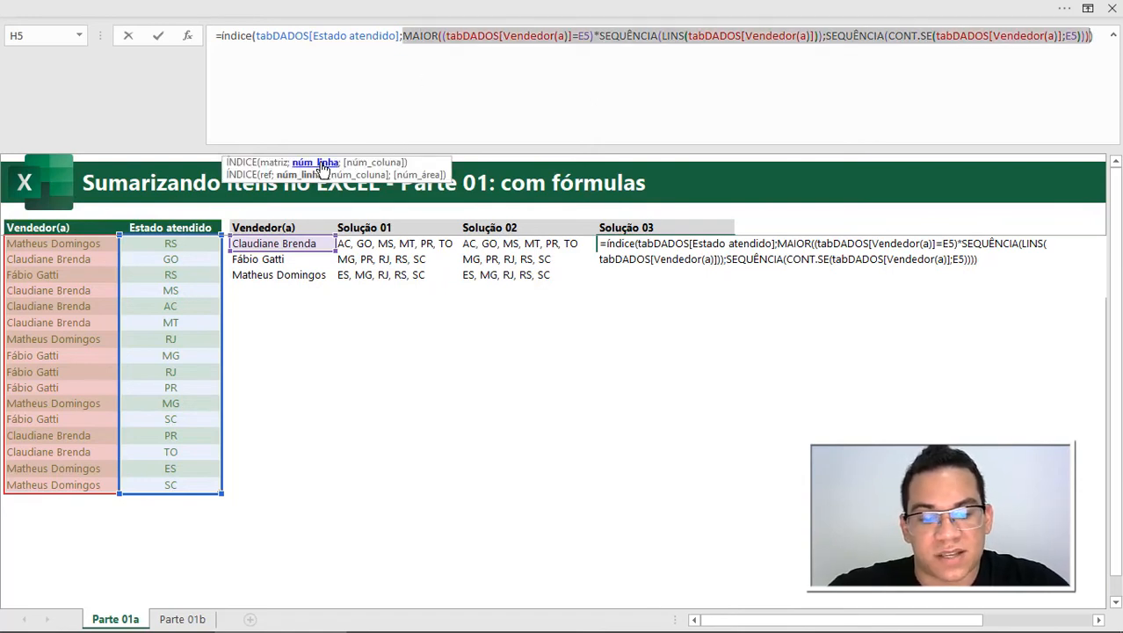
key(F9)
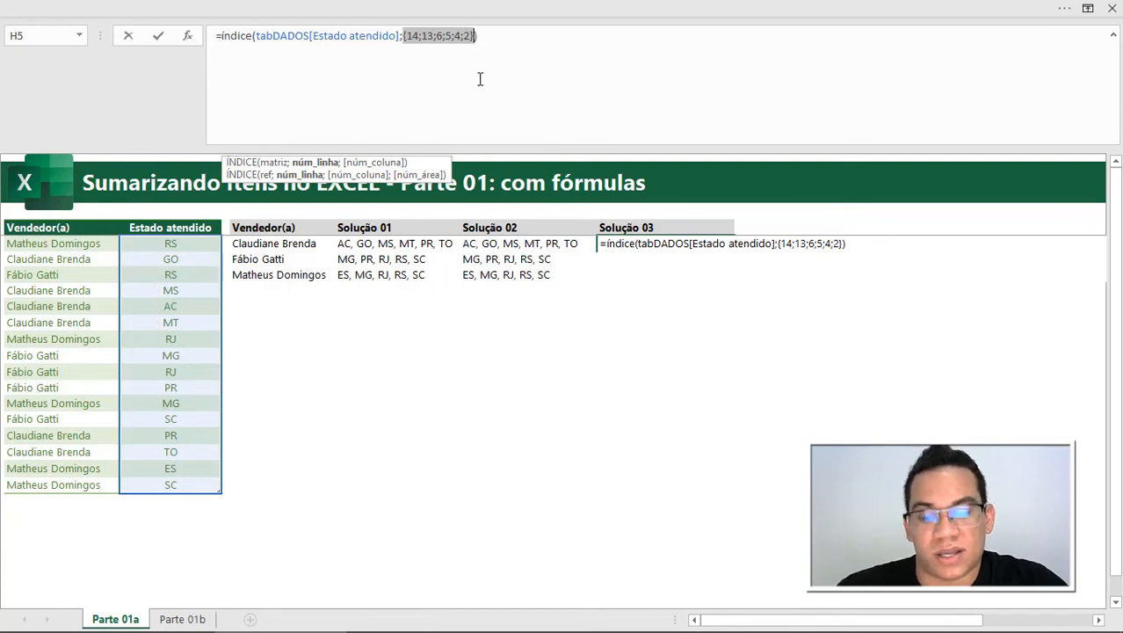
key(ctrl+v)
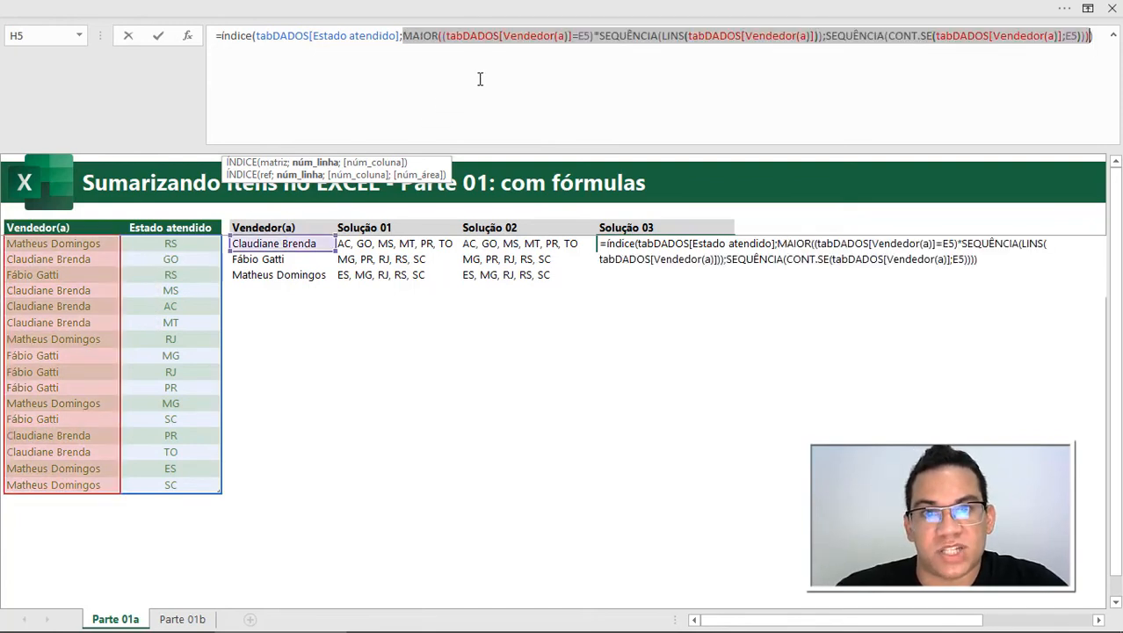
- Commit the ÍNDICE formula in H5 and inspect the states it spills down the Solução 03 column
click(1097, 37)
key(Return)
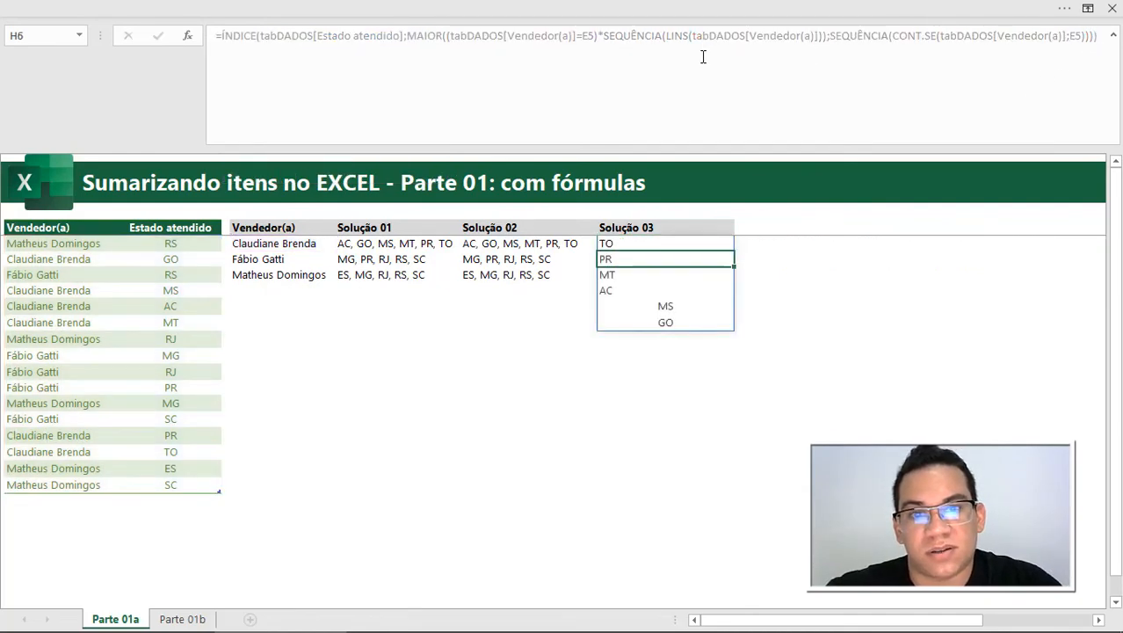
click(627, 246)
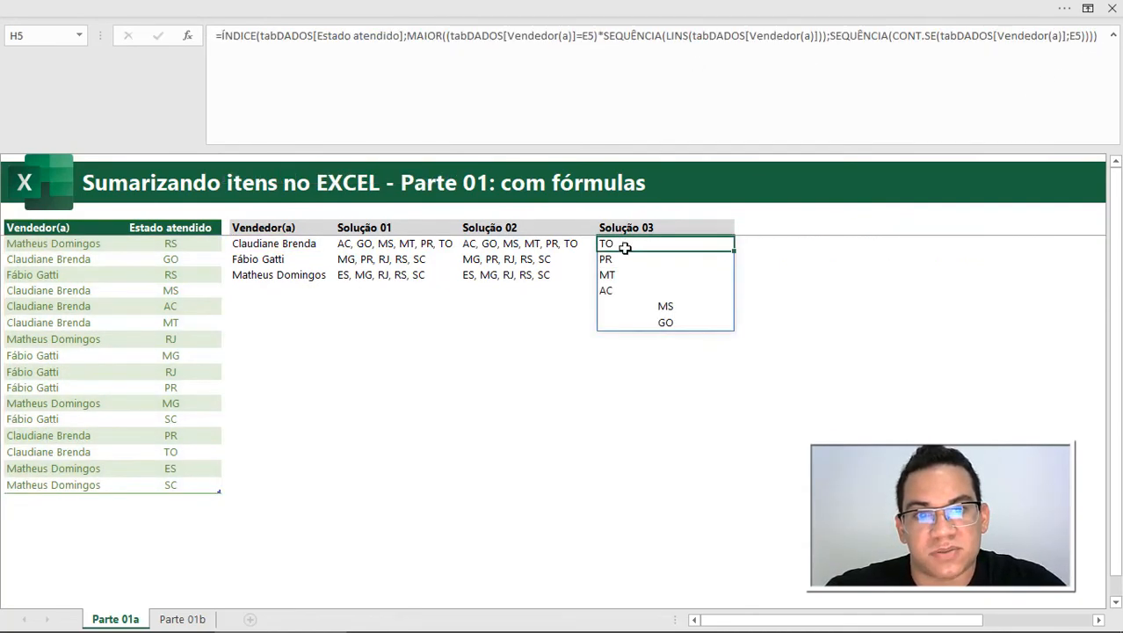
drag(624, 246, 622, 324)
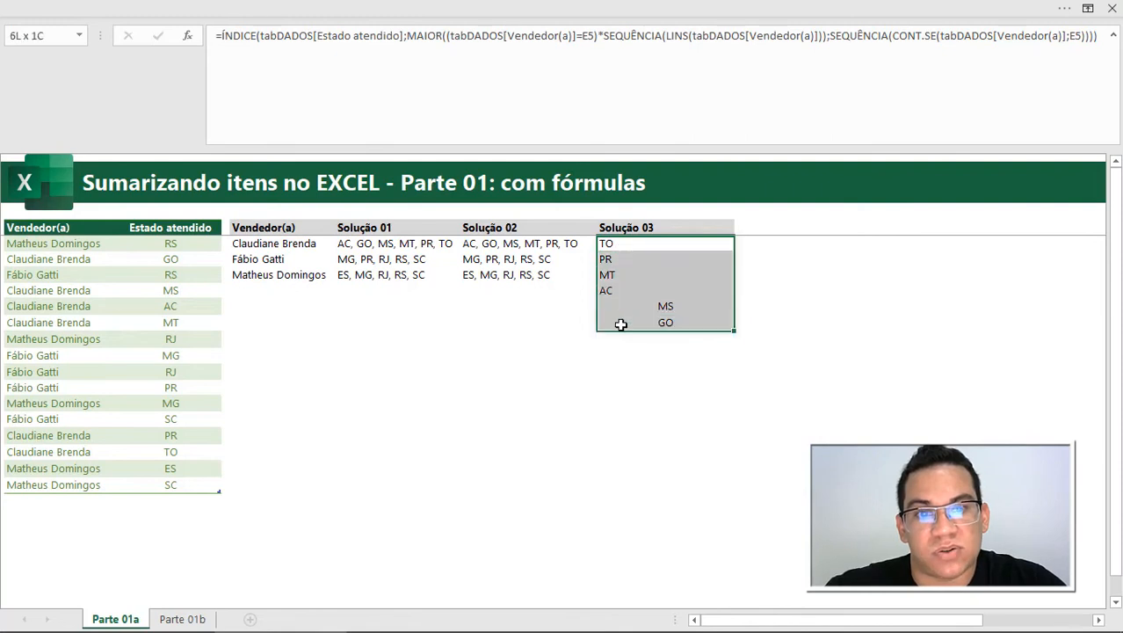
click(615, 245)
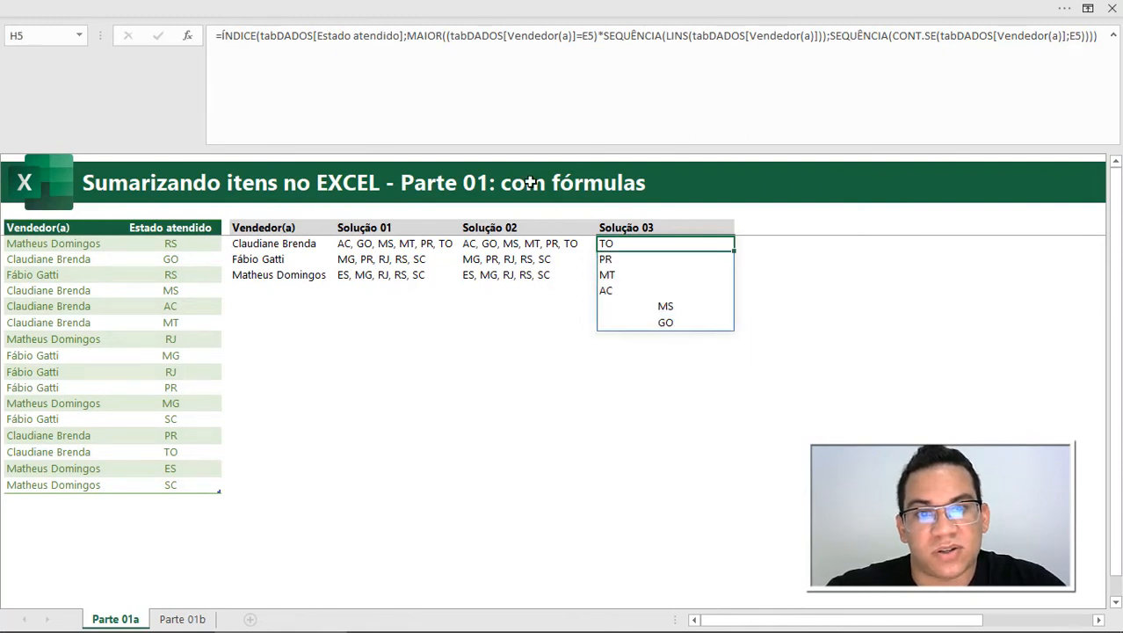
- Wrap the ÍNDICE formula in H5 in UNIRTEXTO with ", " as the delimiter and an empty ignorar_vazio argument
click(223, 37)
text(unirt)
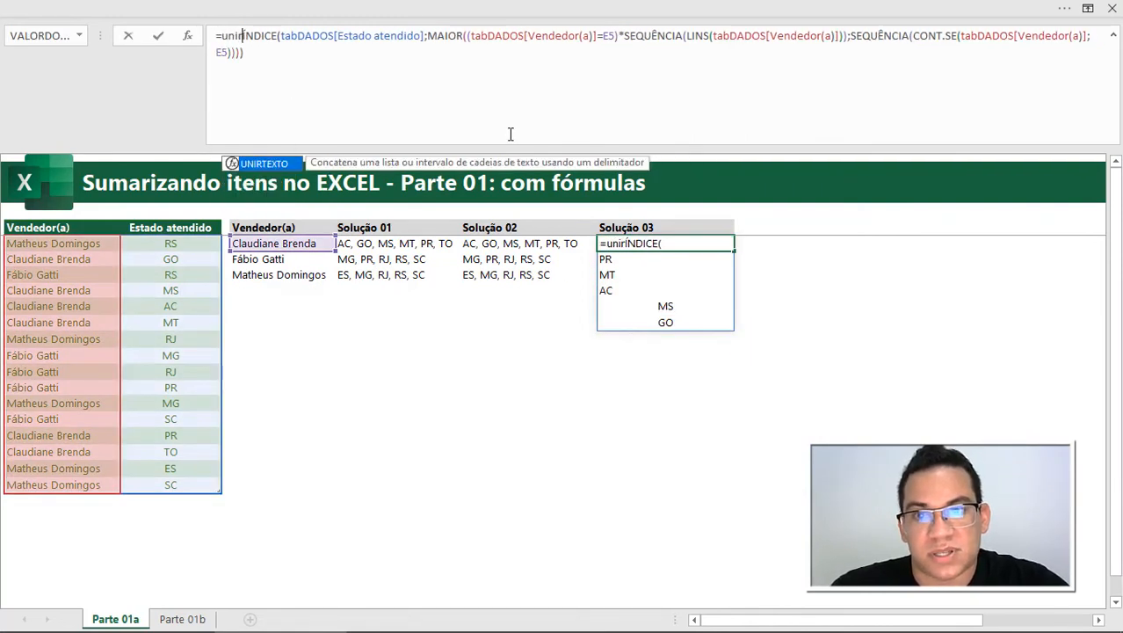
key(Tab)
text(")
text(, ")
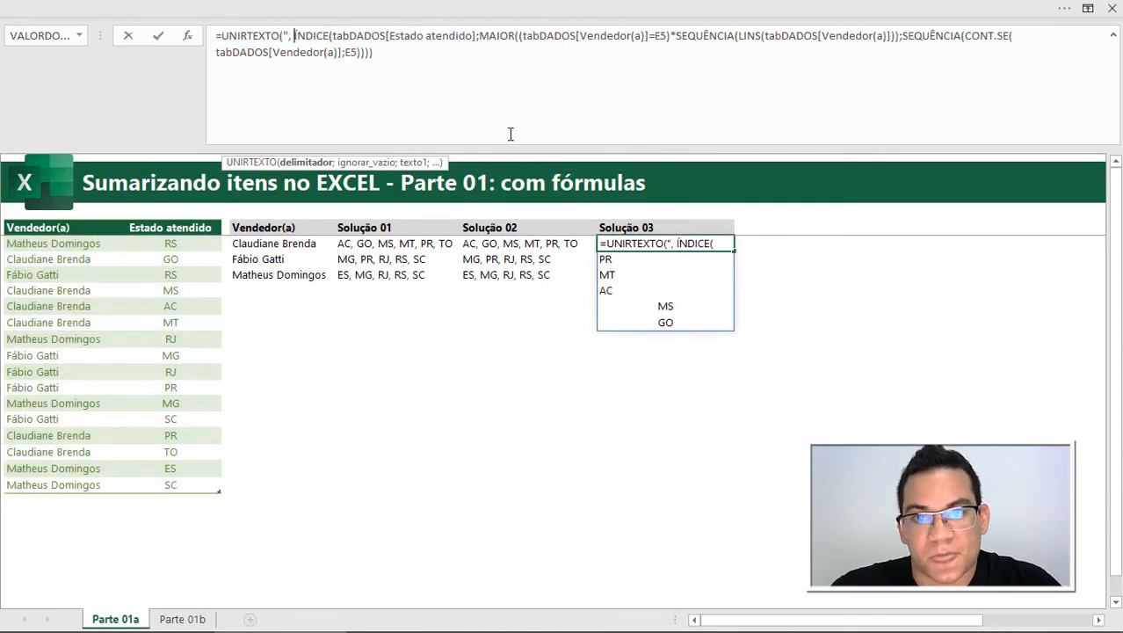
text(;)
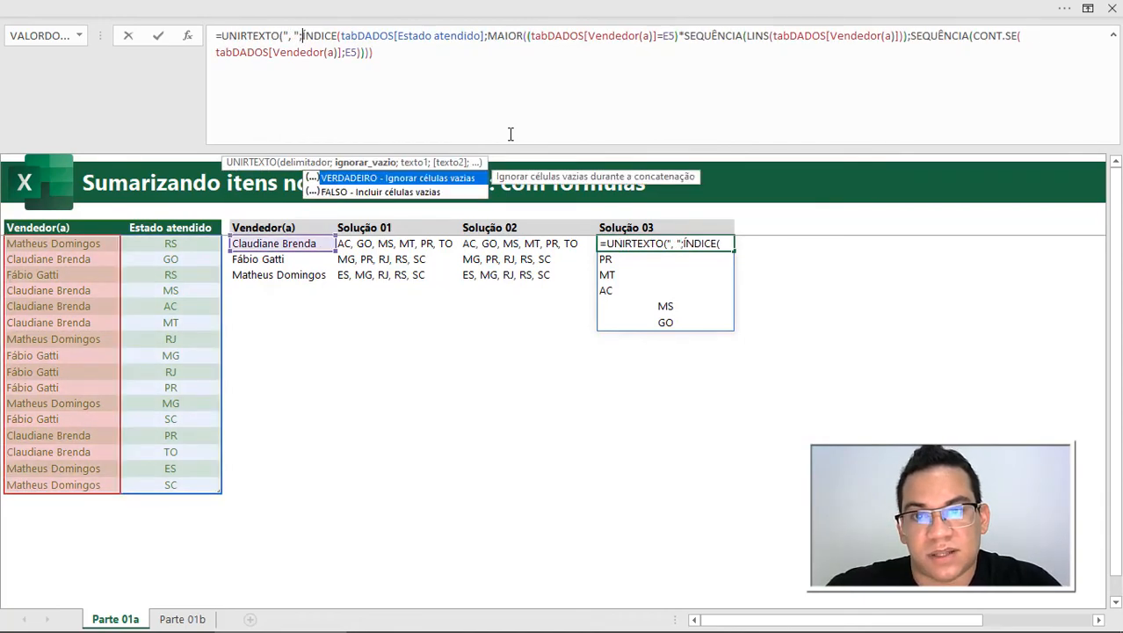
text(;)
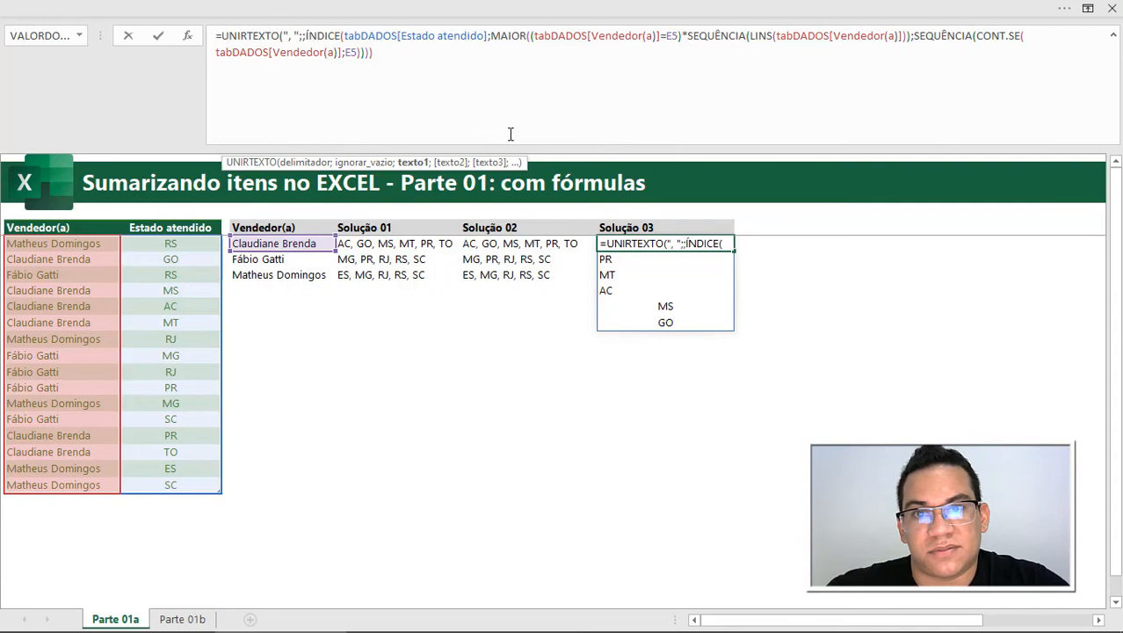
click(425, 59)
key(Return)
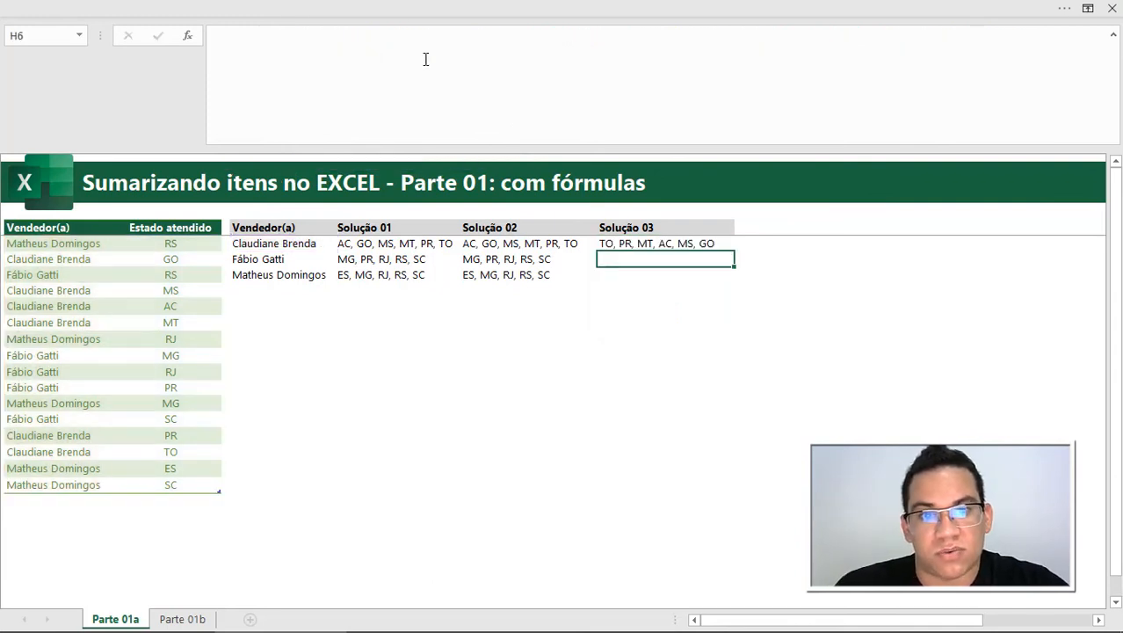
- Compare the order of the joined states in H5 with Solução 02 and with the Estado atendido source column
click(549, 245)
click(640, 243)
click(584, 244)
click(615, 243)
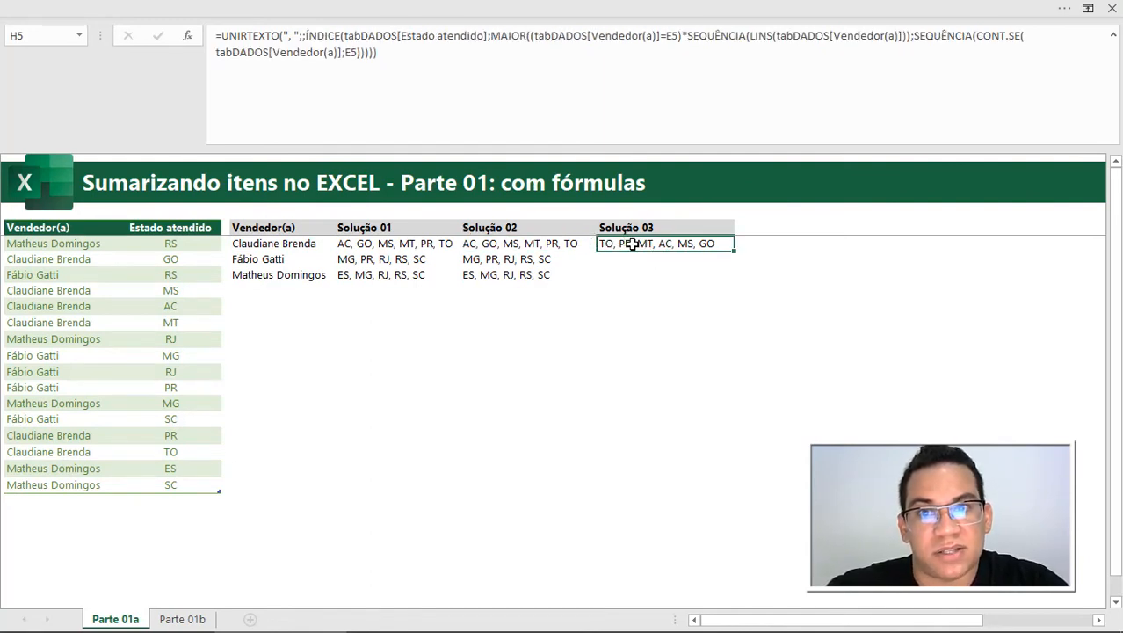
drag(189, 244, 182, 486)
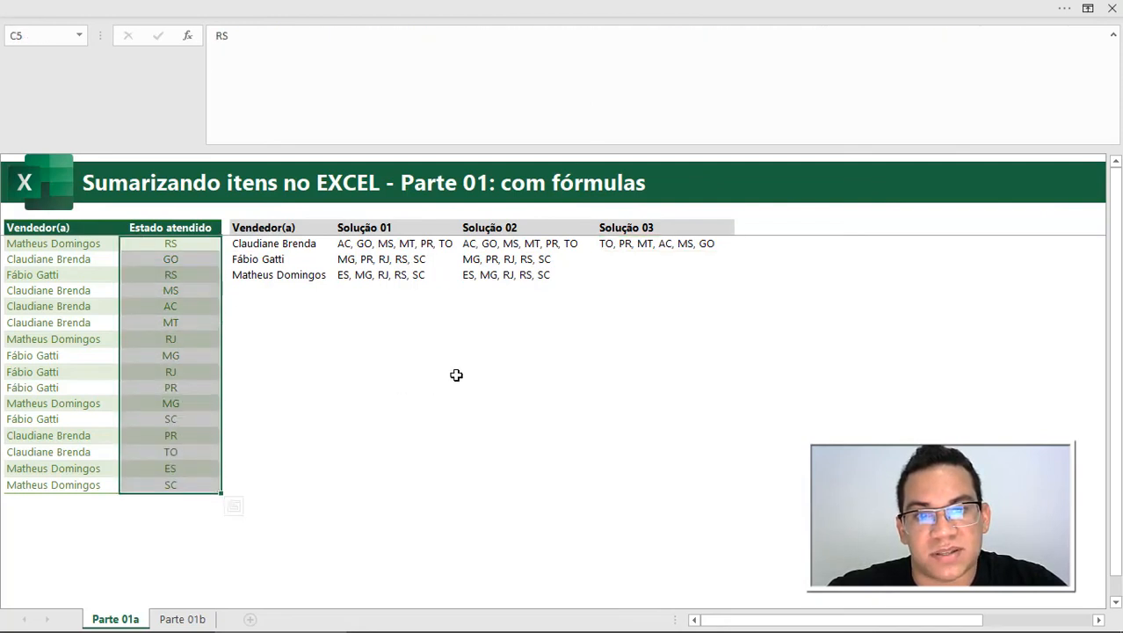
click(196, 259)
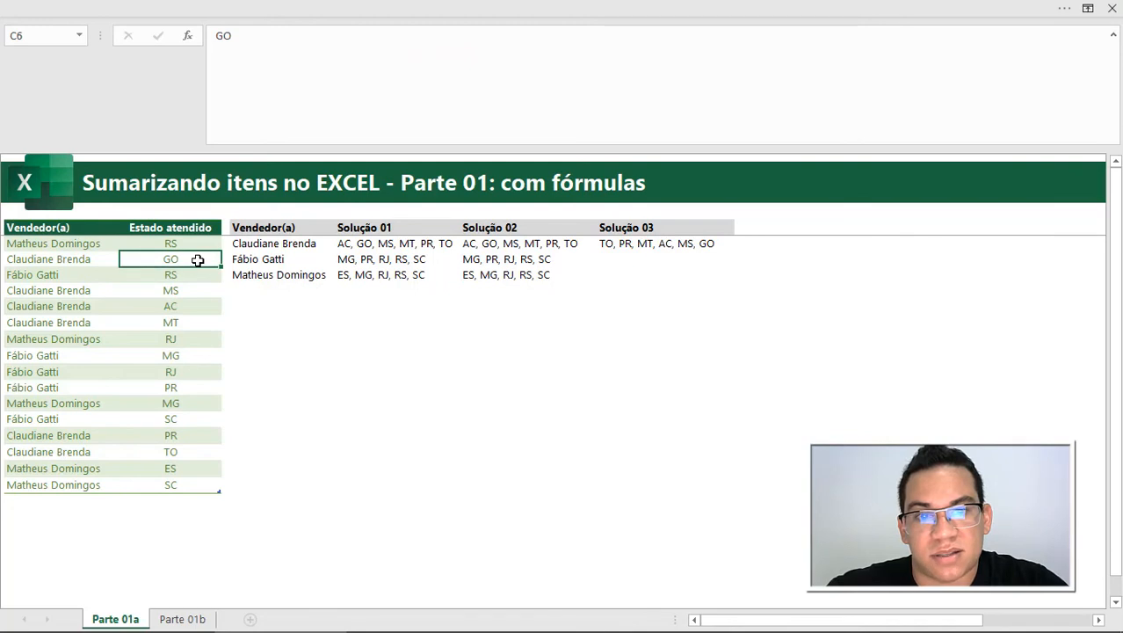
click(713, 245)
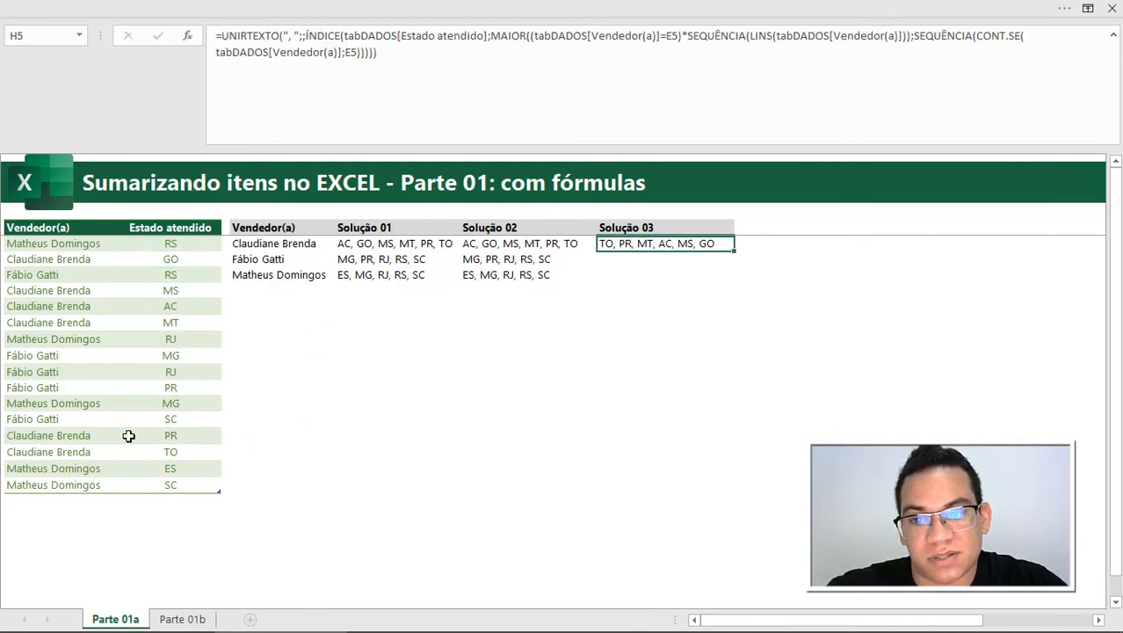
click(186, 454)
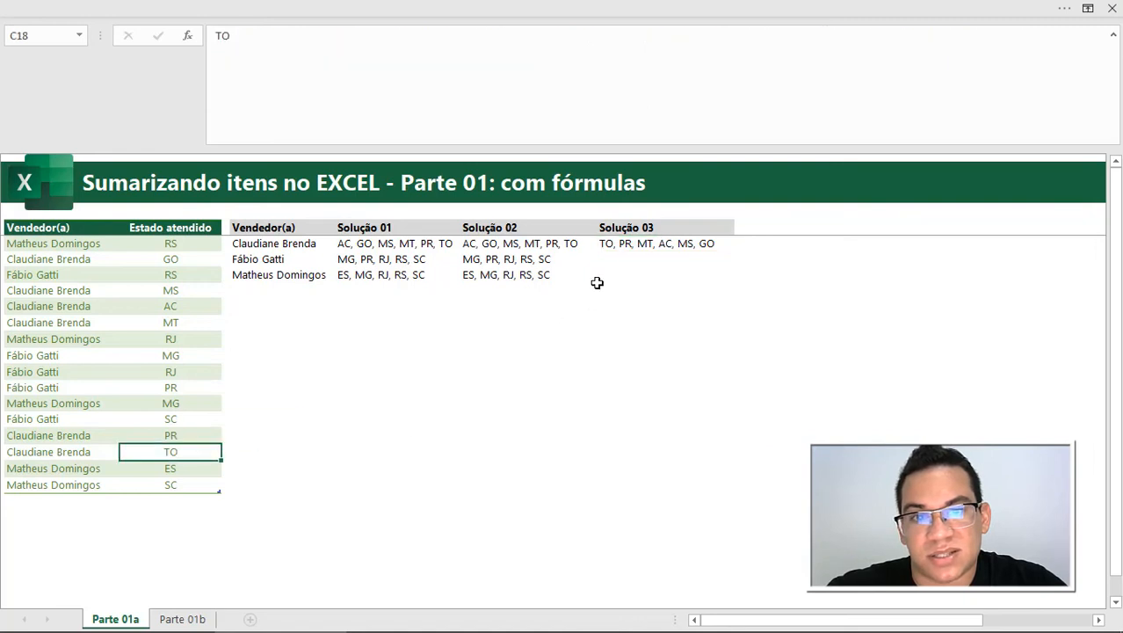
- Copy the UNIRTEXTO formula from H5 down to the other two sellers in H6:H7
click(612, 245)
drag(663, 251, 661, 271)
key(ctrl+d)
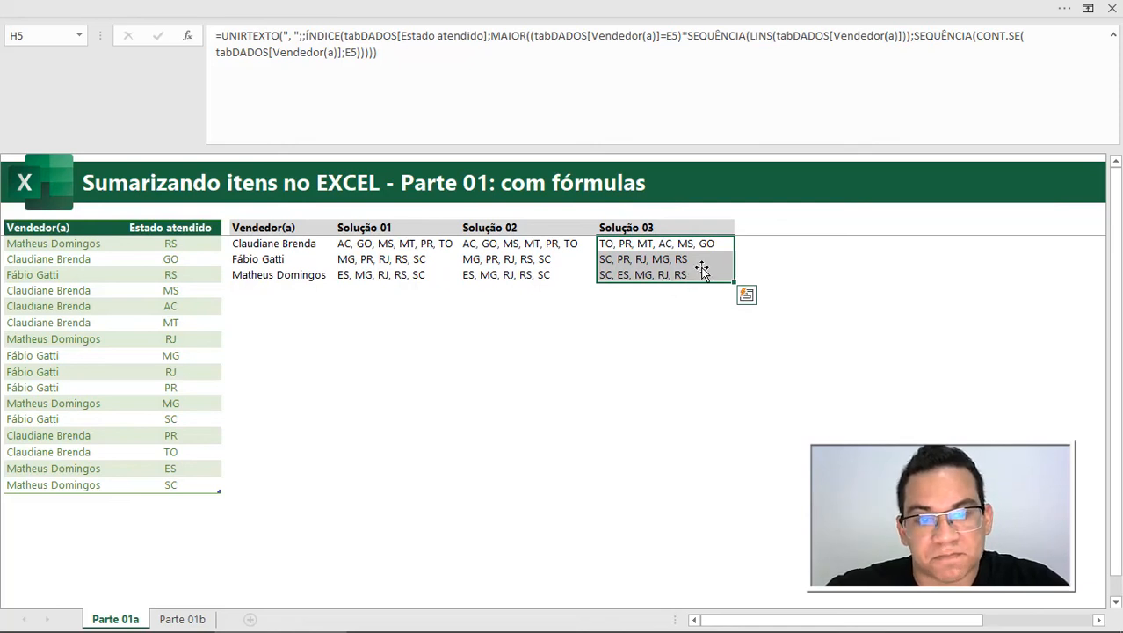
- Wrap the ÍNDICE part of the H5 formula in CLASSIFICAR so the joined states are sorted
click(563, 242)
click(646, 244)
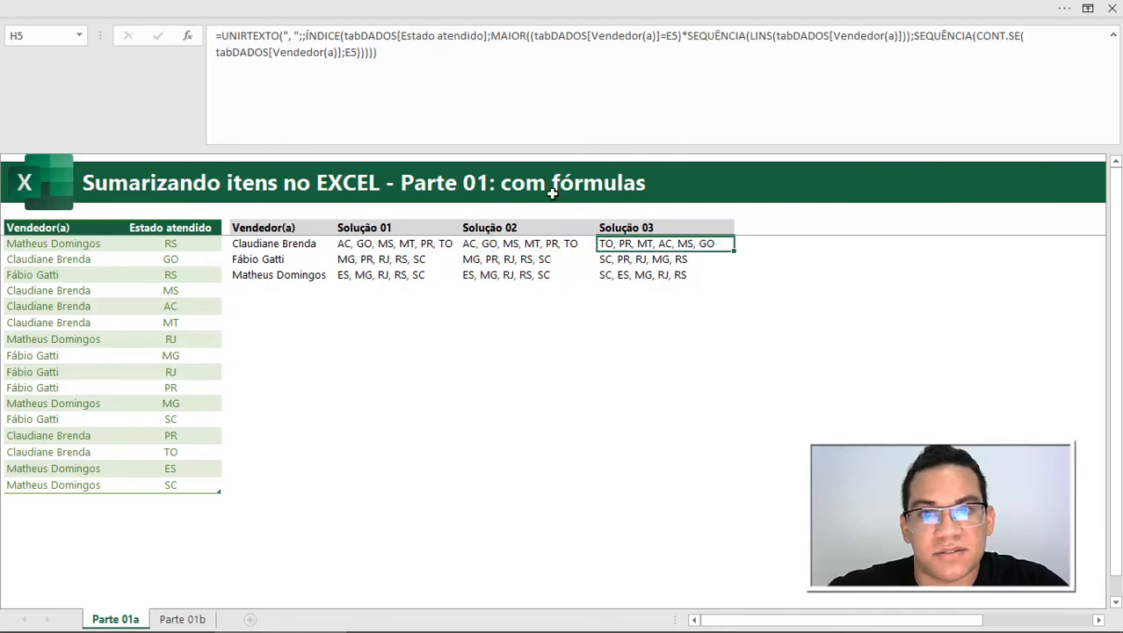
click(306, 35)
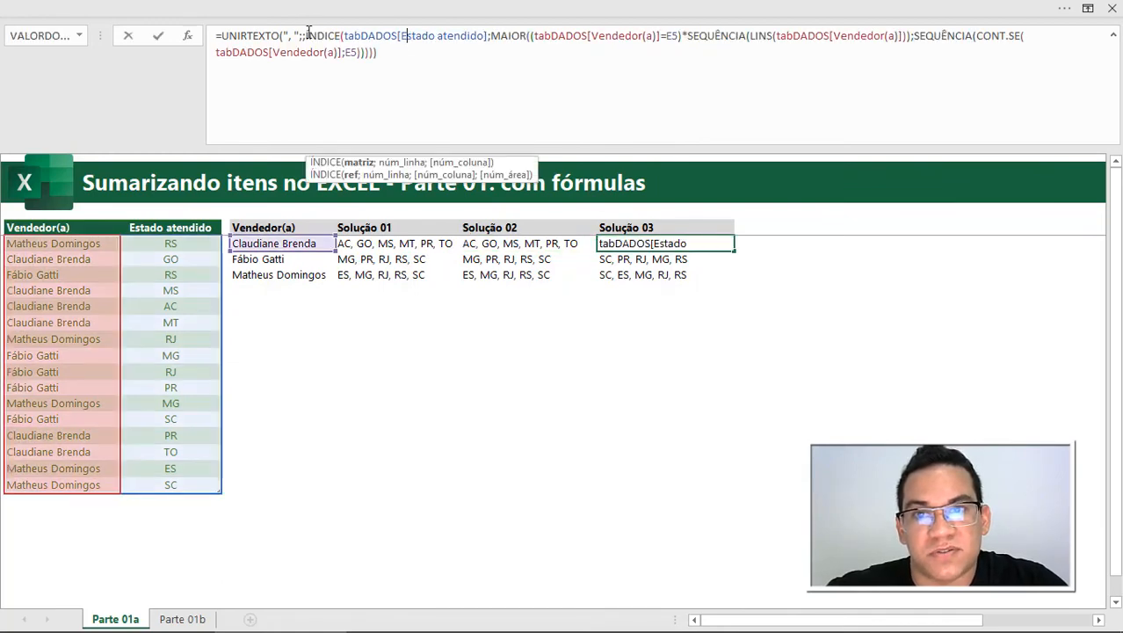
click(307, 35)
text(cla)
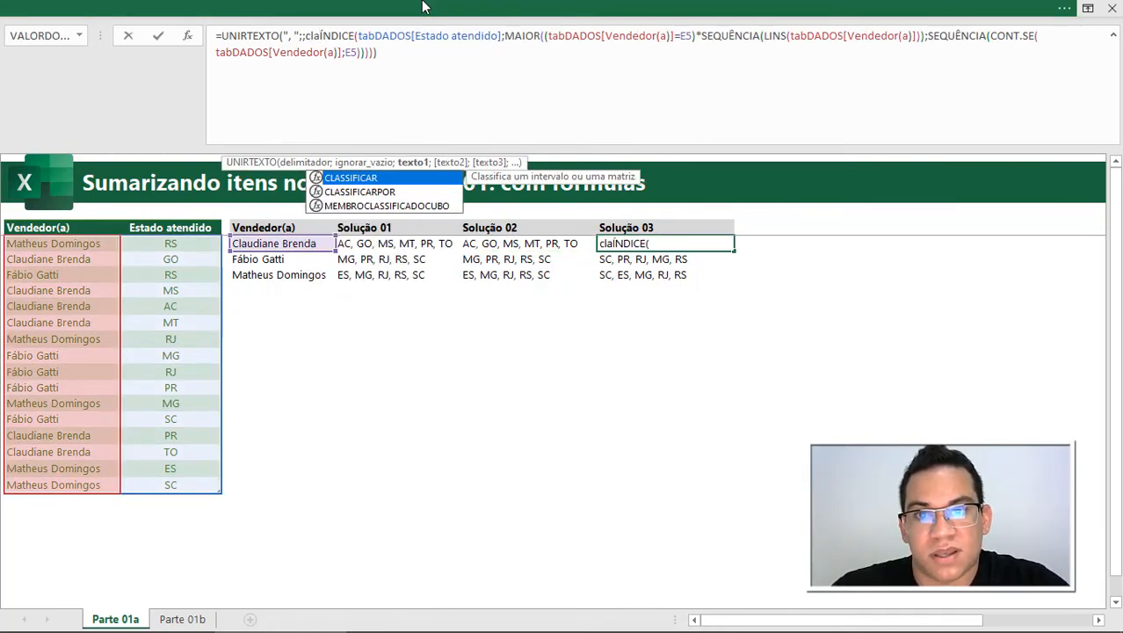
key(Tab)
click(444, 51)
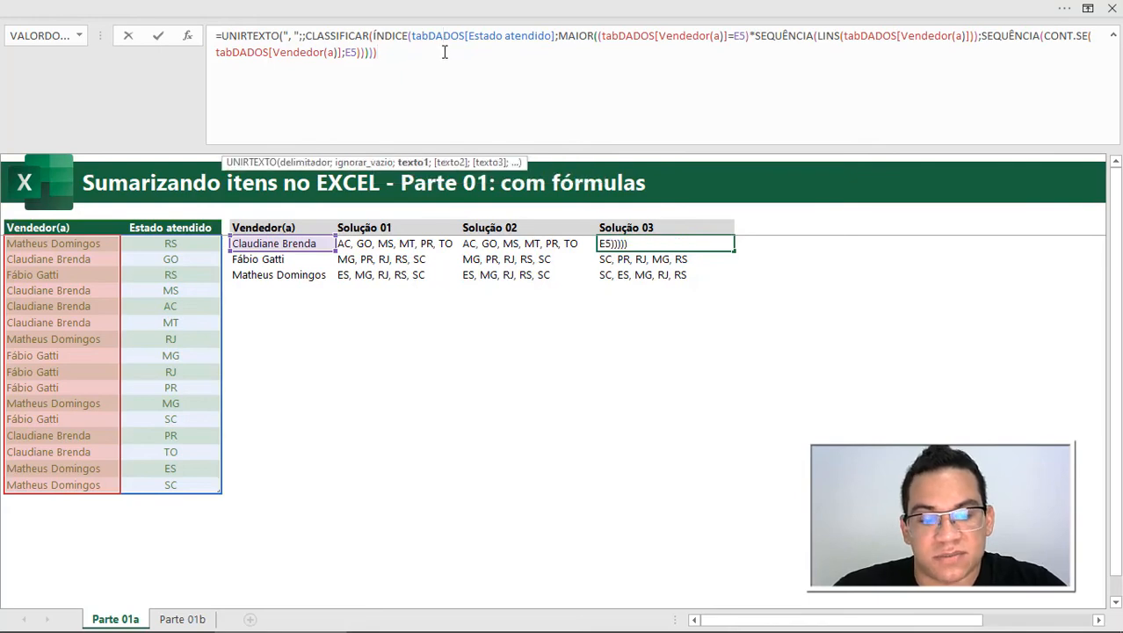
text())
key(Return)
- Copy the CLASSIFICAR version of the formula from H5 into H6 and H7, and shrink the formula bar to about two lines
key(ctrl+d)
key(Down)
key(ctrl+d)
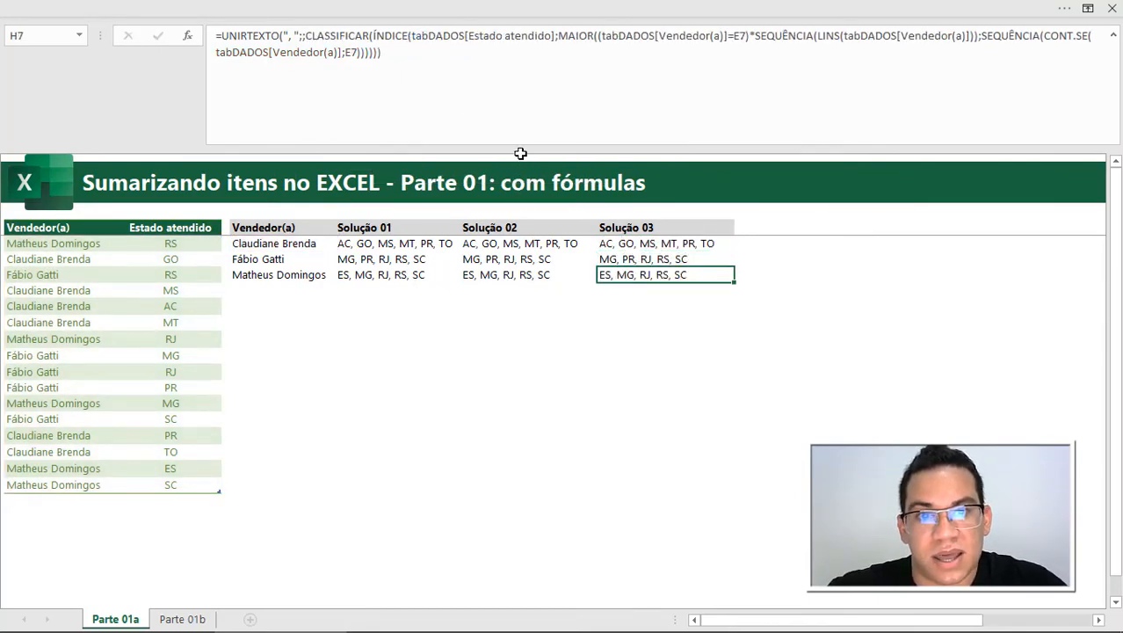
drag(520, 151, 521, 82)
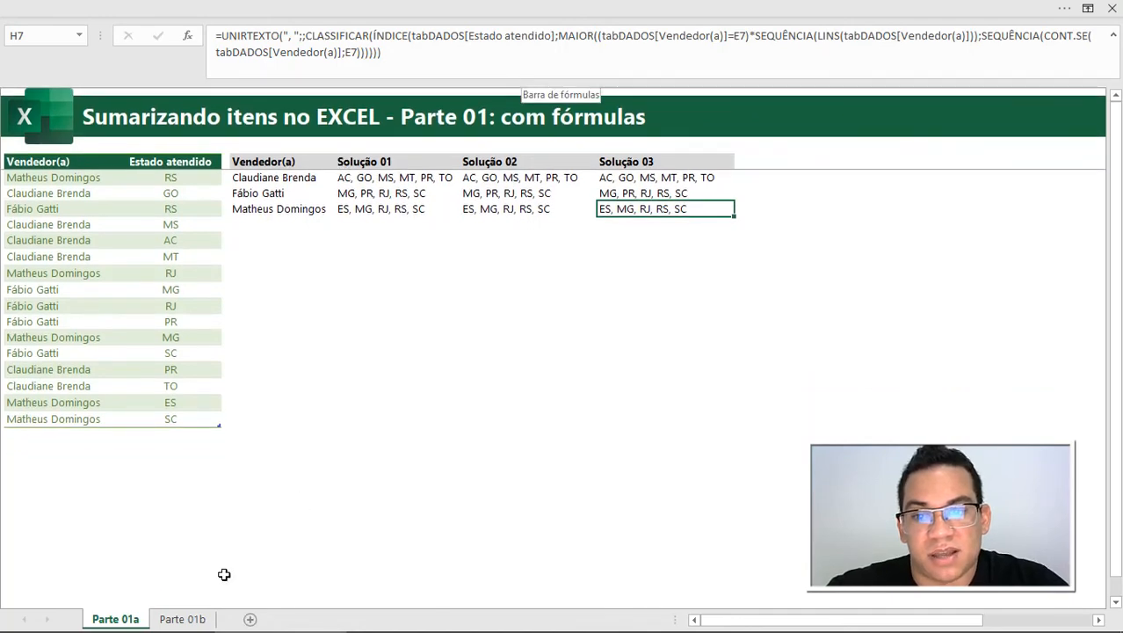
- On the Parte 01b sheet, enter =ÚNICO(BRASILEIRAO[Campeão]) in F5 and compare the spilled list with the source column
click(181, 619)
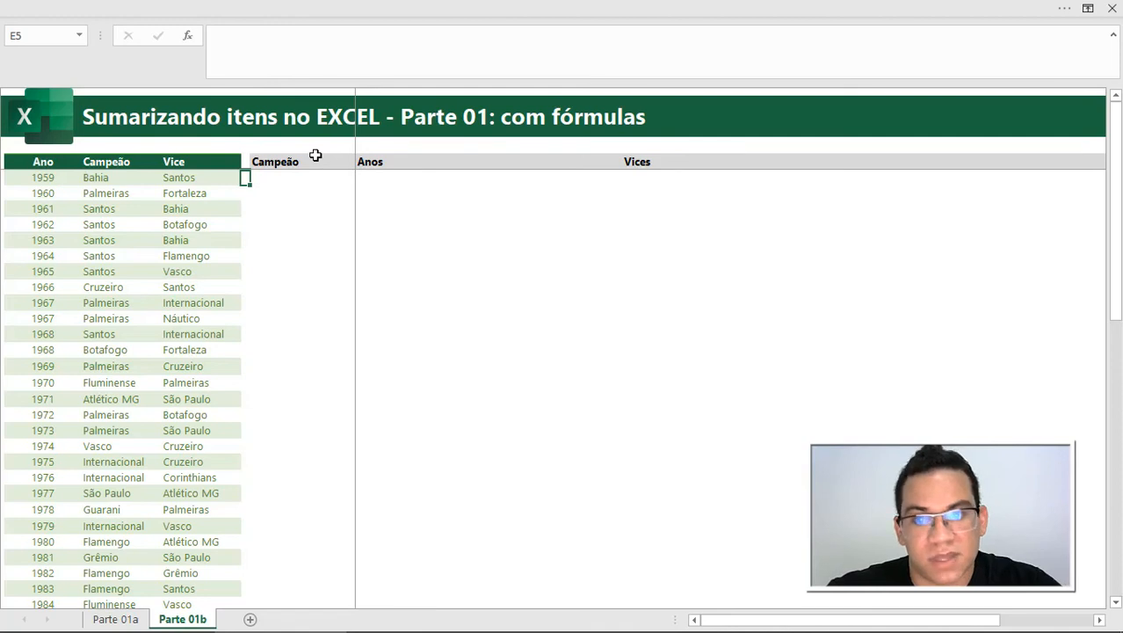
key(Right)
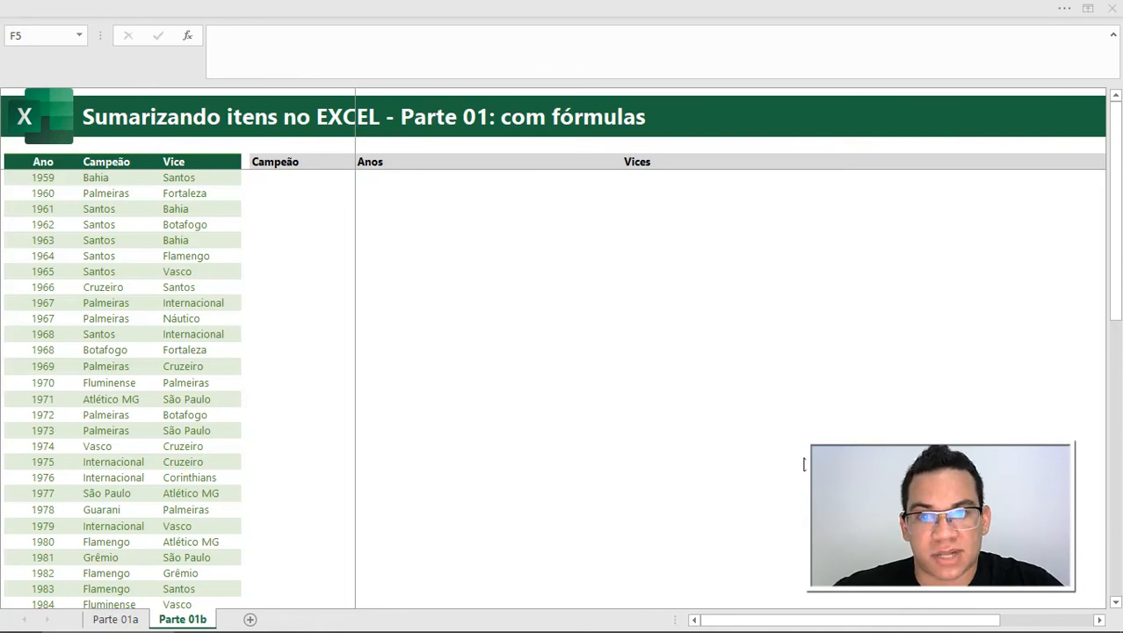
click(320, 179)
text(=)
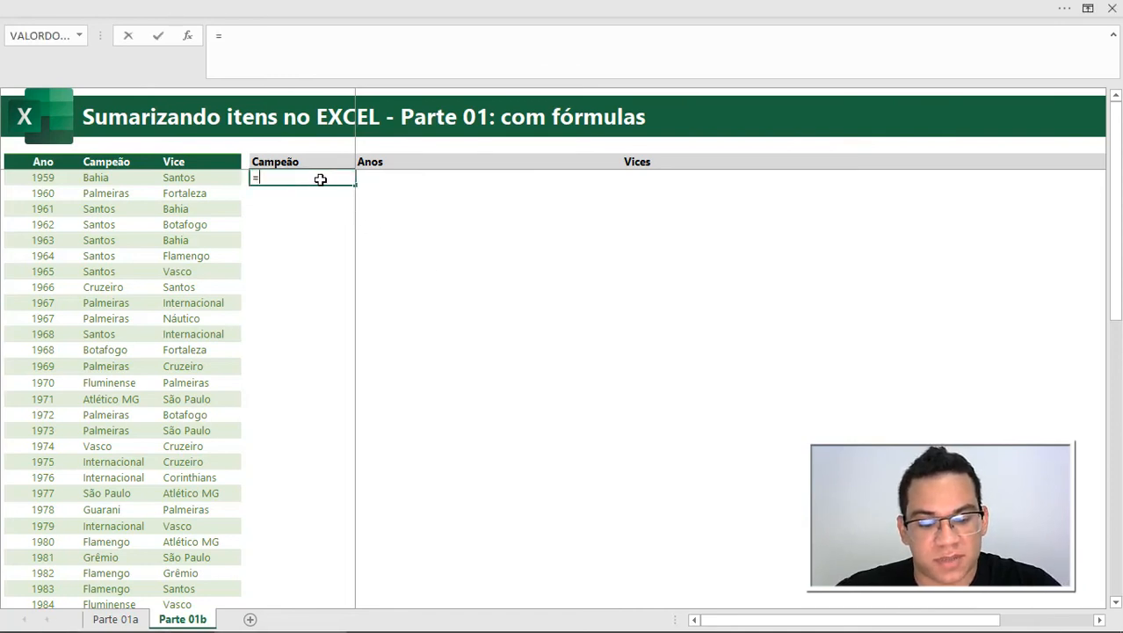
text(ún)
key(Tab)
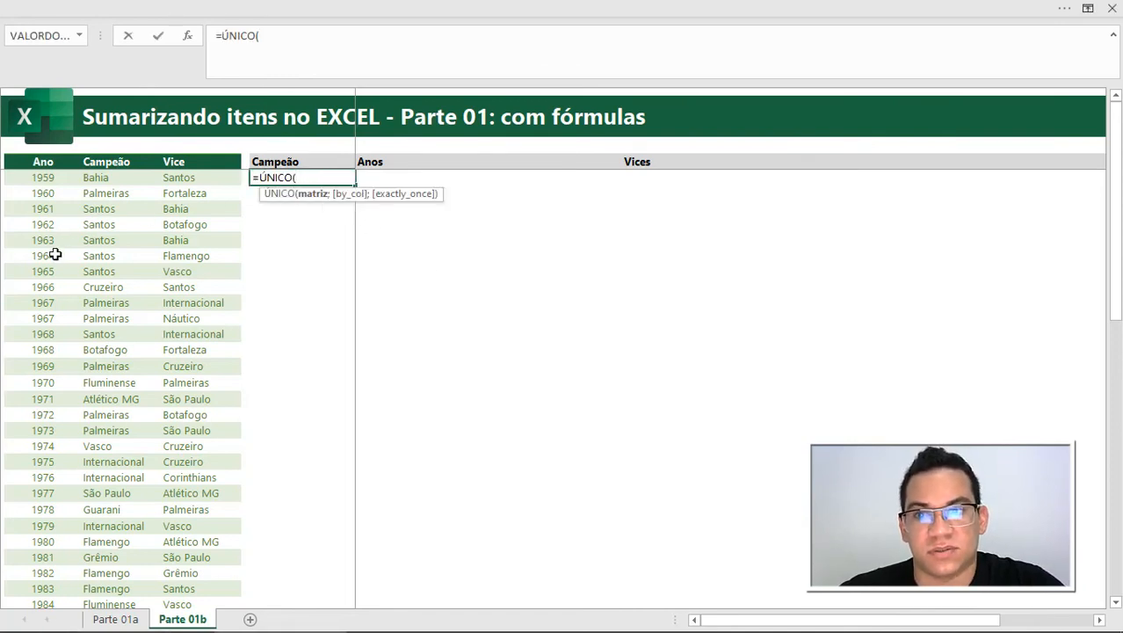
key(ctrl+space)
key(Return)
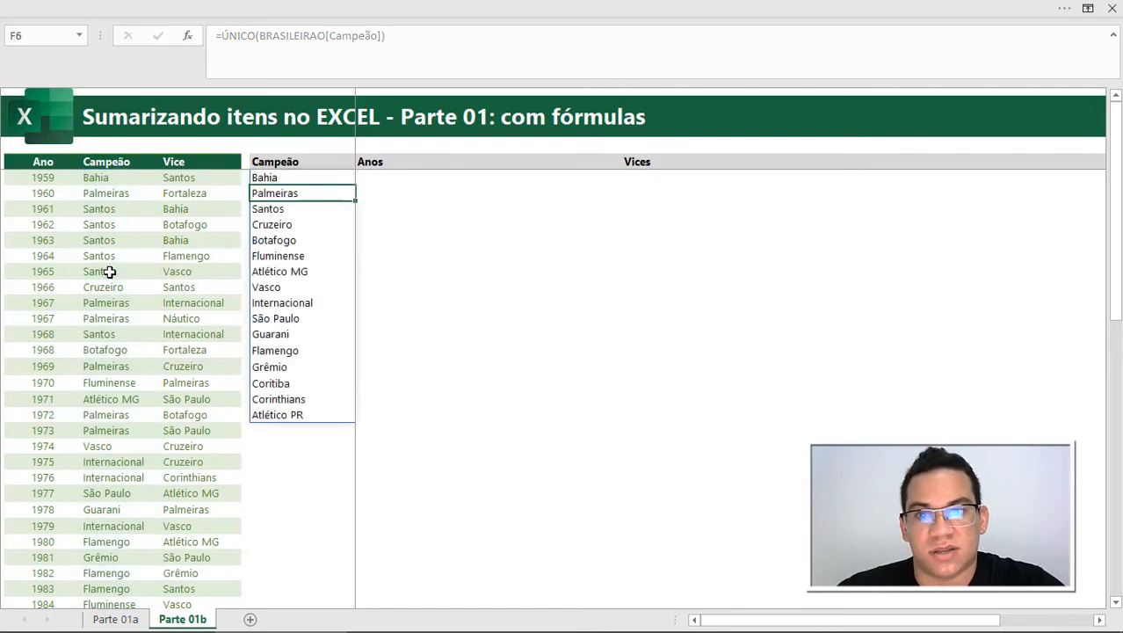
drag(301, 177, 303, 406)
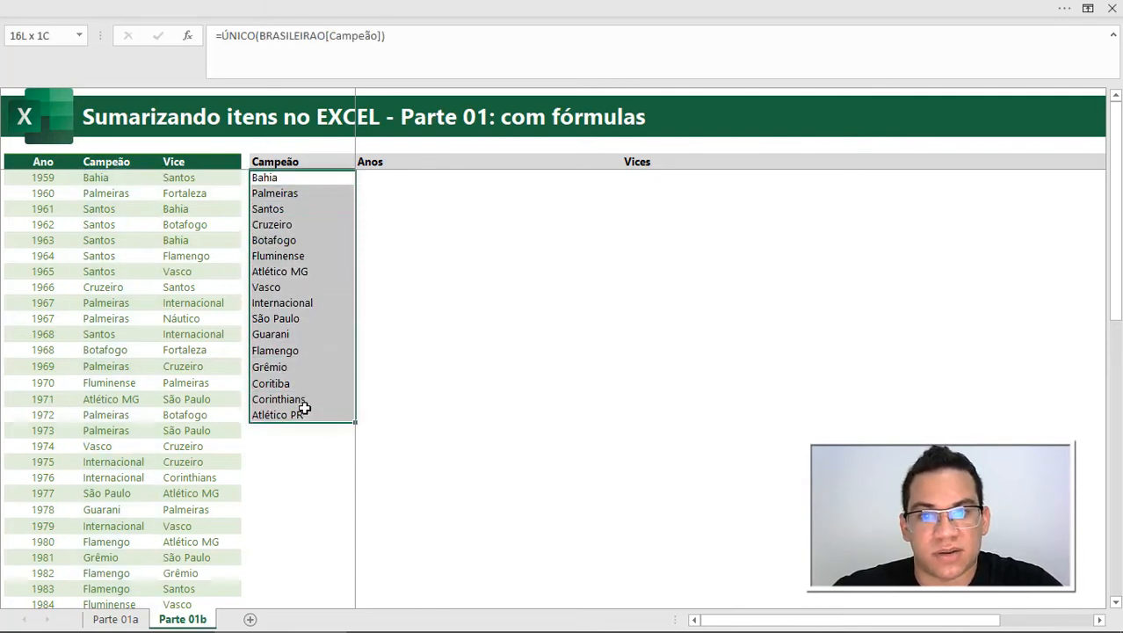
click(110, 241)
key(ctrl+space)
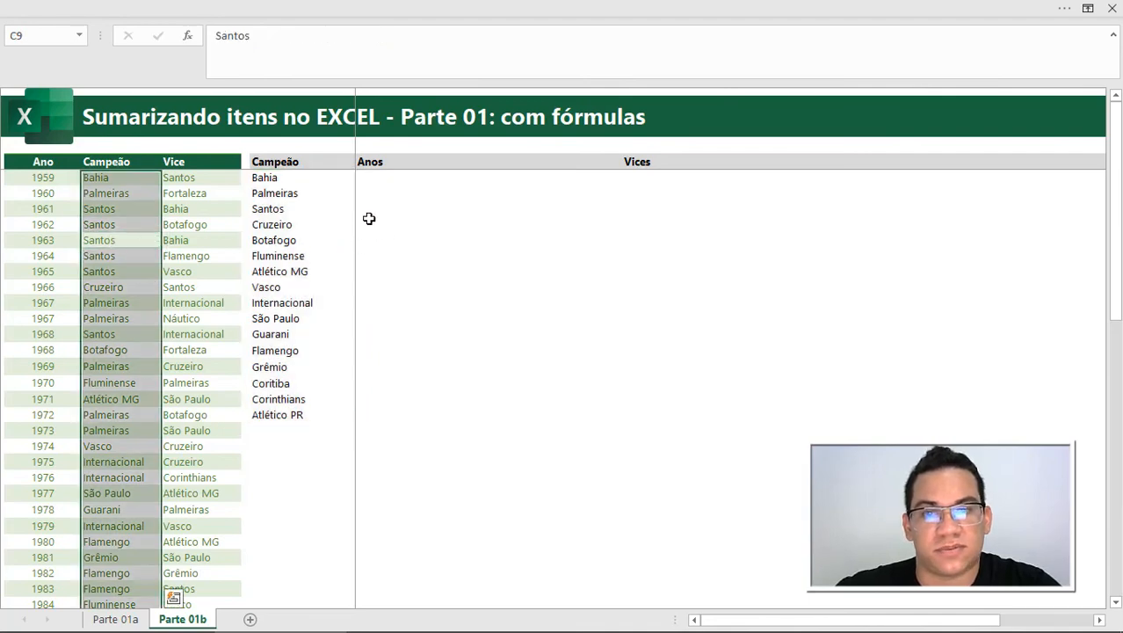
- Sort the champions list by wrapping the ÚNICO formula in F5 in CLASSIFICAR
click(278, 179)
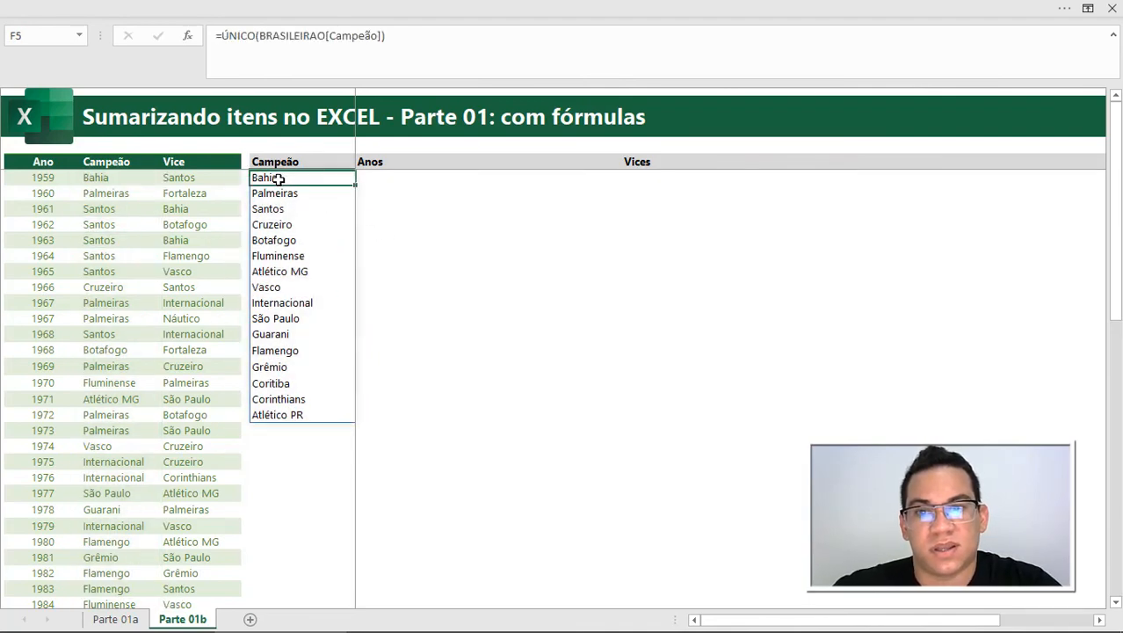
click(221, 41)
text(cla)
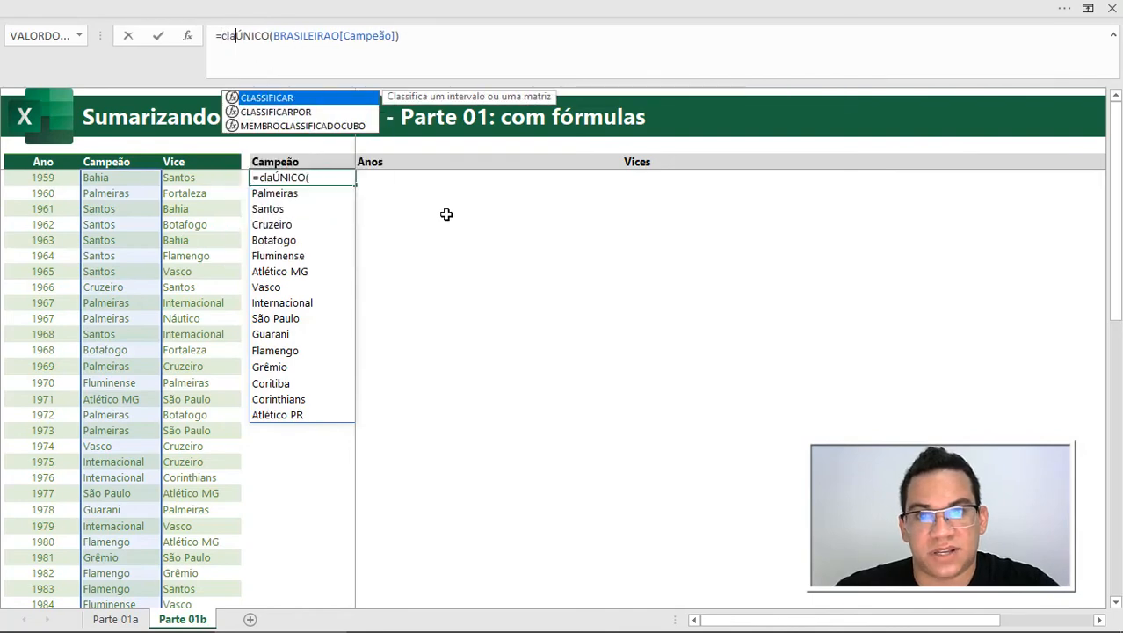
key(Tab)
click(474, 36)
text())
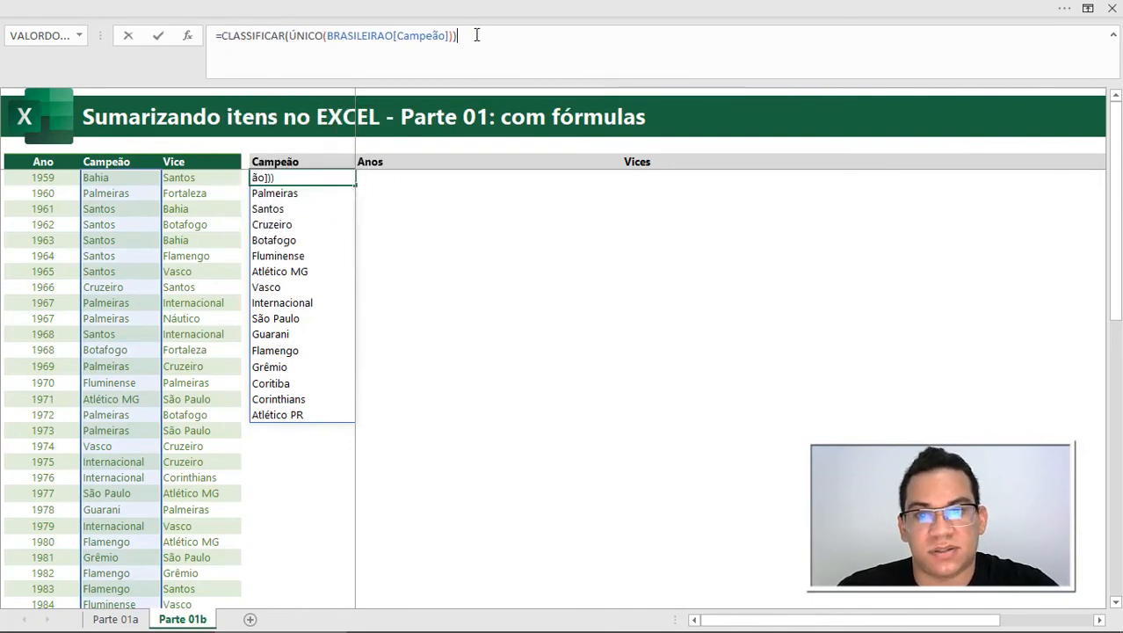
key(Return)
click(334, 178)
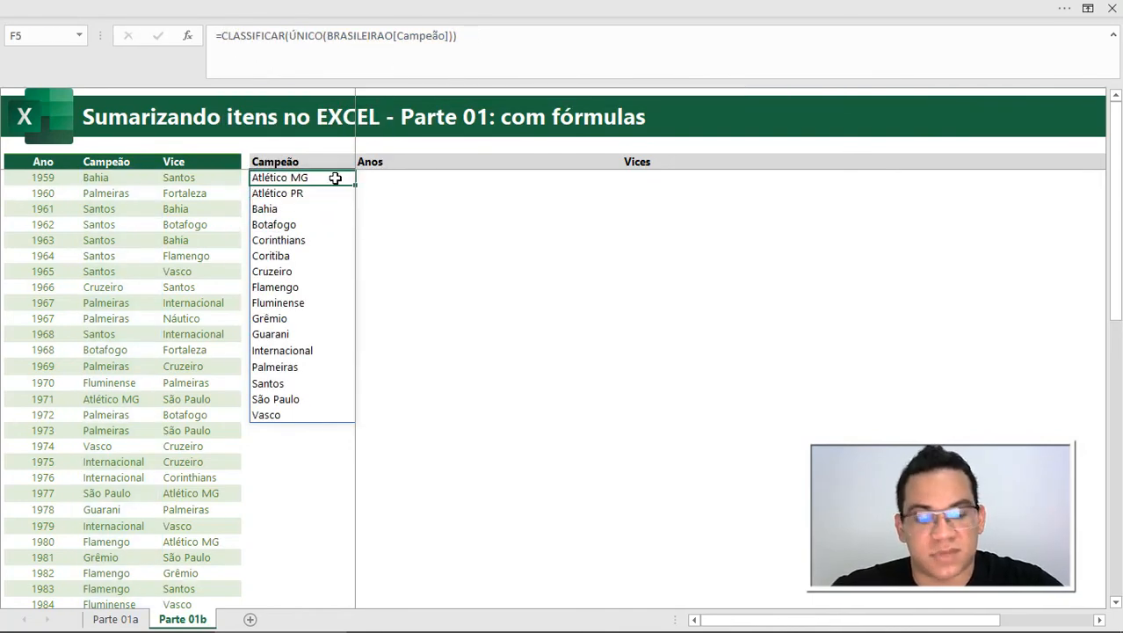
- Build =FILTRO(BRASILEIRAO[Ano];BRASILEIRAO[Campeão]=F5) in G5, evaluate it in place, and restore the expression
key(Right)
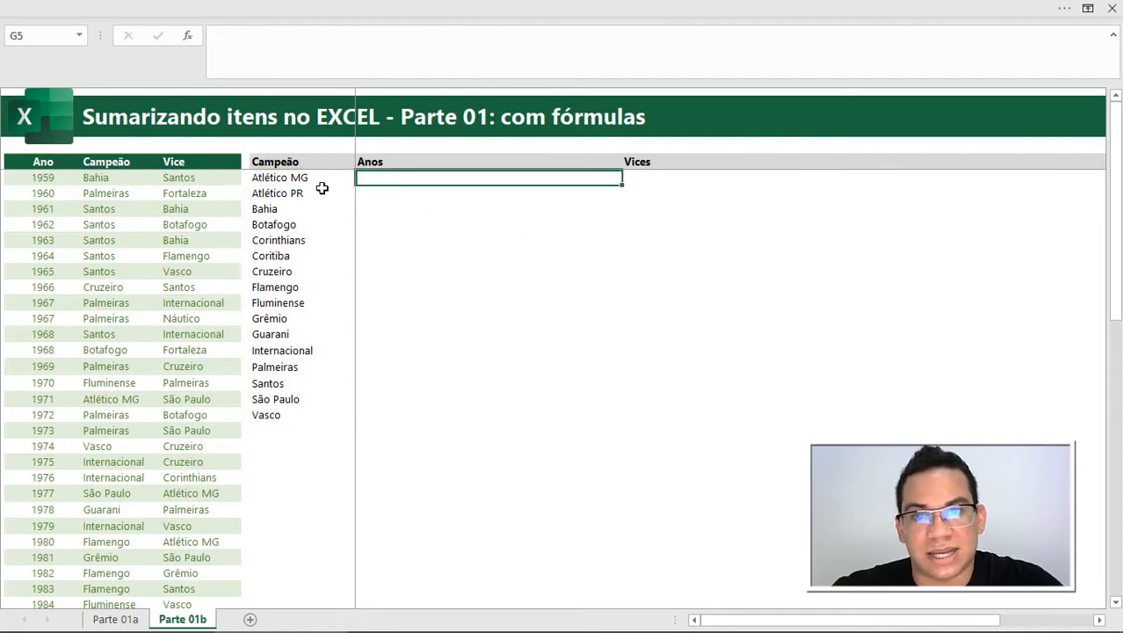
text(=)
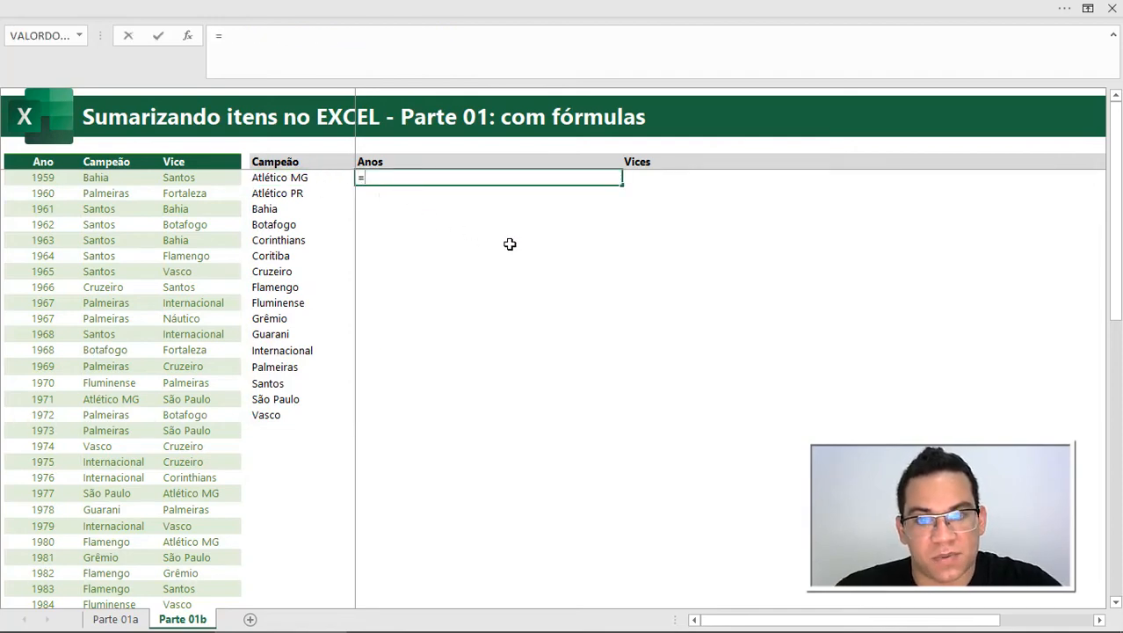
text(filtr)
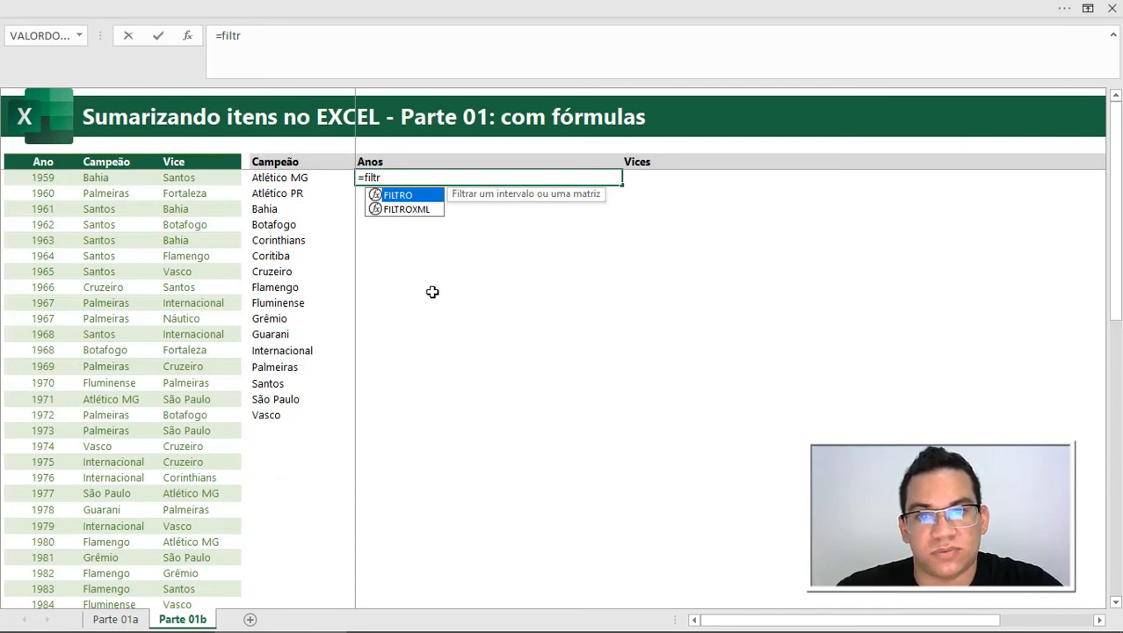
key(Tab)
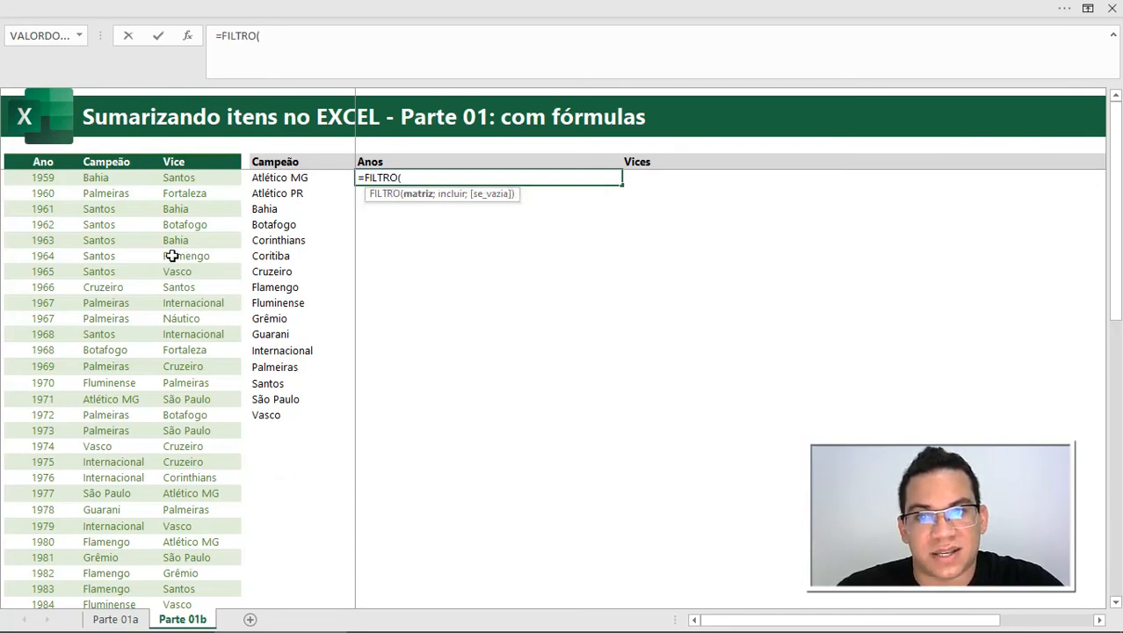
click(60, 256)
key(ctrl+space)
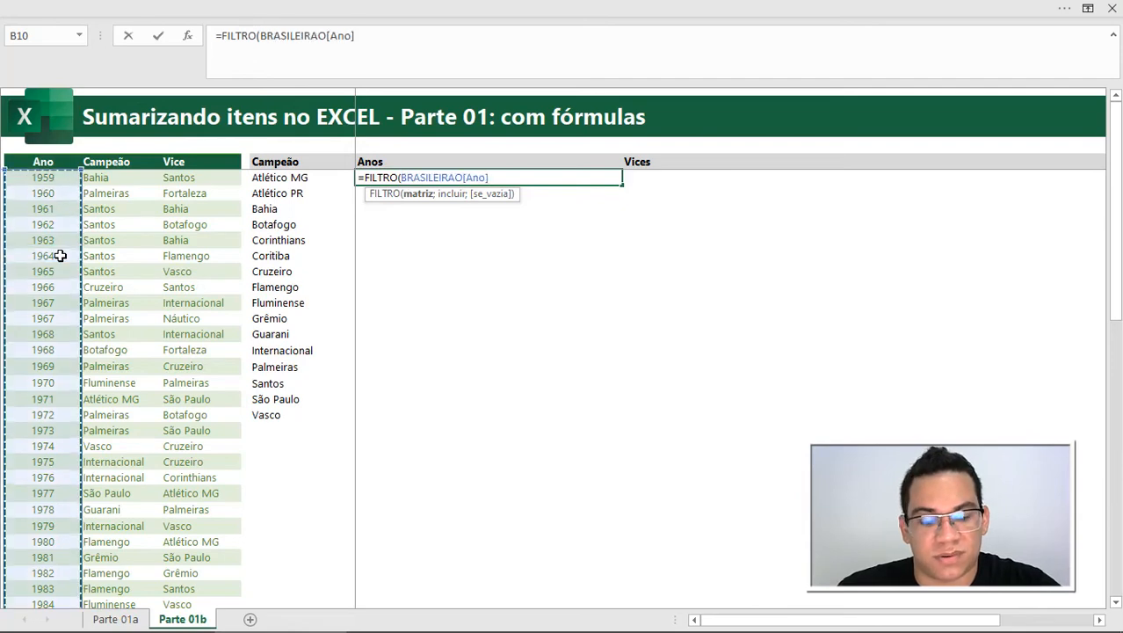
text(;)
click(103, 284)
key(ctrl+space)
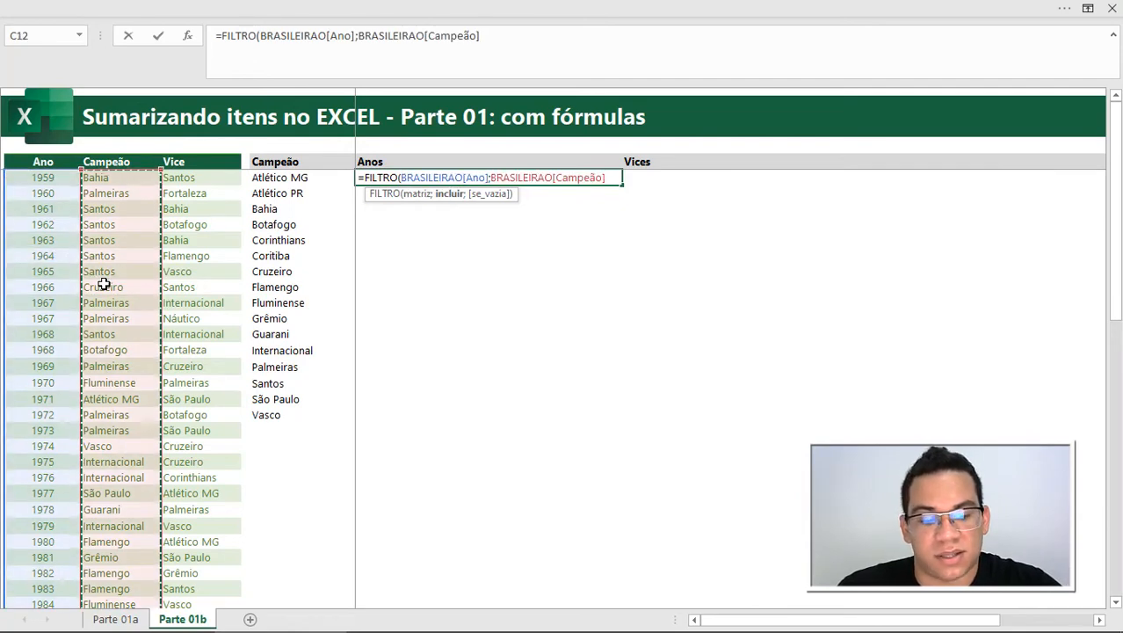
text(=)
click(281, 179)
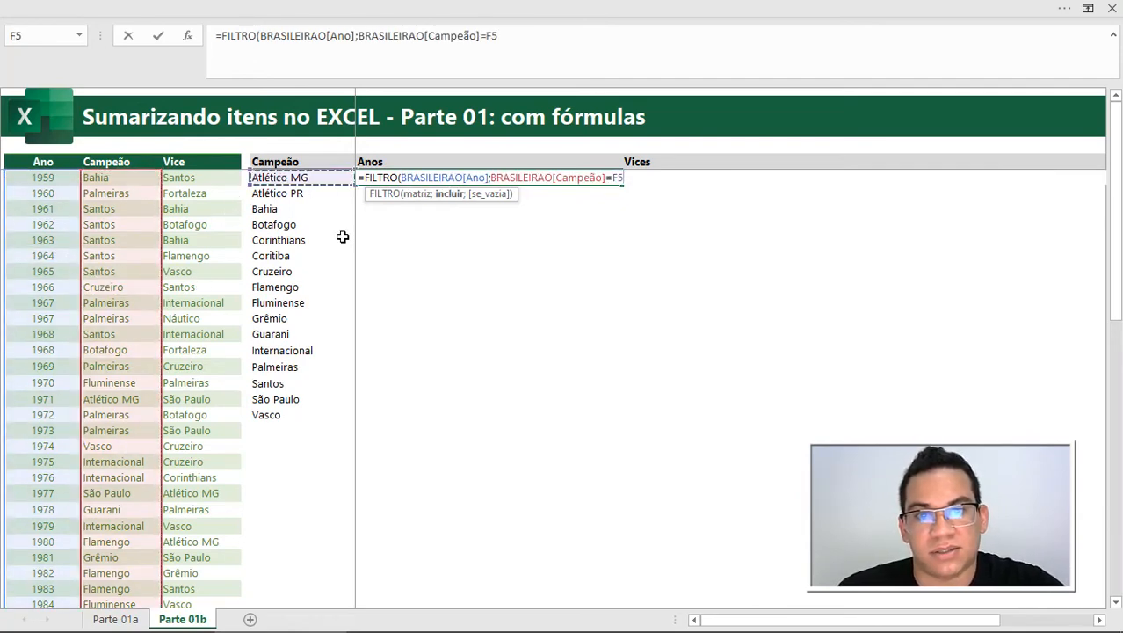
text())
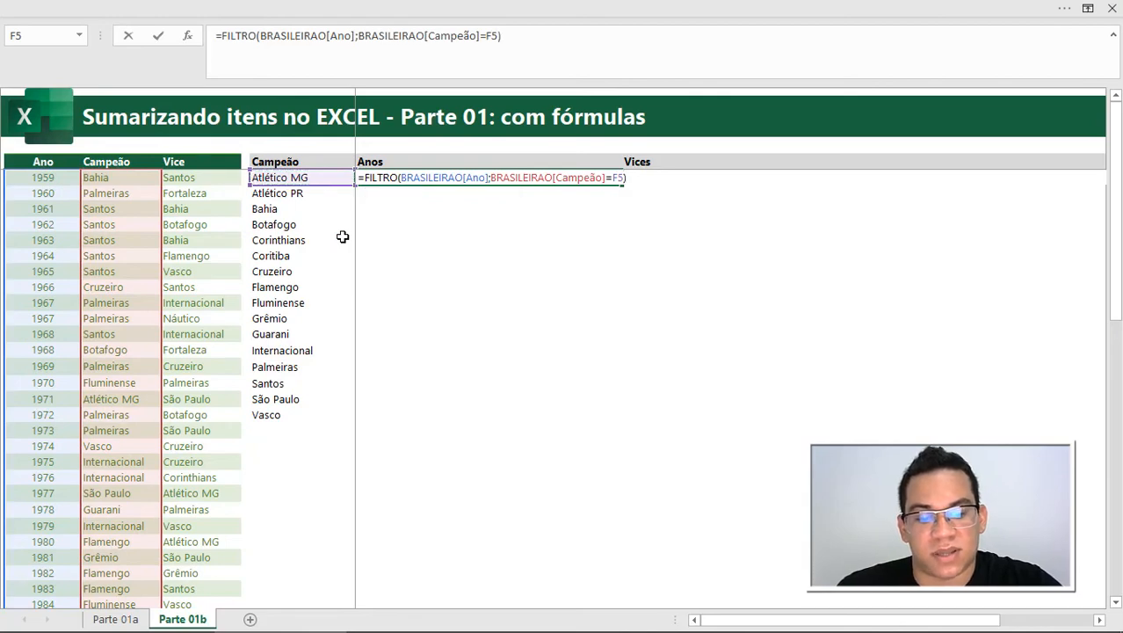
key(F9)
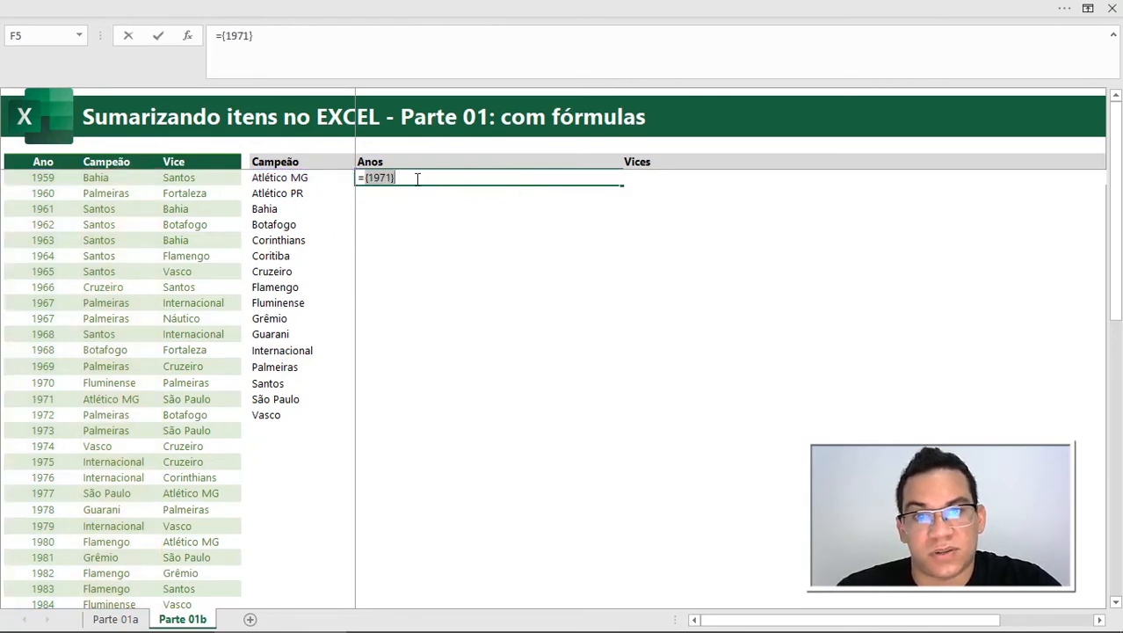
key(ctrl+z)
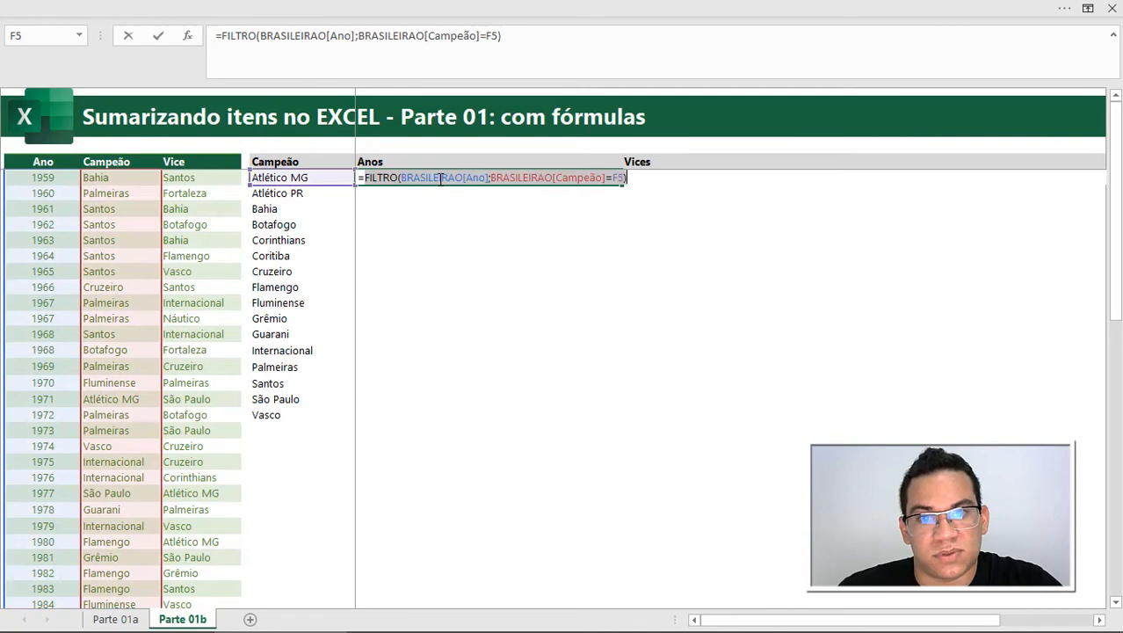
click(366, 177)
text(unir)
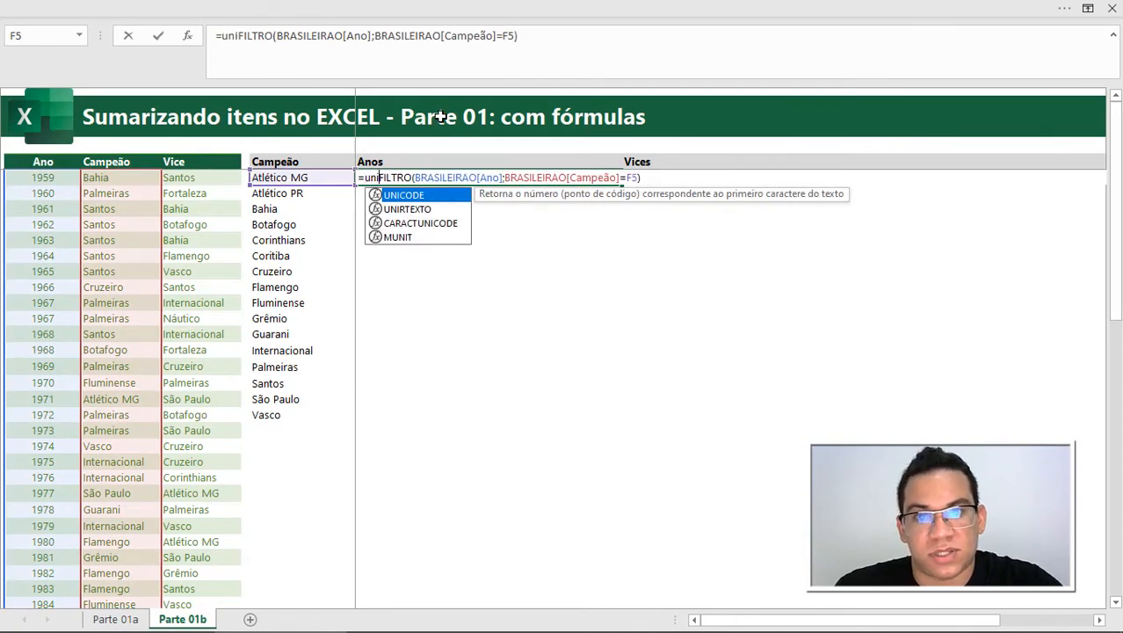
key(BackSpace)
key(BackSpace)
key(BackSpace)
key(BackSpace)
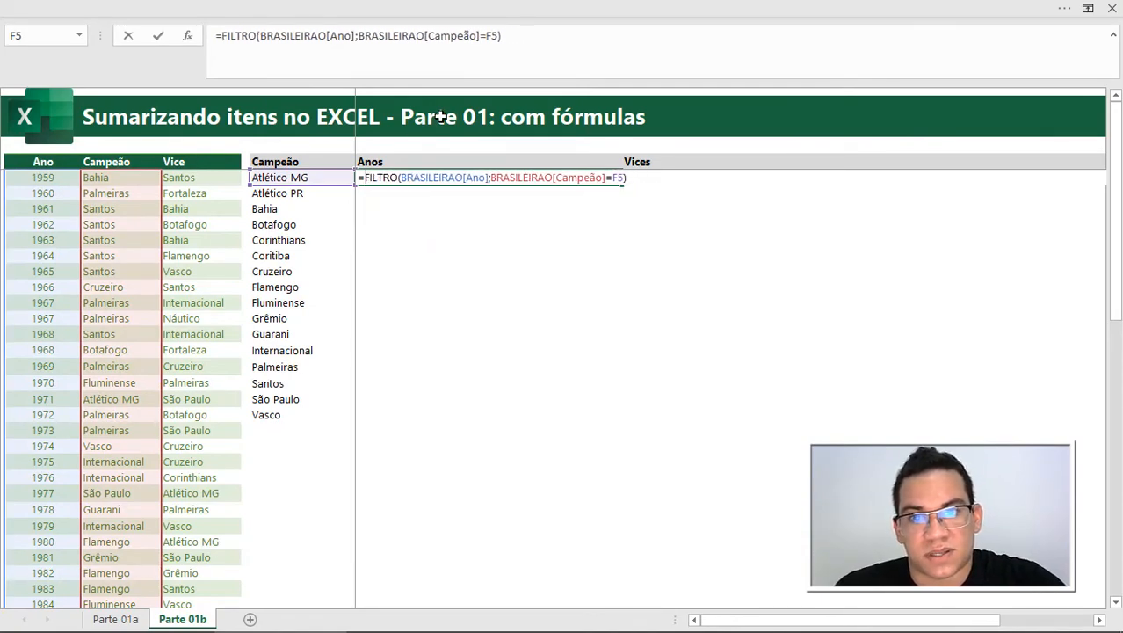
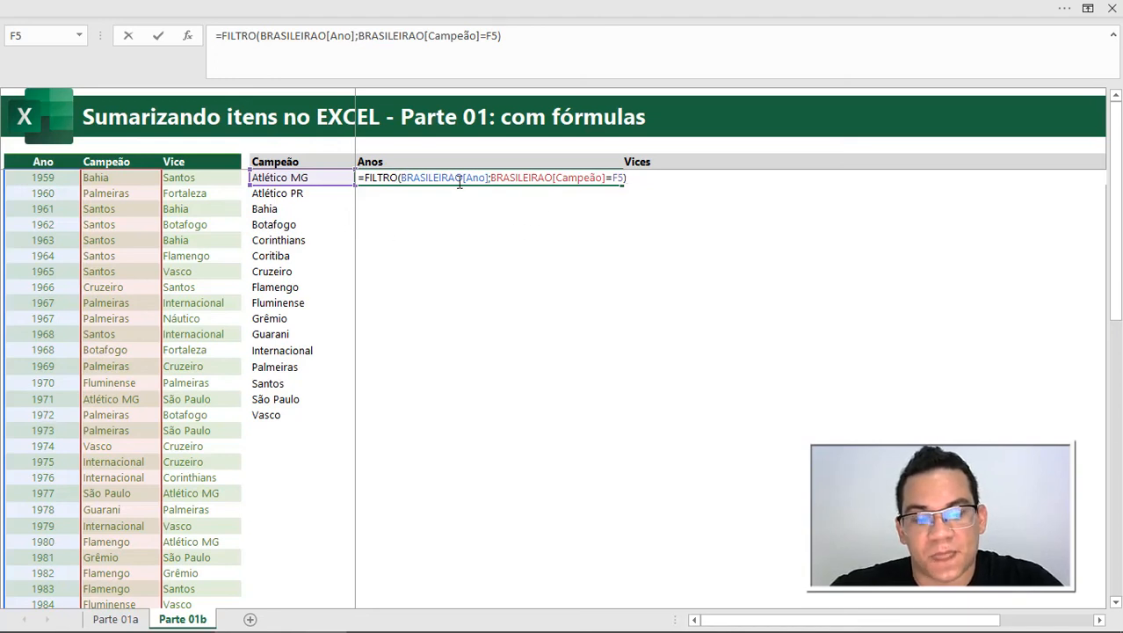
- Wrap the FILTRO formula in G5 in UNIRTEXTO, with ", " as the delimiter and the ignore-empty argument left blank
key(F9)
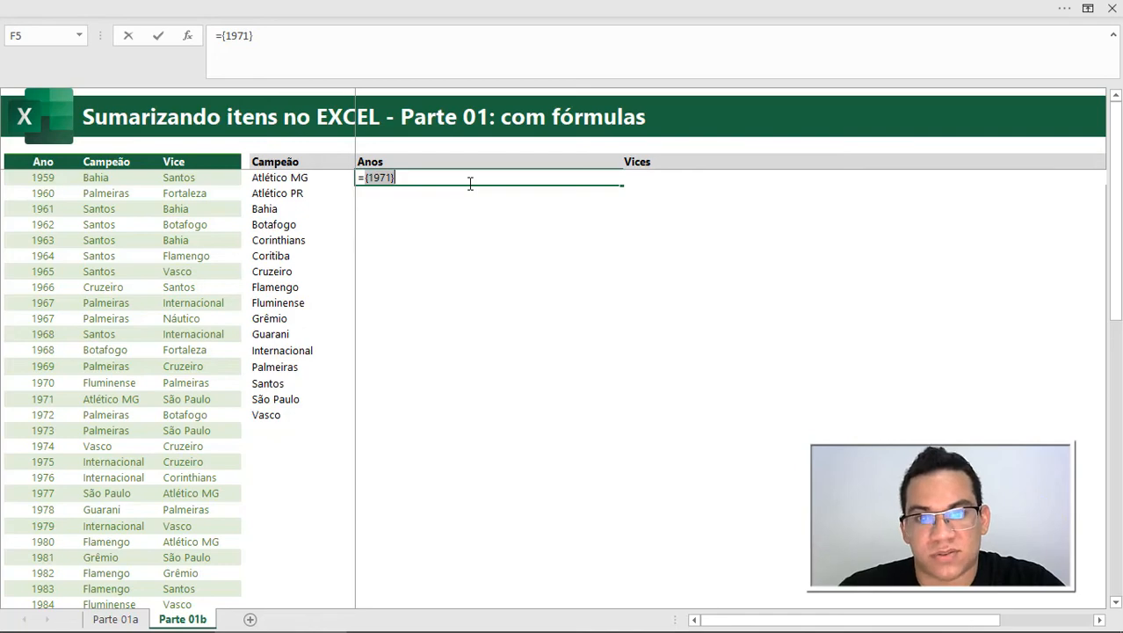
key(ctrl+z)
click(366, 177)
text(unirt)
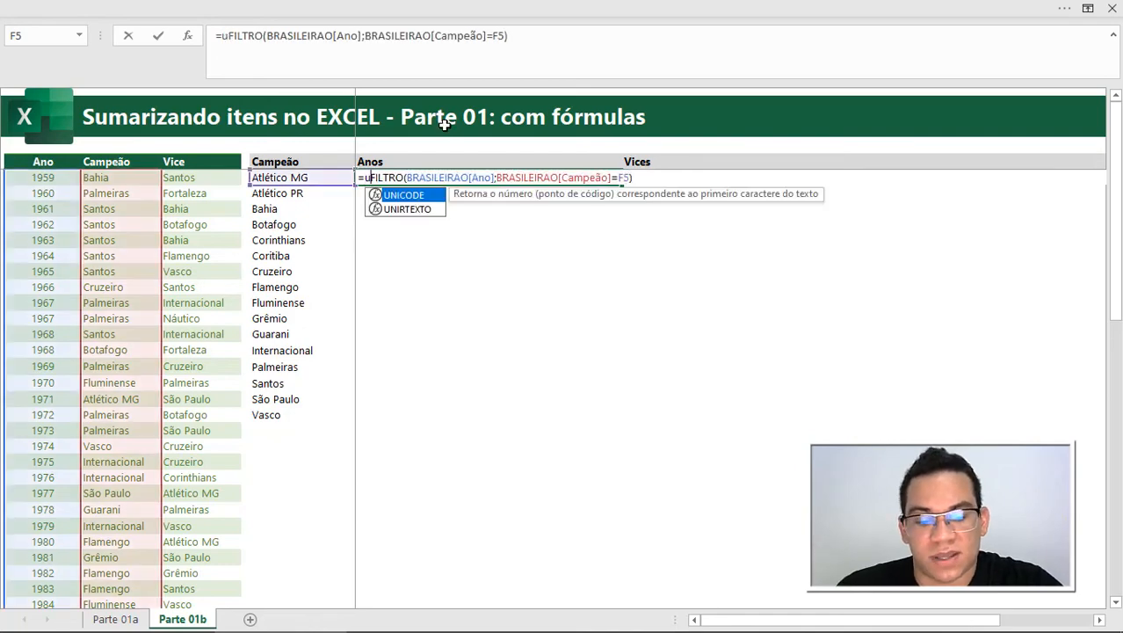
key(Tab)
text(", ")
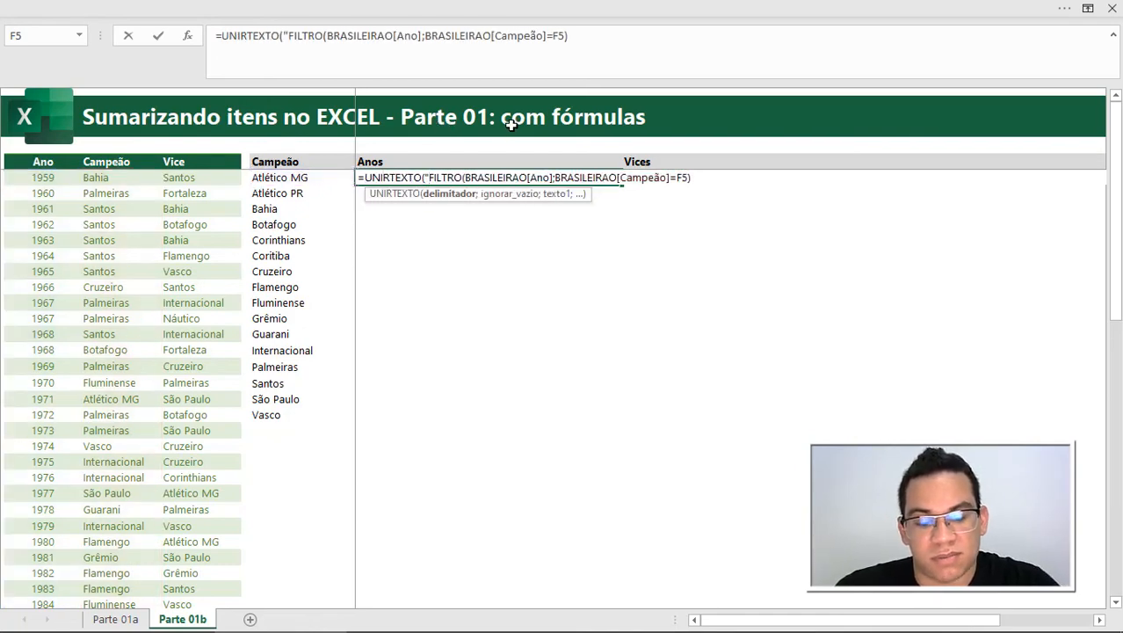
text(;;)
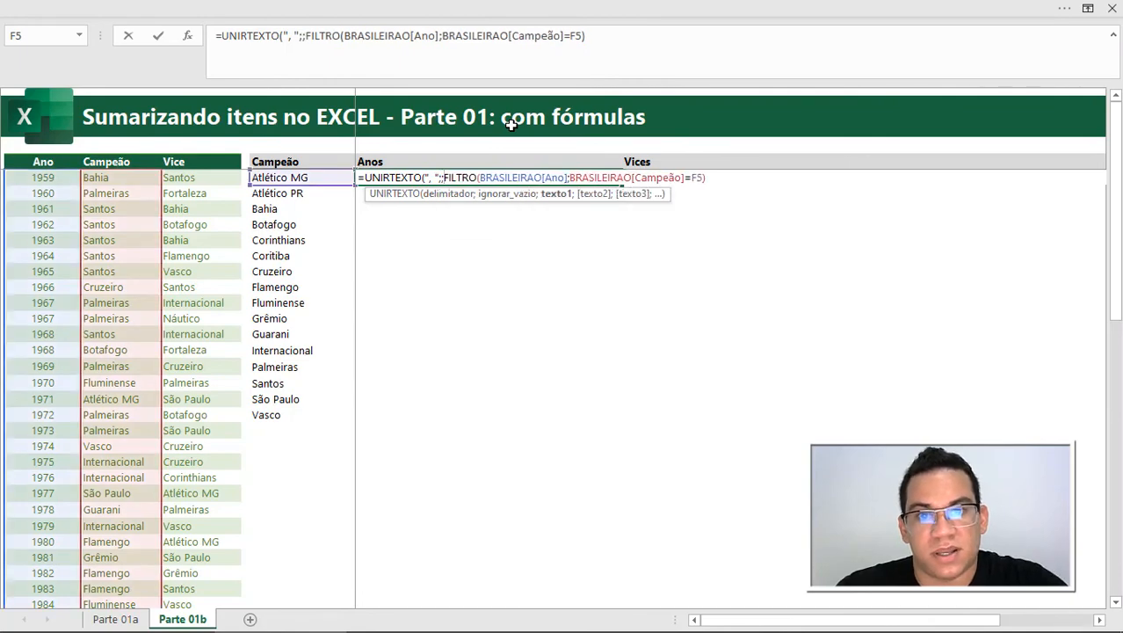
text())
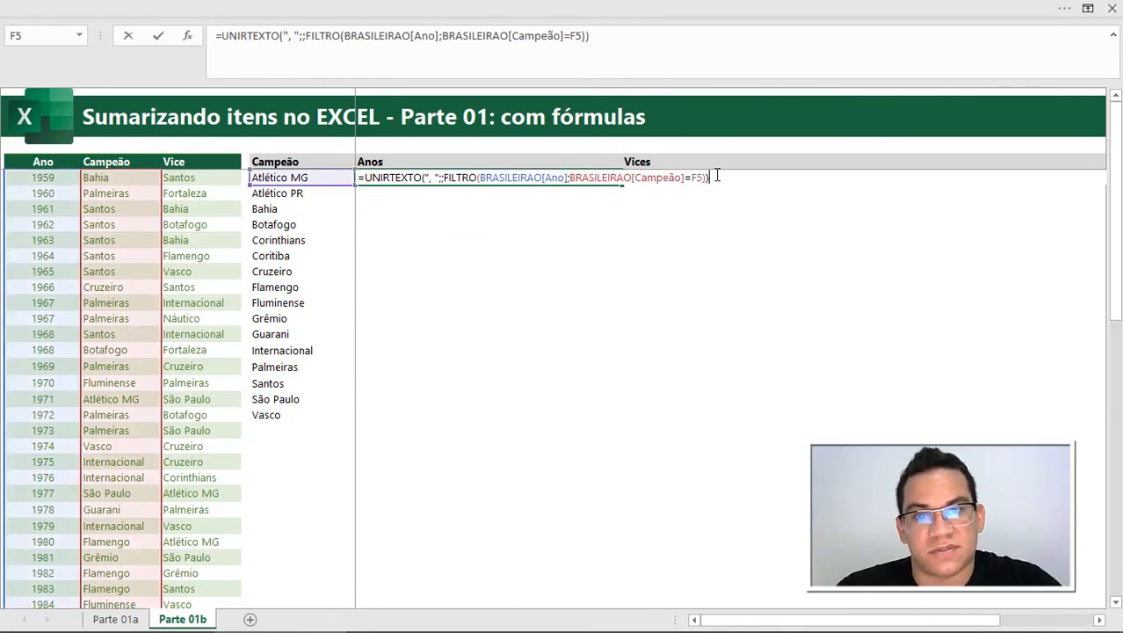
key(Return)
- Fill the UNIRTEXTO formula from G5 down through G20 for every champion
drag(552, 176, 511, 409)
key(ctrl+d)
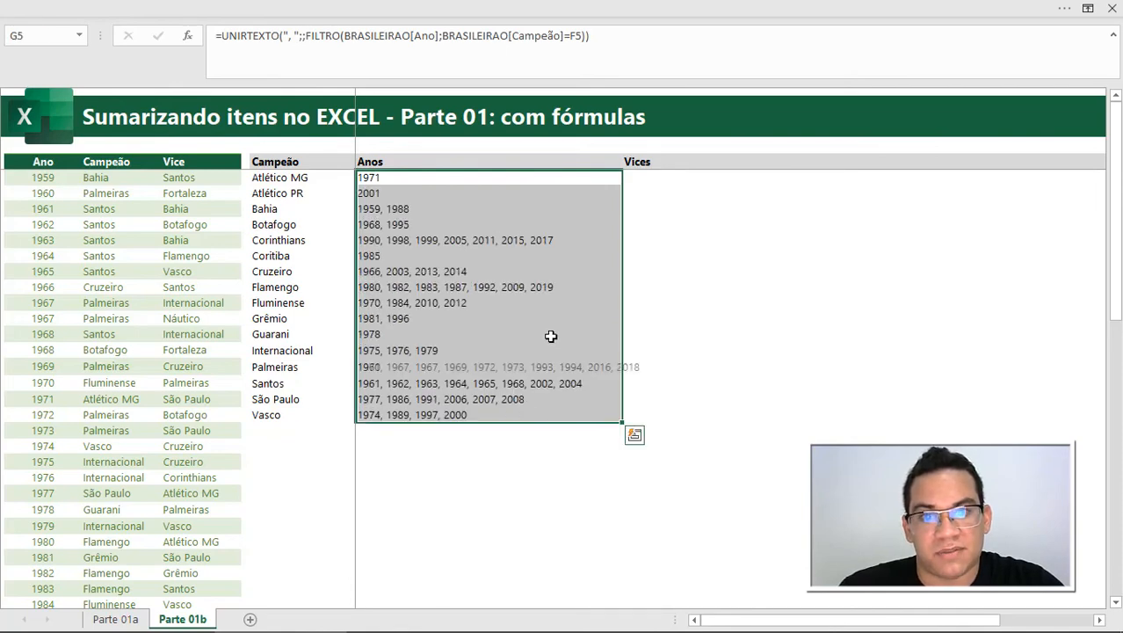
click(594, 347)
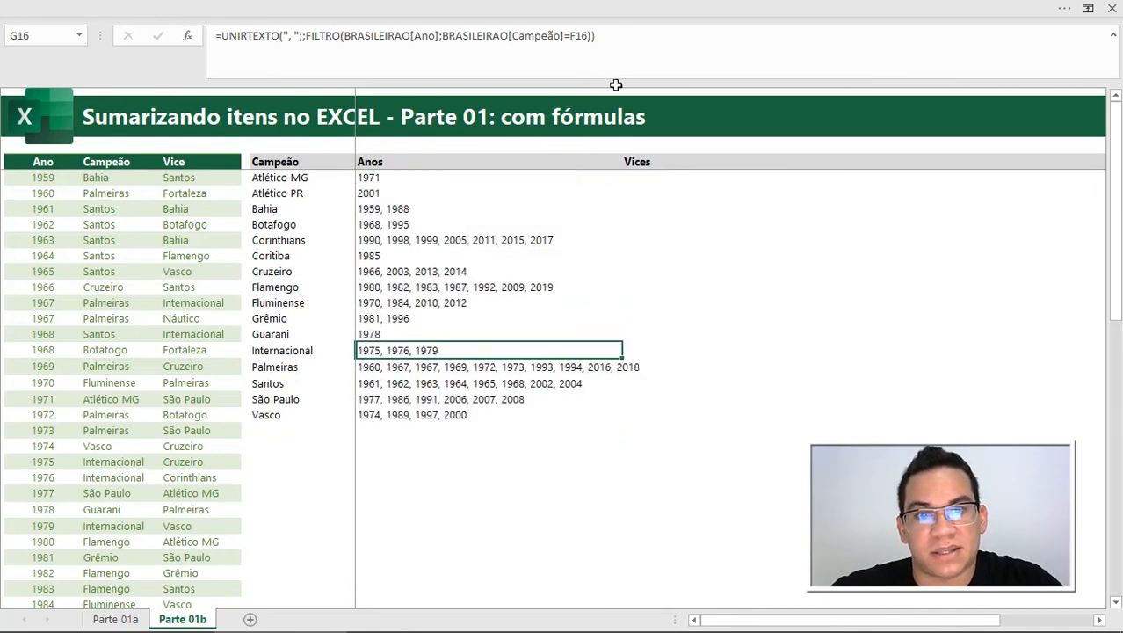
- Show the row and column headings and widen column G to fit the longest list of years
click(614, 428)
click(615, 4)
click(642, 98)
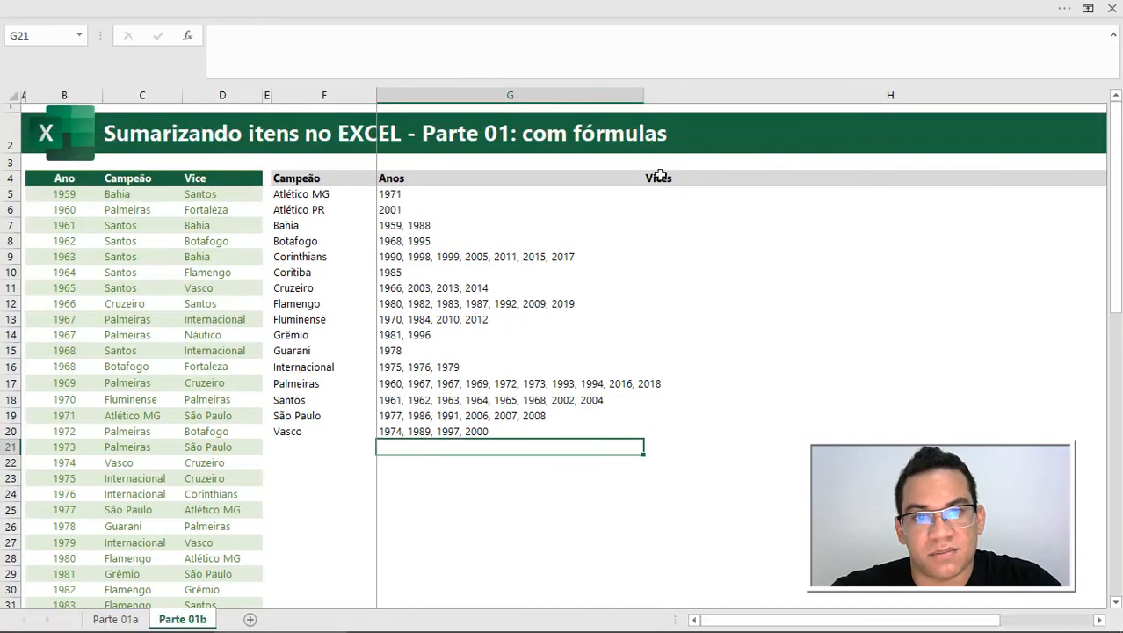
drag(642, 99, 670, 99)
click(615, 5)
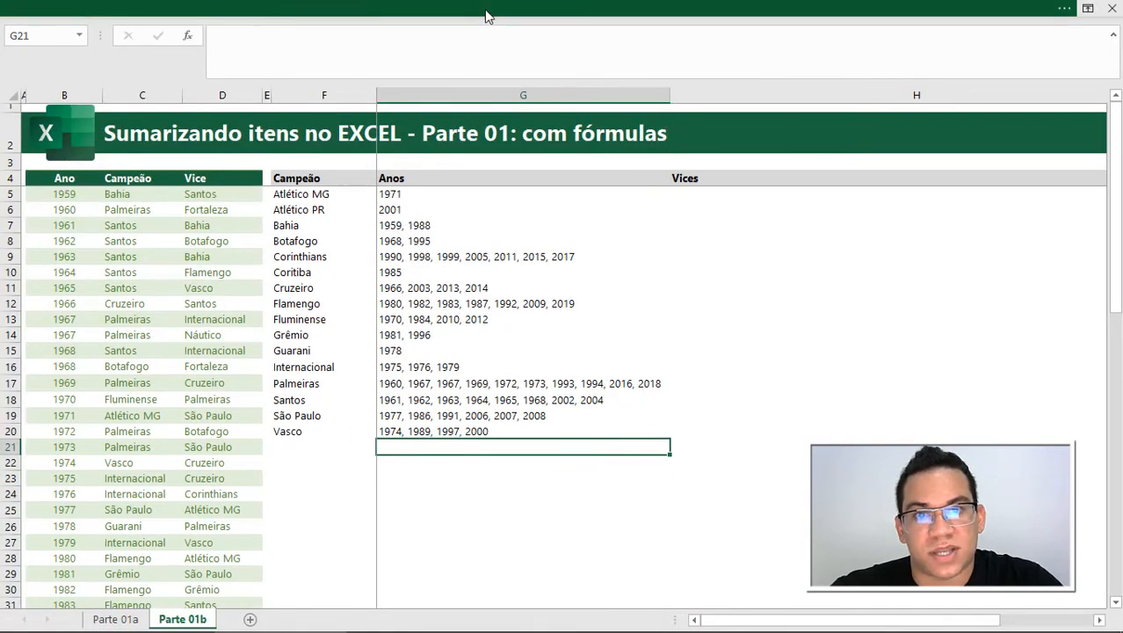
click(624, 99)
click(640, 98)
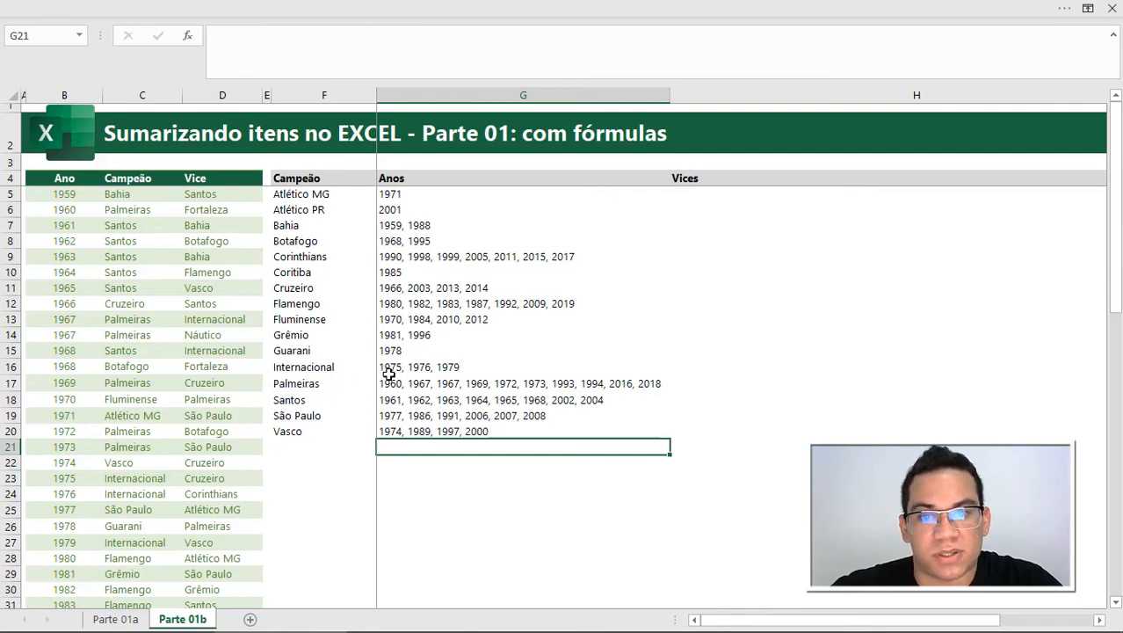
- Compare the Palmeiras years in G17 with the two 1967 Palmeiras rows of the source table
click(424, 384)
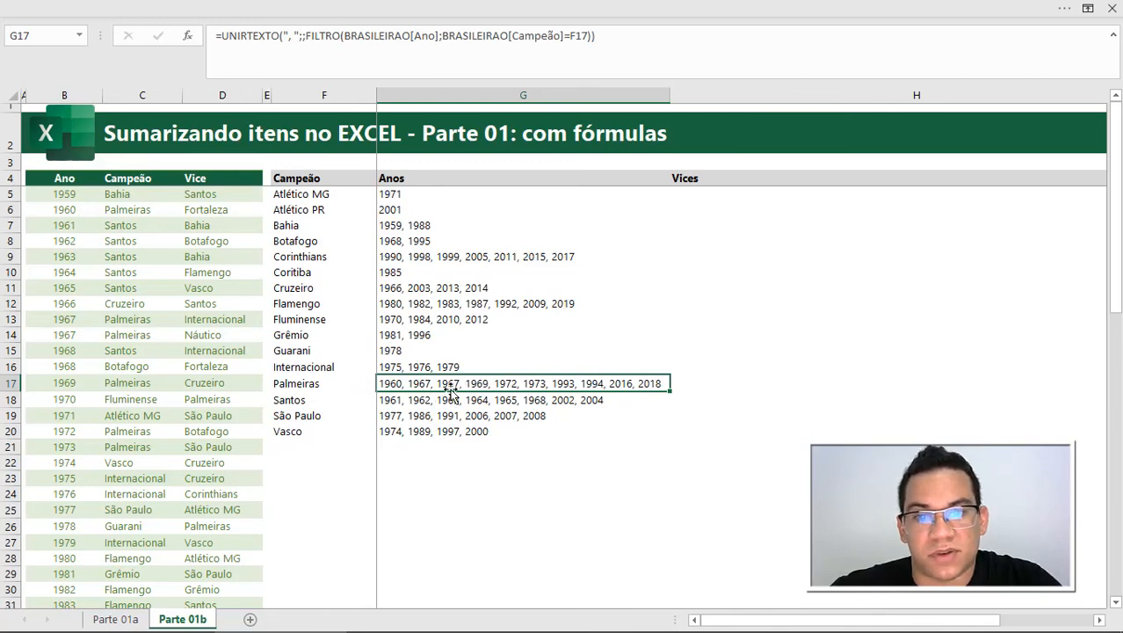
drag(101, 319, 216, 333)
click(216, 321)
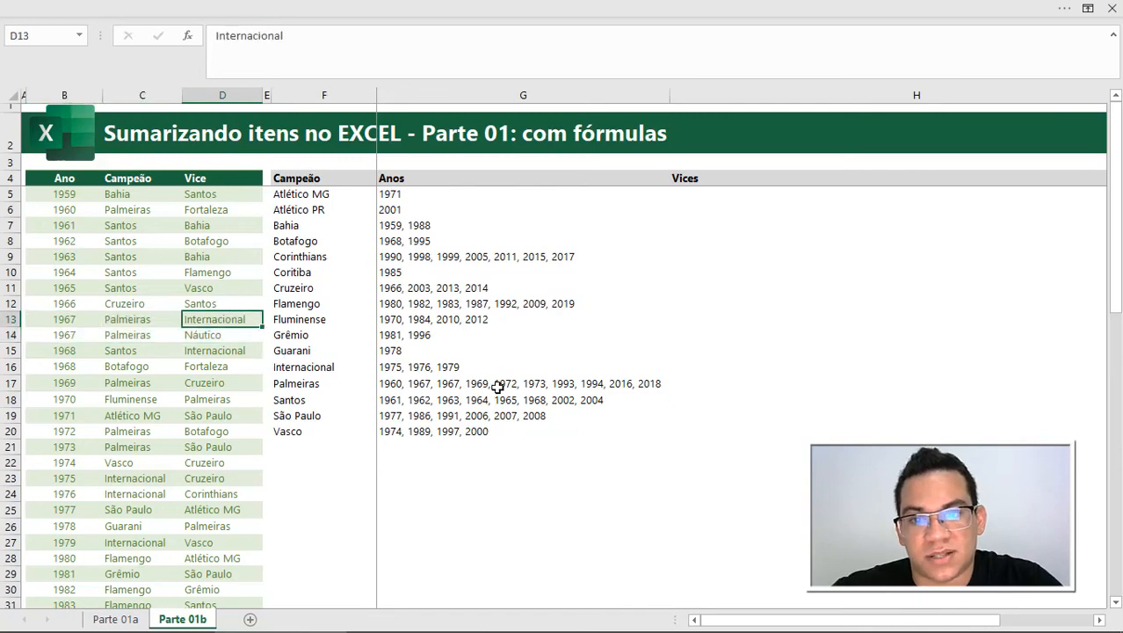
click(457, 384)
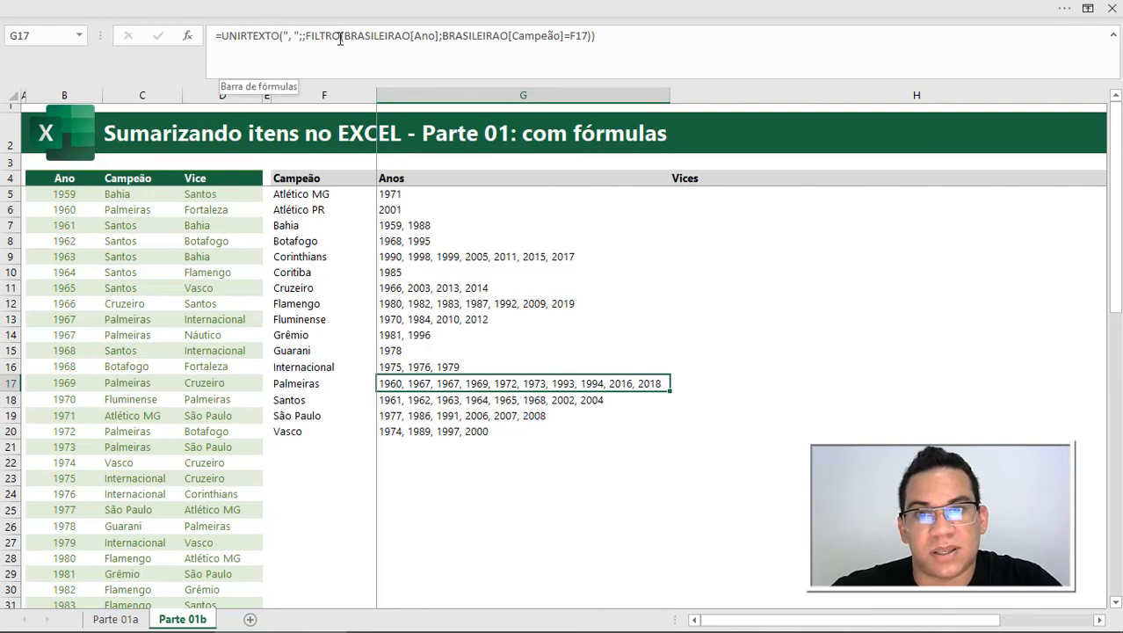
- Try to remove repeated years in G17 by wrapping the FILTRO part of its formula in ÚNICO
click(306, 35)
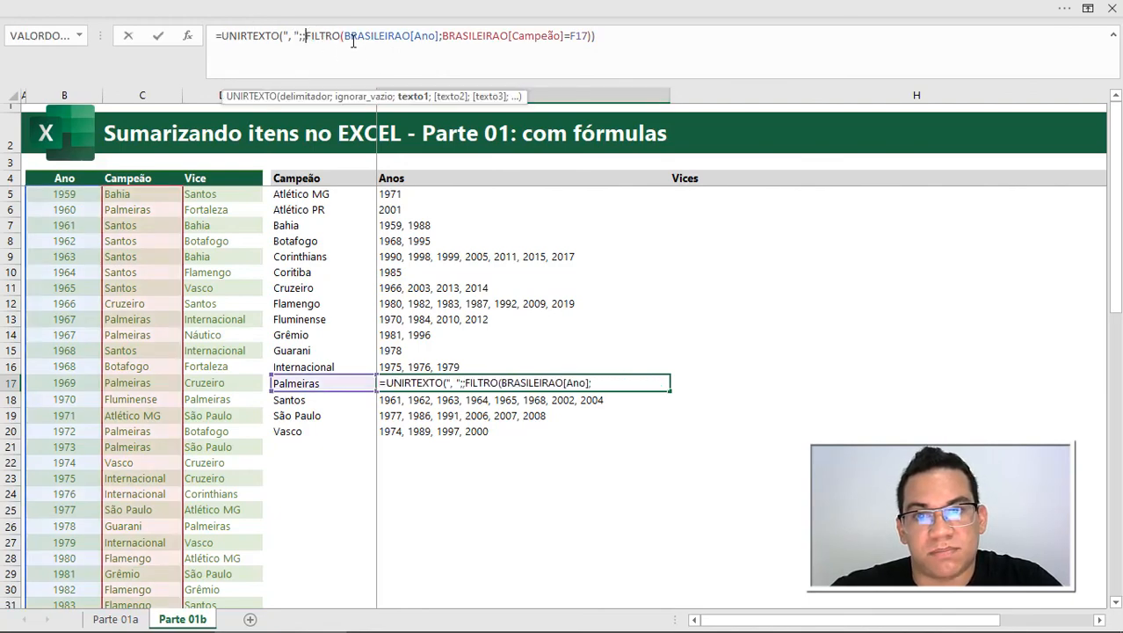
text(ÚNICO()
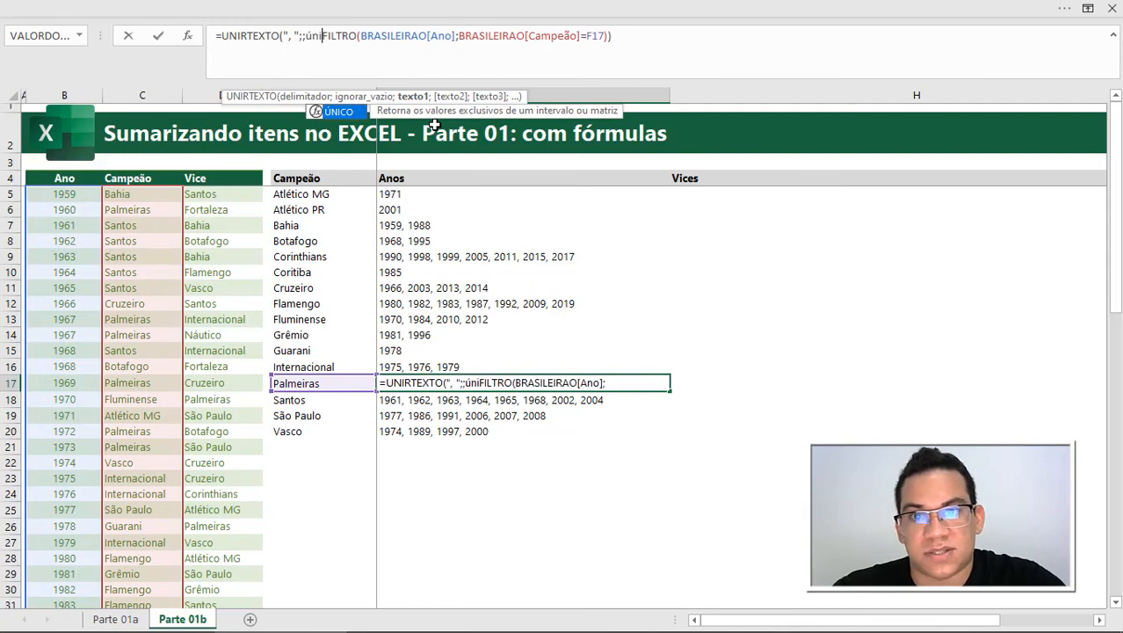
click(647, 32)
text()))
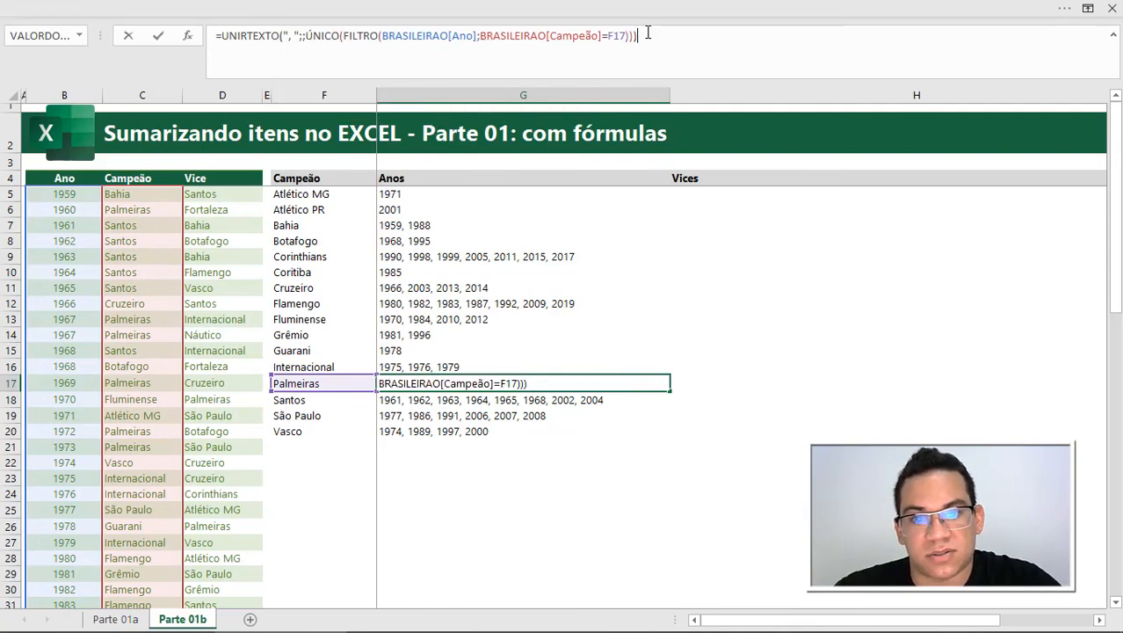
key(Return)
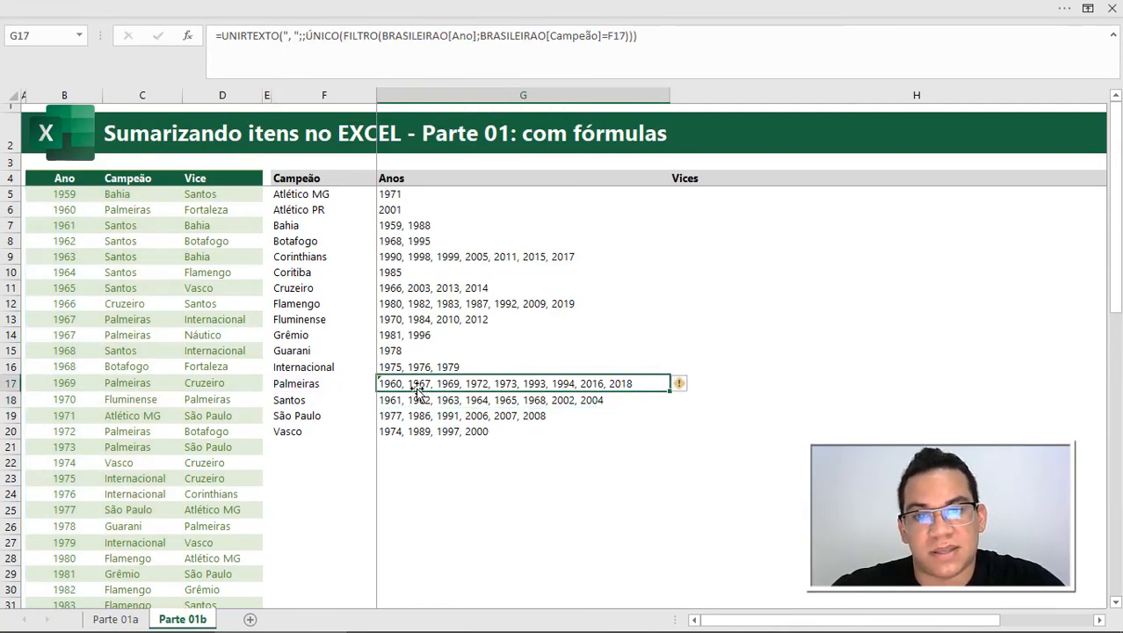
- Copy the ÚNICO version of the formula from G17 over the whole Anos range G5:G20
key(ctrl+c)
drag(435, 198, 452, 431)
key(ctrl+v)
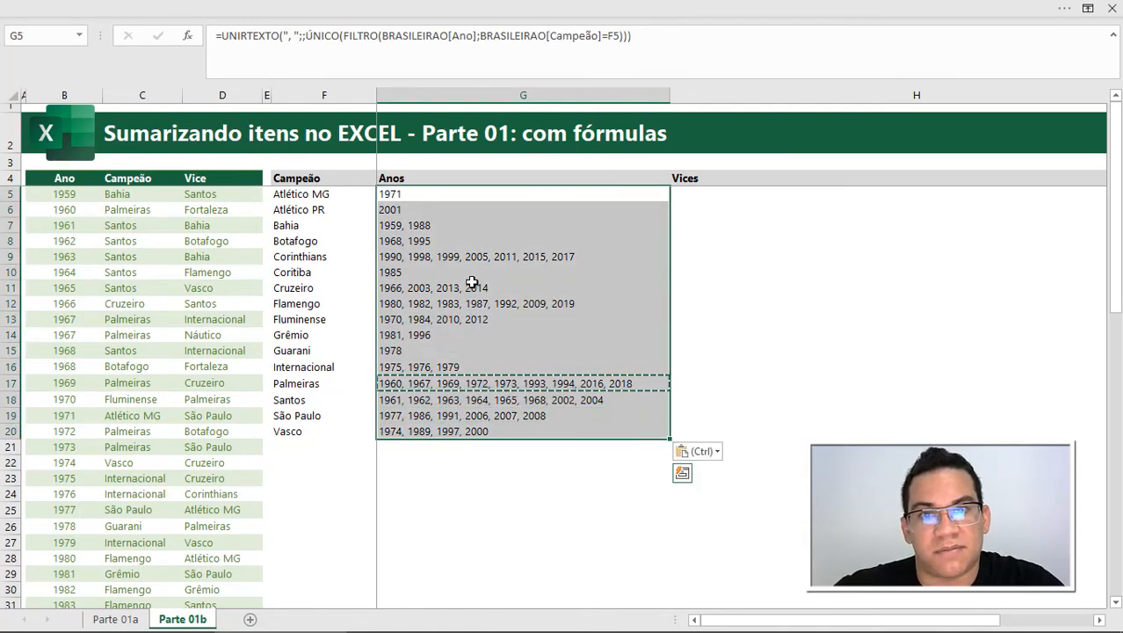
key(Escape)
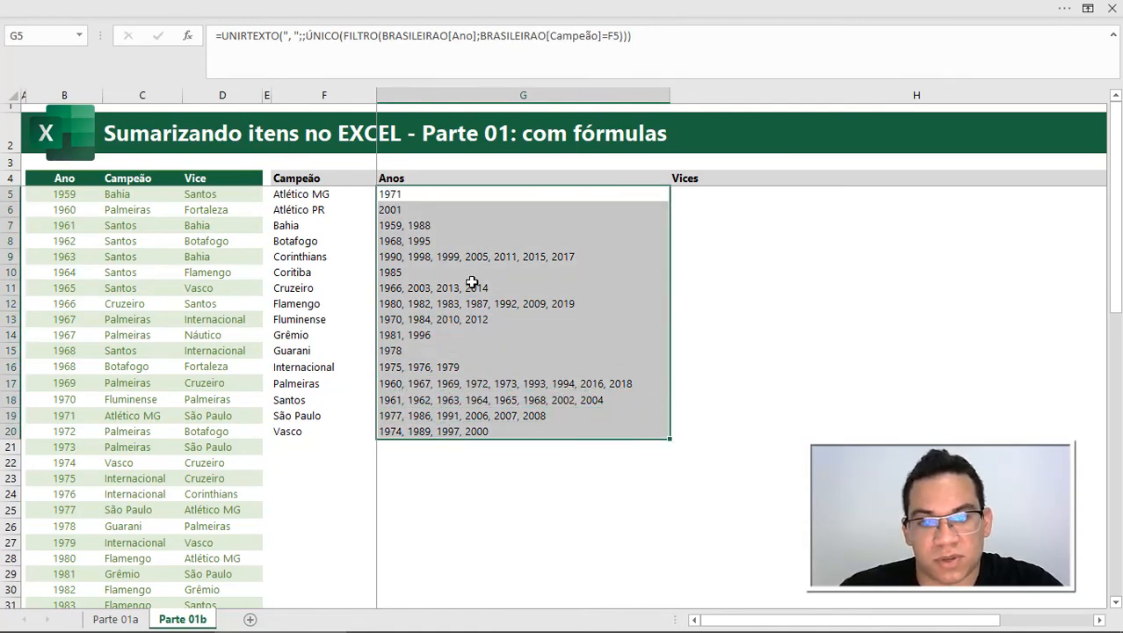
- Undo both the paste over G5:G20 and the ÚNICO edit in G17
key(ctrl+z)
key(ctrl+z)
key(Escape)
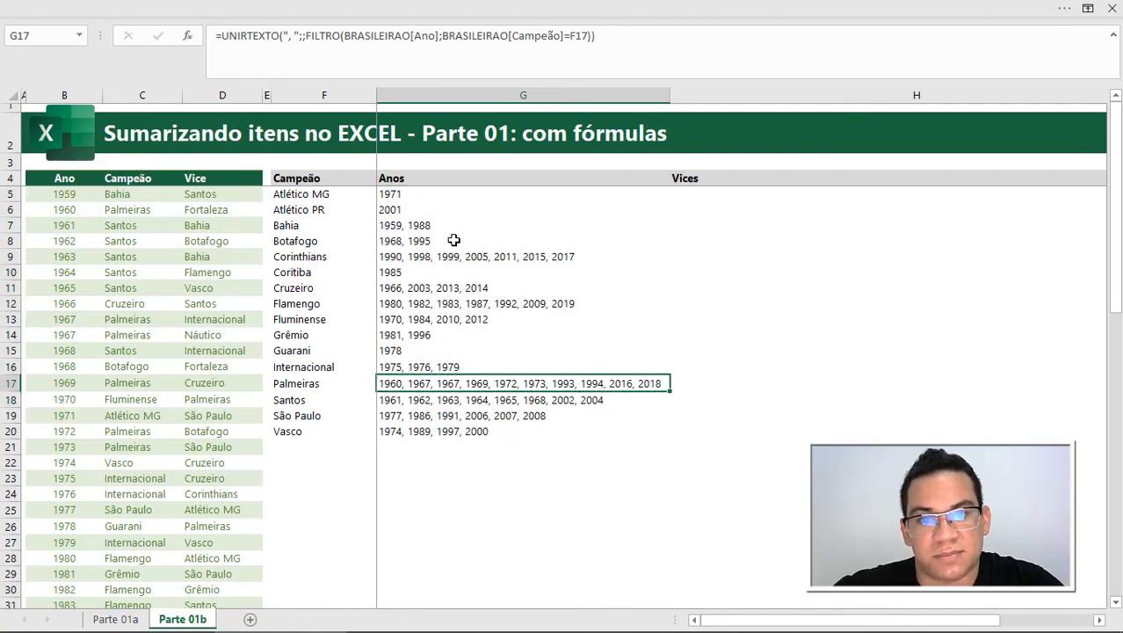
- Copy the text of the G5 formula into H5 with its references kept exactly as written
click(431, 193)
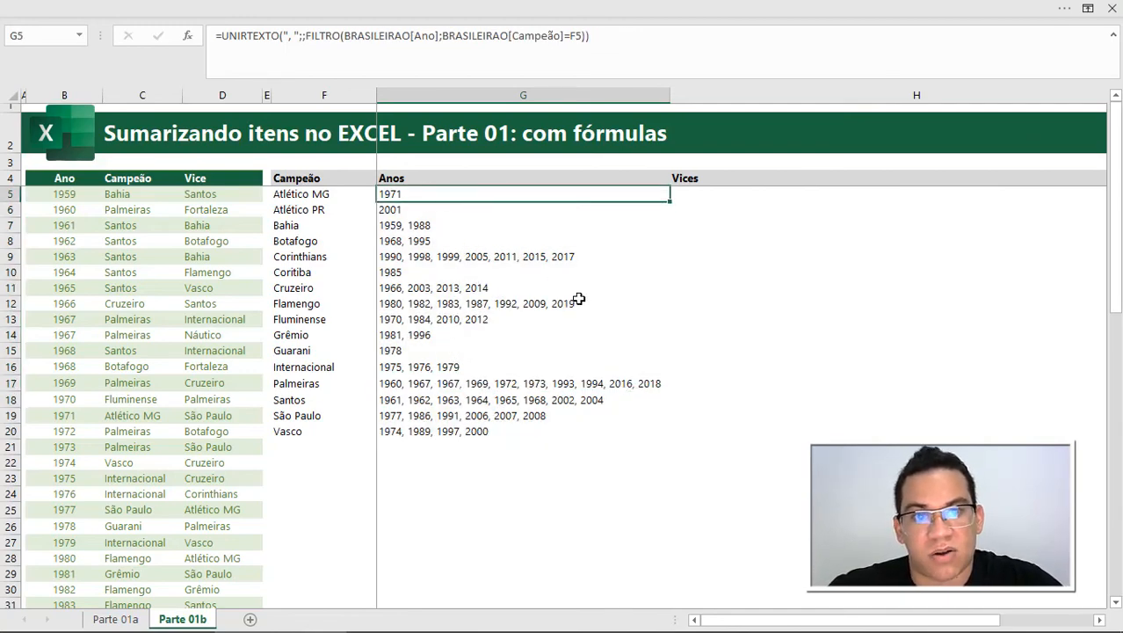
click(632, 39)
drag(632, 40, 103, 17)
key(ctrl+c)
key(Escape)
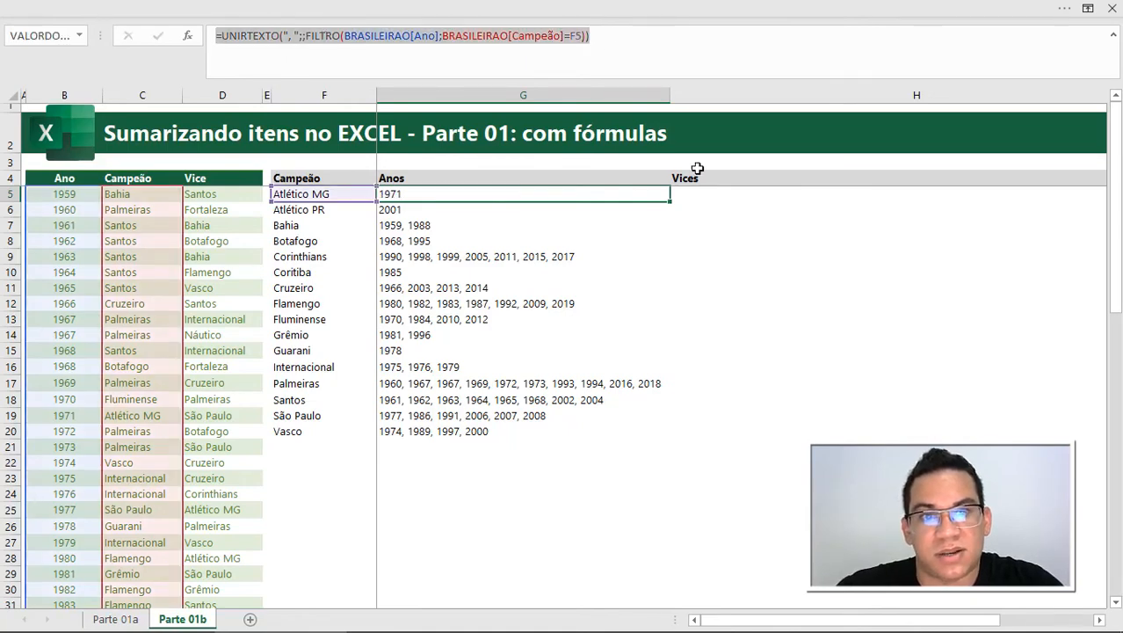
click(709, 191)
click(610, 58)
key(ctrl+v)
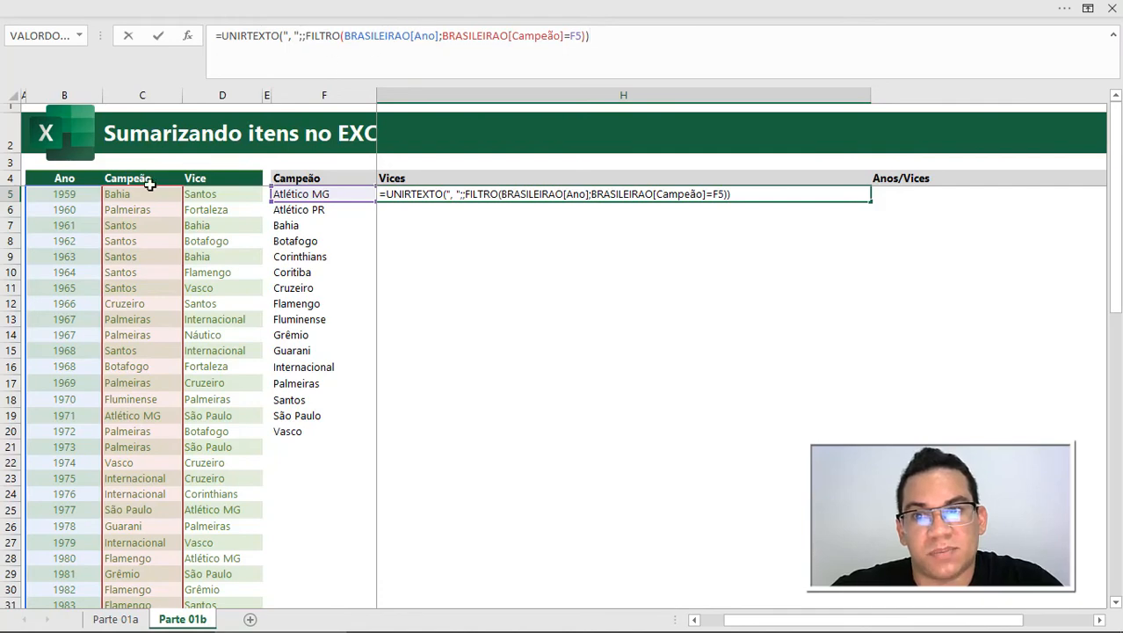
- Change the FILTRO array in the H5 formula from the Ano column to BRASILEIRAO[Vice]
double_click(425, 36)
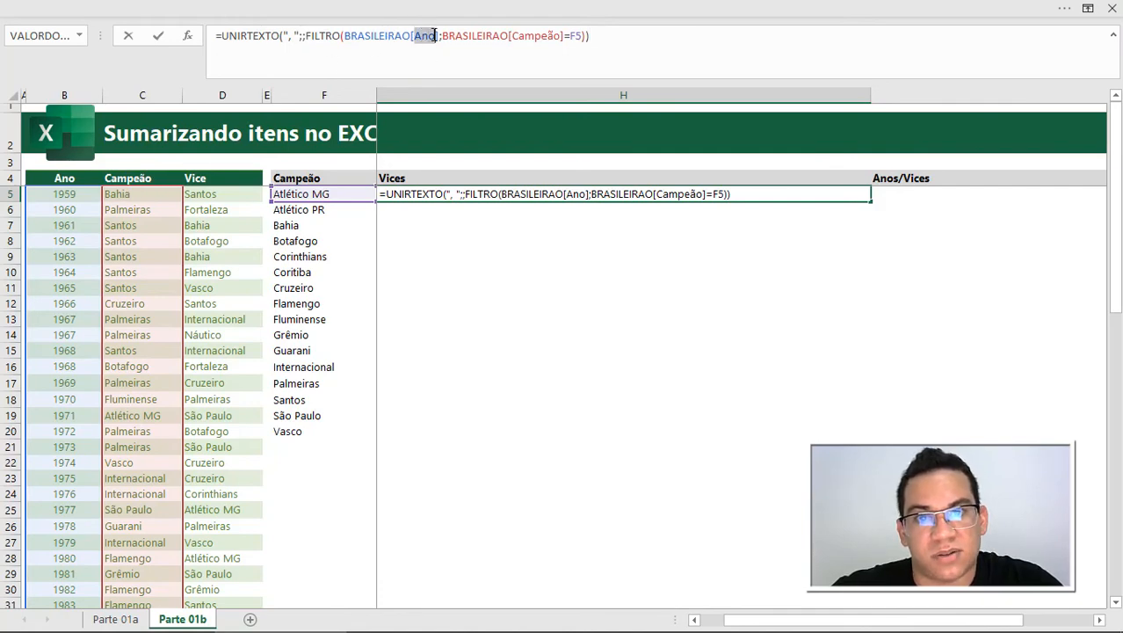
text(Vice)
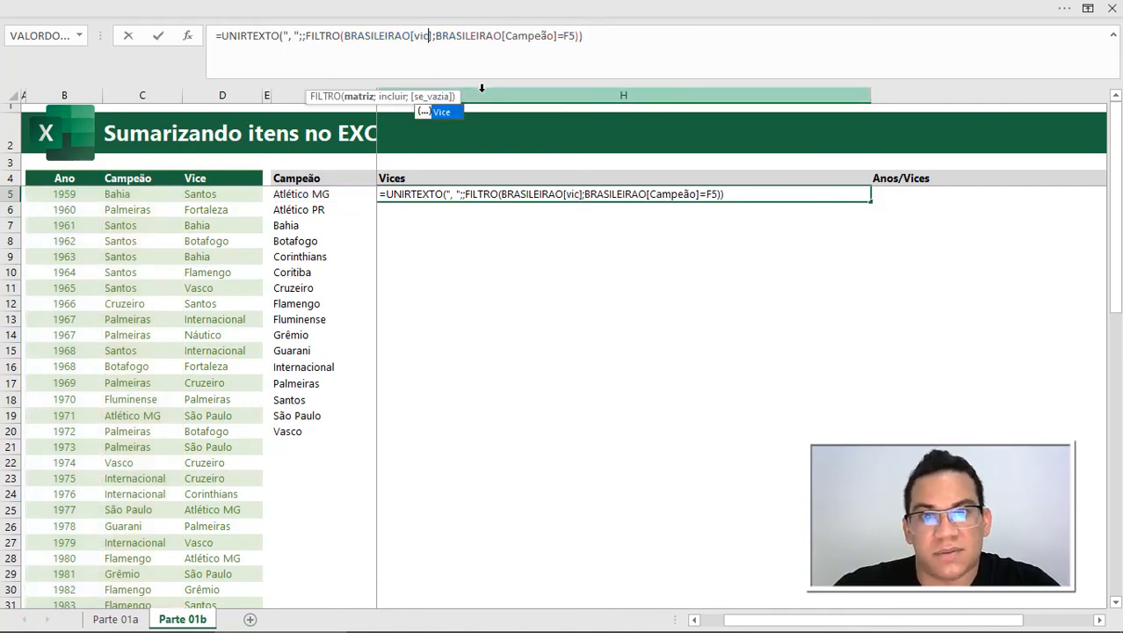
key(Return)
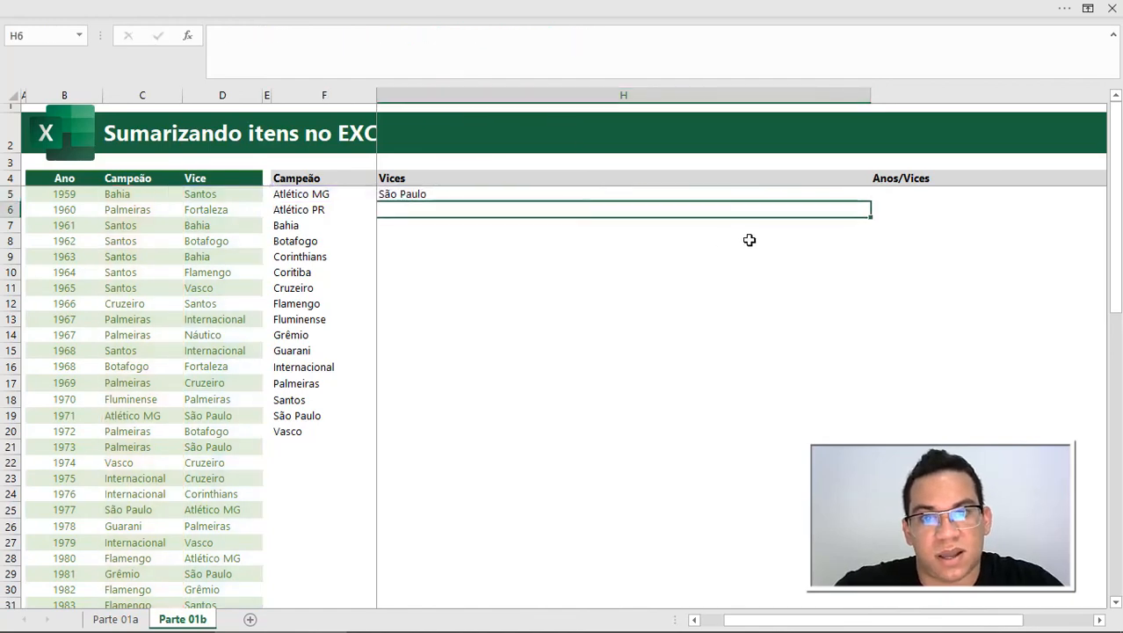
- Fill the runners-up formula from H5 down through H20 for every champion
click(857, 189)
drag(873, 202, 828, 436)
click(790, 555)
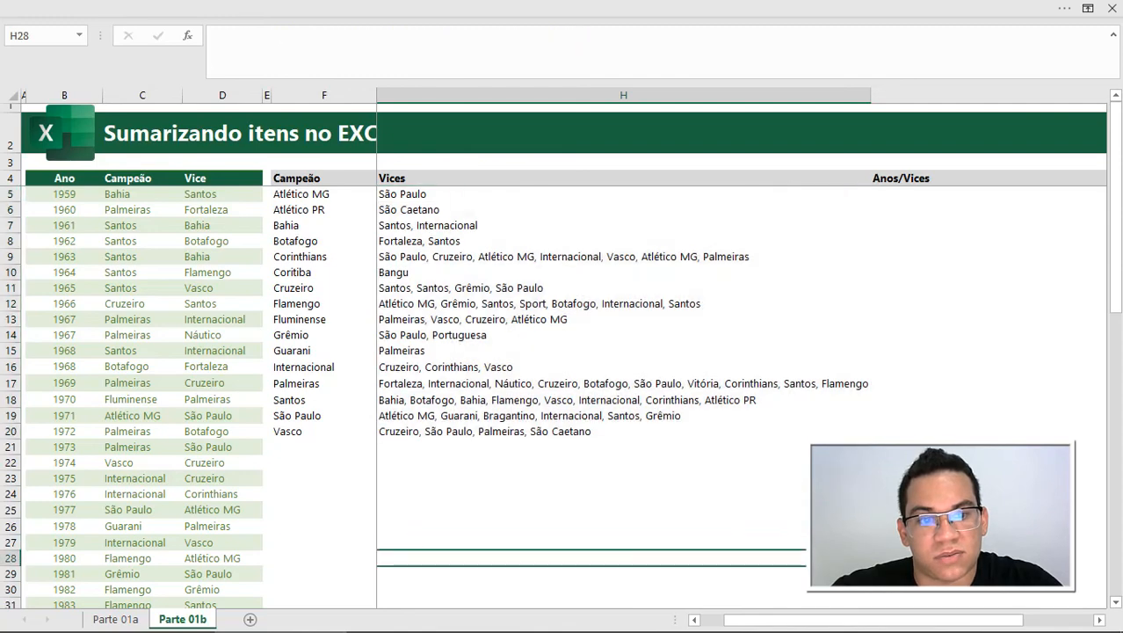
click(715, 492)
- Check the Palmeiras results against source cells D13:D14, and review the Anos and Vices formulas and the Anos/Vices column
click(336, 384)
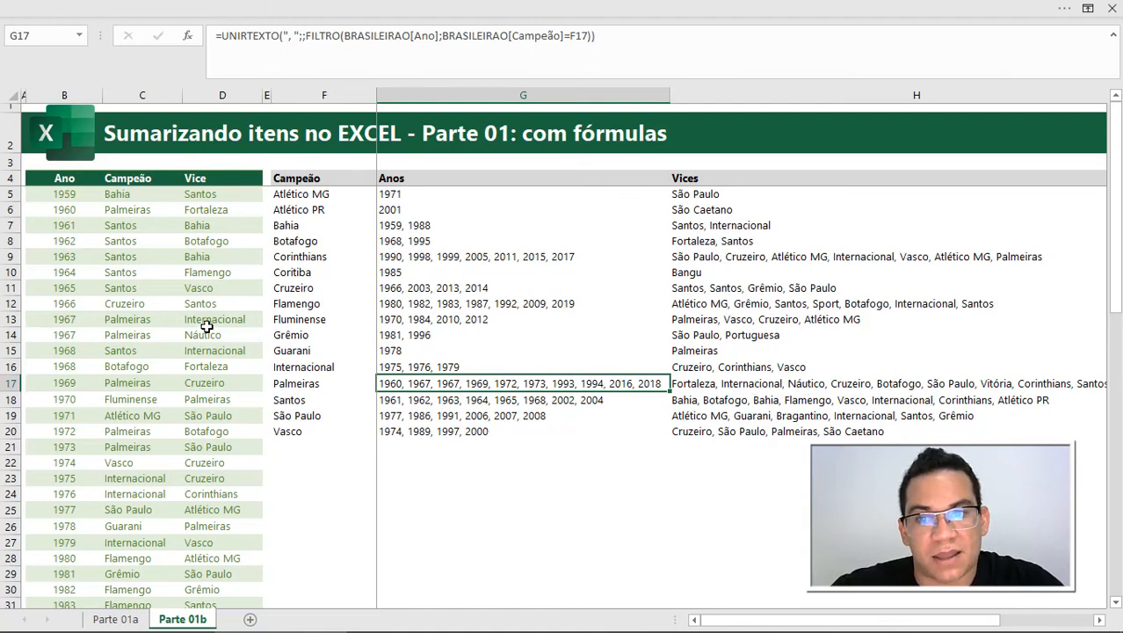
drag(210, 322, 211, 335)
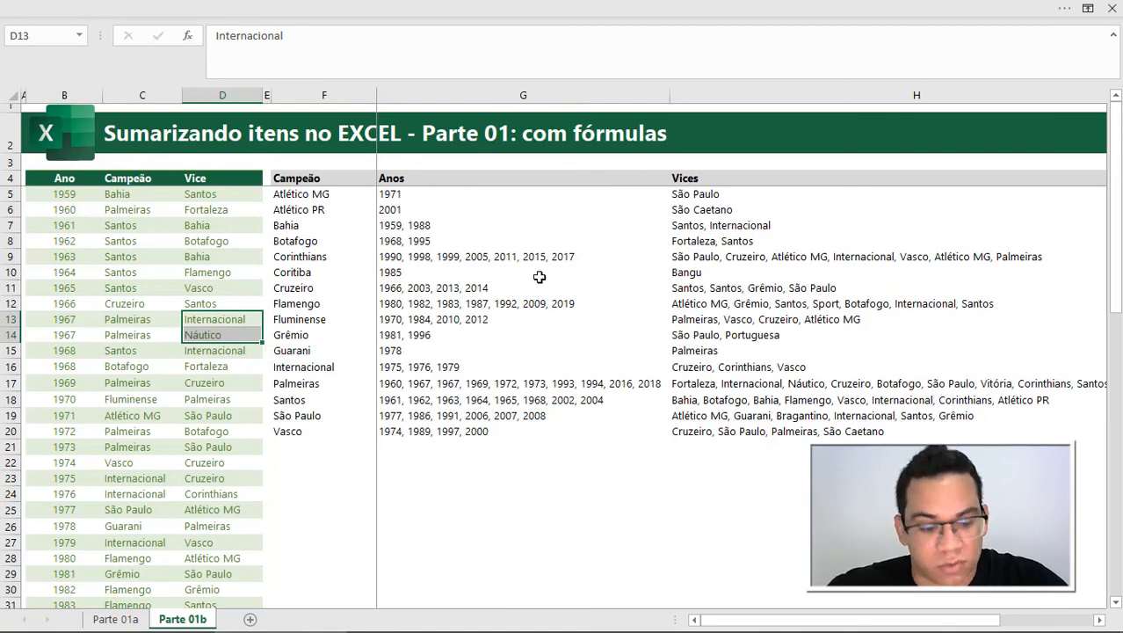
key(Right)
key(Right)
key(Right)
key(Right)
key(Right)
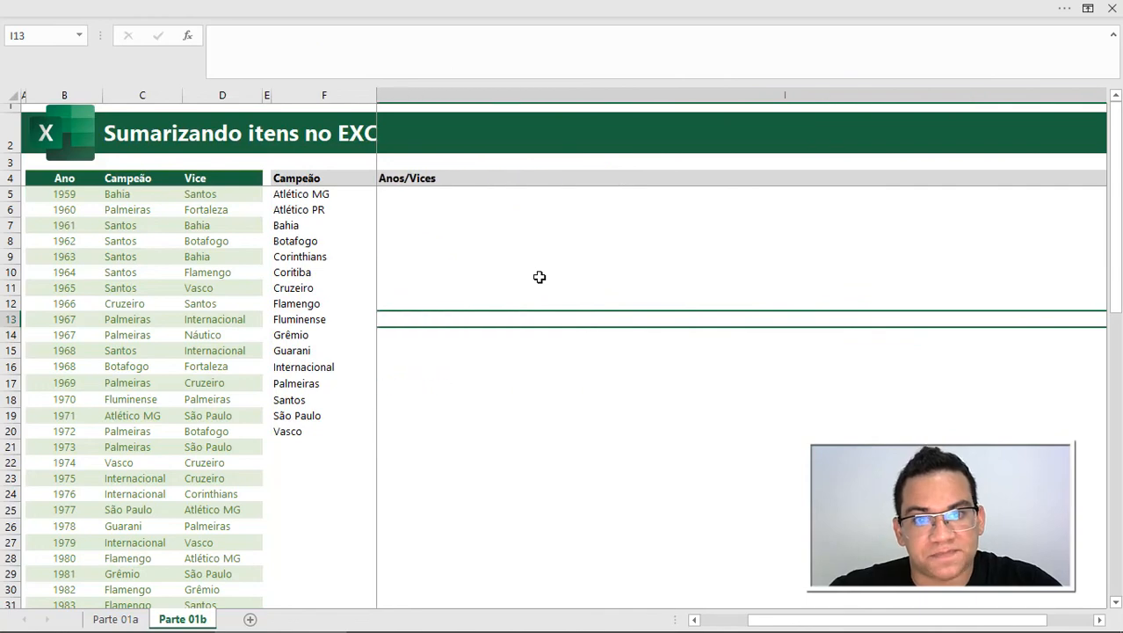
click(406, 181)
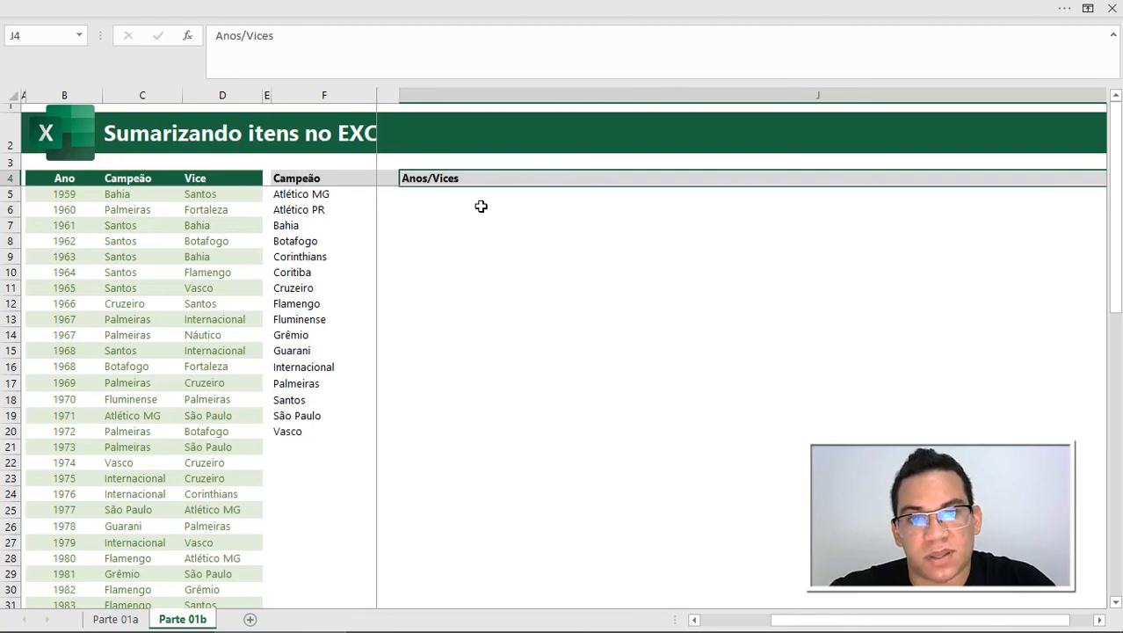
key(Left)
key(Left)
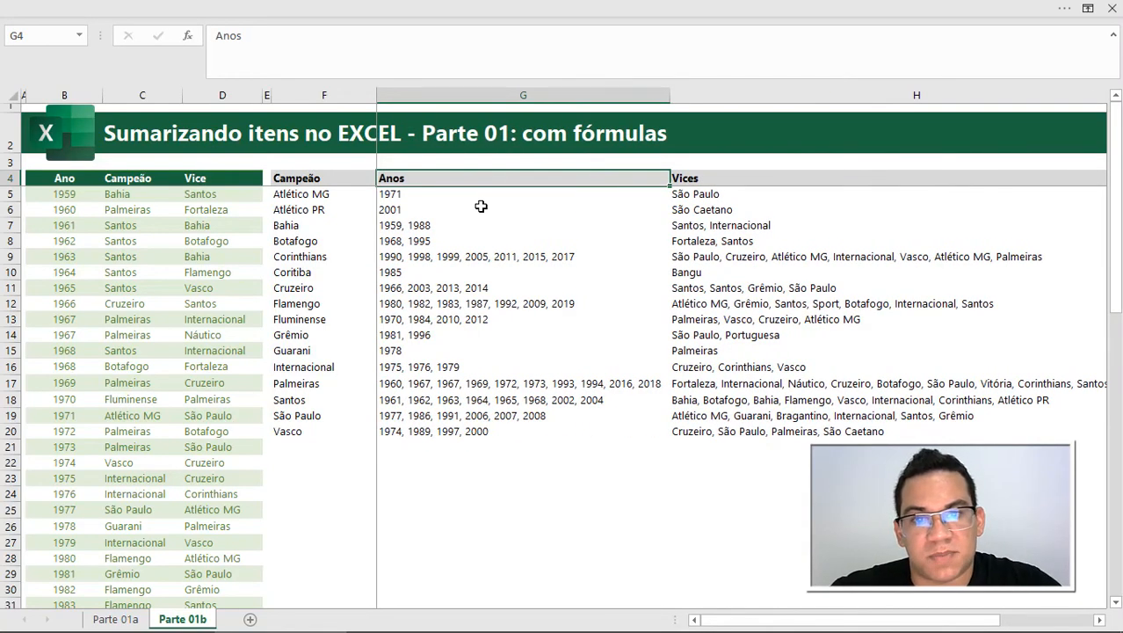
click(400, 197)
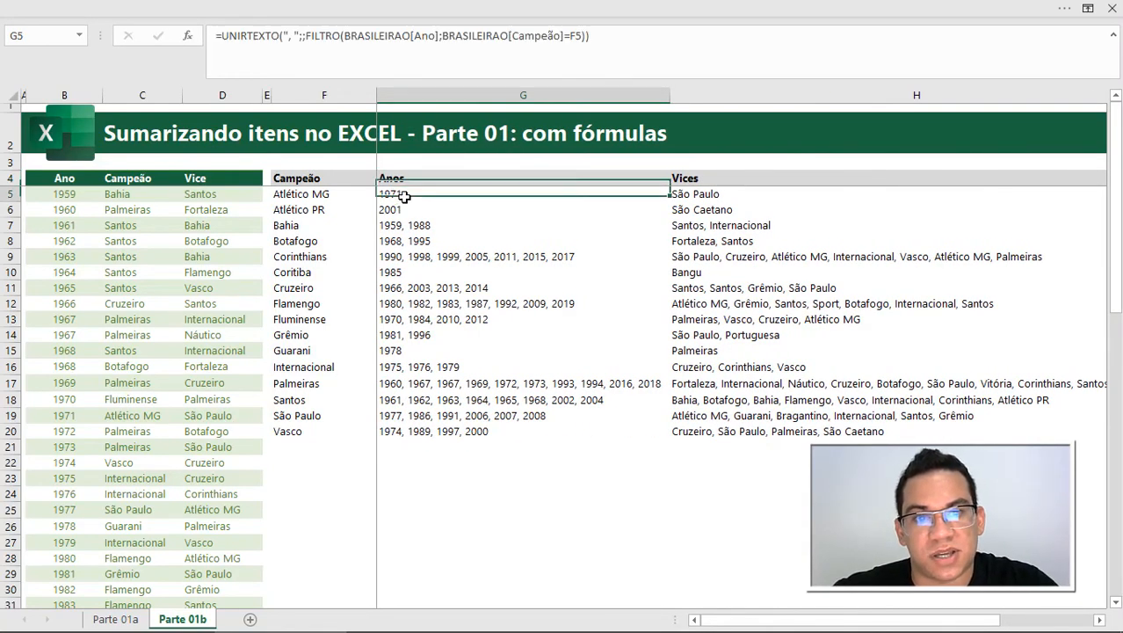
click(704, 193)
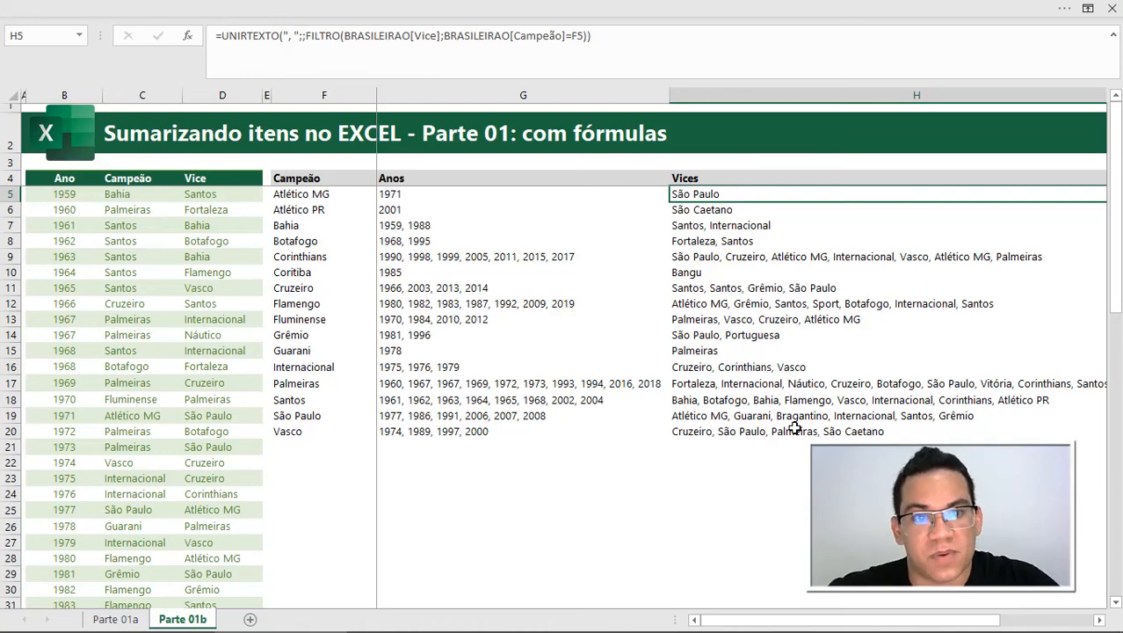
key(Right)
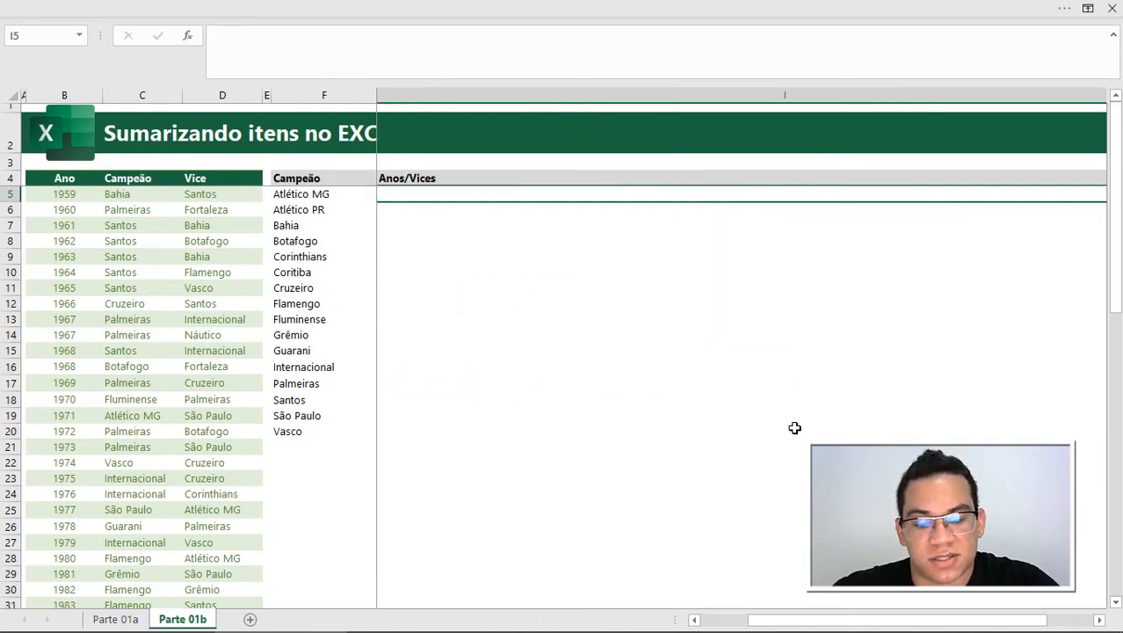
- Copy the FILTRO function for BRASILEIRAO[Ano] out of the G5 formula and enter it as the start of the formula in I5
text(=fil)
key(Escape)
key(Left)
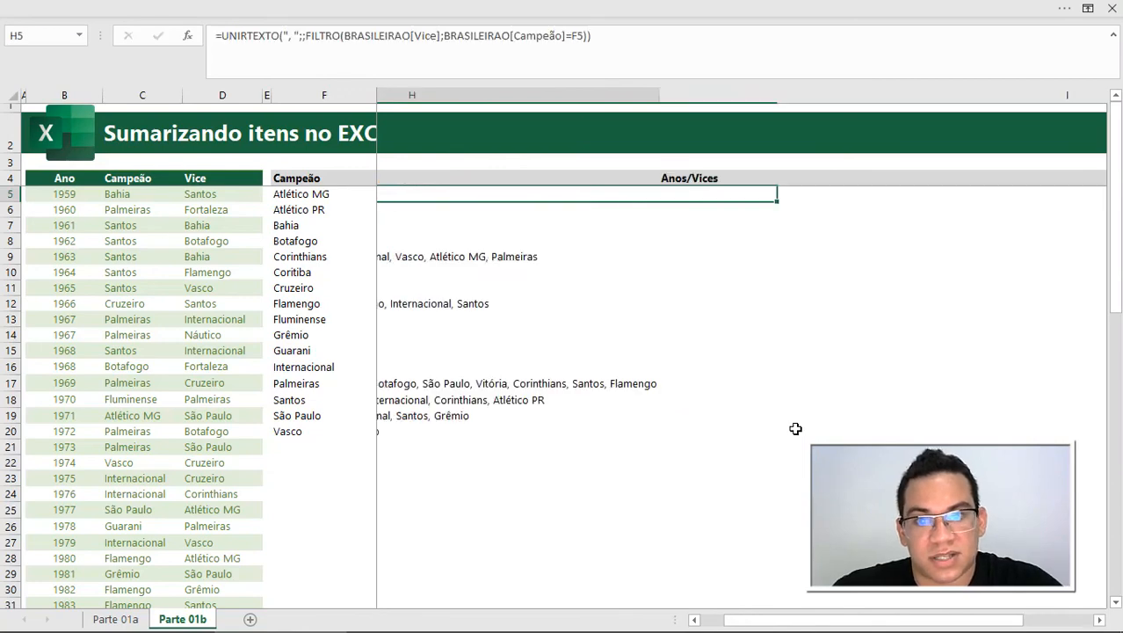
key(Left)
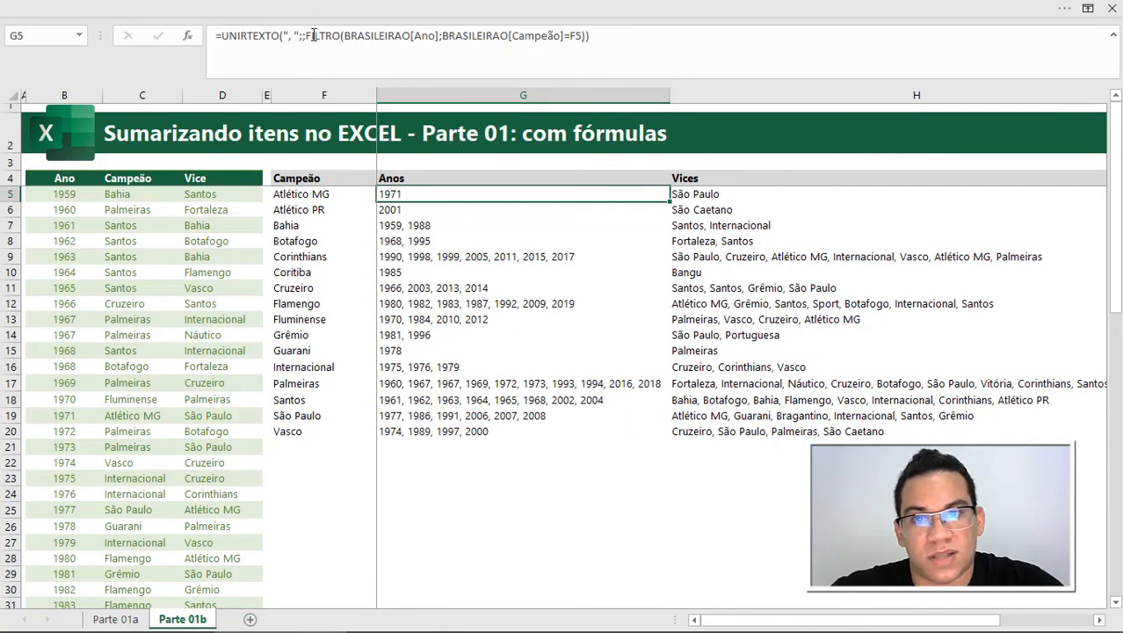
click(306, 35)
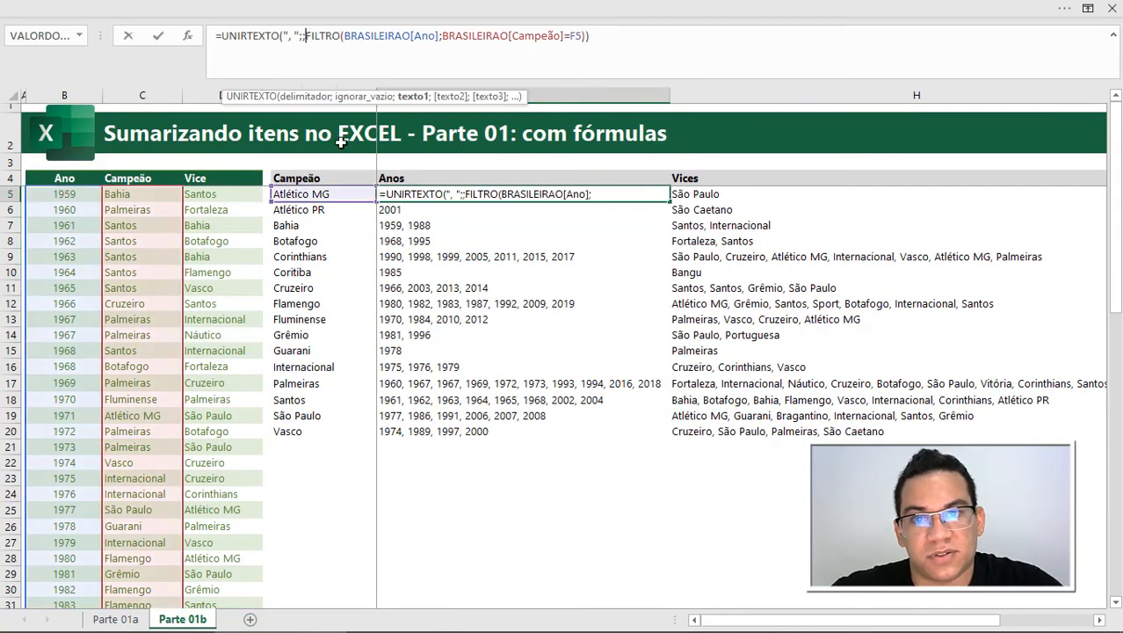
click(412, 97)
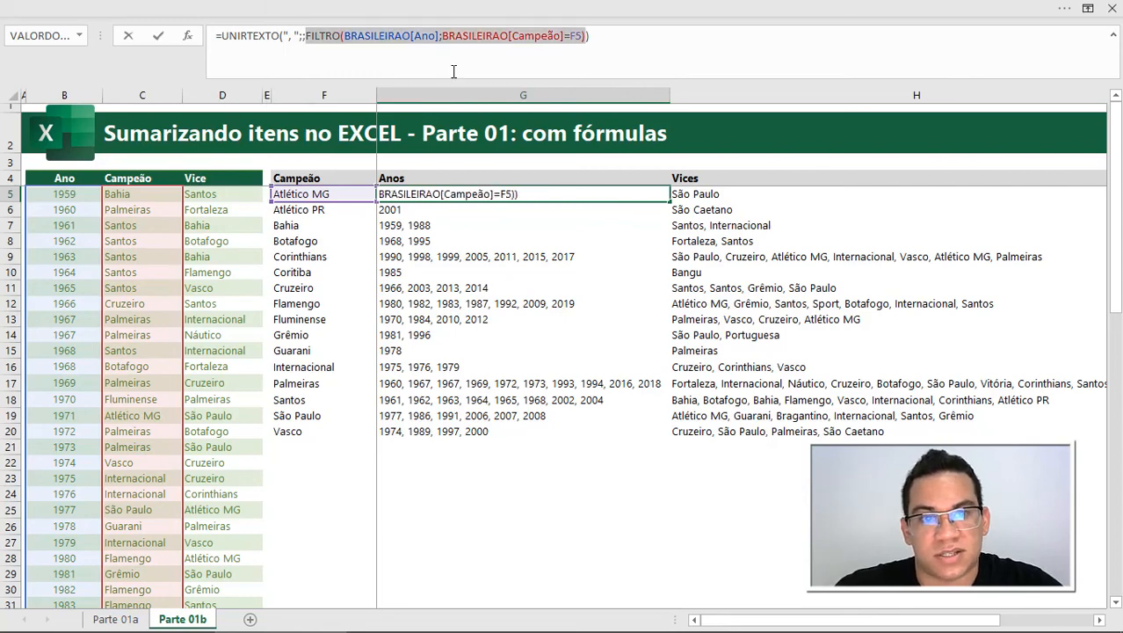
key(ctrl+c)
key(Escape)
key(Right)
key(Right)
click(451, 48)
key(ctrl+v)
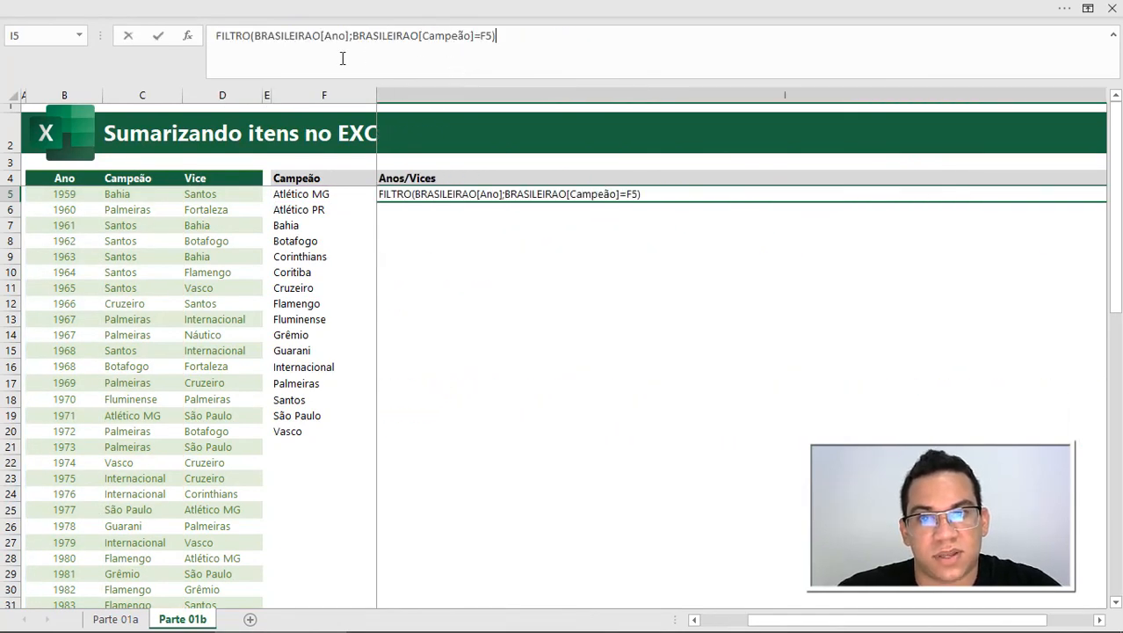
text(=)
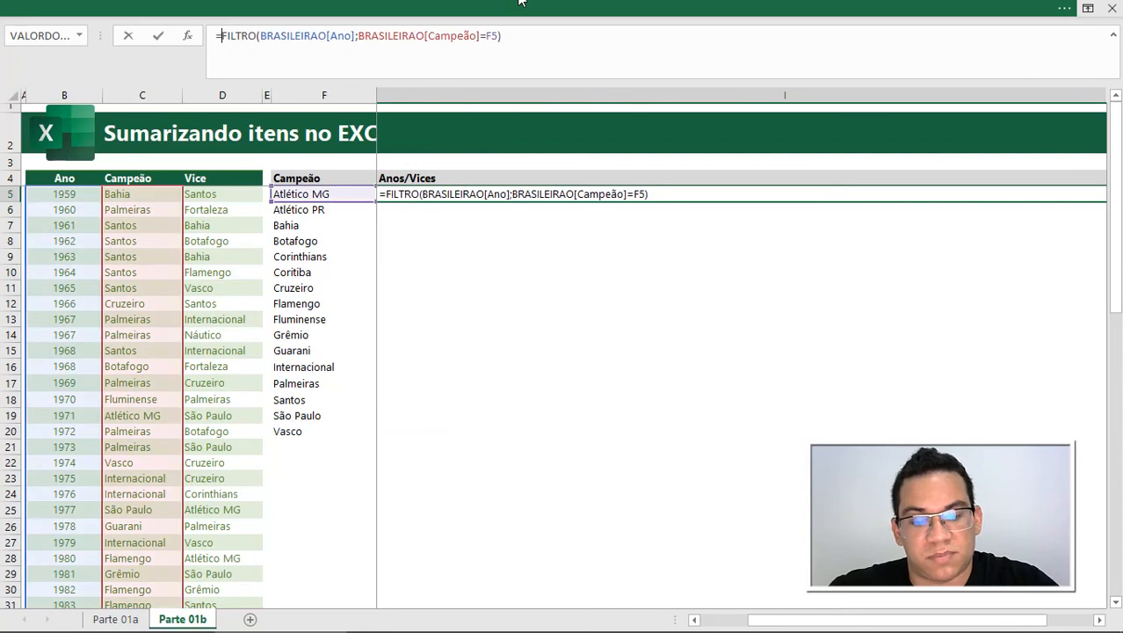
- Evaluate and restore the FILTRO function in I5, and store the formula as plain text with a leading apostrophe
key(F9)
key(ctrl+z)
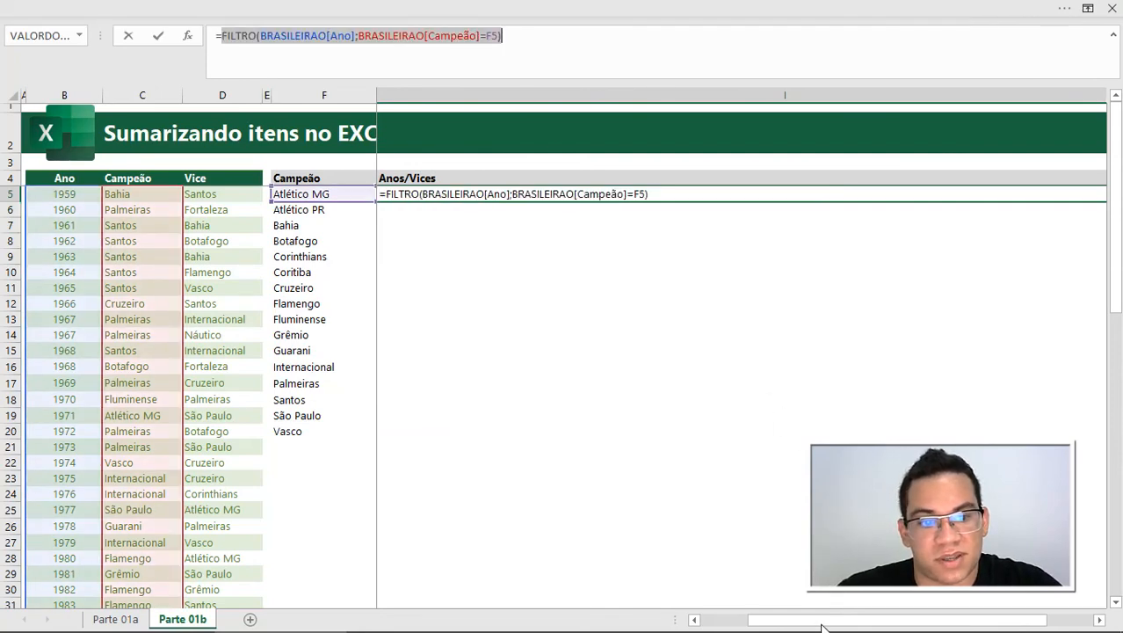
drag(801, 626, 756, 629)
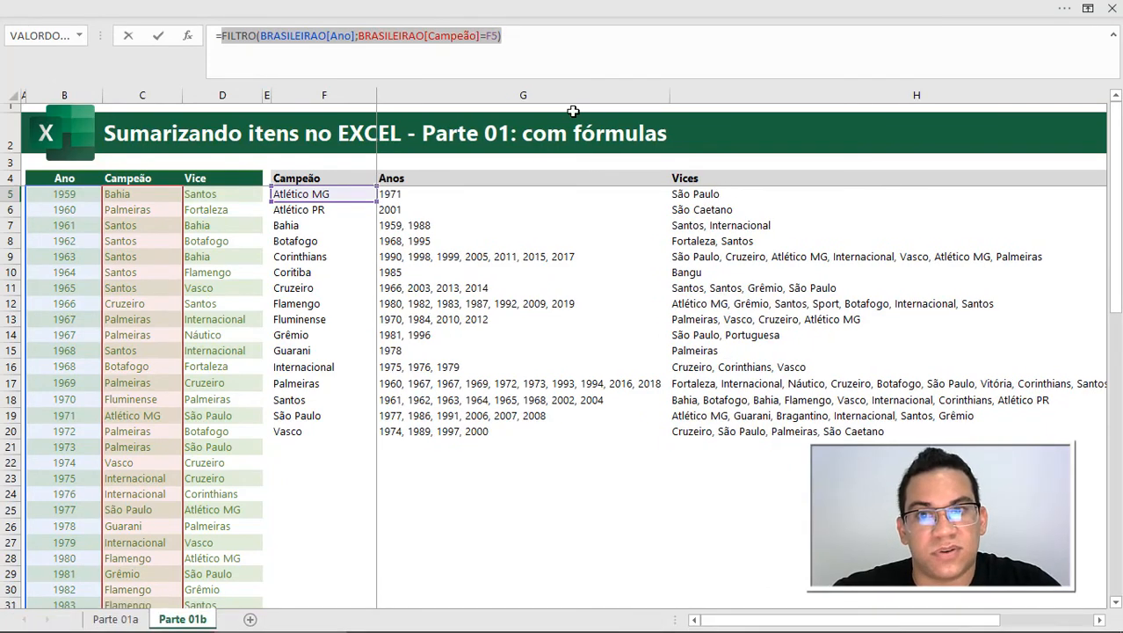
click(215, 38)
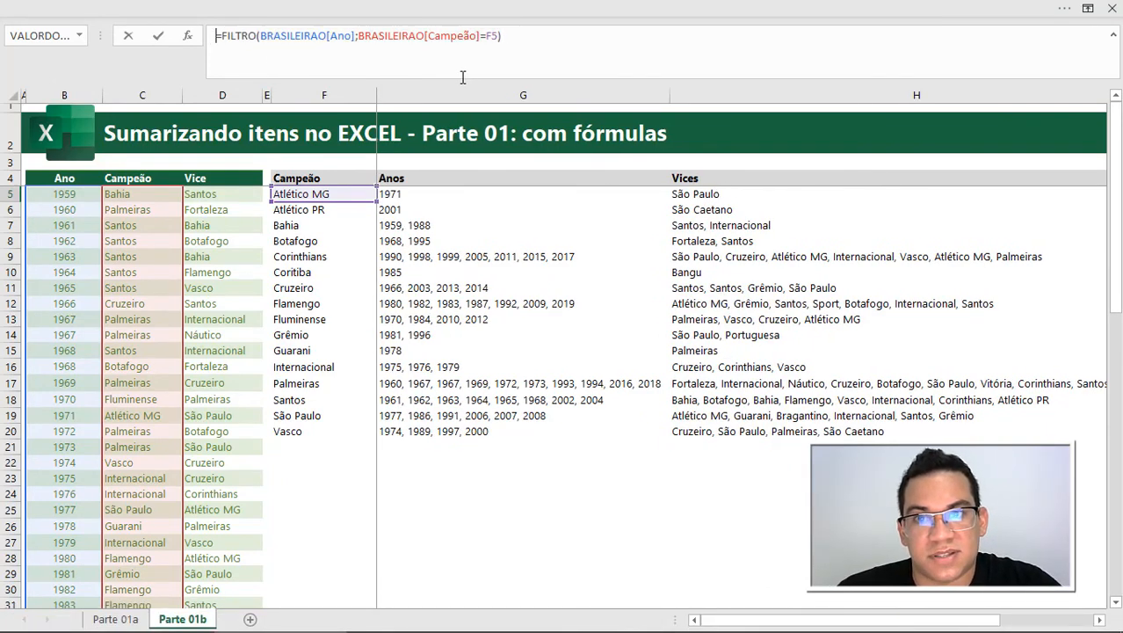
key(Escape)
key(Right)
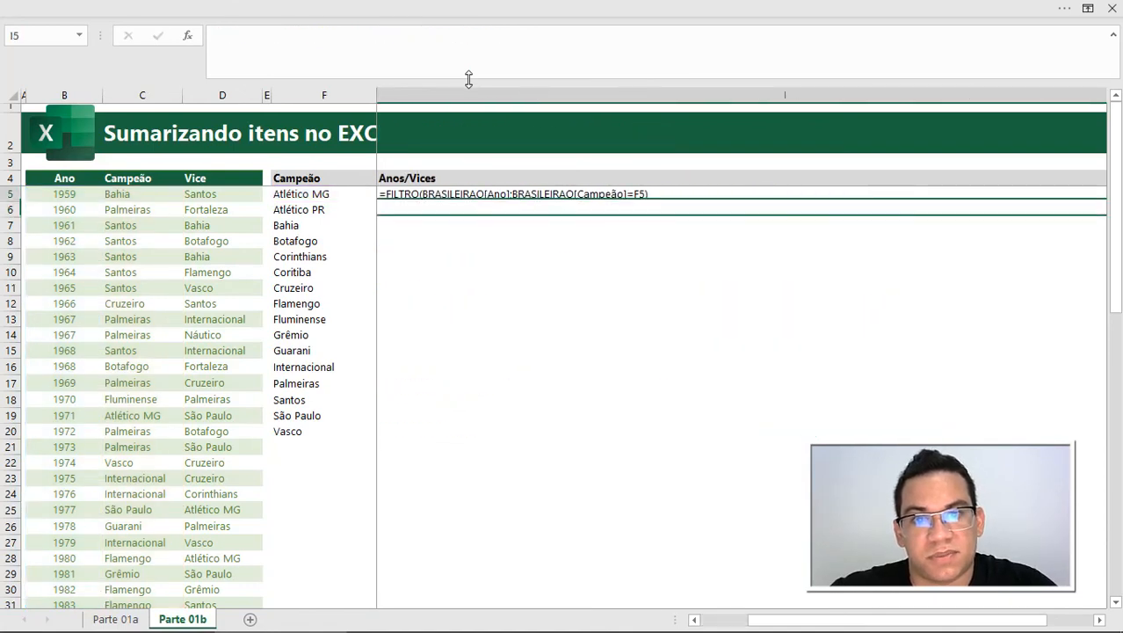
- Turn the I5 text back into a formula and append the BRASILEIRAO[Vice] FILTRO function copied from H5, after a space
click(305, 36)
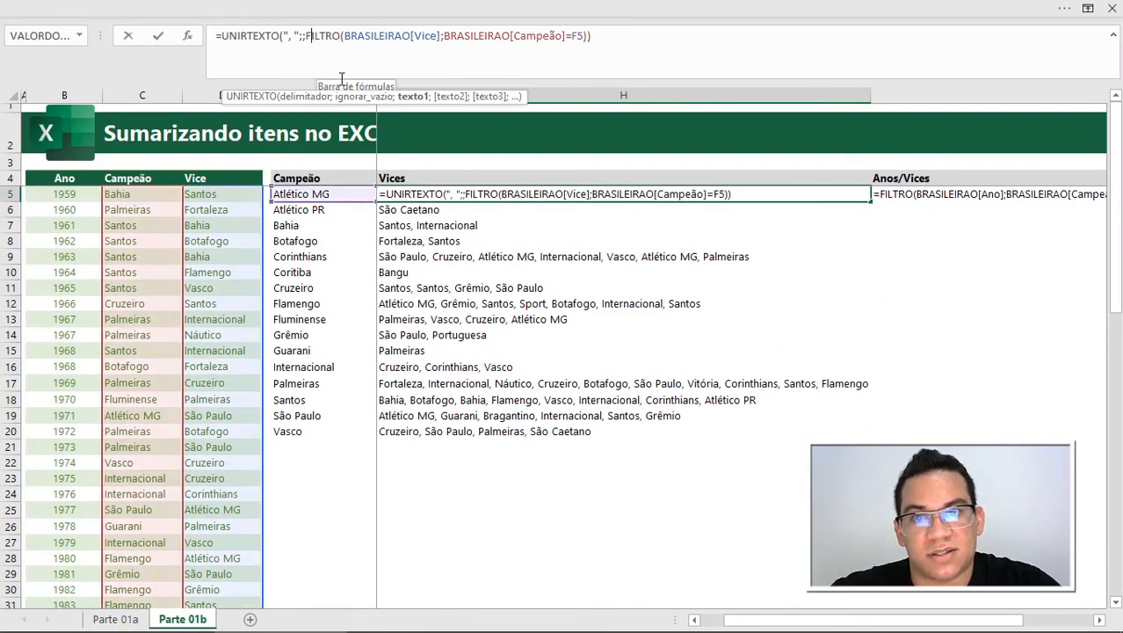
click(412, 97)
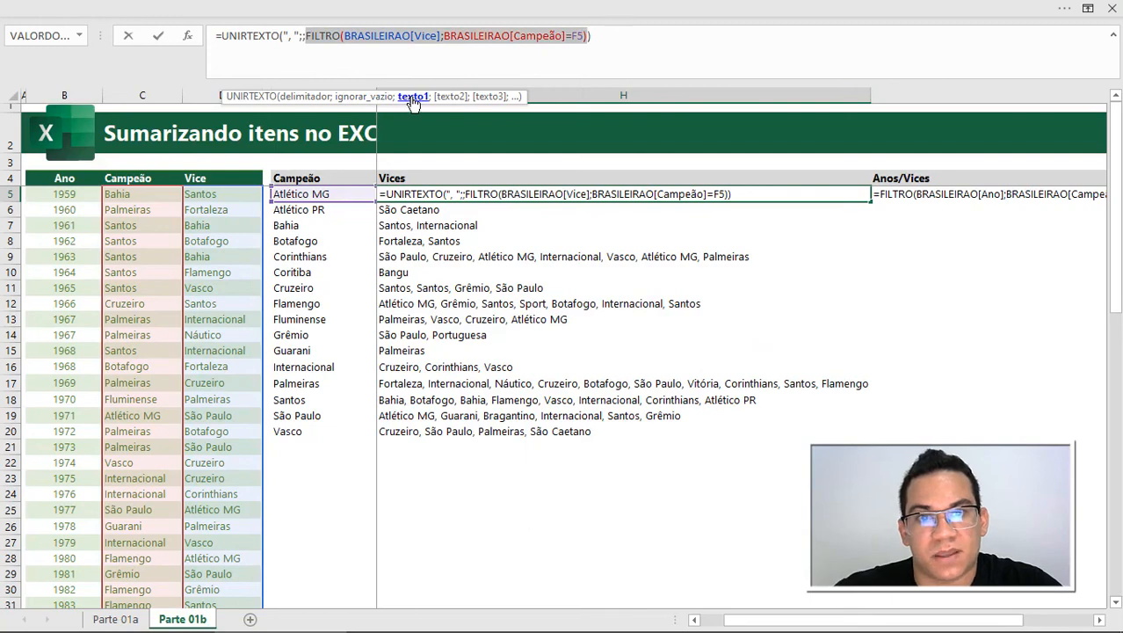
key(Escape)
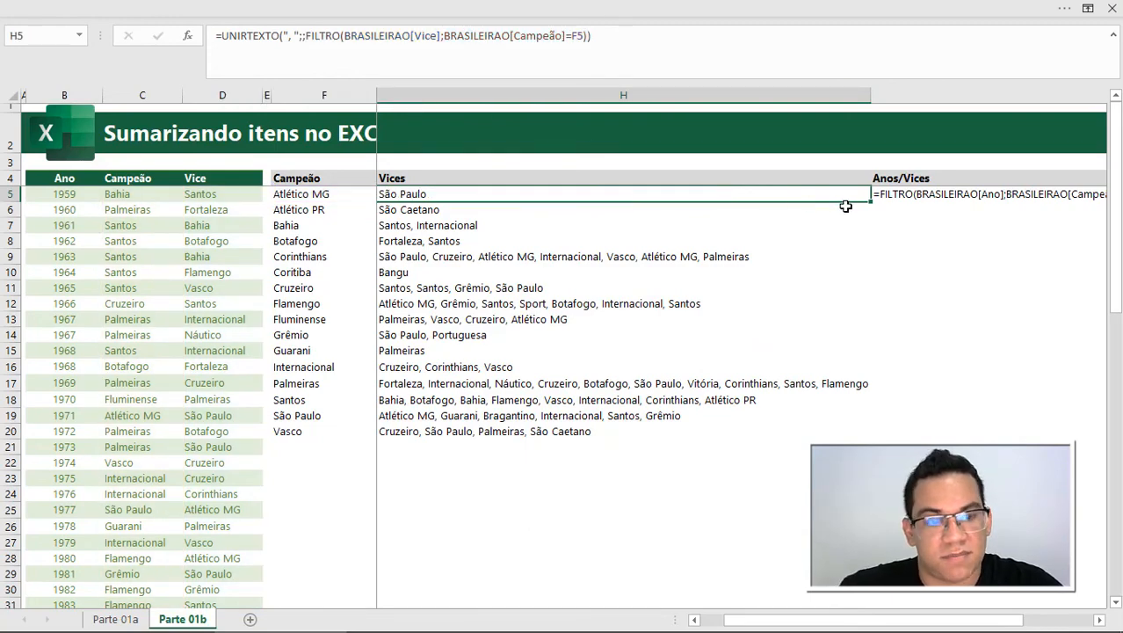
key(Right)
click(219, 36)
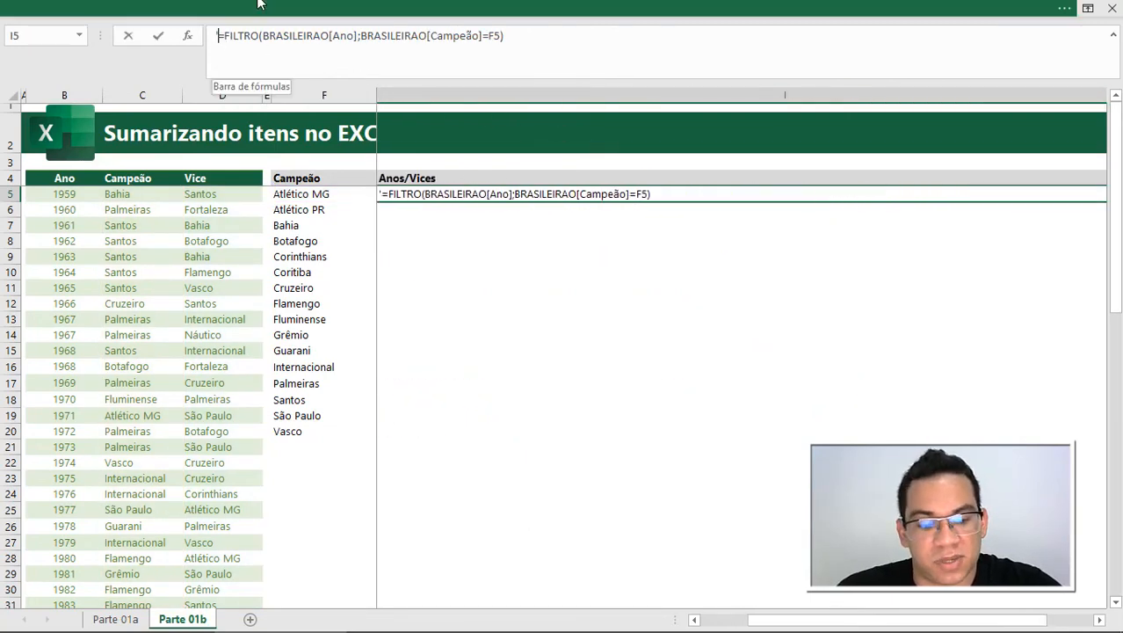
key(BackSpace)
key(ctrl+v)
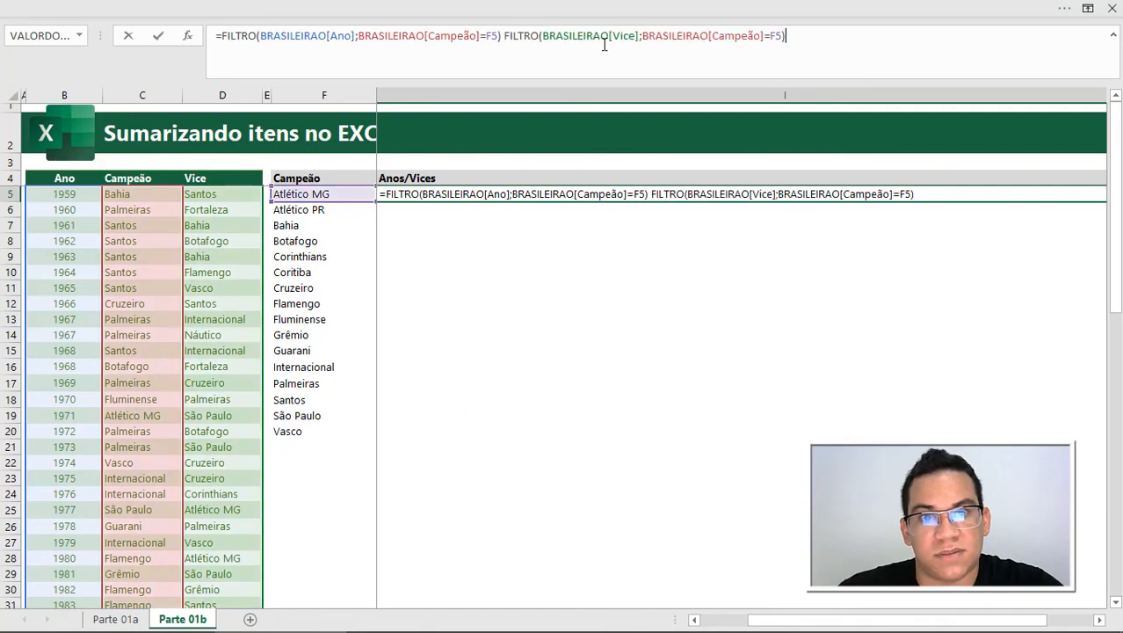
- Replace the space between the two FILTRO functions in I5 with &" (" and append &")" at the end
drag(328, 35, 346, 35)
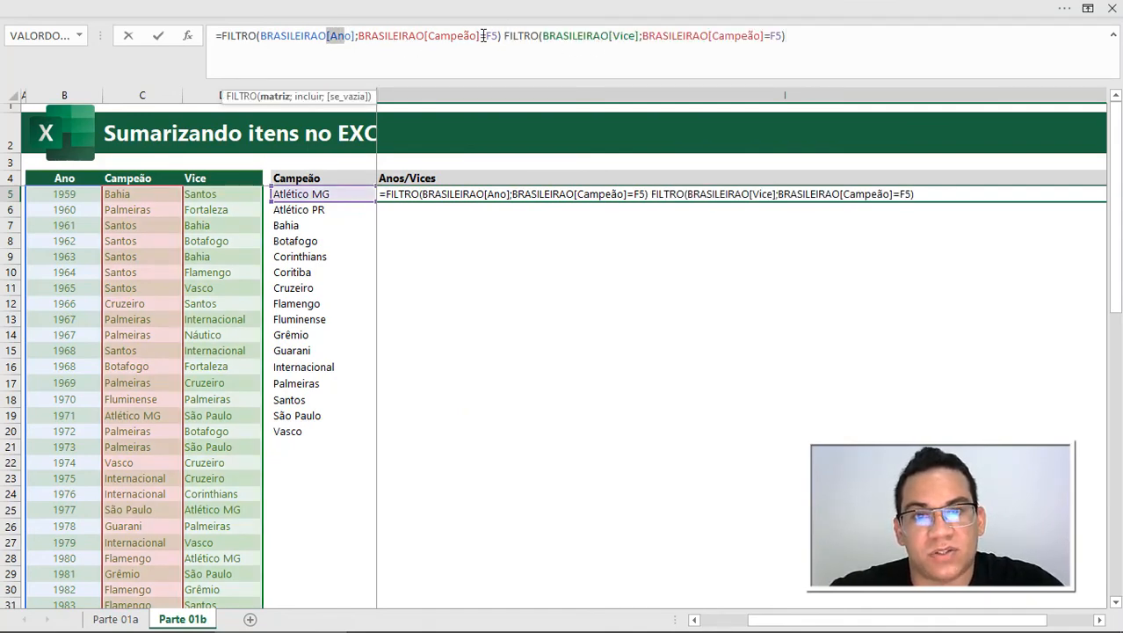
drag(518, 36, 636, 35)
click(650, 57)
click(506, 35)
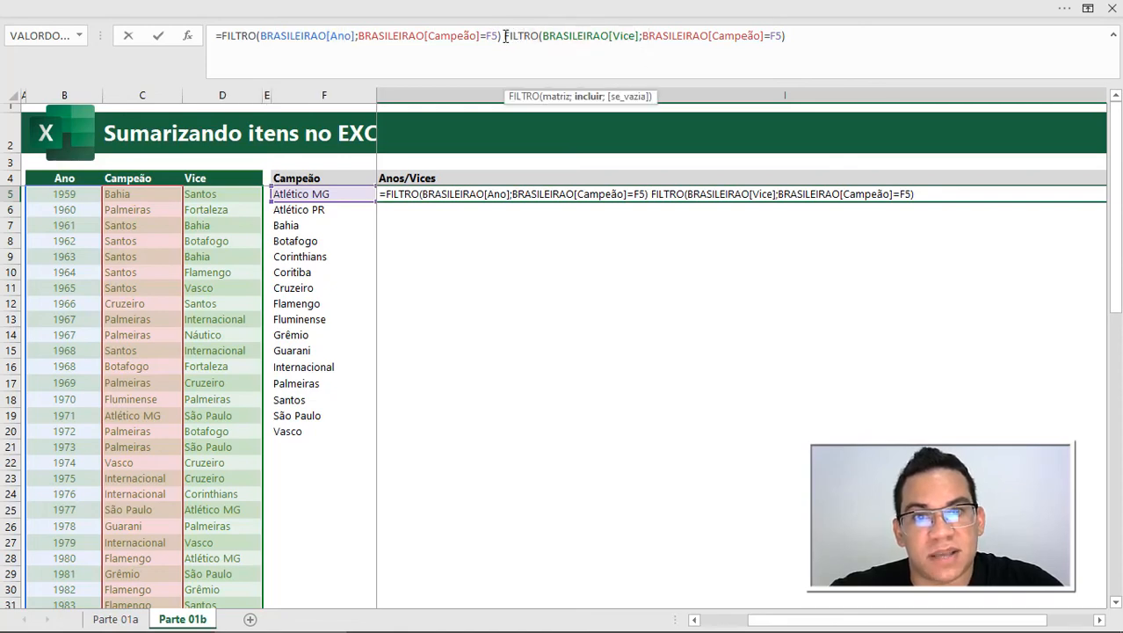
key(BackSpace)
text(&)
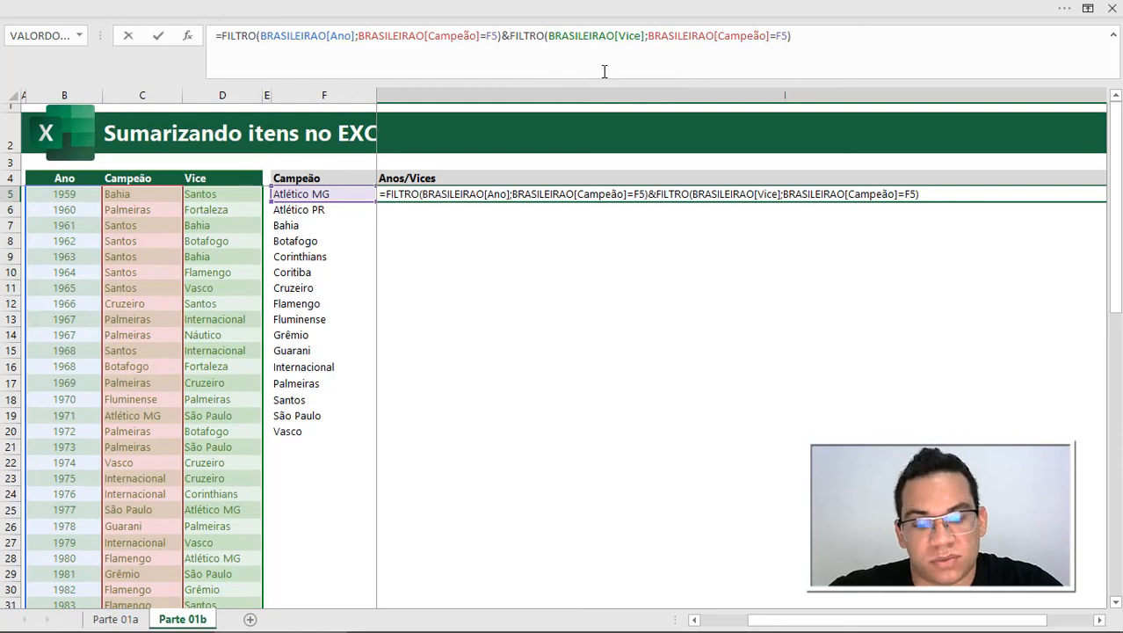
text(" )
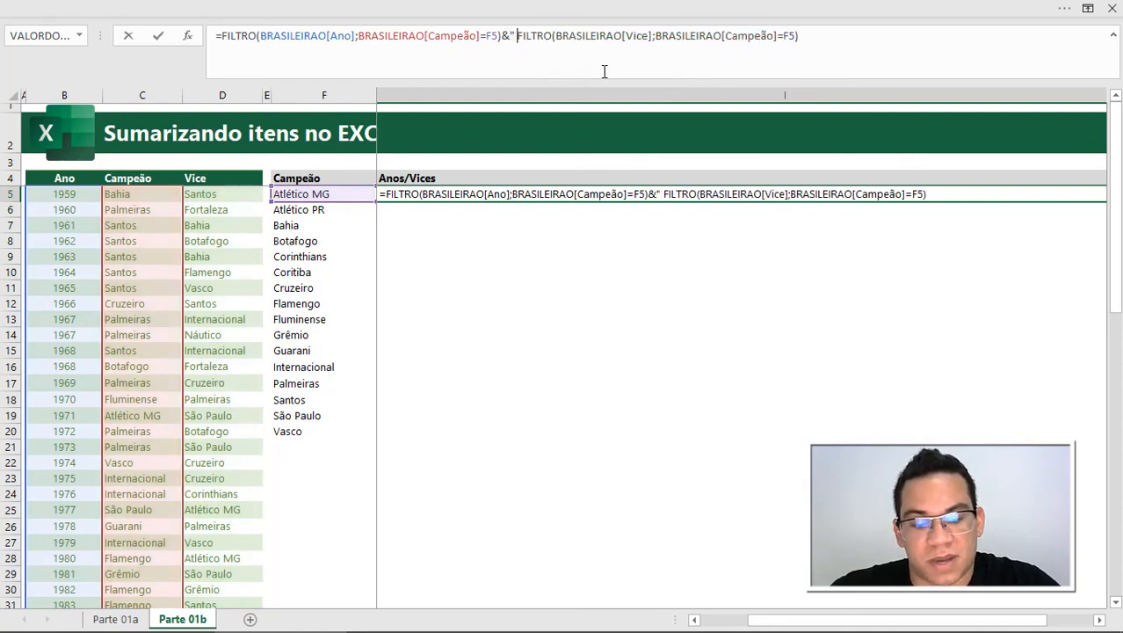
text((")
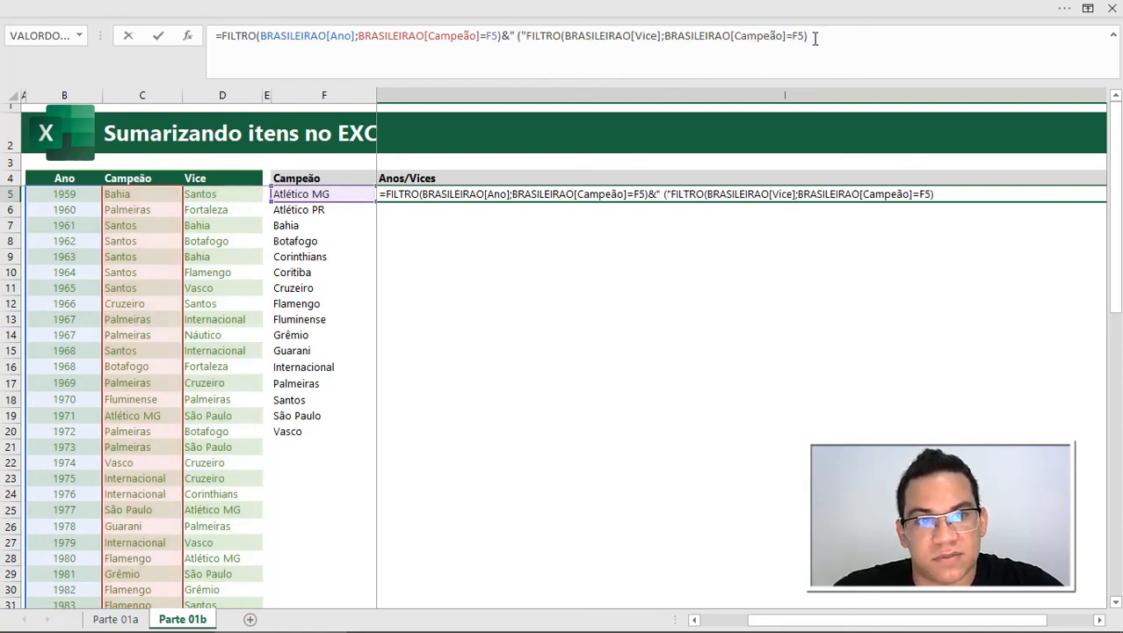
text(&"))
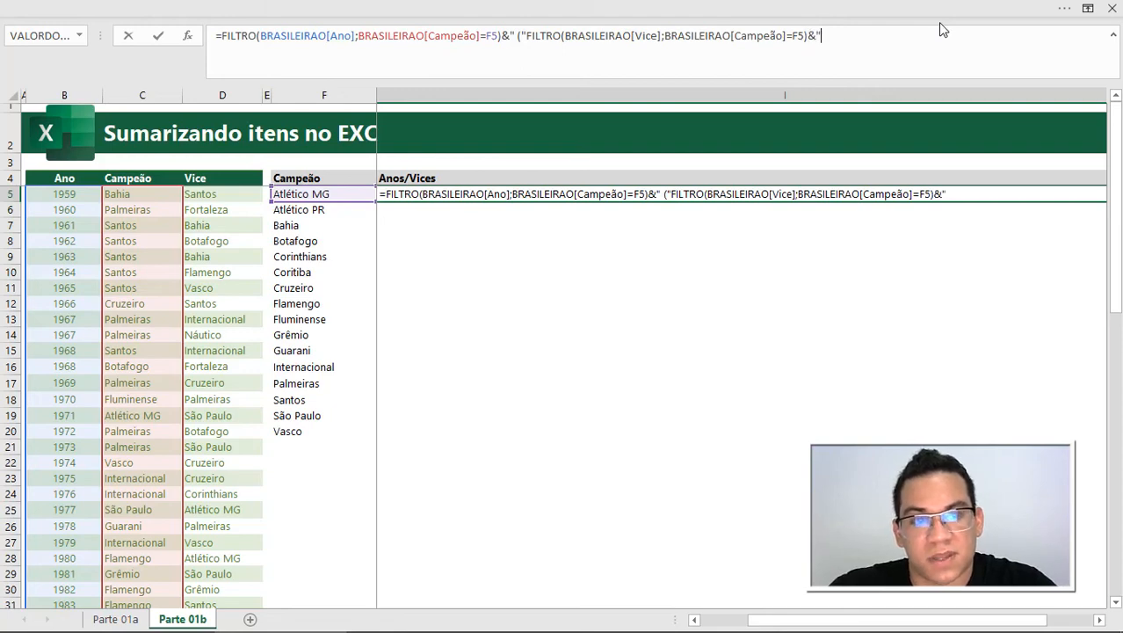
text(")
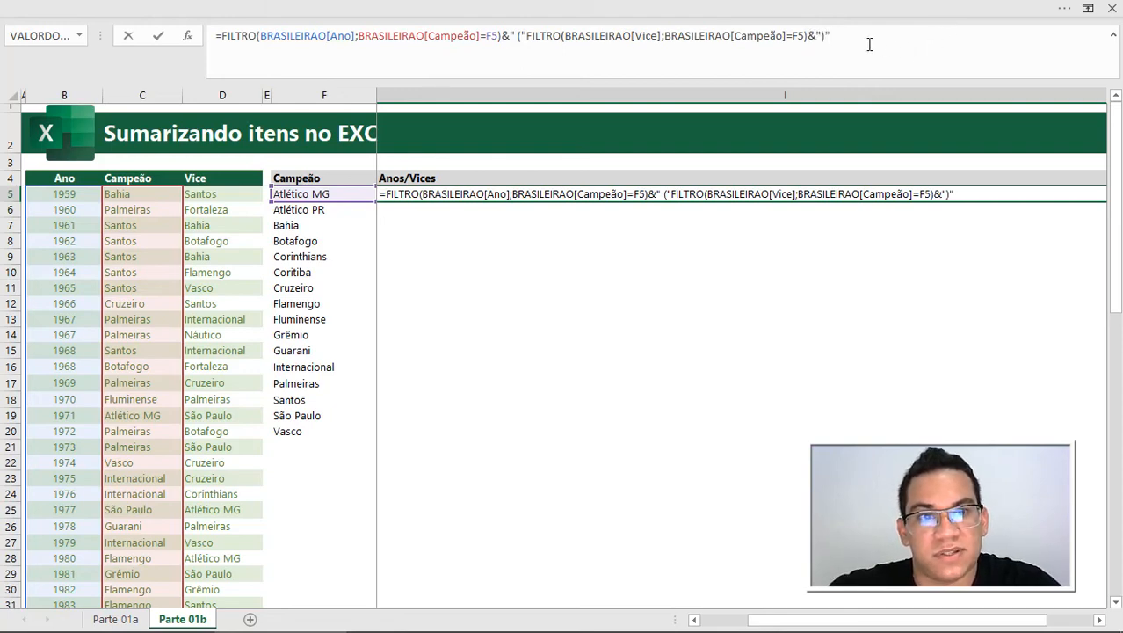
- Try to evaluate the combined I5 formula, and insert the missing & before the FILTRO function for BRASILEIRAO[Vice]
drag(831, 37, 225, 47)
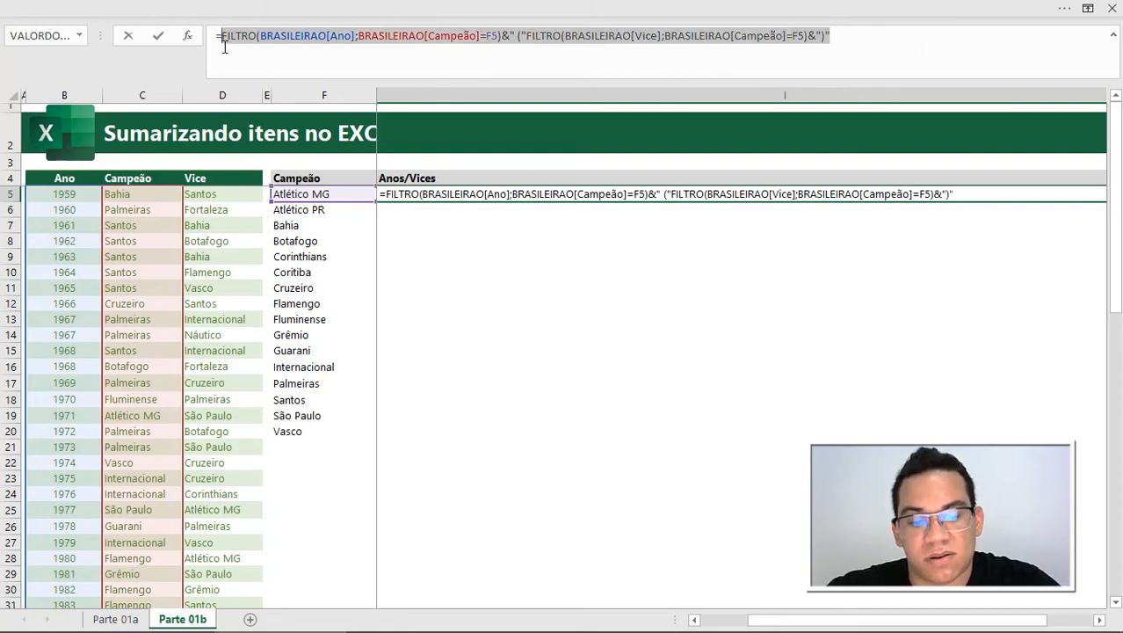
key(Return)
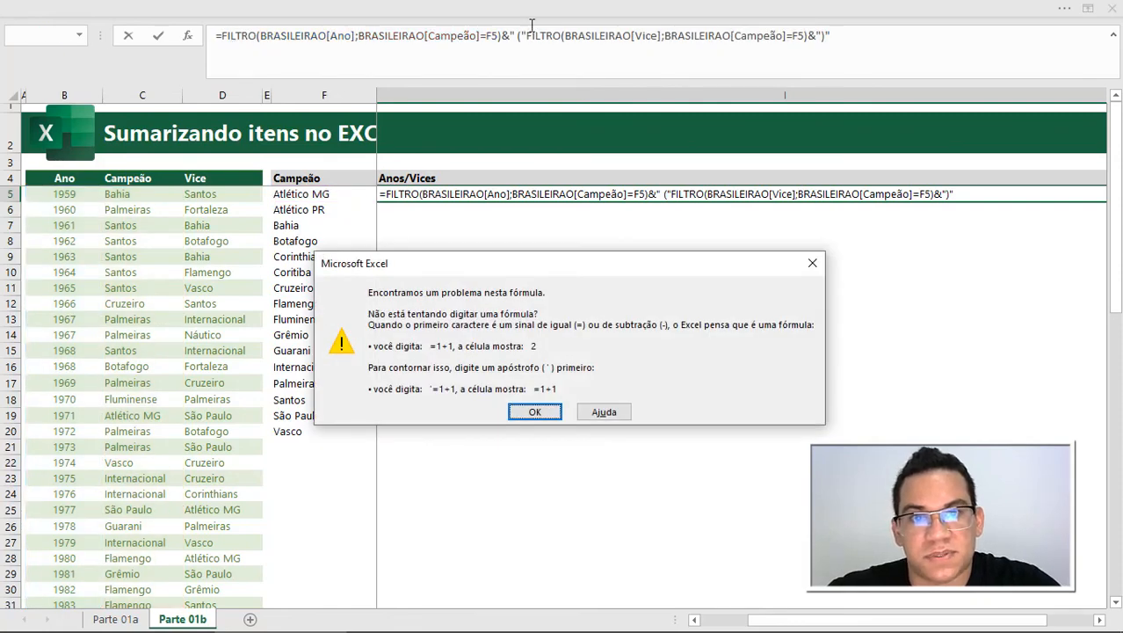
key(Return)
click(525, 35)
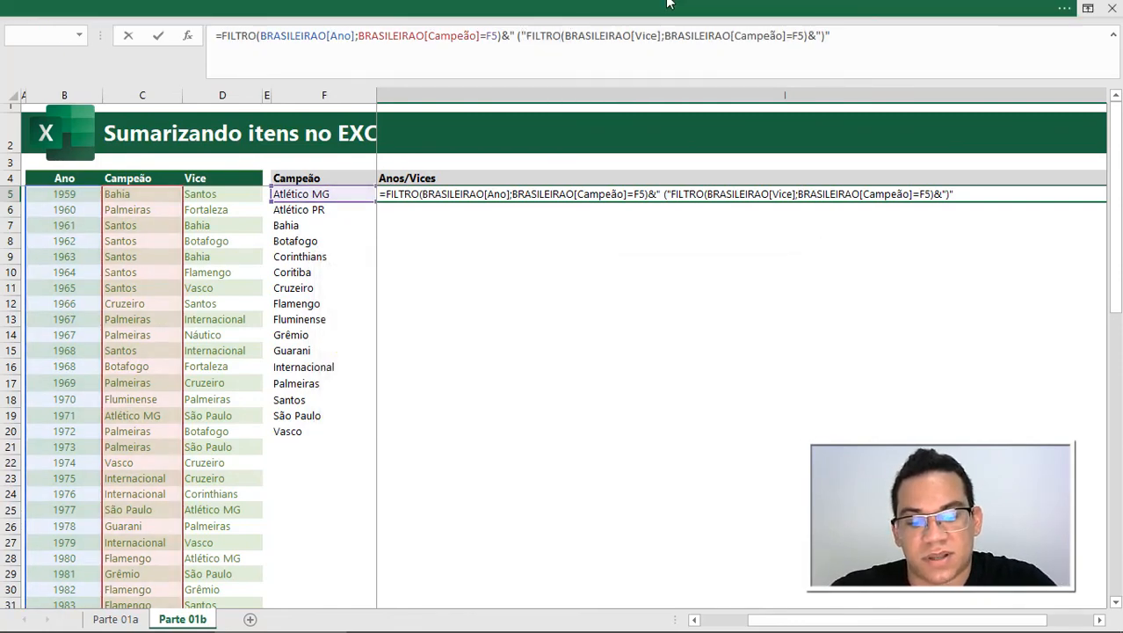
text(&)
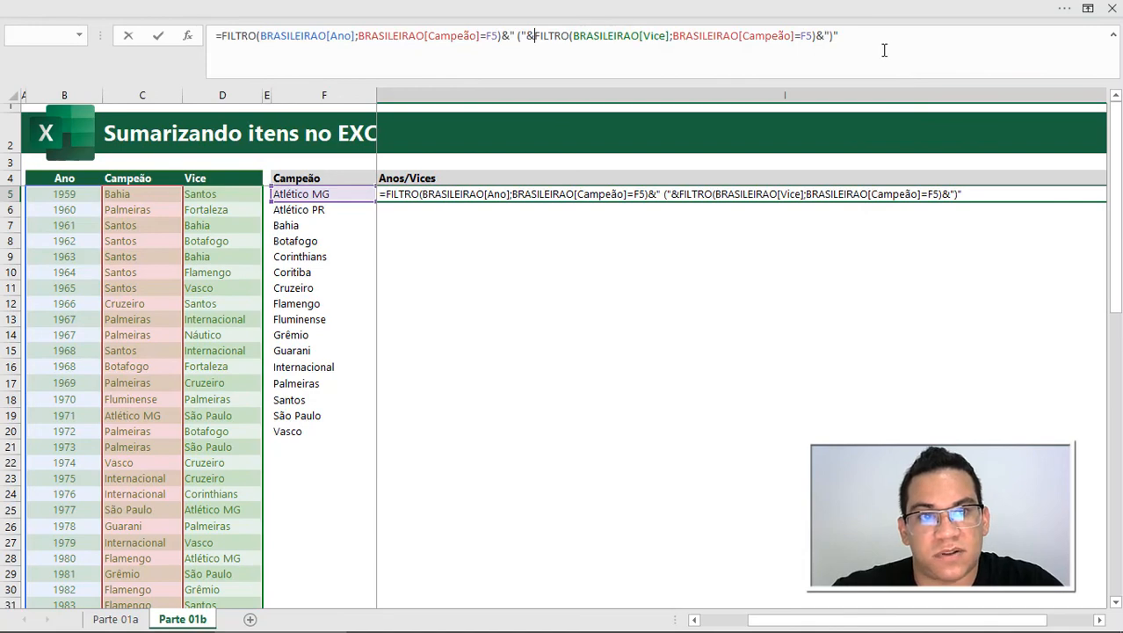
- Preview the evaluated result of the combined I5 formula in an enlarged formula bar, and restore the formula
key(End)
key(F9)
drag(483, 78, 439, 187)
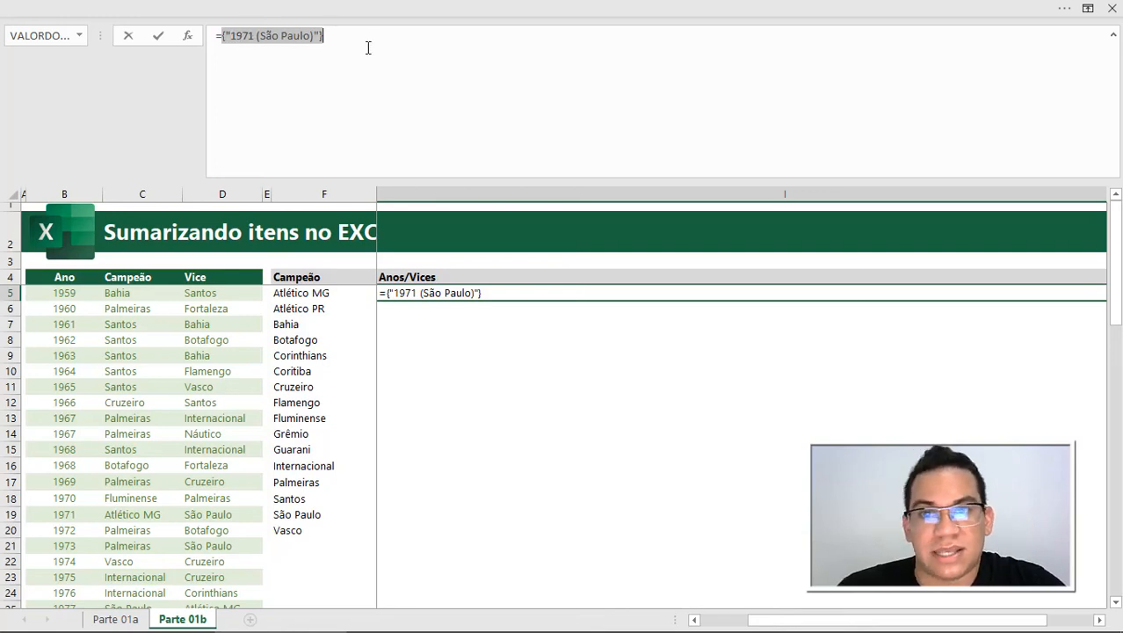
key(ctrl+z)
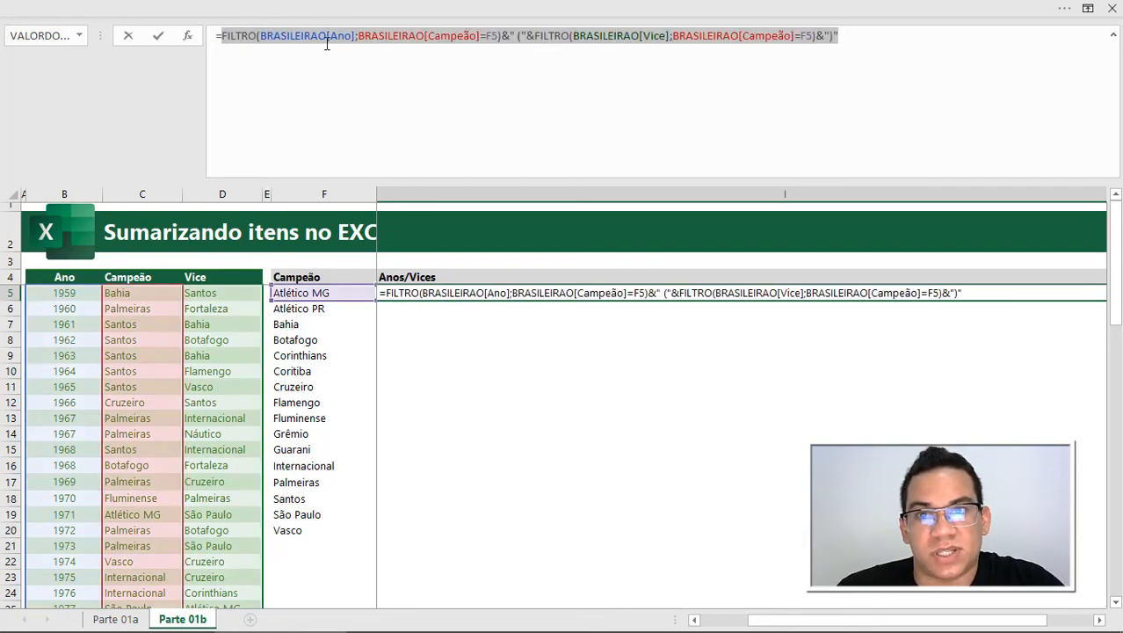
- Wrap the combined FILTRO expression in I5 in UNIRTEXTO with the delimiter ", " and the ignore-empty argument left blank
key(Left)
text(unir)
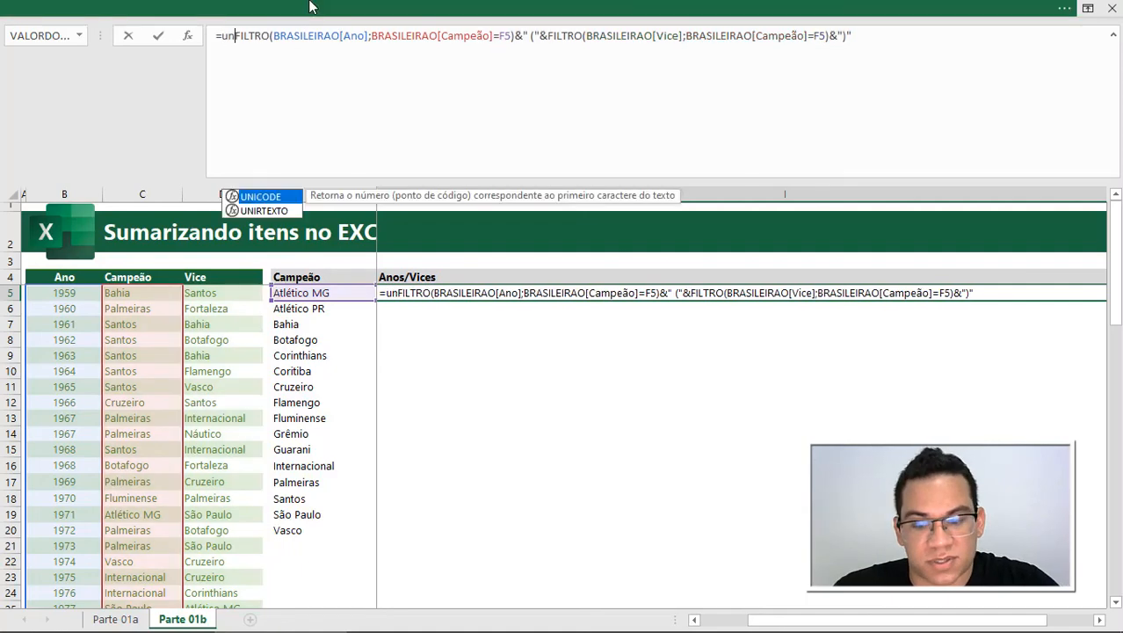
key(Tab)
text(")
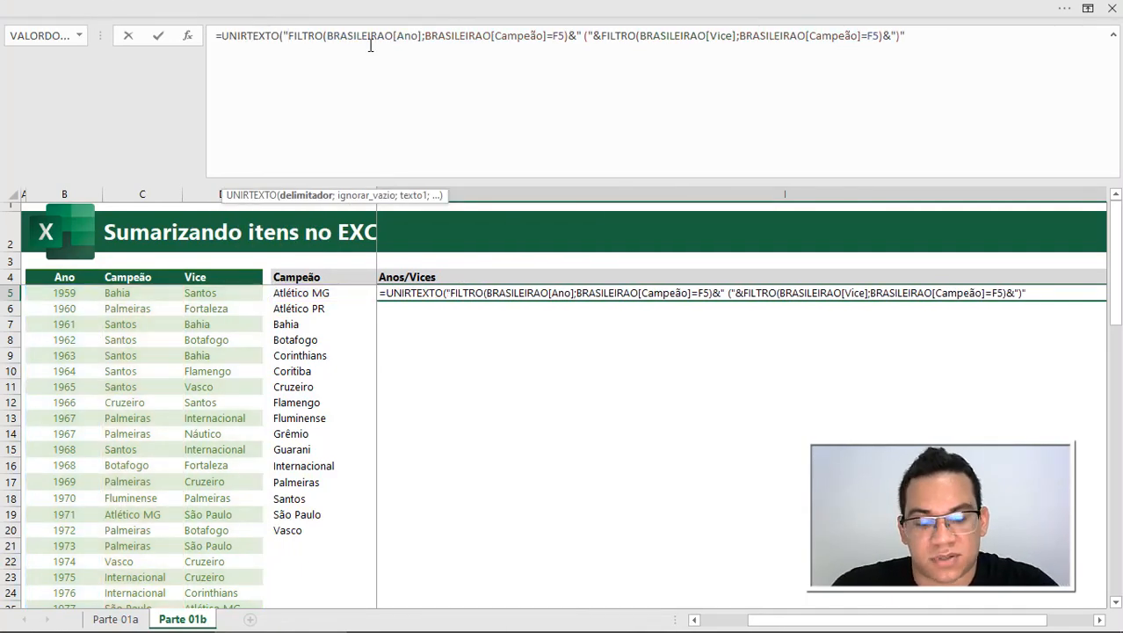
text(, ";;)
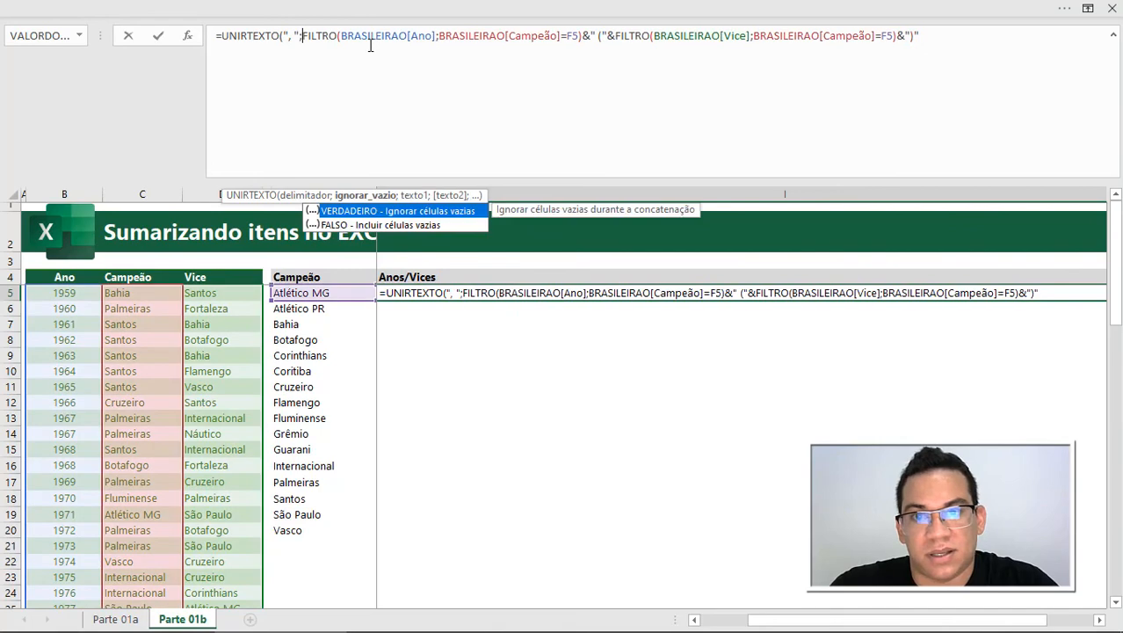
click(950, 35)
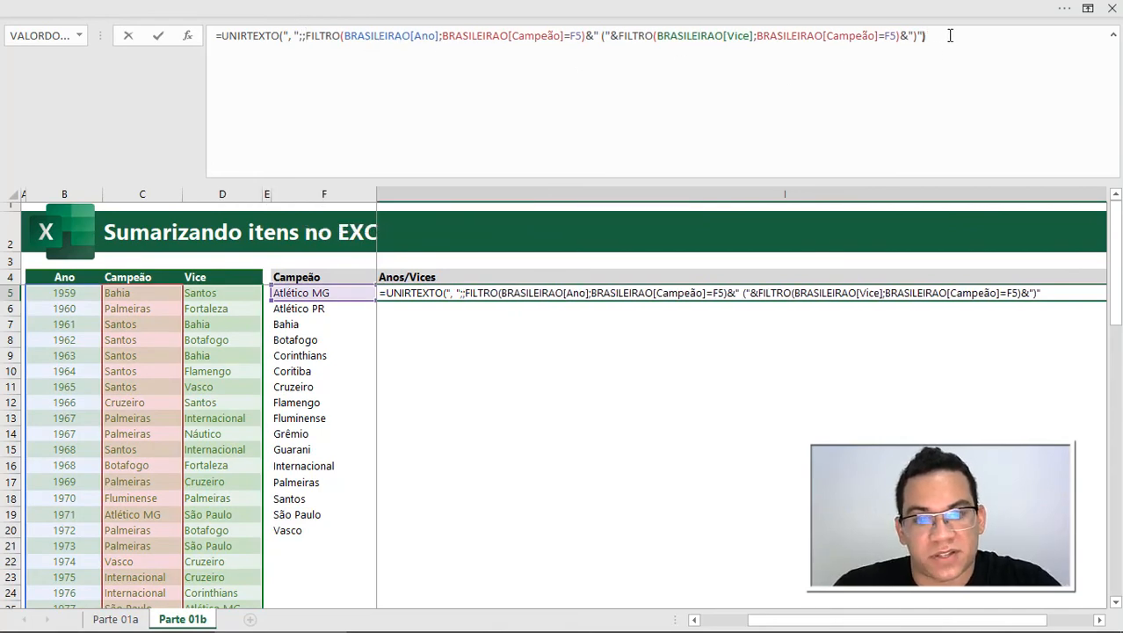
key(Return)
- Fill the Anos/Vices formula from I5 down through I20, and check the Fluminense and Palmeiras entries
drag(718, 293, 672, 534)
key(ctrl+d)
click(549, 422)
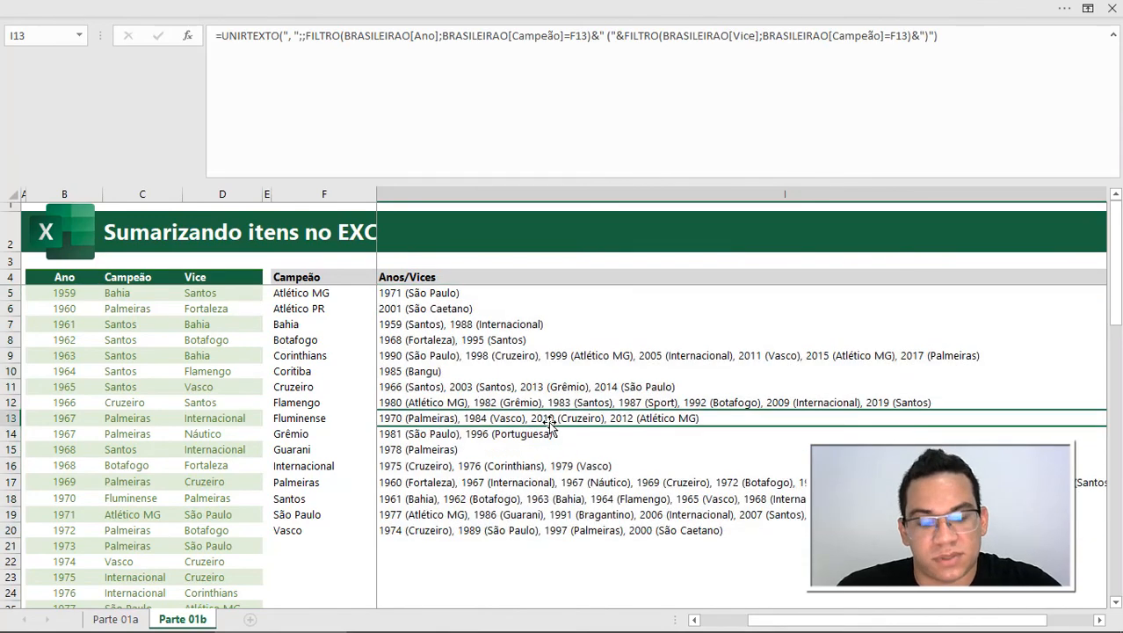
key(Left)
key(Right)
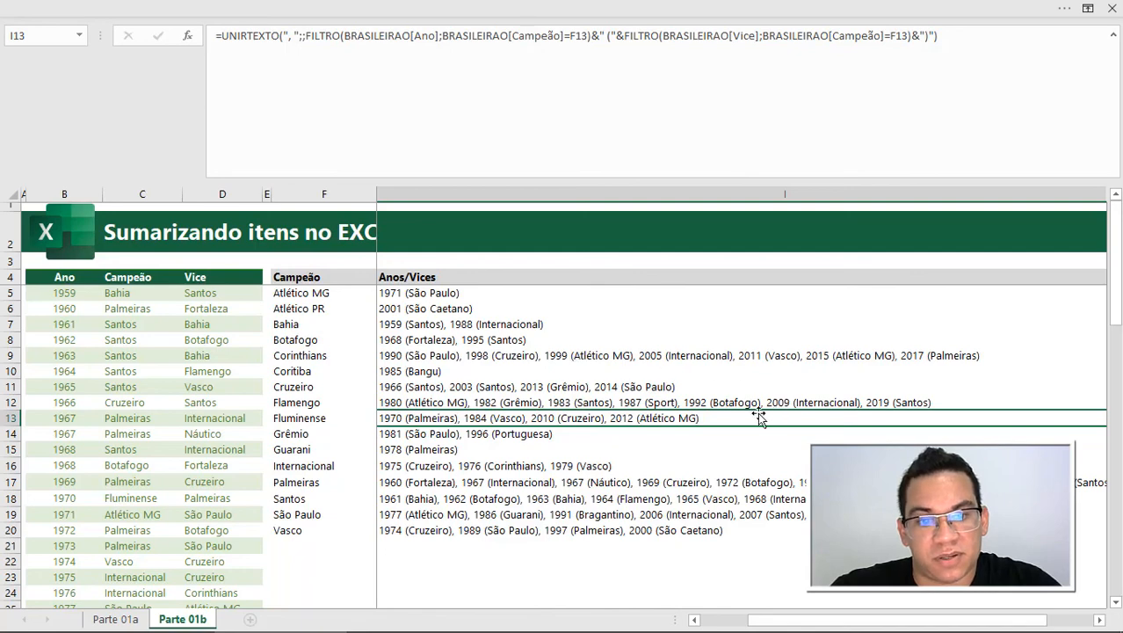
click(522, 481)
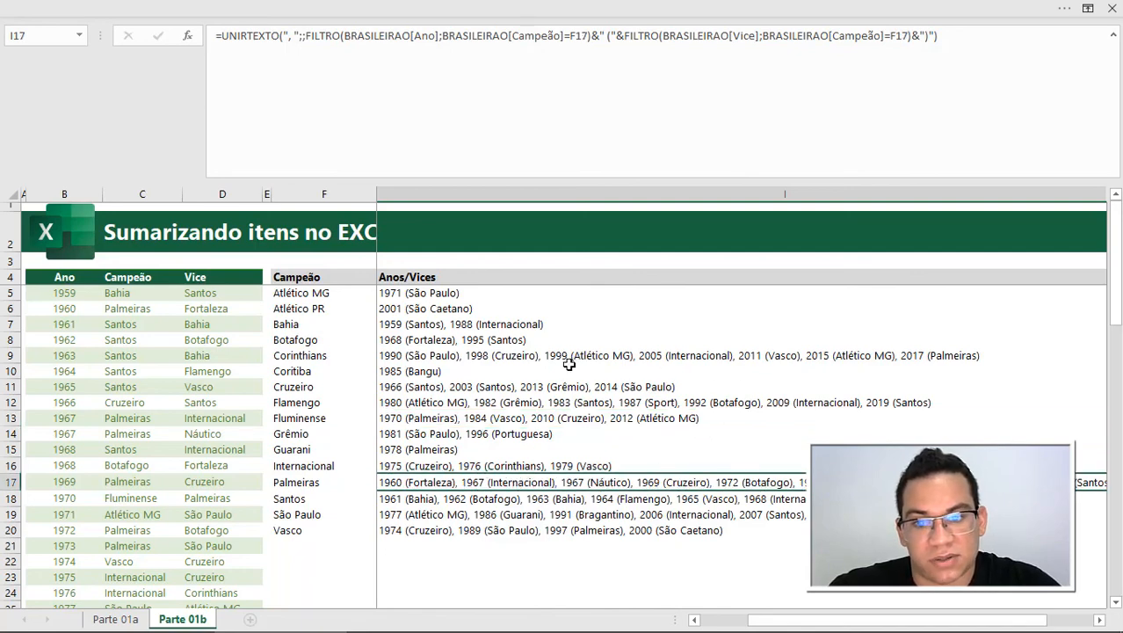
scroll(568, 364, down, 2)
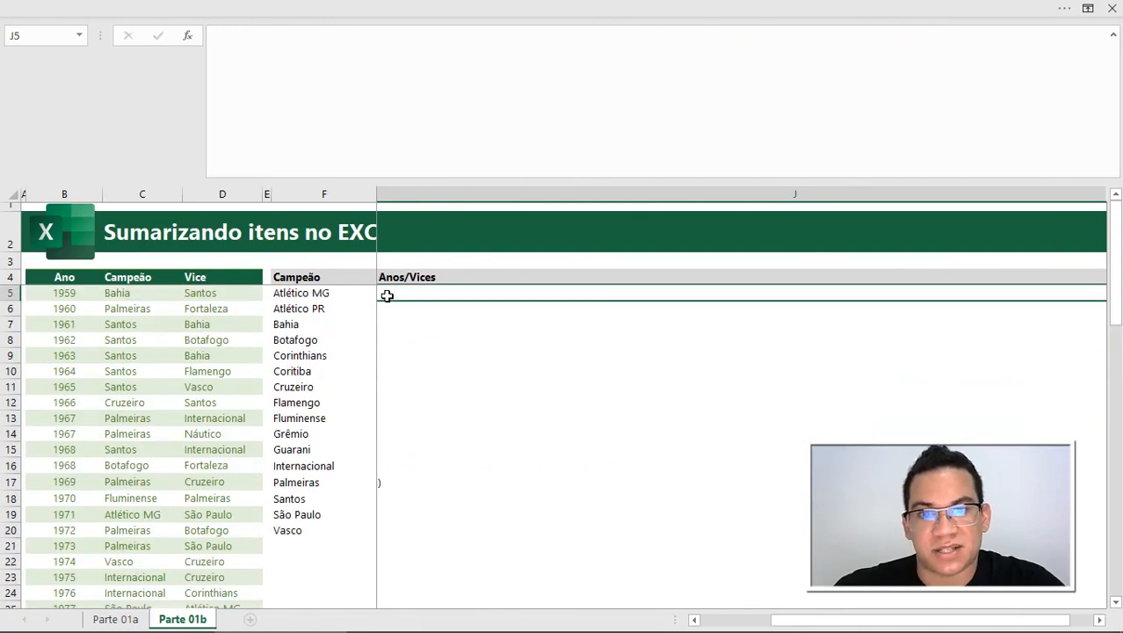
text(=se)
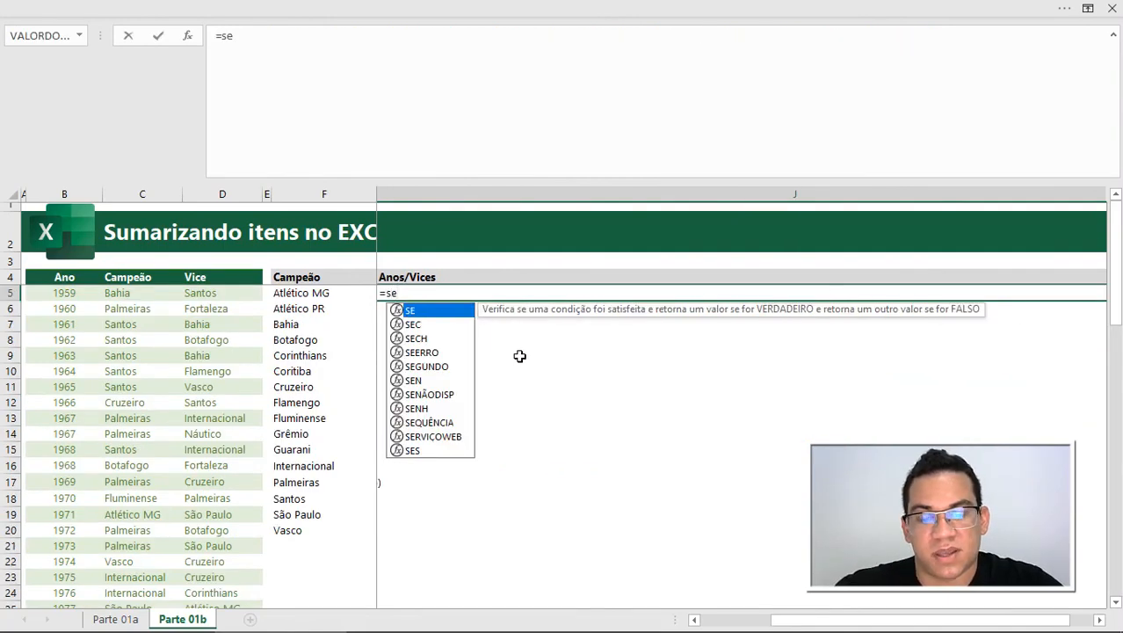
key(Escape)
key(Escape)
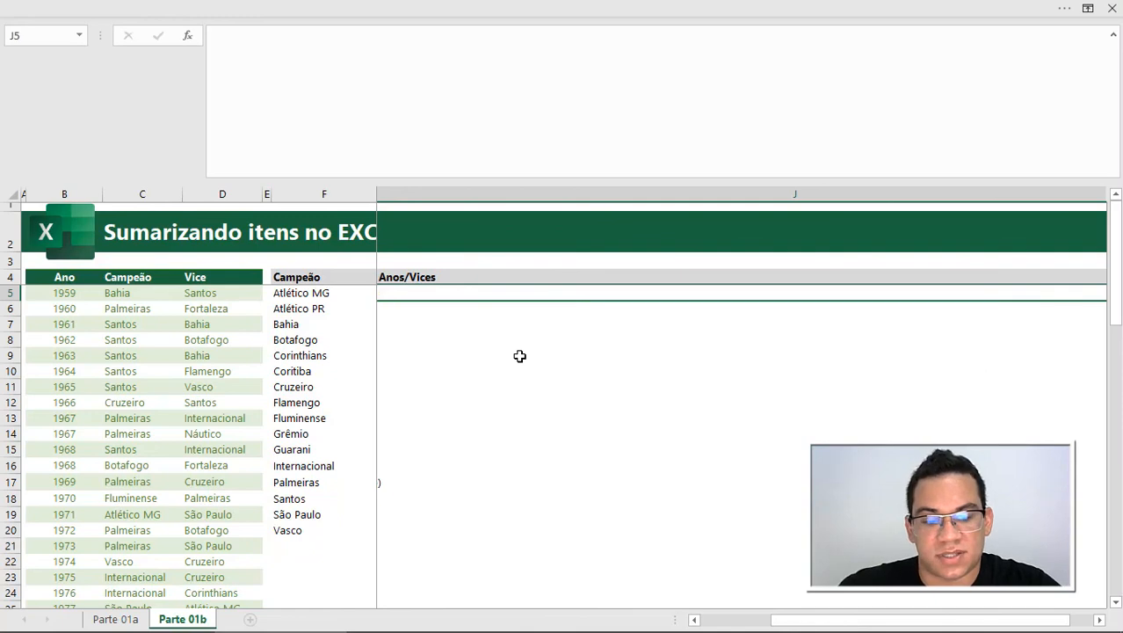
- Start an SE formula in J5 of the second Anos/Vices column with the logical test BRASILEIRAO[Campeão]=F5
text(=se)
key(Tab)
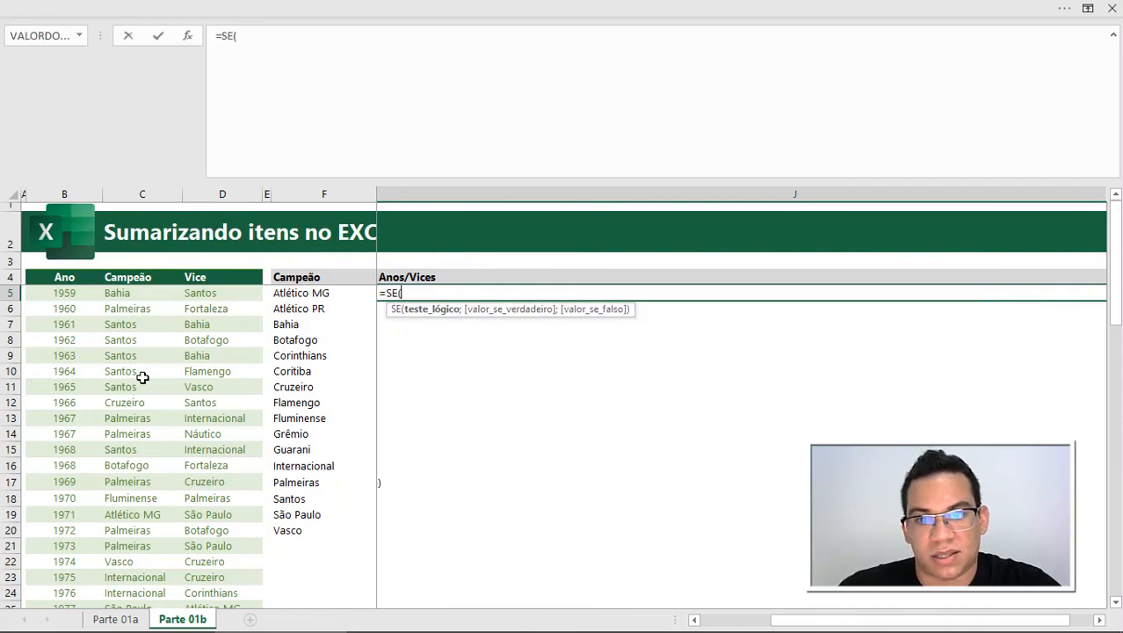
click(141, 376)
key(ctrl+space)
text(=)
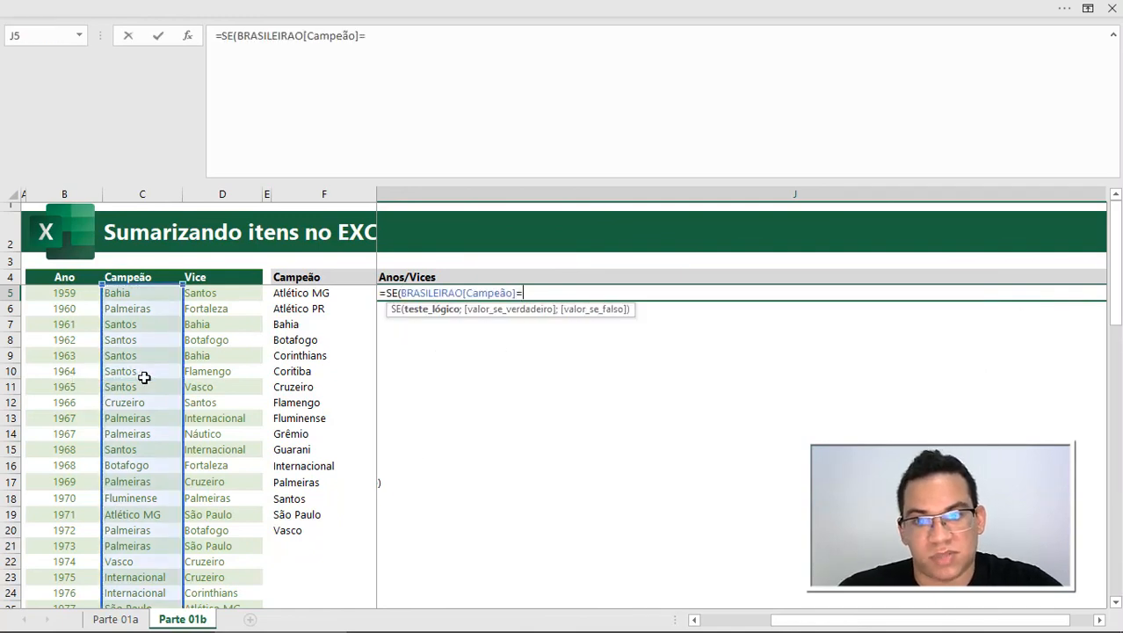
click(308, 294)
text(;)
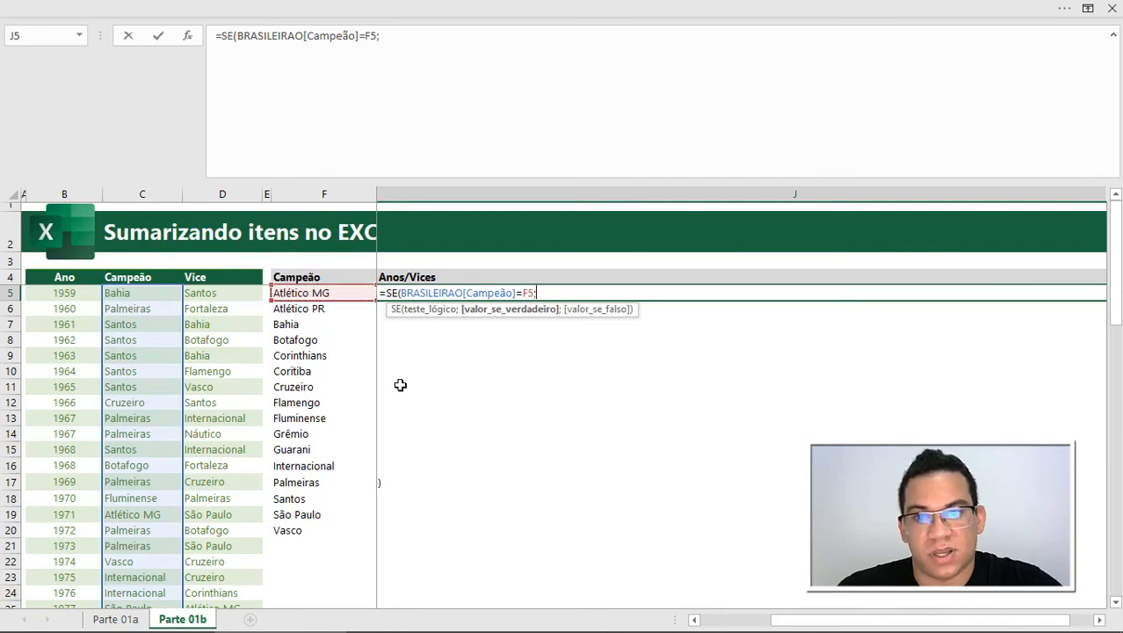
- Complete the SE with the true value BRASILEIRAO[Ano]&" ("&BRASILEIRAO[Vice]&")", preview its evaluated result, and restore the formula
click(72, 354)
key(ctrl+space)
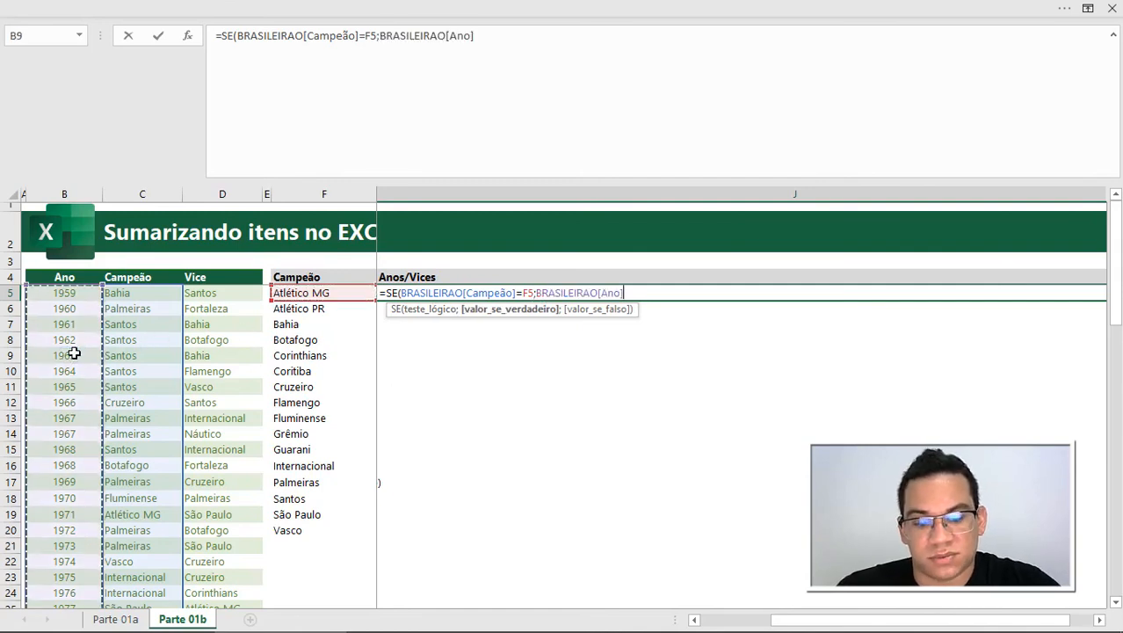
text(&)
click(244, 361)
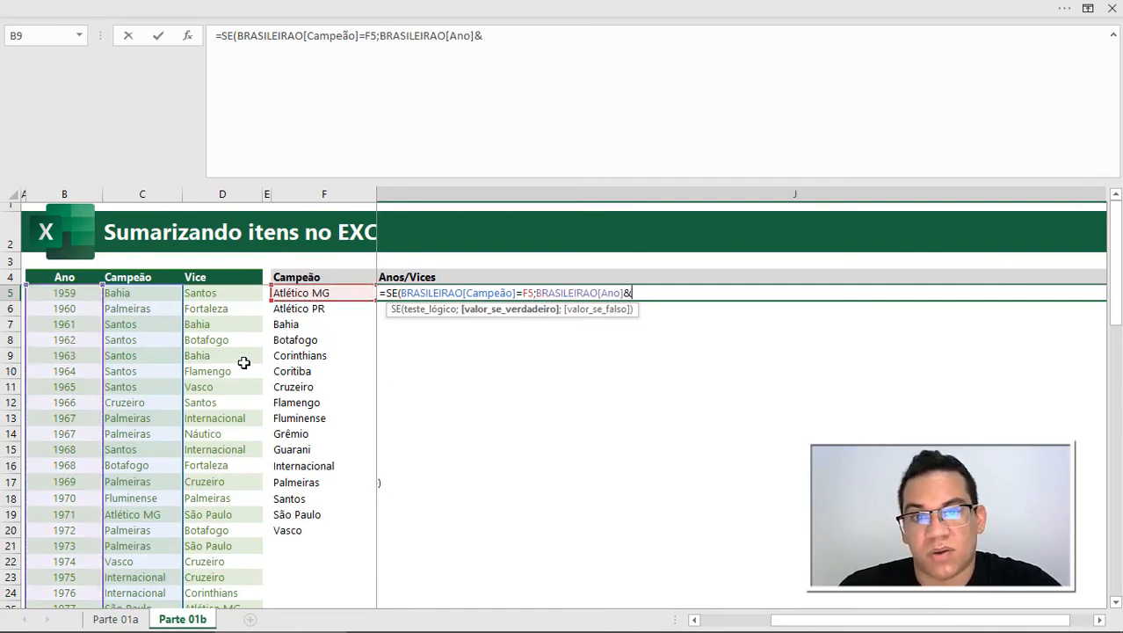
key(ctrl+space)
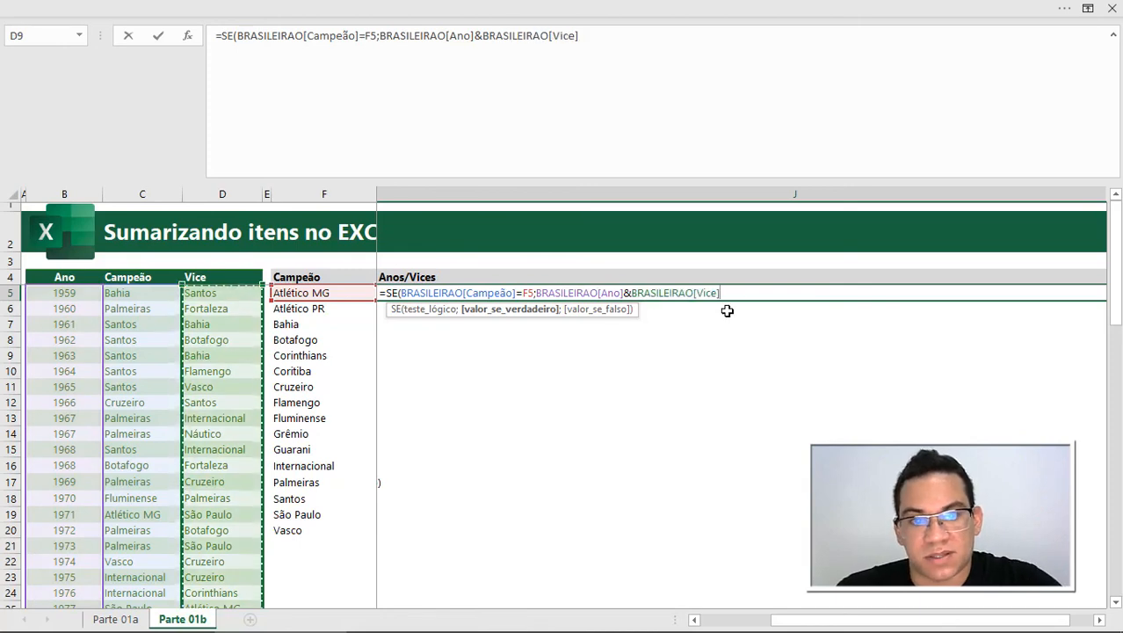
click(631, 293)
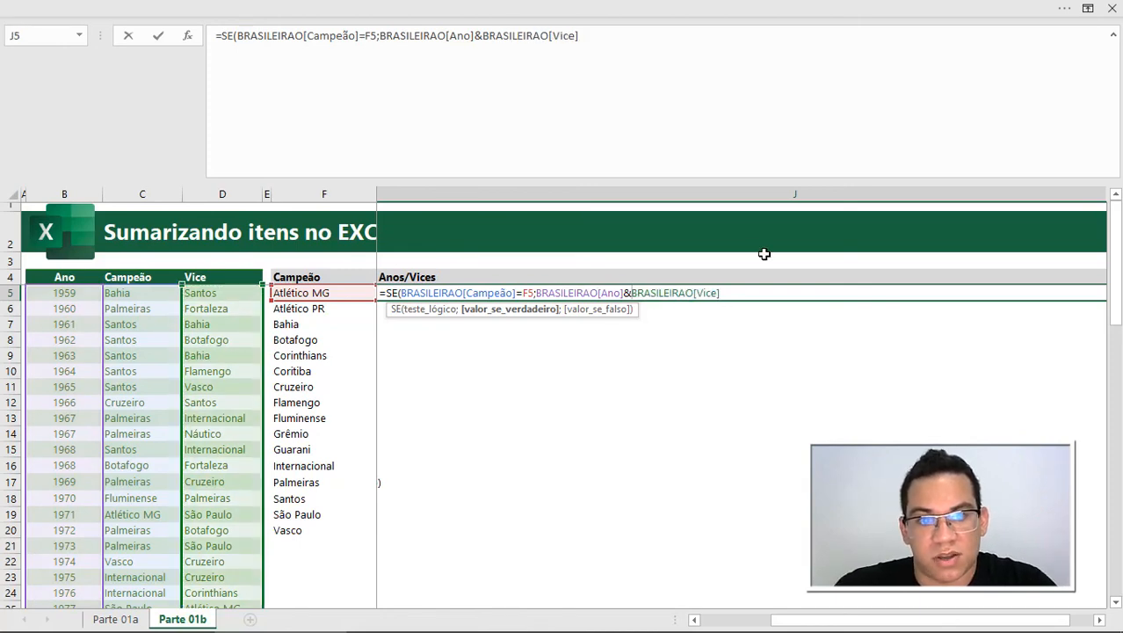
text(" (")
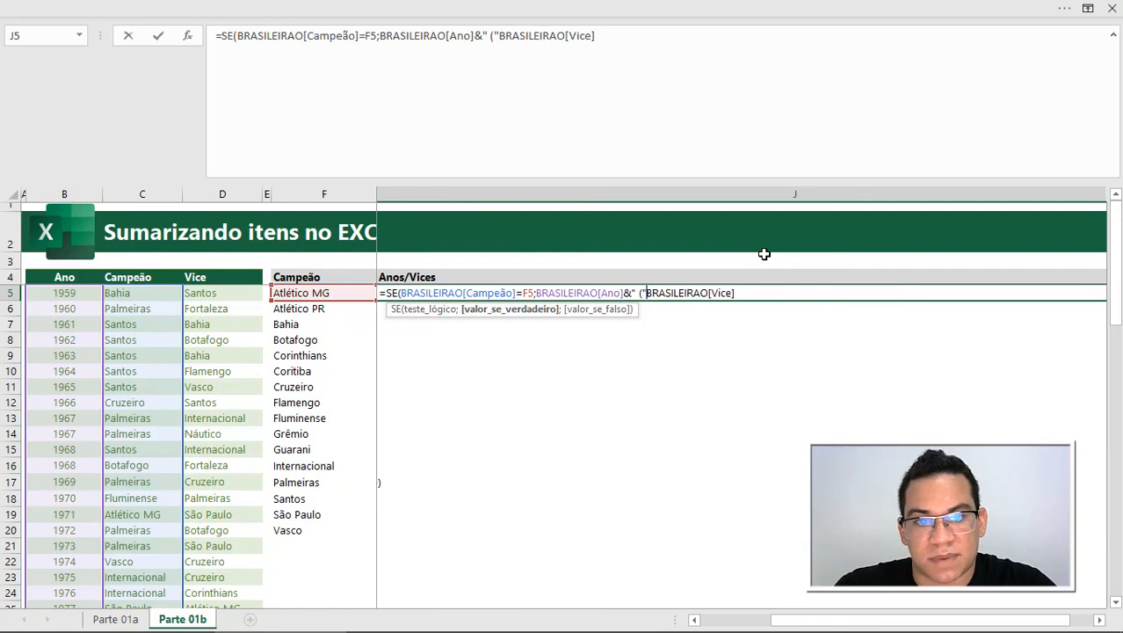
text(&)
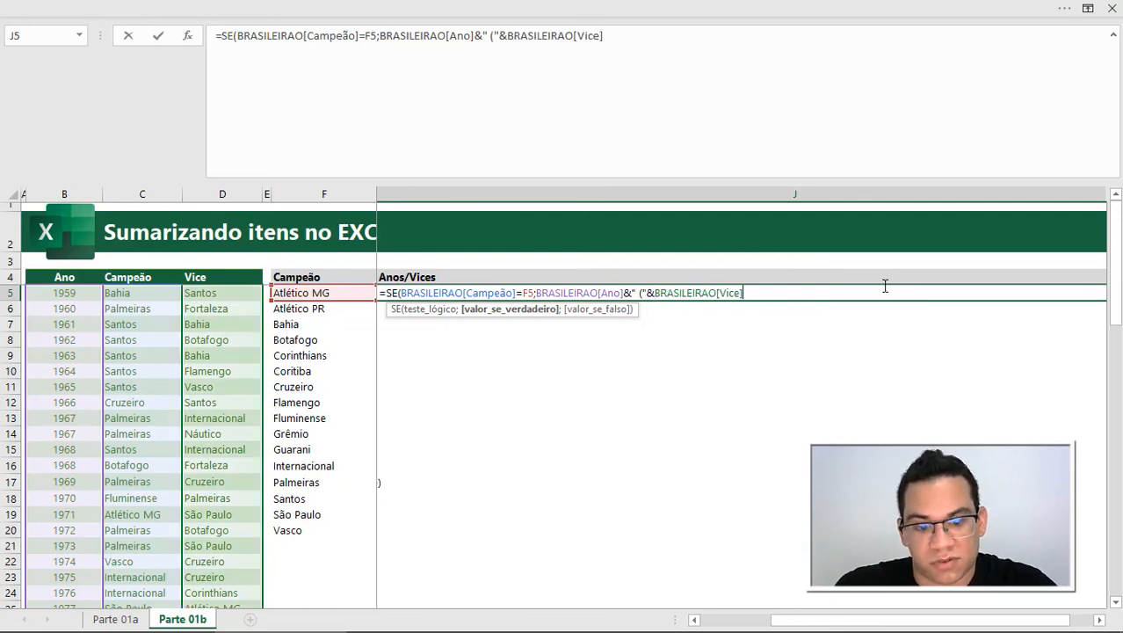
text(&)
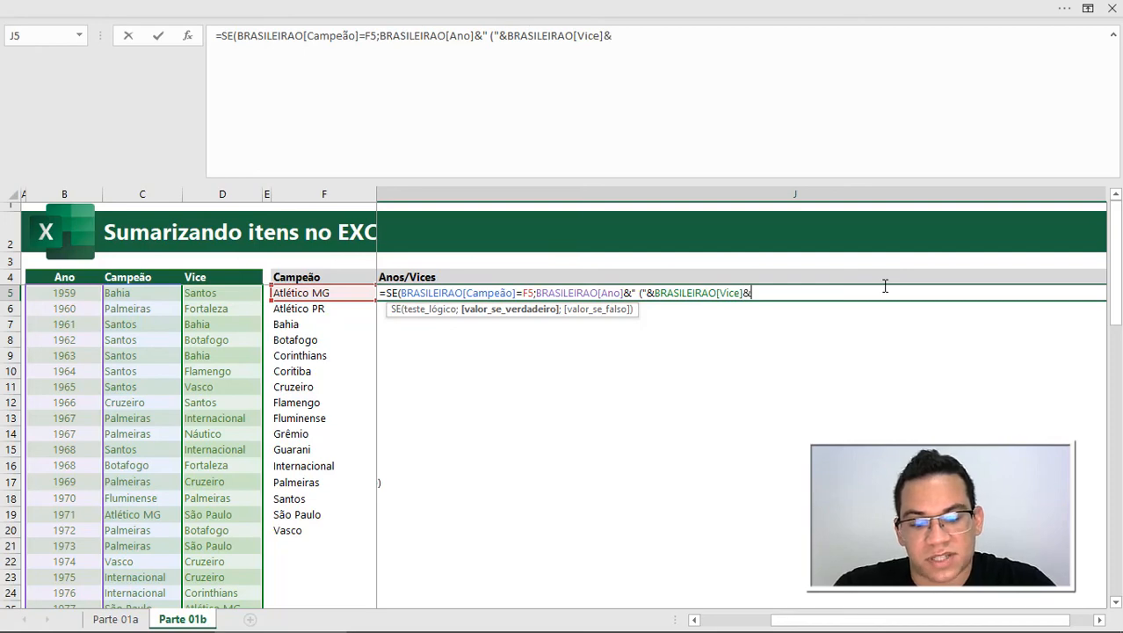
text(")"))
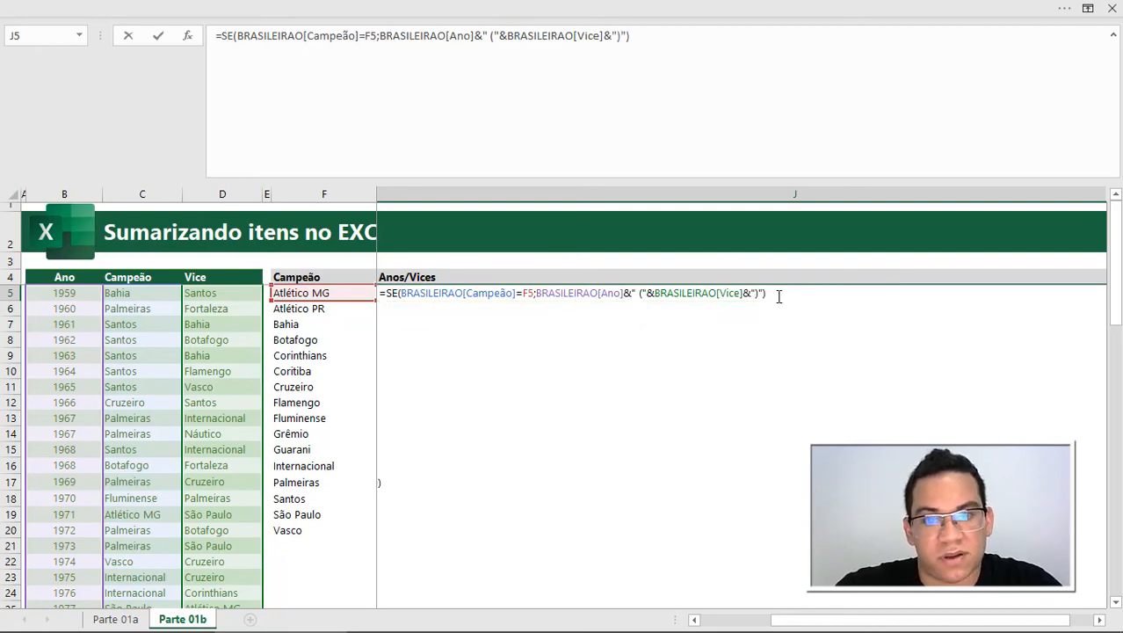
key(F9)
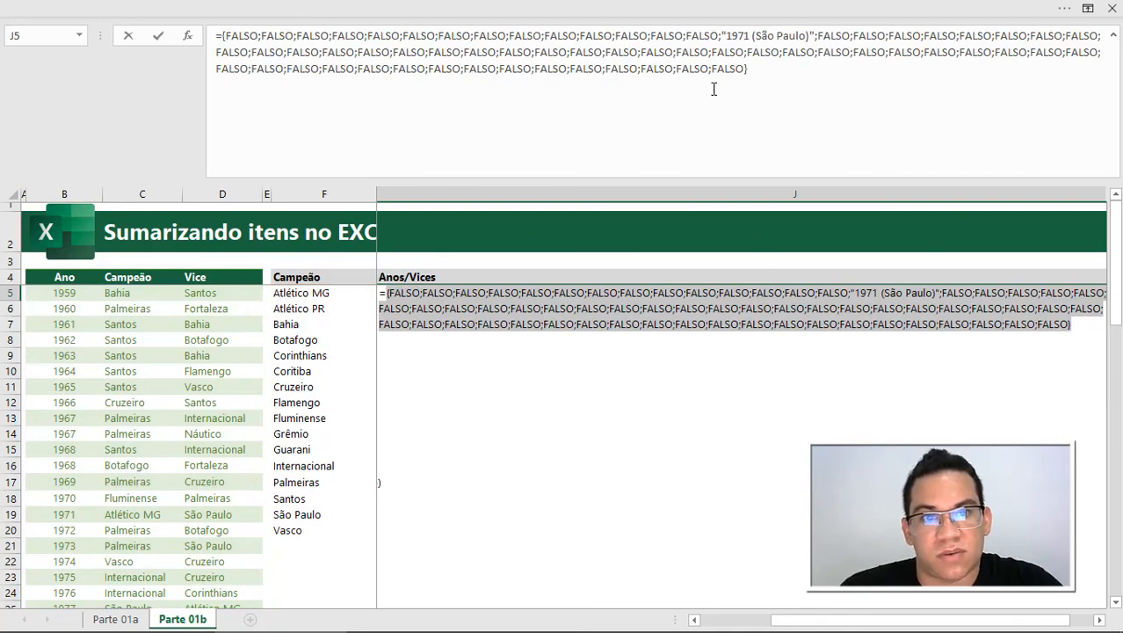
key(ctrl+z)
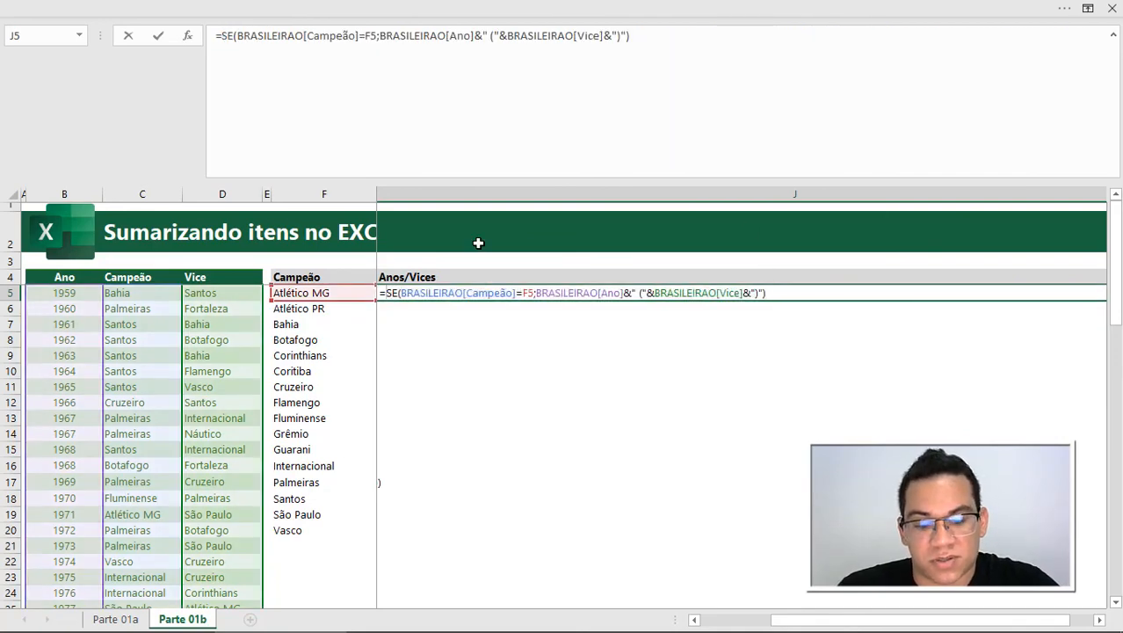
- Wrap the SE expression in J5 in UNIRTEXTO with delimiter ", " and a blank ignore-empty argument, then preview the result and restore the formula
text(UNIRTEXTO(")
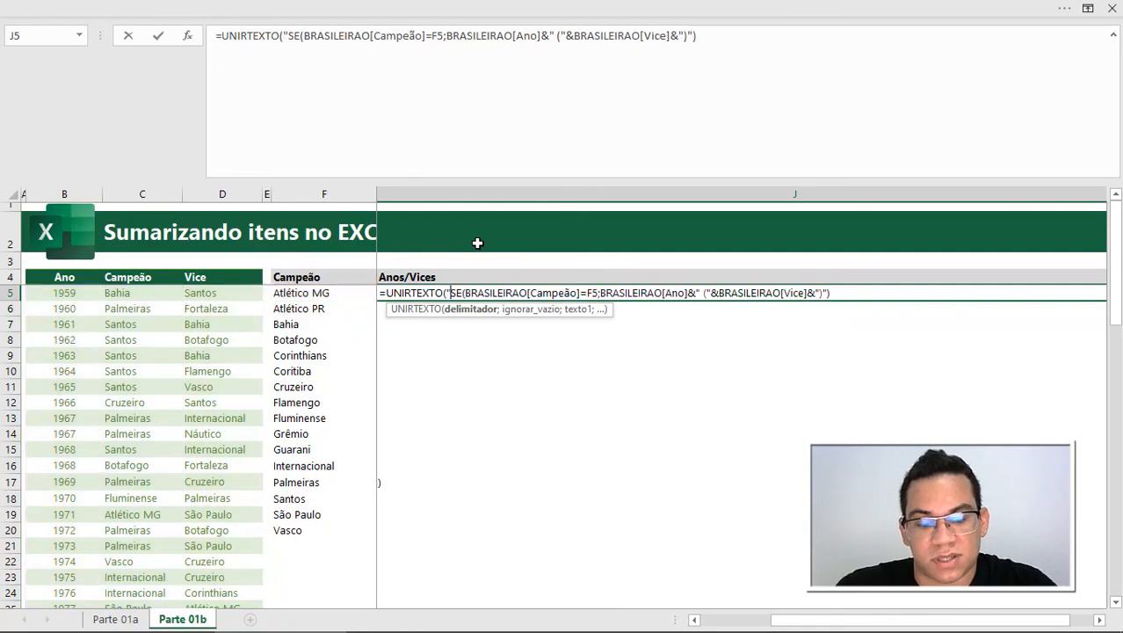
text(, ")
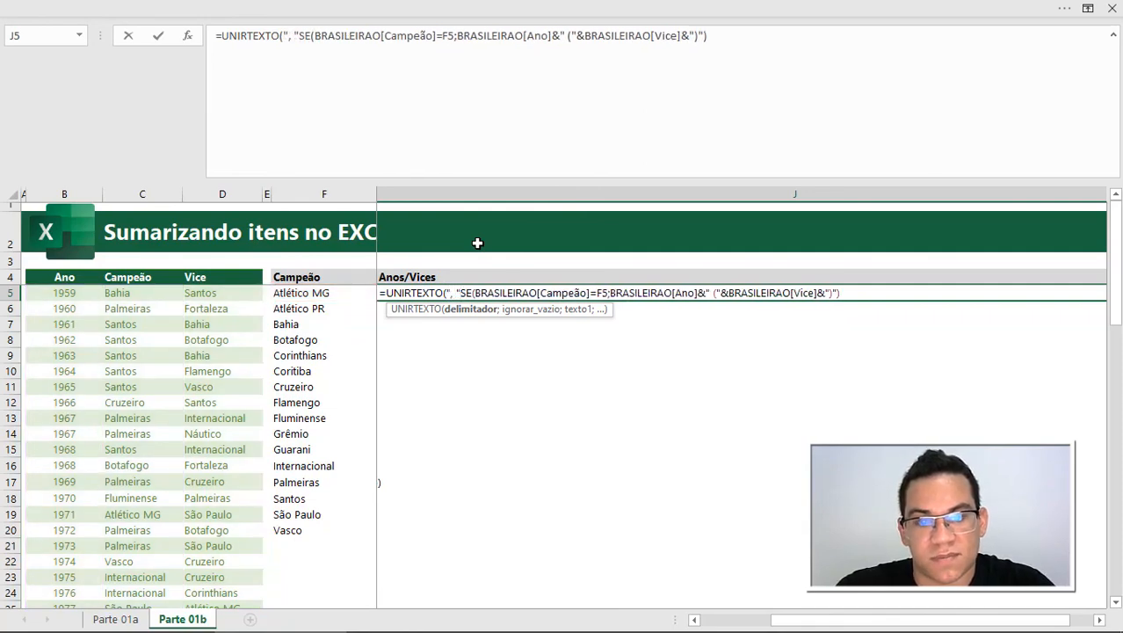
text(;;)
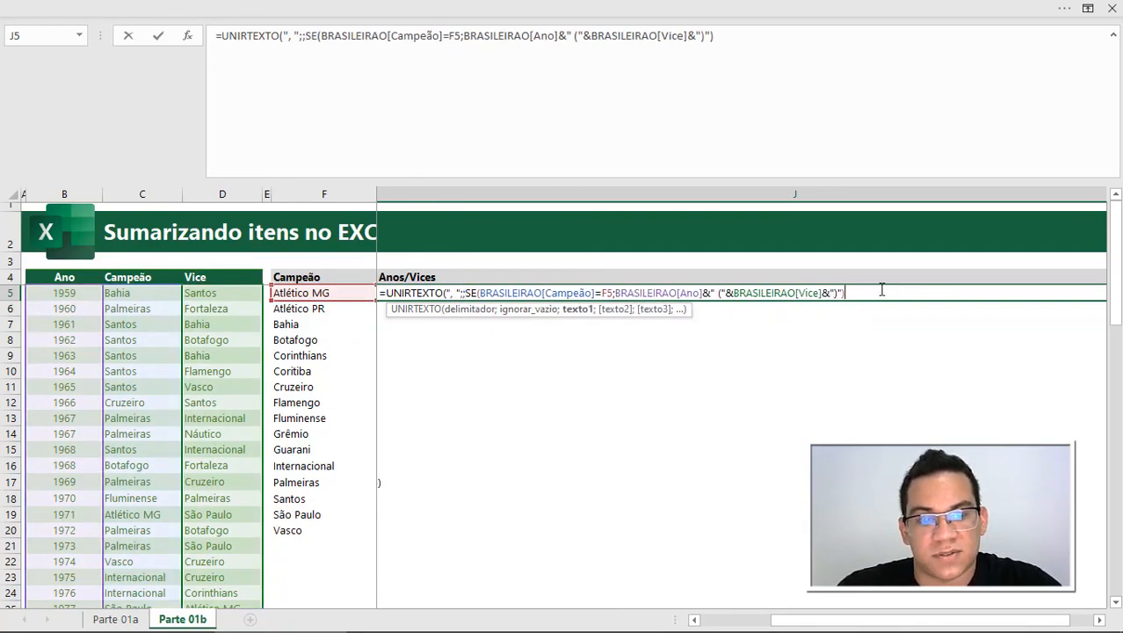
text())
key(F9)
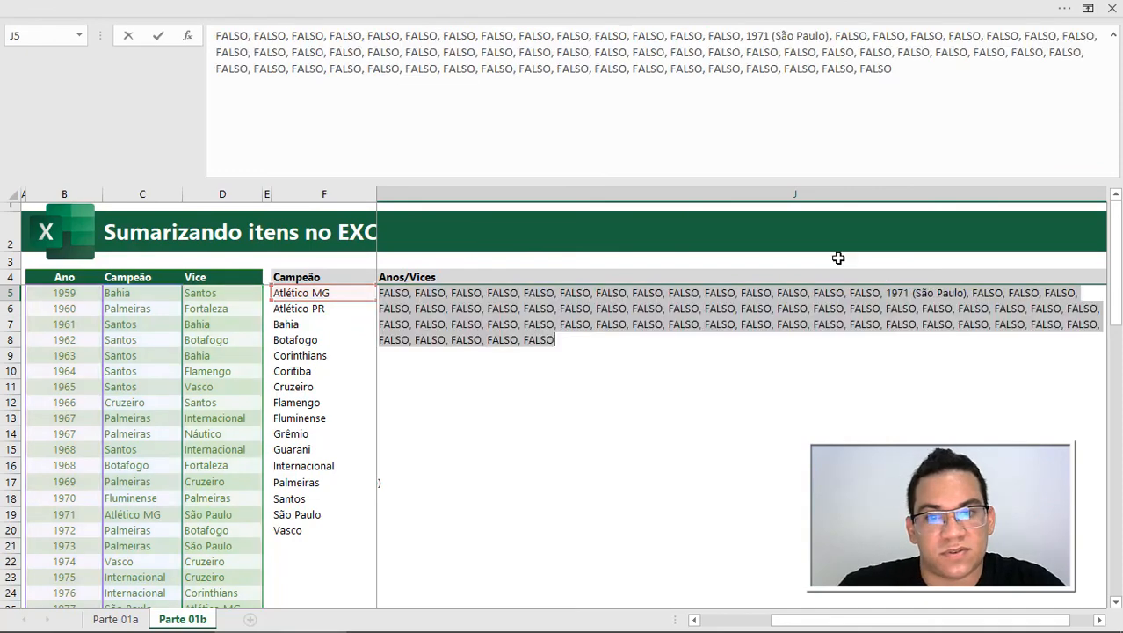
key(ctrl+z)
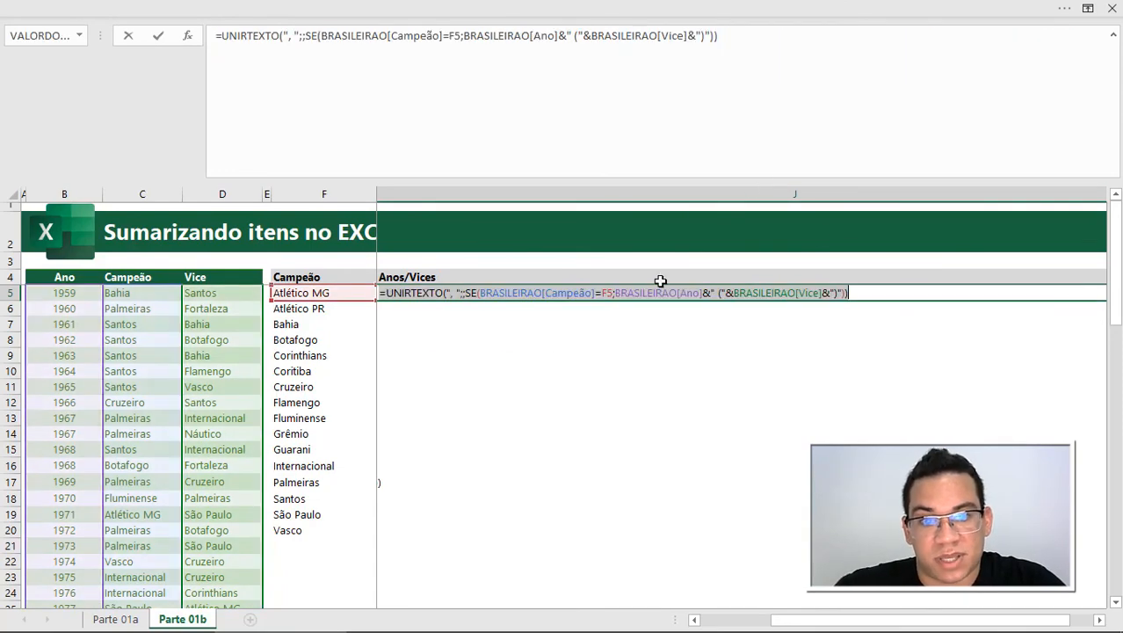
- Add an empty text "" as the SE function's value_if_false argument and commit the J5 formula
click(564, 292)
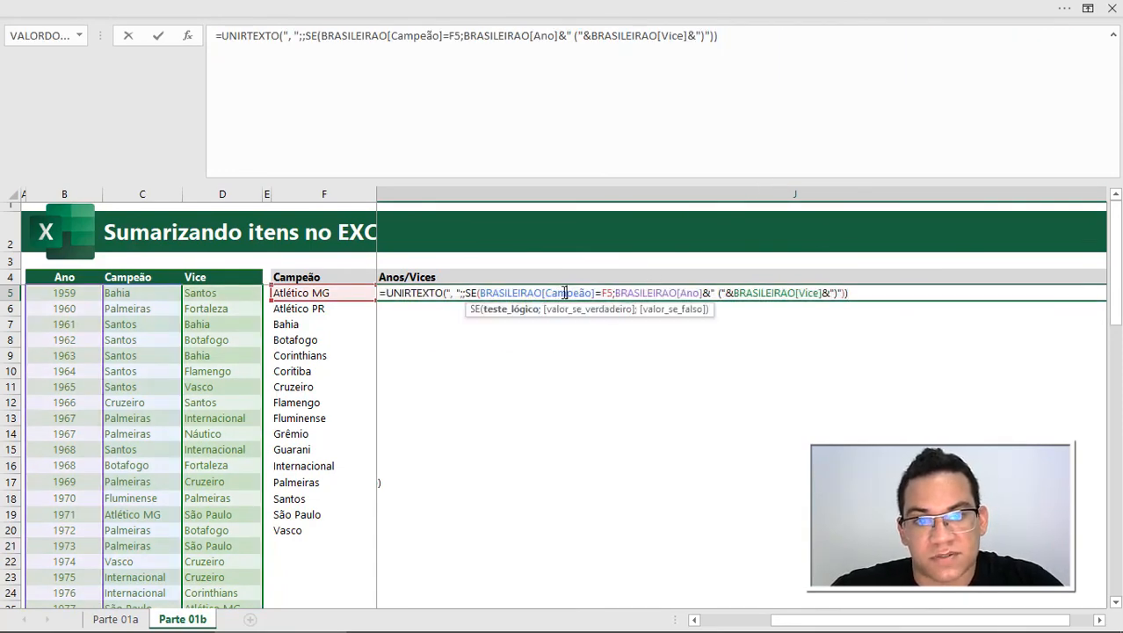
click(503, 293)
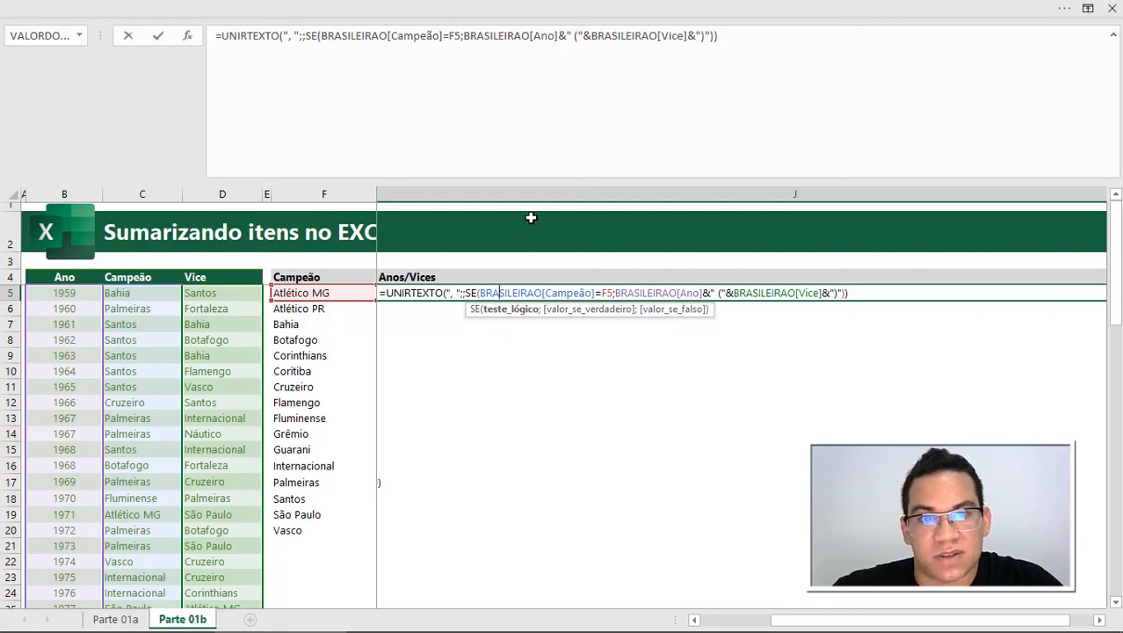
click(591, 309)
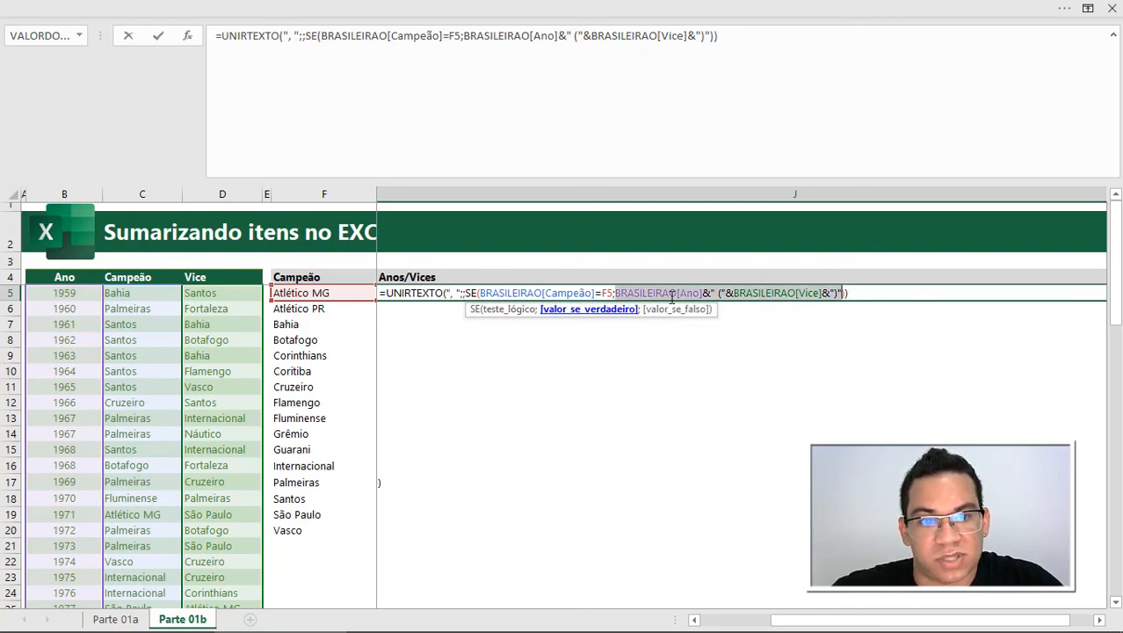
click(841, 295)
text(;"")
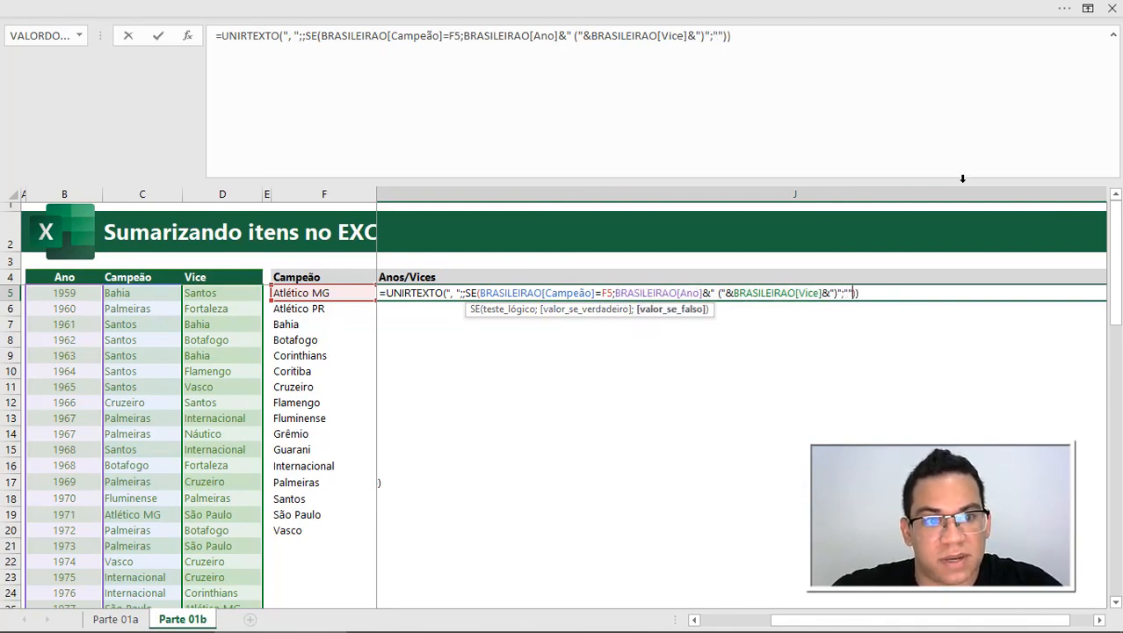
key(ctrl+Return)
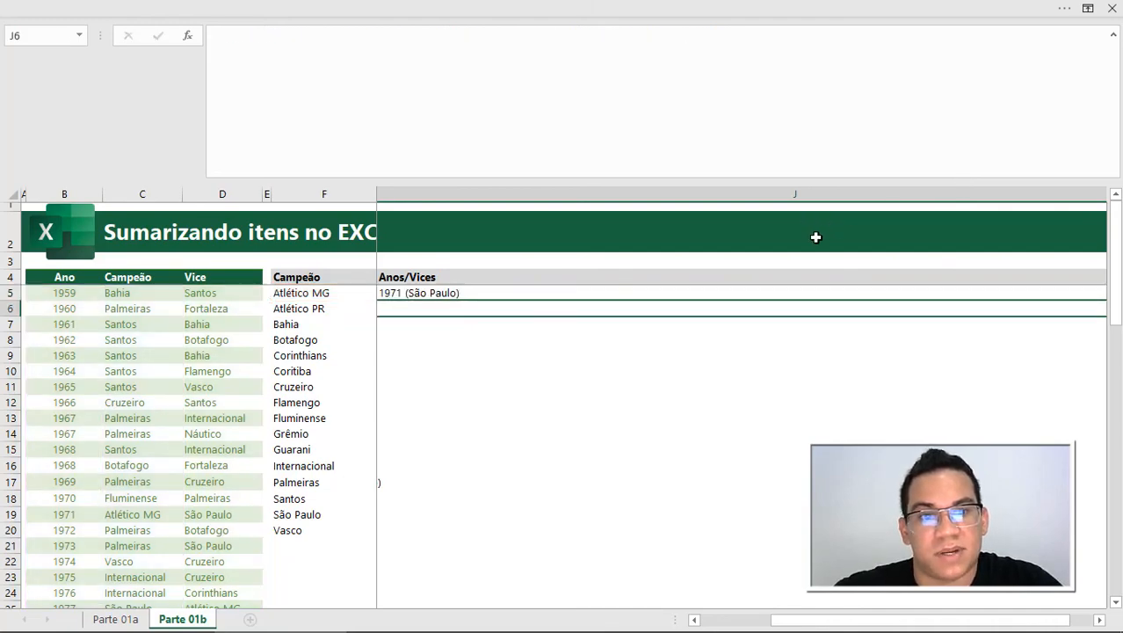
- Fill the UNIRTEXTO and SE formula from J5 down through J20, and check the Fluminense and Palmeiras entries
drag(715, 294, 683, 530)
key(ctrl+d)
click(621, 420)
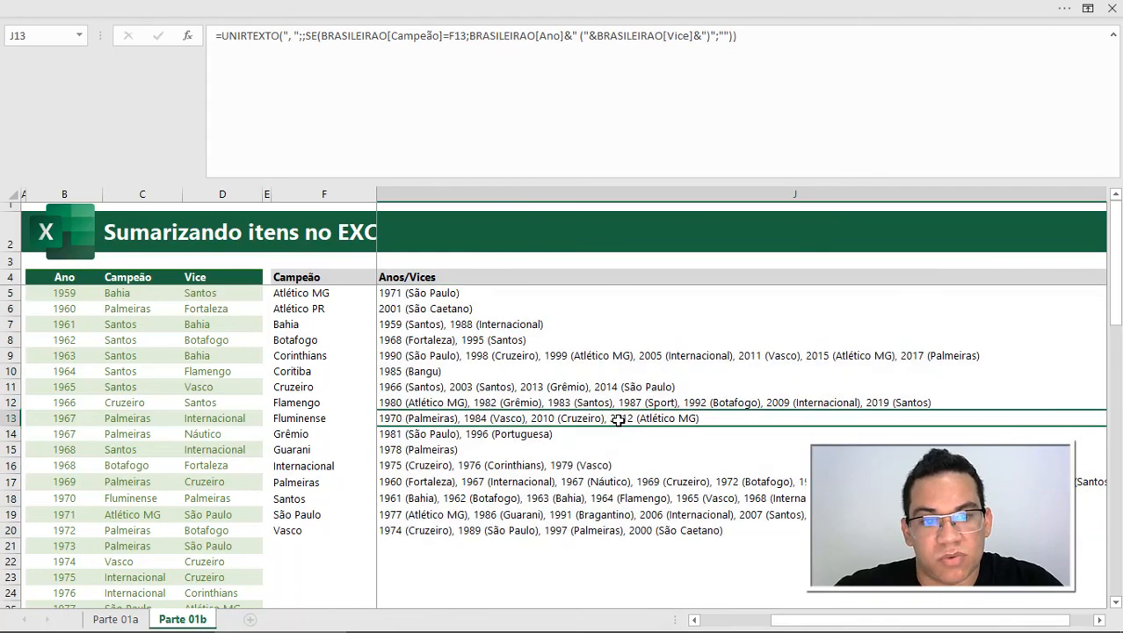
click(524, 482)
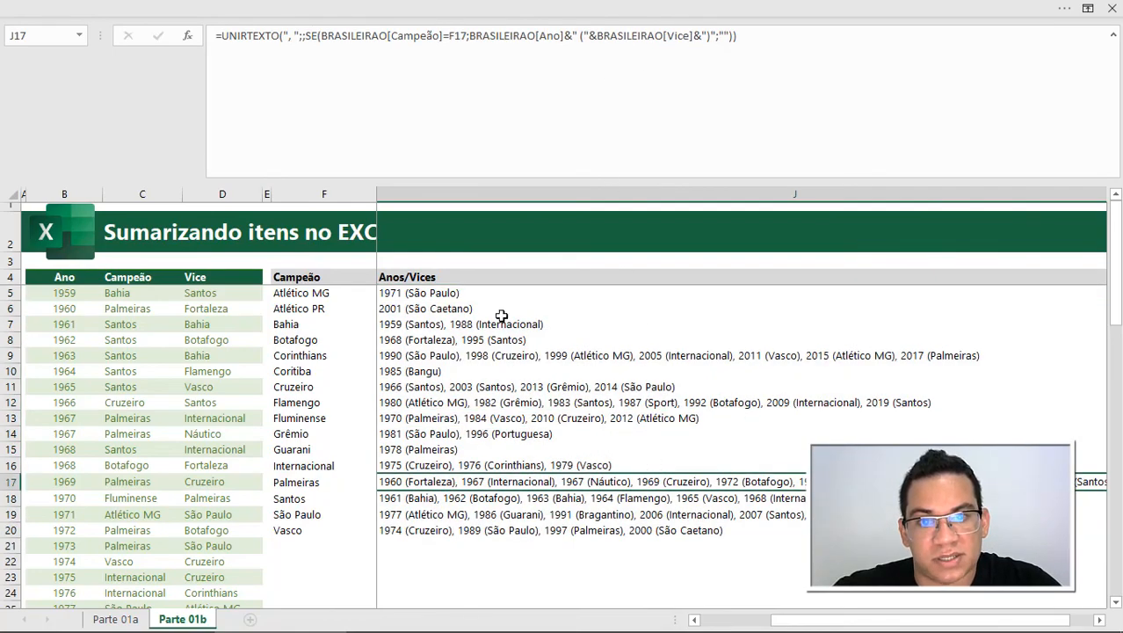
key(Right)
key(Left)
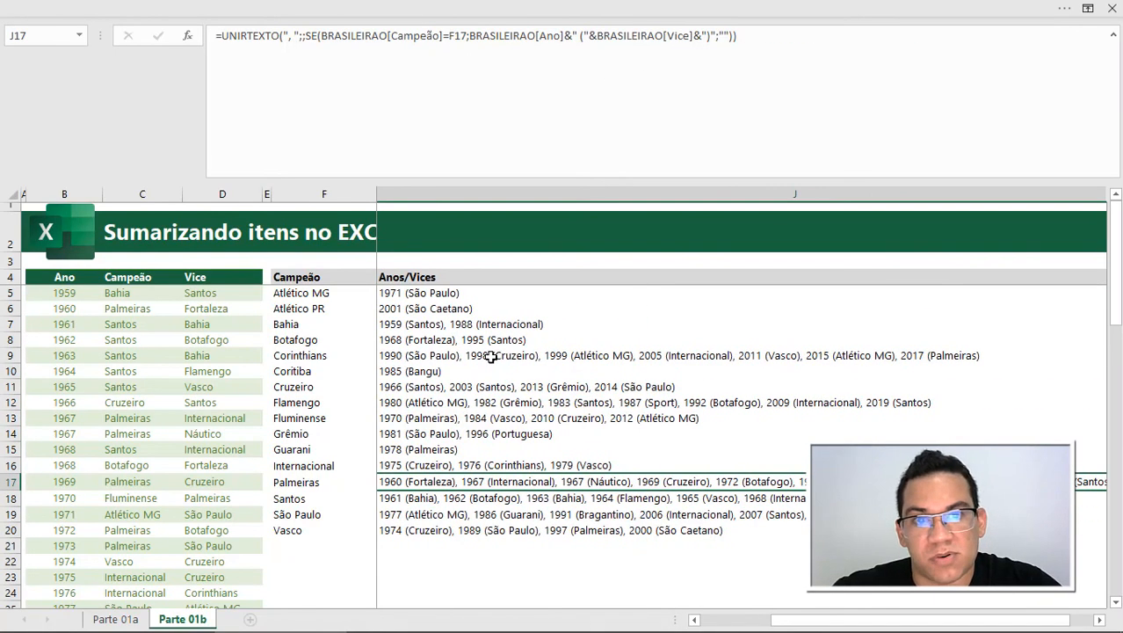